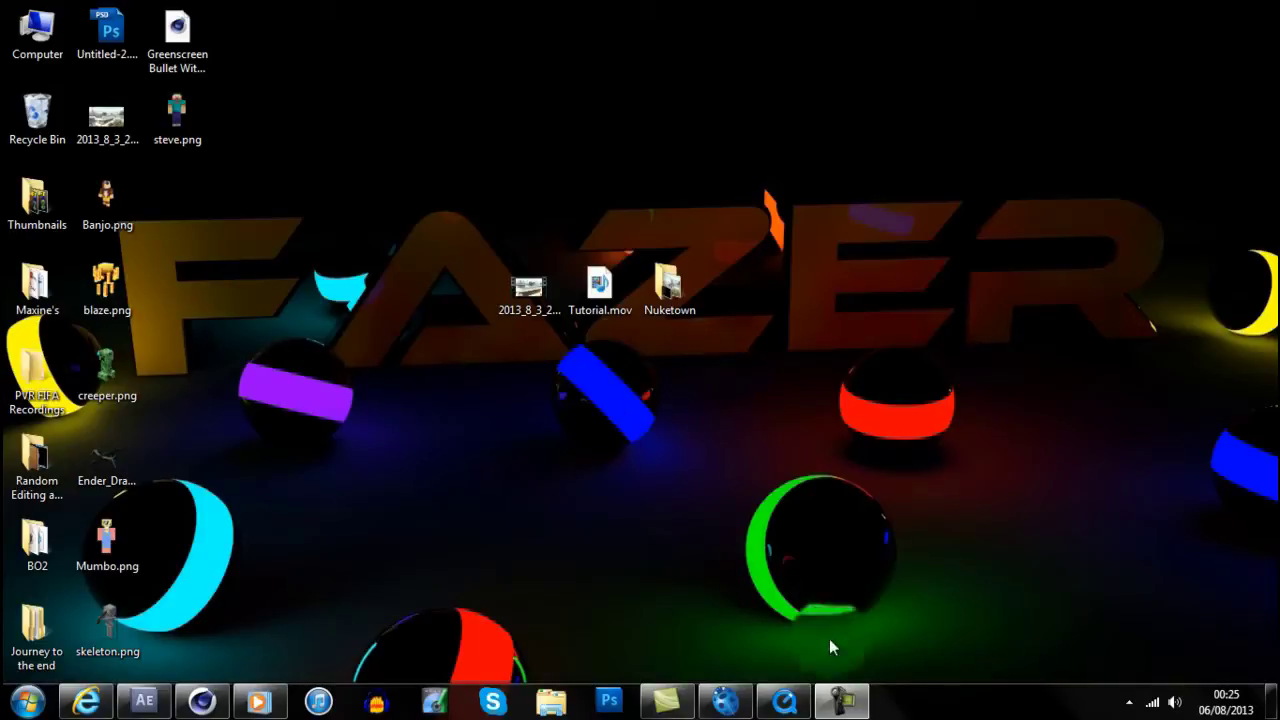
# - Scrub through the finished Tutorial video, close it, and play the original gameplay clip in the media player
pyautogui.click(784, 700)
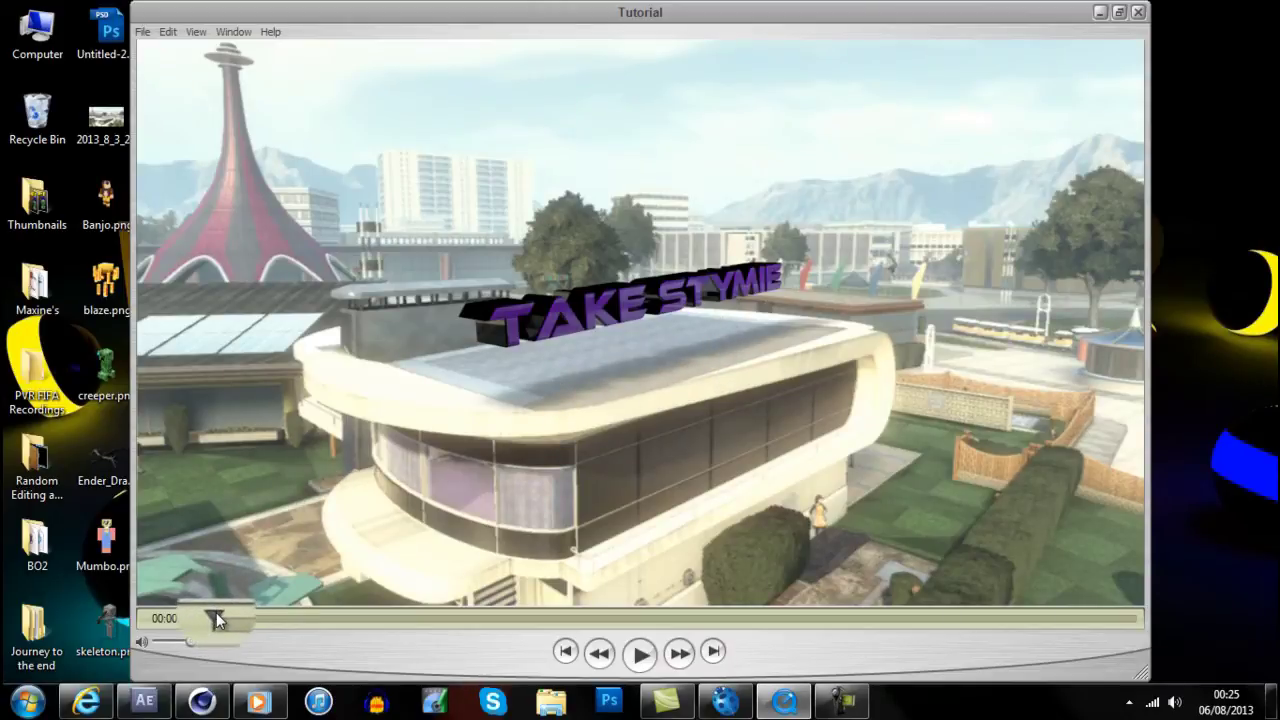
pyautogui.moveTo(216, 612); pyautogui.dragTo(1074, 630)
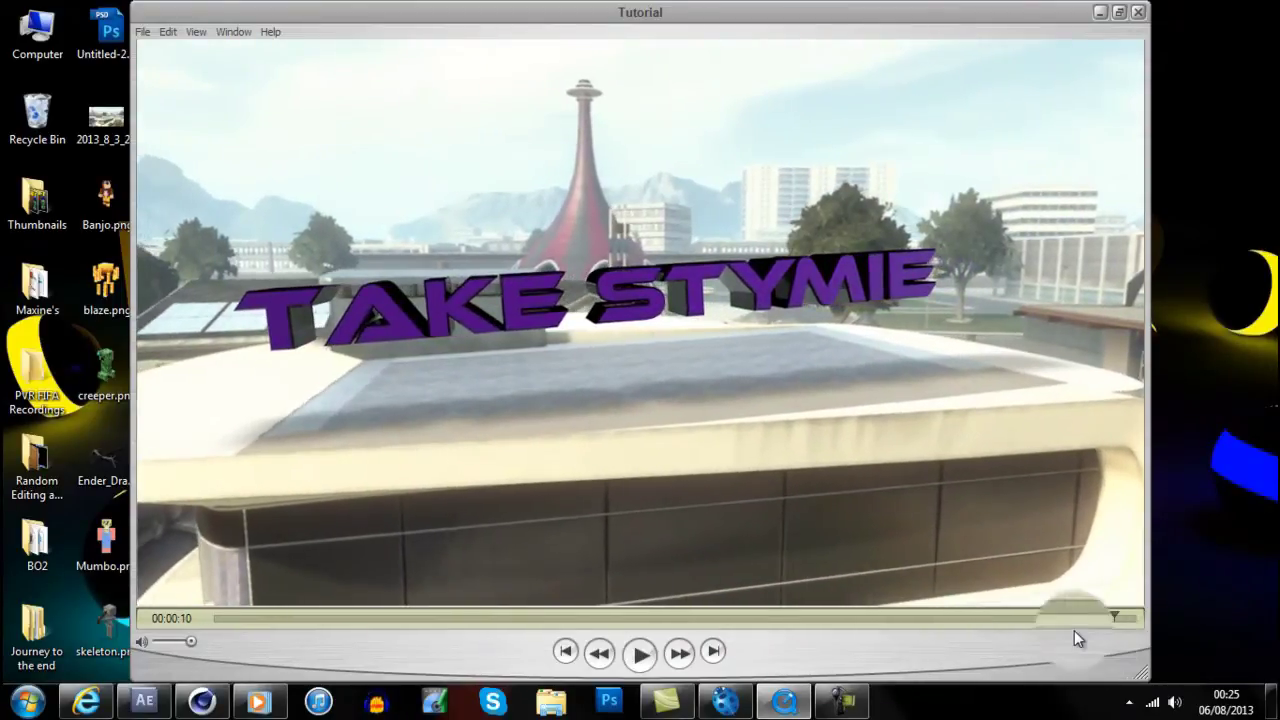
pyautogui.click(1138, 13)
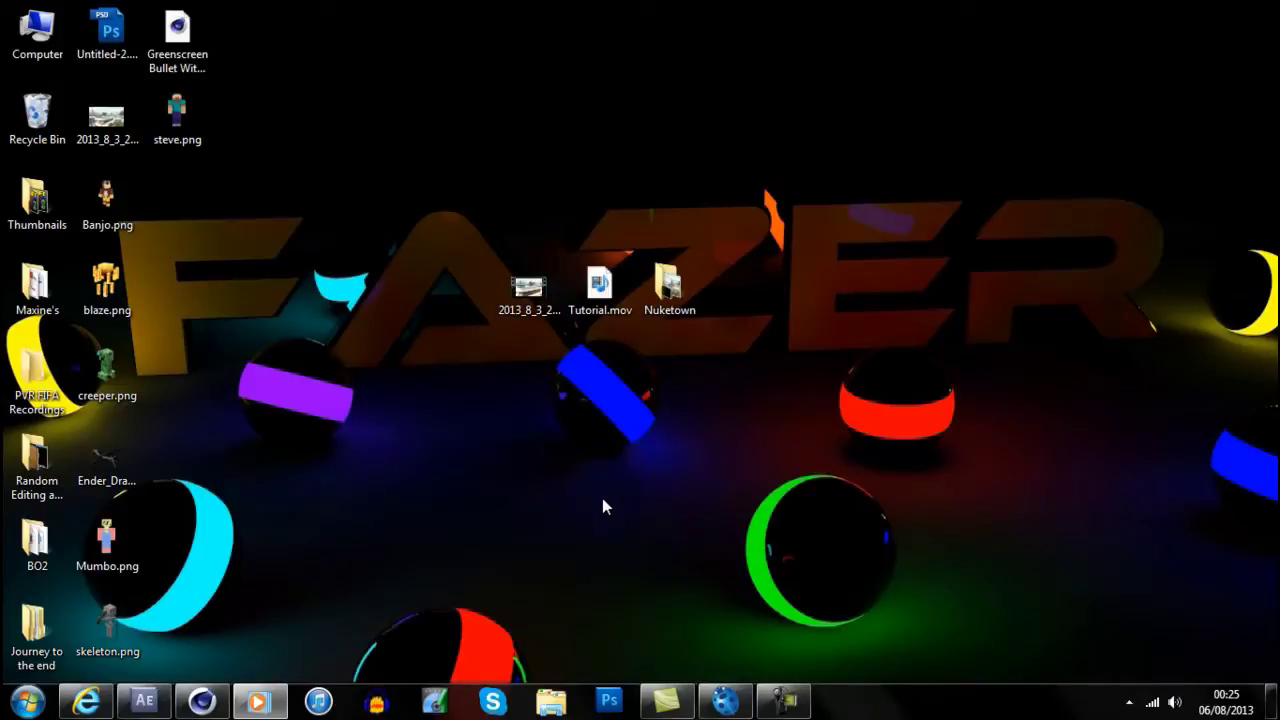
pyautogui.click(260, 700)
pyautogui.click(634, 660)
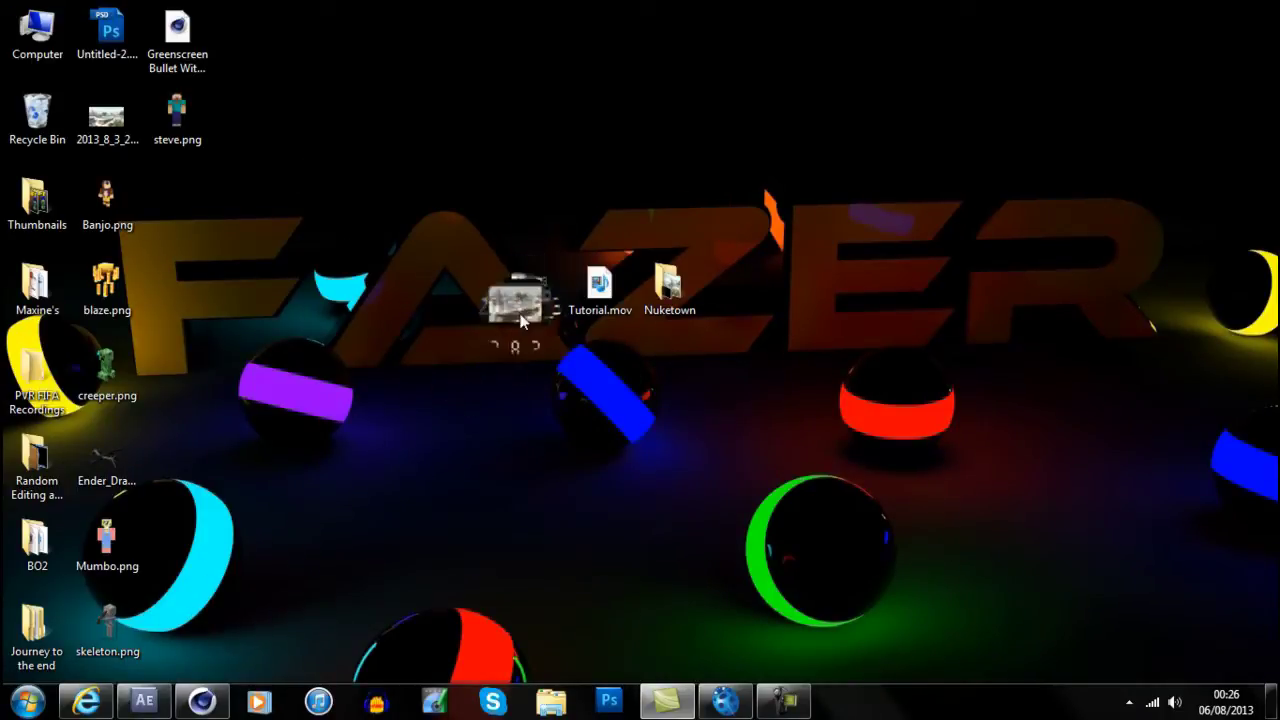
# - Import the 2013_8_3_22_10_12.m2TS clip from the desktop into After Effects and create a composition from it
pyautogui.moveTo(535, 295); pyautogui.dragTo(160, 408)
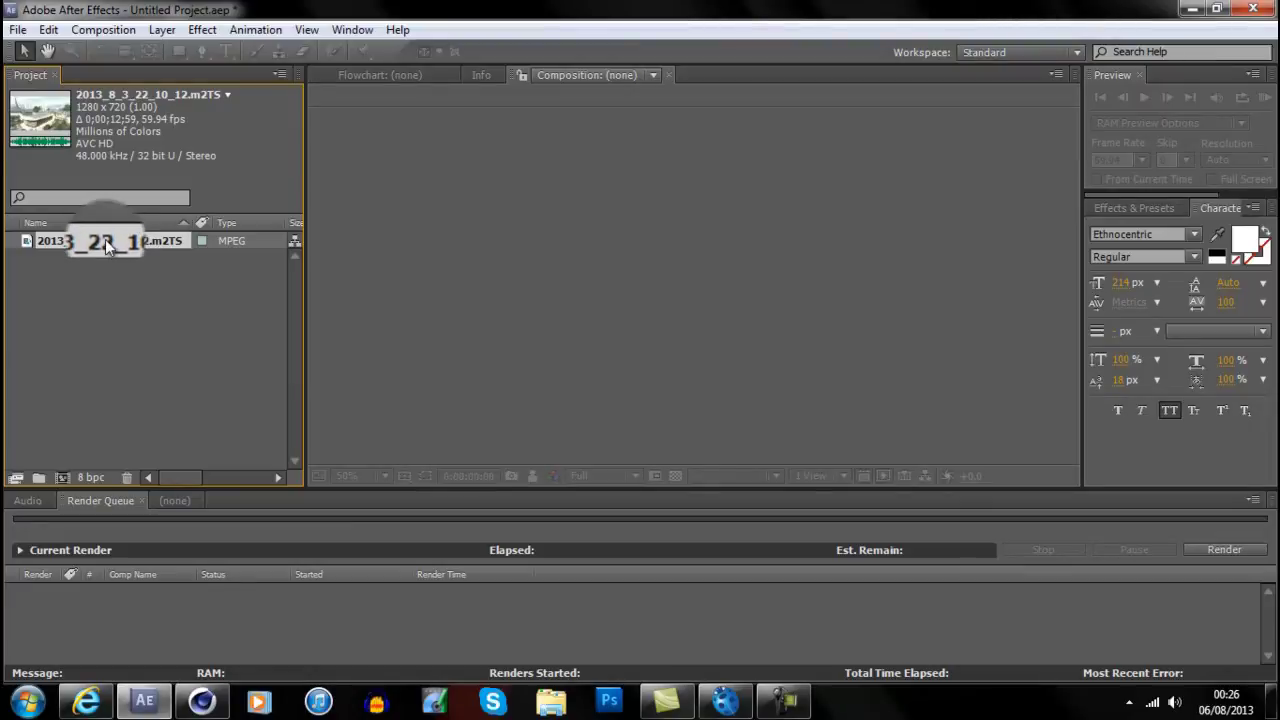
pyautogui.moveTo(107, 246); pyautogui.dragTo(86, 300)
pyautogui.moveTo(63, 485); pyautogui.dragTo(65, 477)
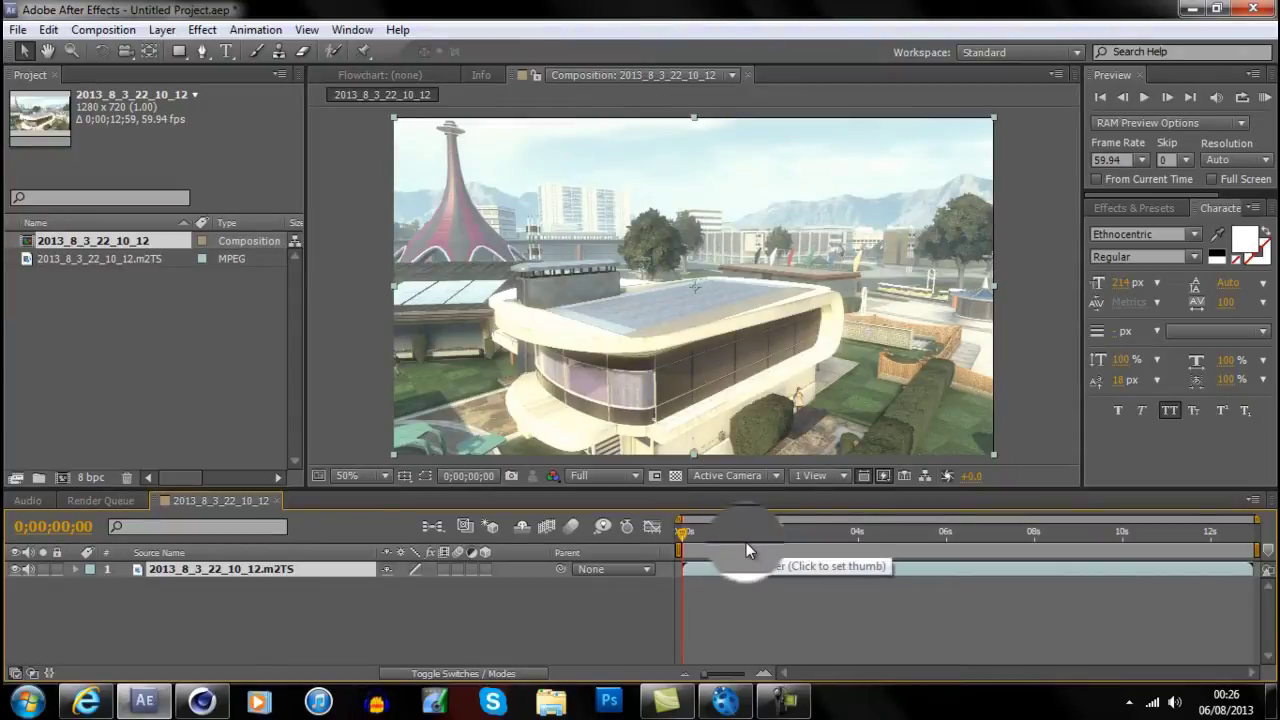
# - Scrub through the clip and shorten the composition's work area to end at about 9.5 seconds
pyautogui.moveTo(685, 539); pyautogui.dragTo(1085, 535)
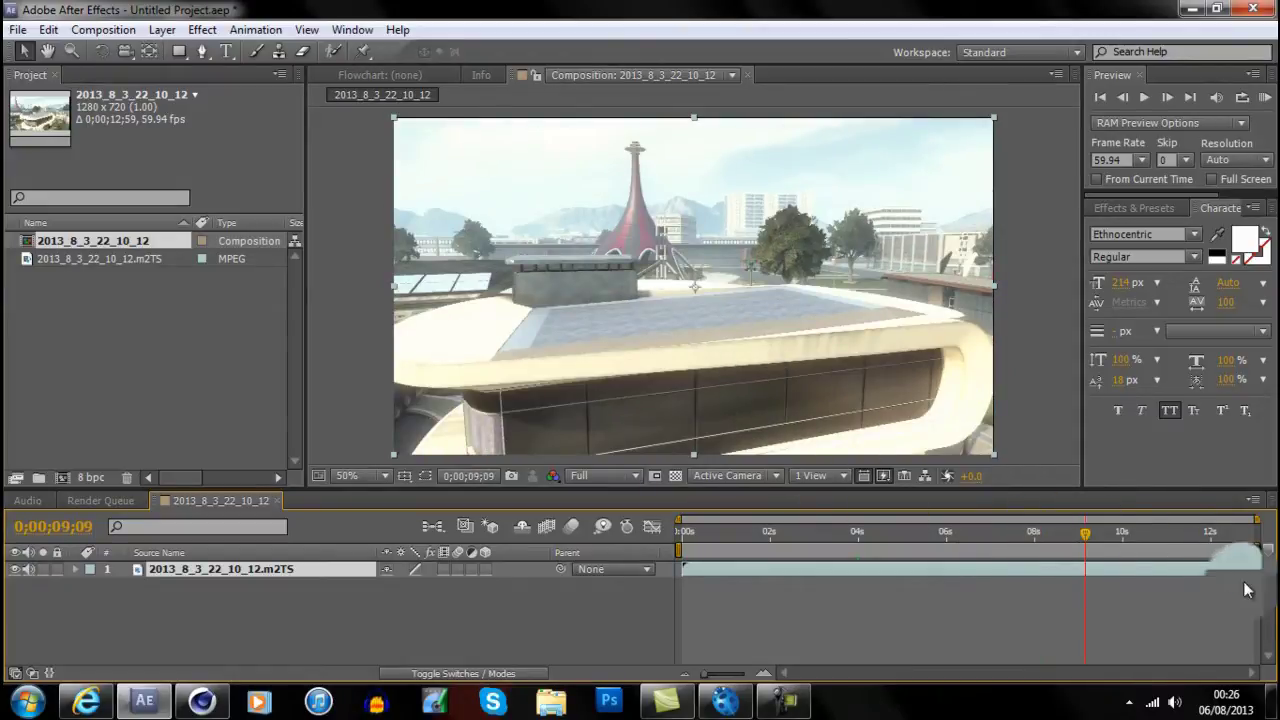
pyautogui.moveTo(1180, 532); pyautogui.dragTo(1103, 534)
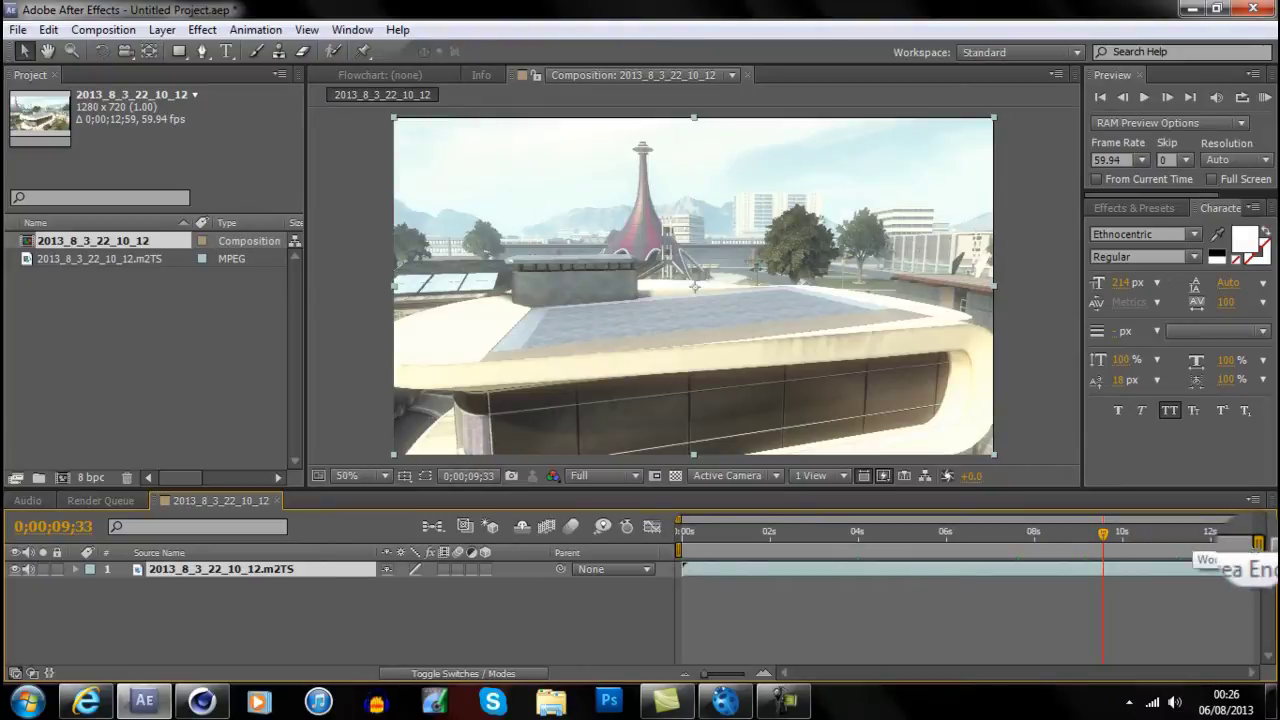
pyautogui.moveTo(1255, 545); pyautogui.dragTo(1210, 534)
pyautogui.click(1106, 534)
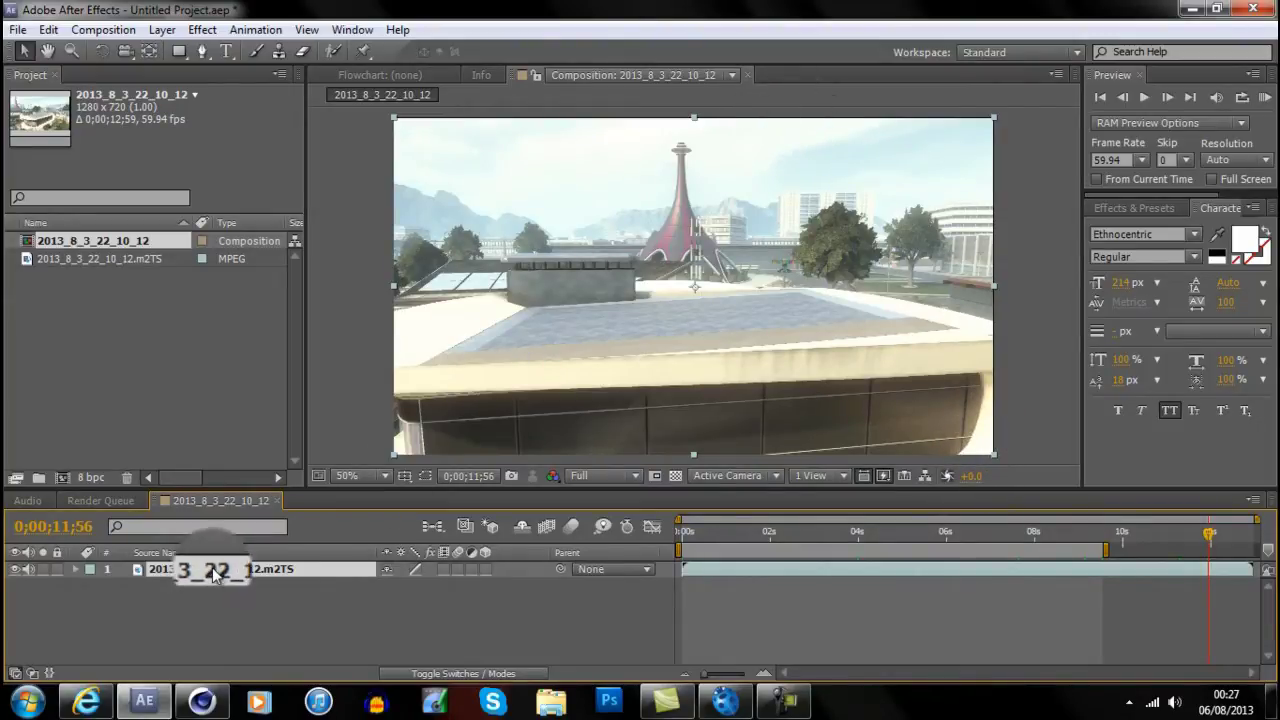
# - Set the clip layer's scale to 101% in both dimensions
pyautogui.press('s')
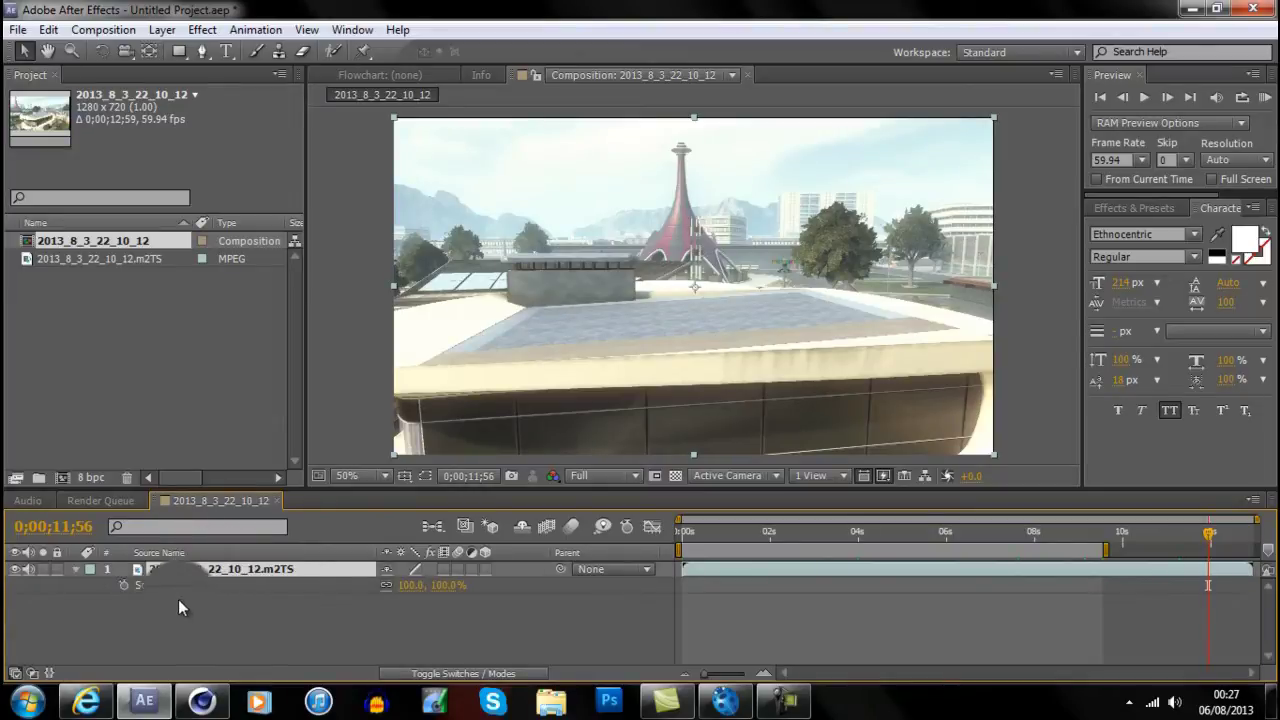
pyautogui.click(411, 585)
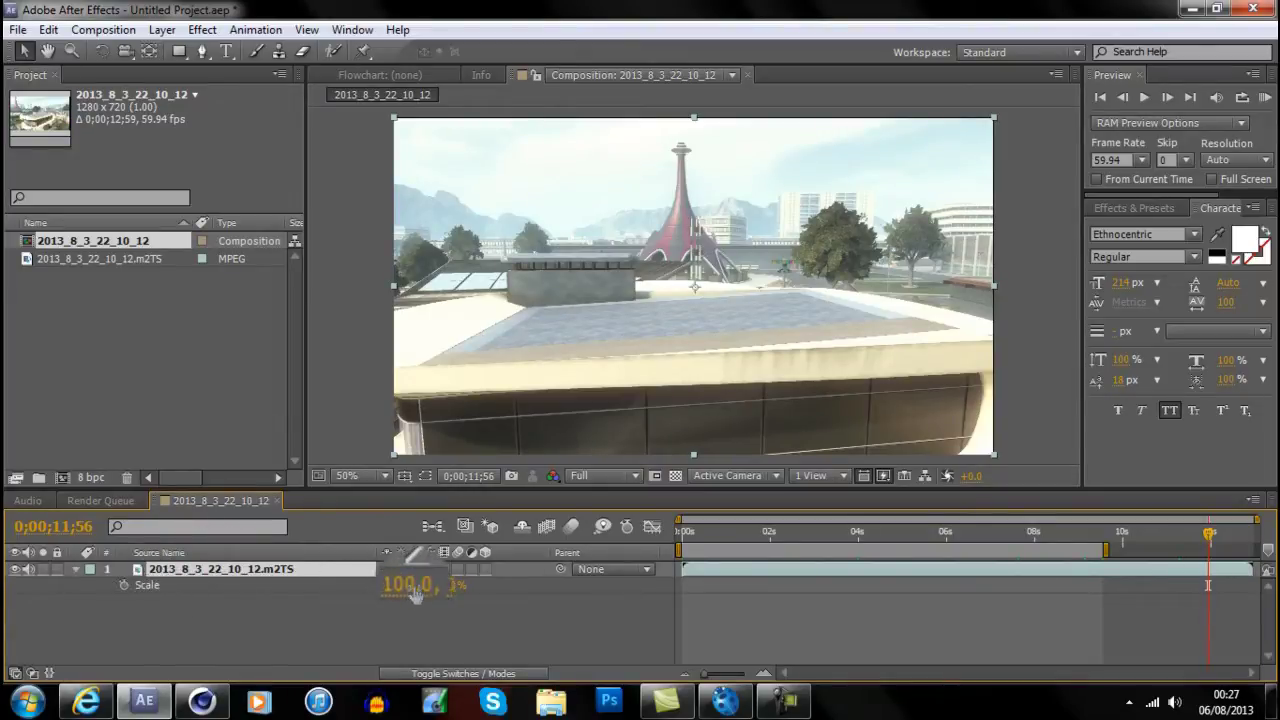
pyautogui.write('101')
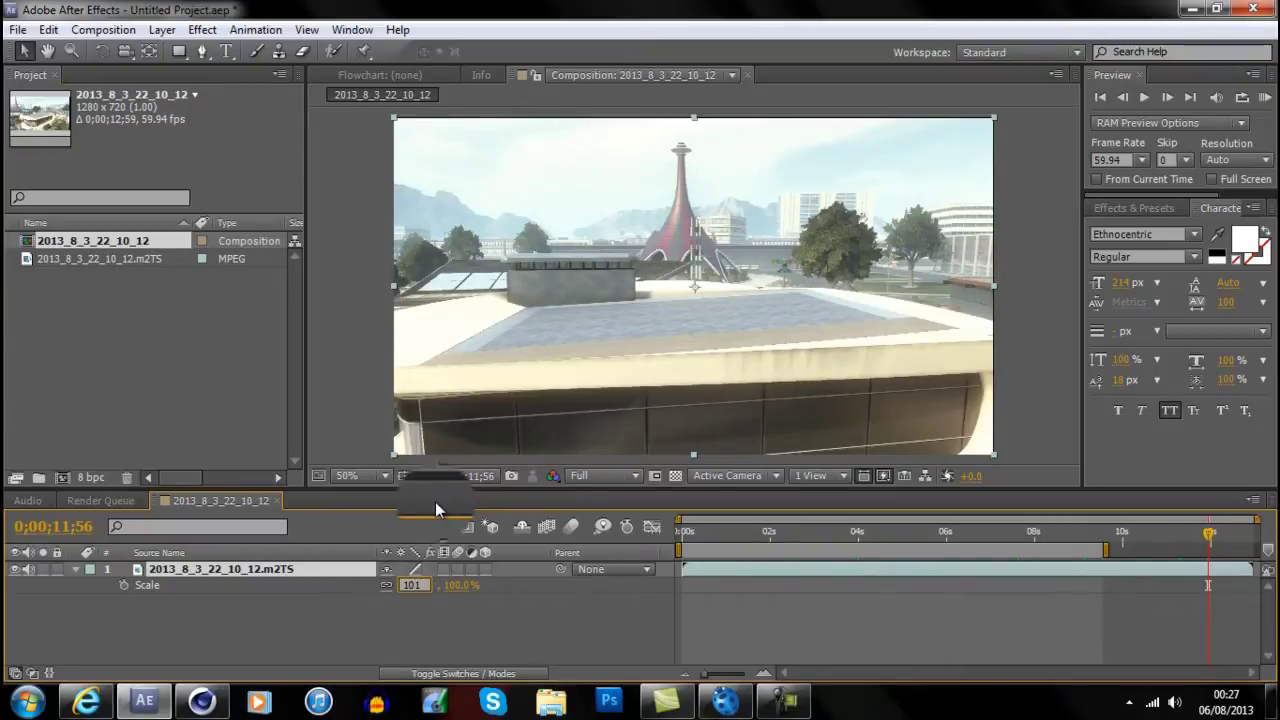
pyautogui.press('Return')
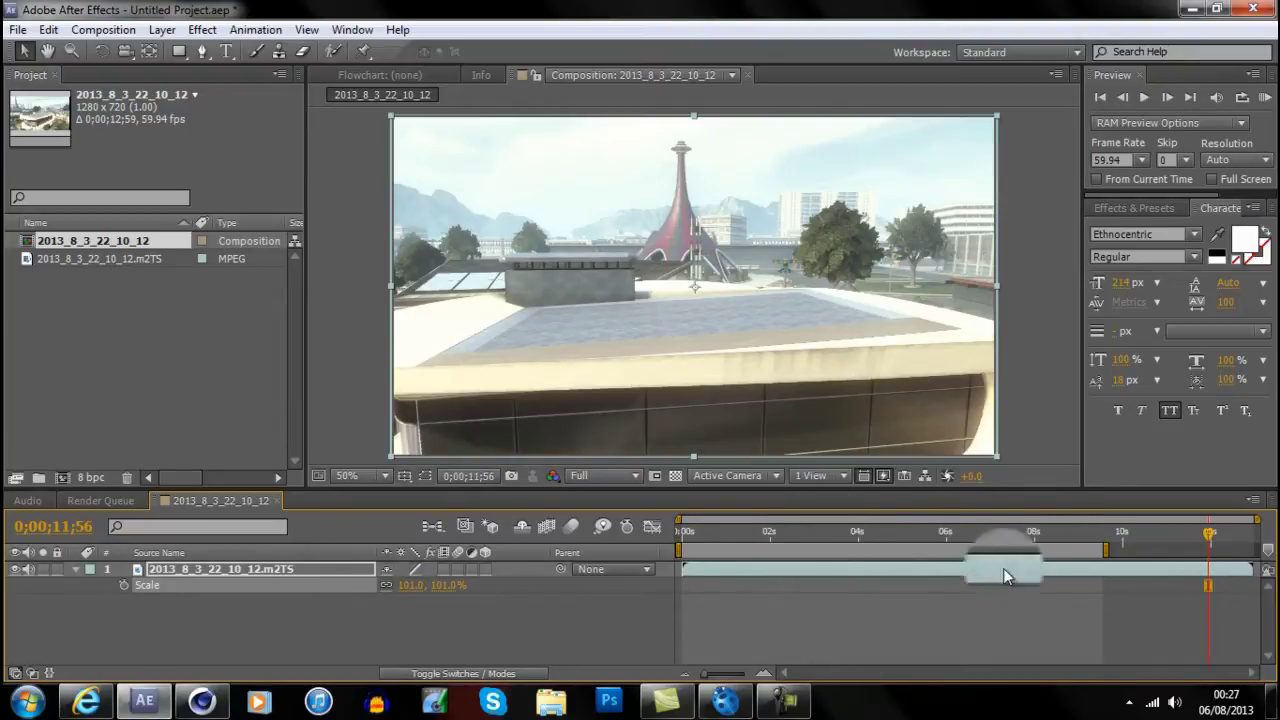
# - Add the composition to the render queue and set its output format to PNG Sequence
pyautogui.click(108, 31)
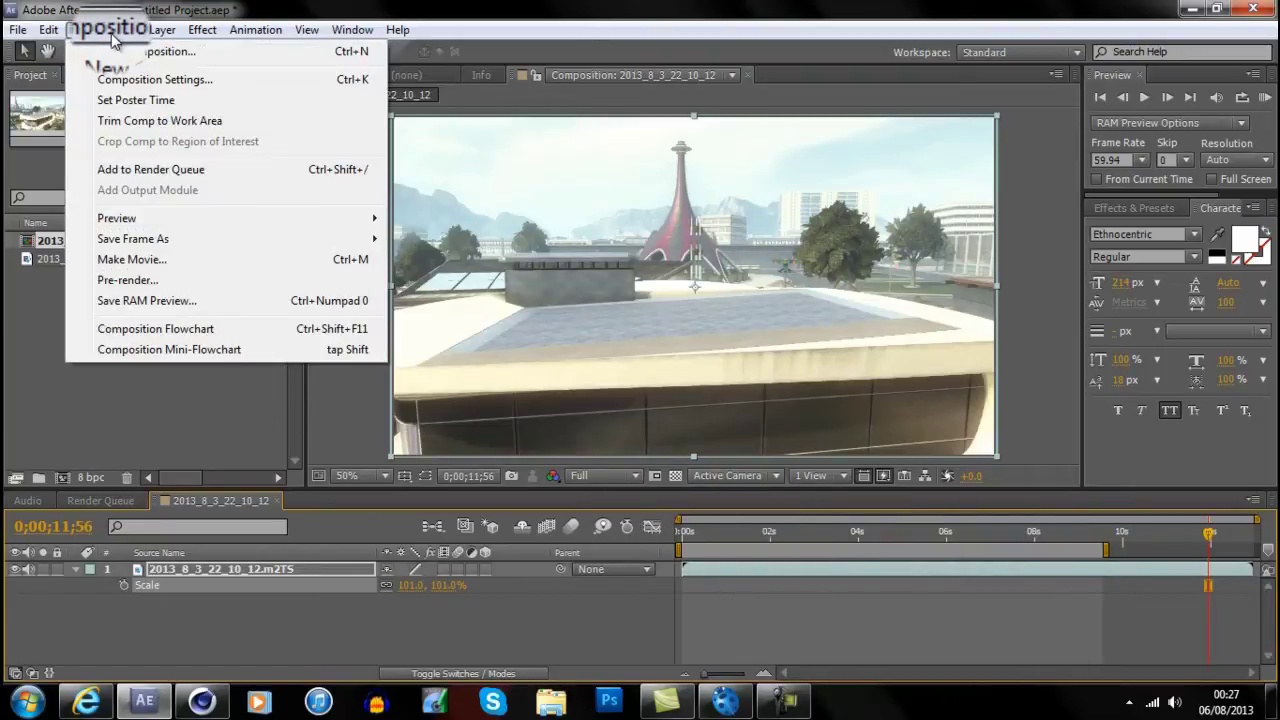
pyautogui.click(146, 170)
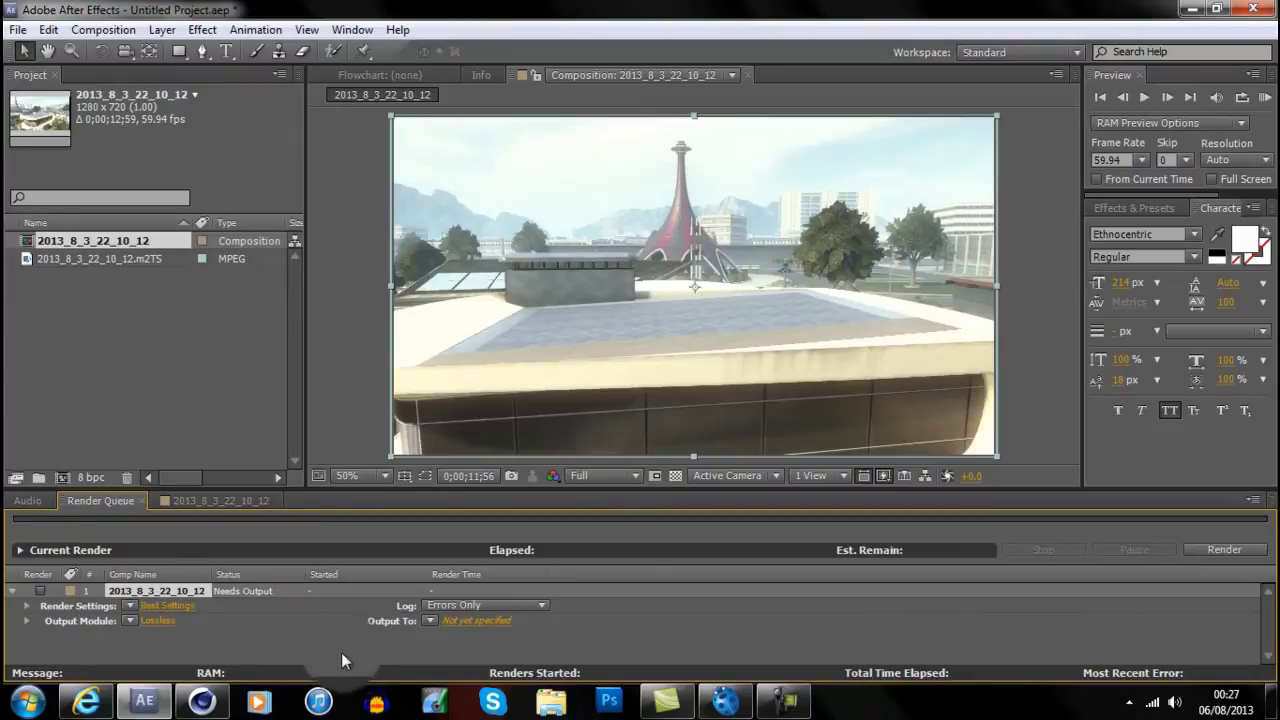
pyautogui.click(171, 624)
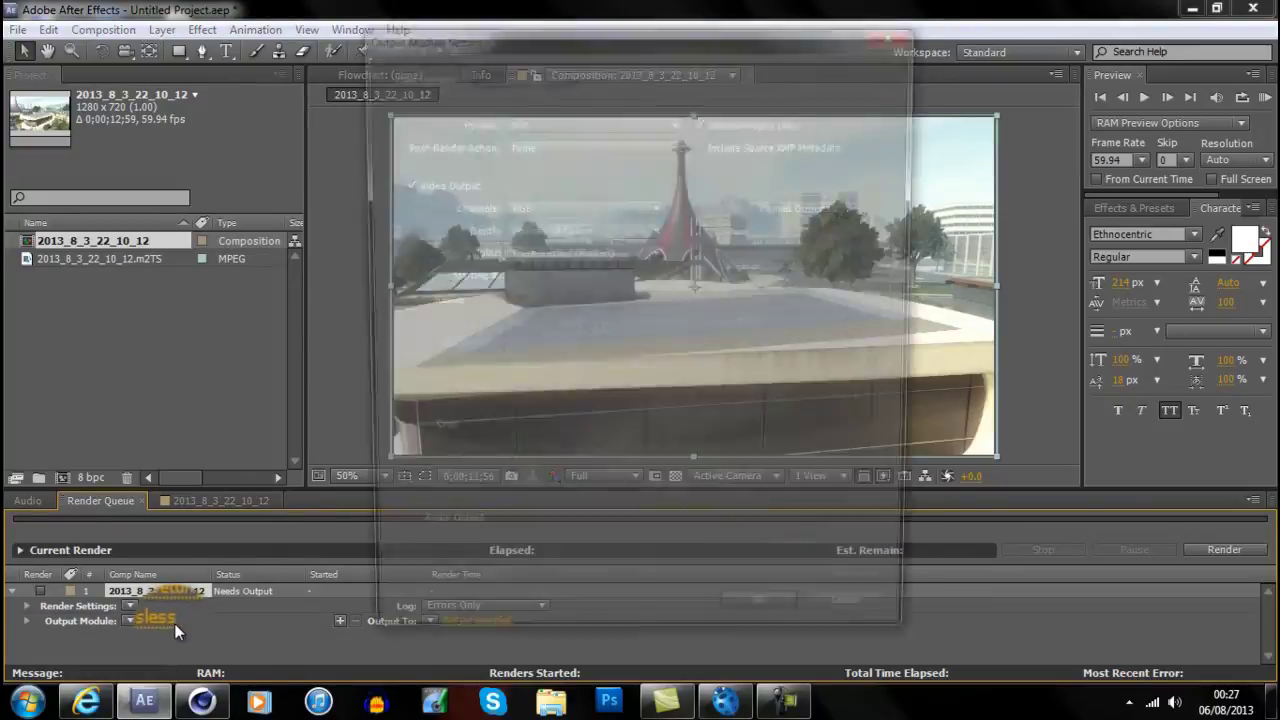
pyautogui.click(507, 124)
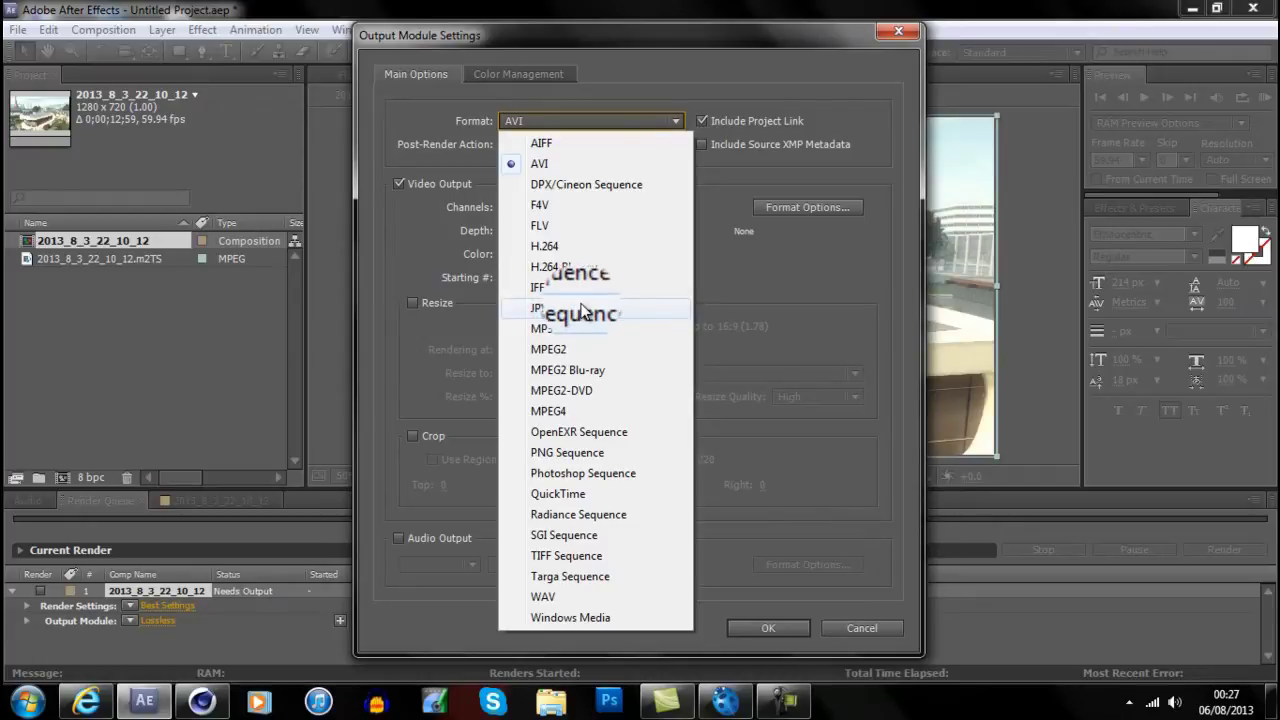
pyautogui.click(596, 454)
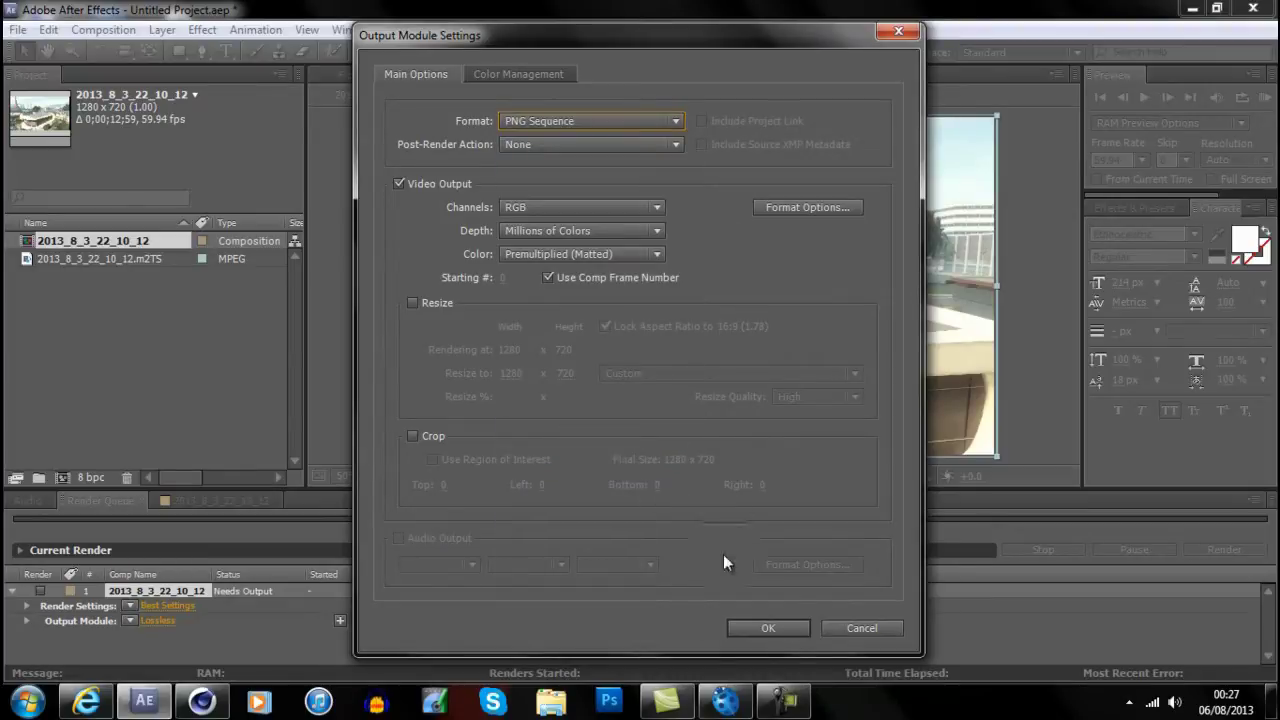
pyautogui.click(768, 628)
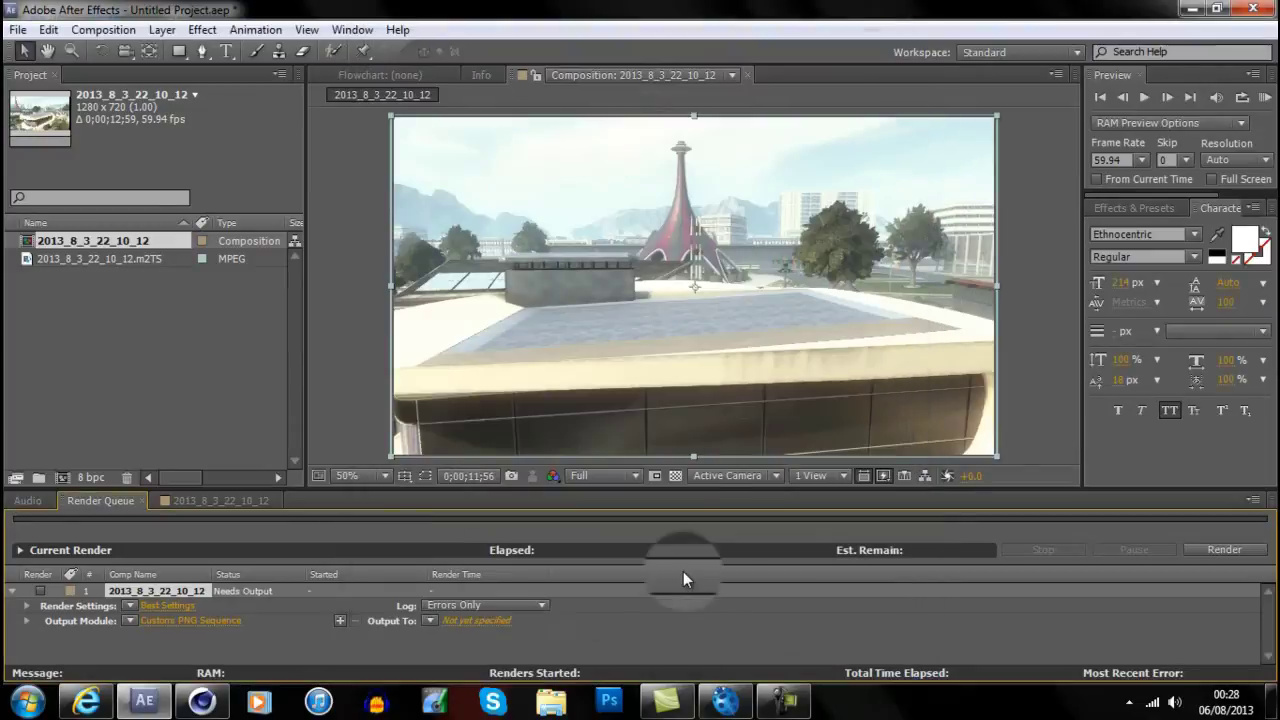
# - Look through the PNG frames in the Nuketown folder on the desktop and close the folder
pyautogui.click(470, 622)
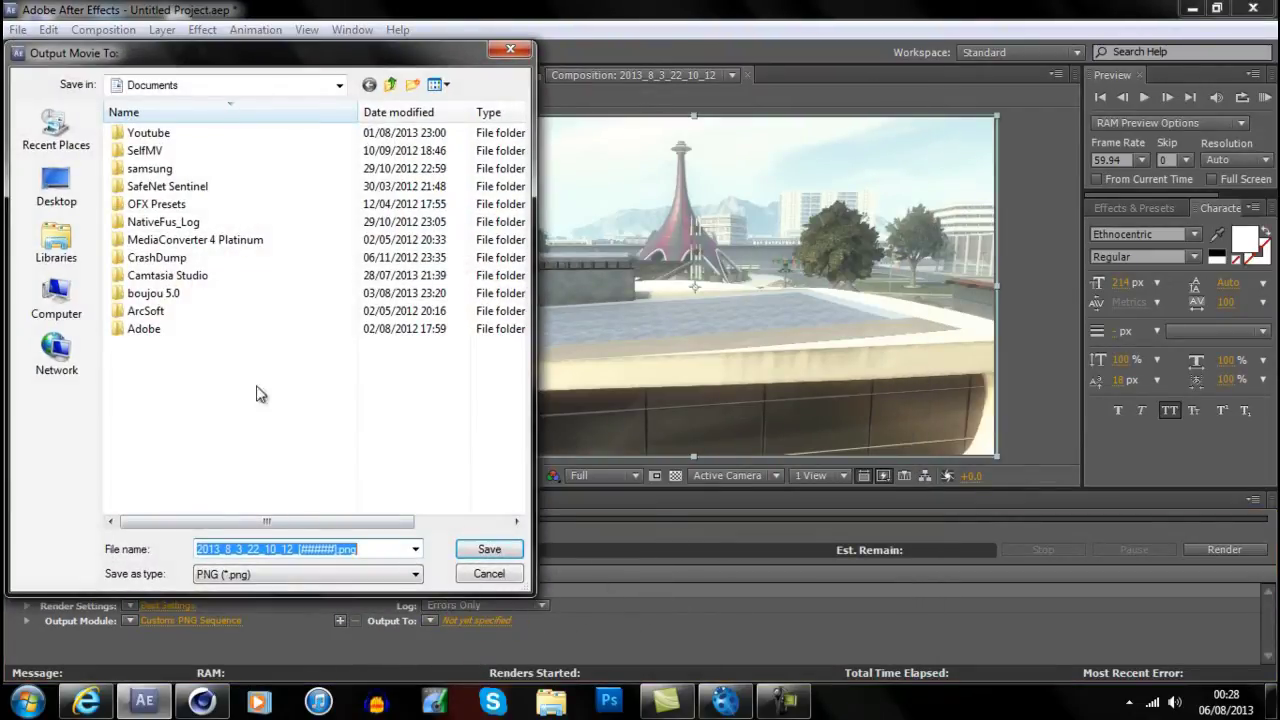
pyautogui.click(515, 48)
pyautogui.click(1192, 8)
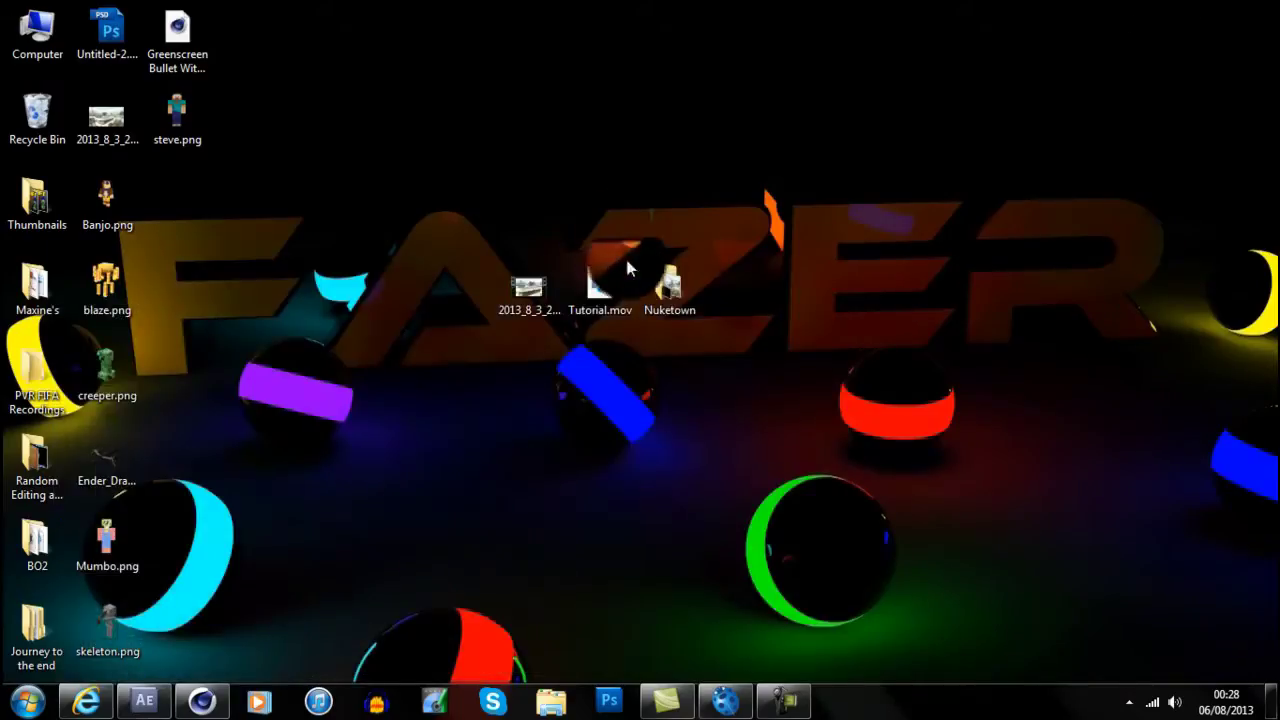
pyautogui.doubleClick(684, 292)
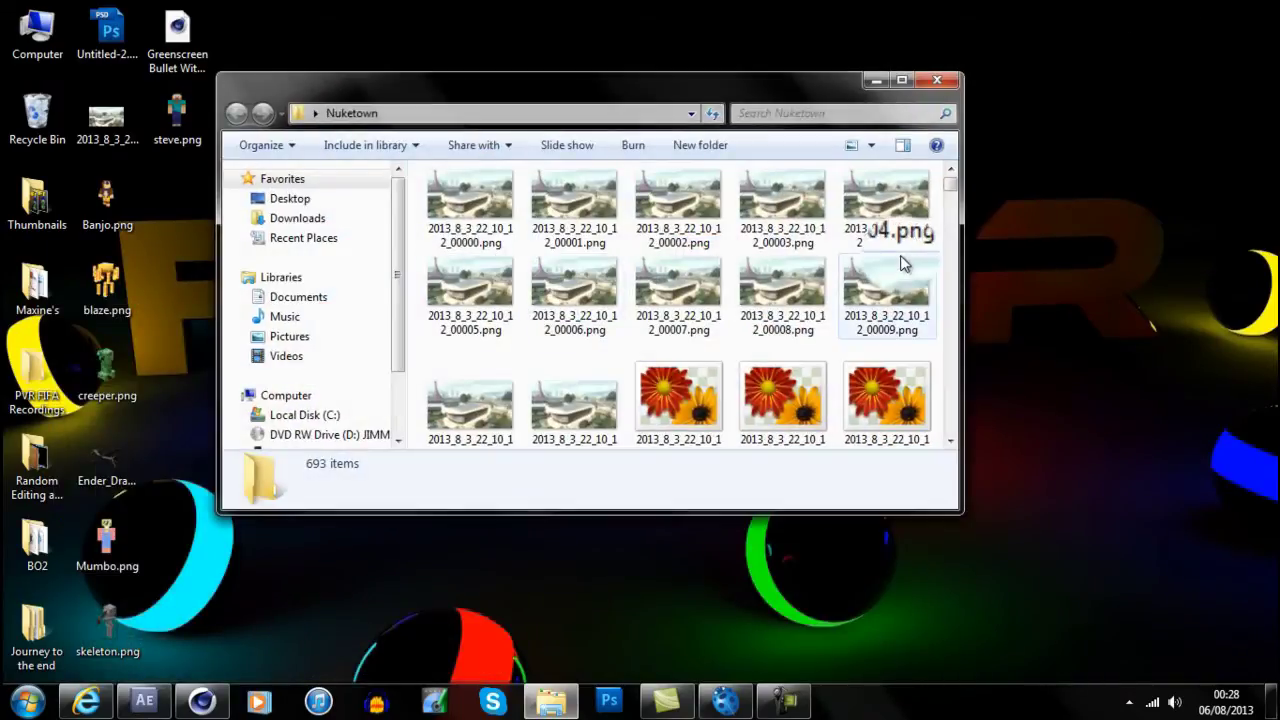
pyautogui.moveTo(954, 177); pyautogui.dragTo(943, 310)
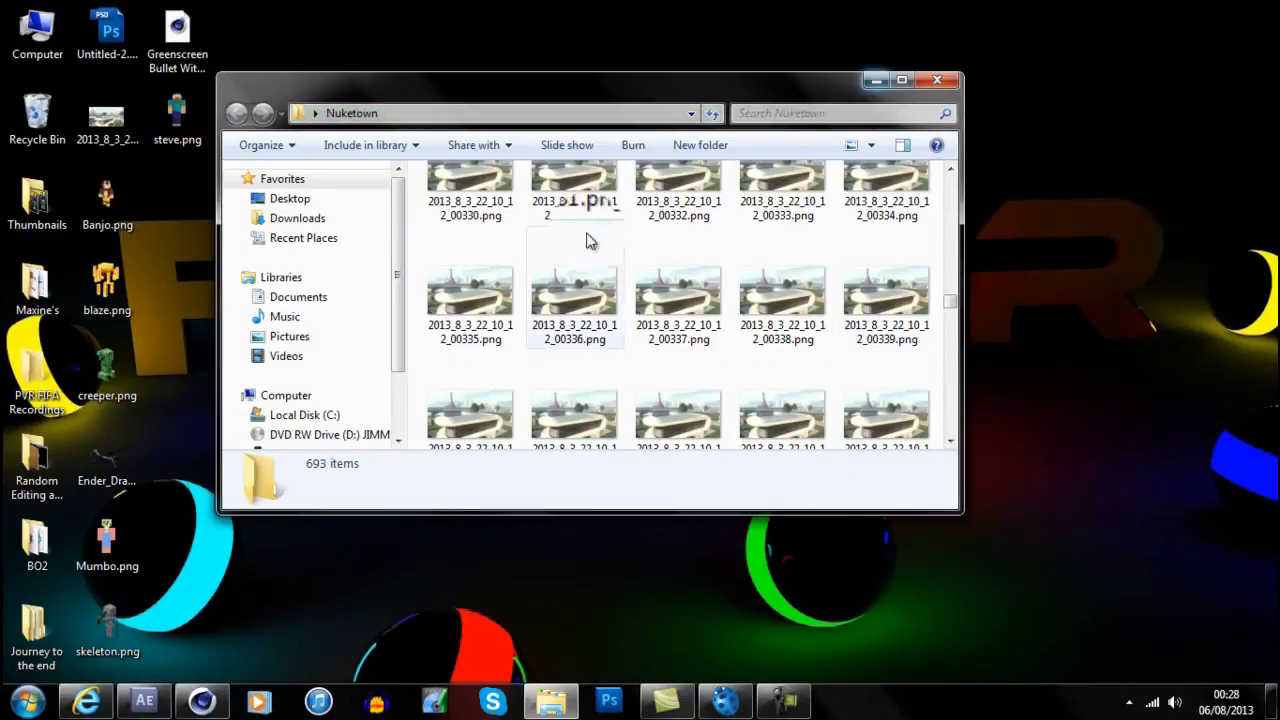
pyautogui.click(939, 83)
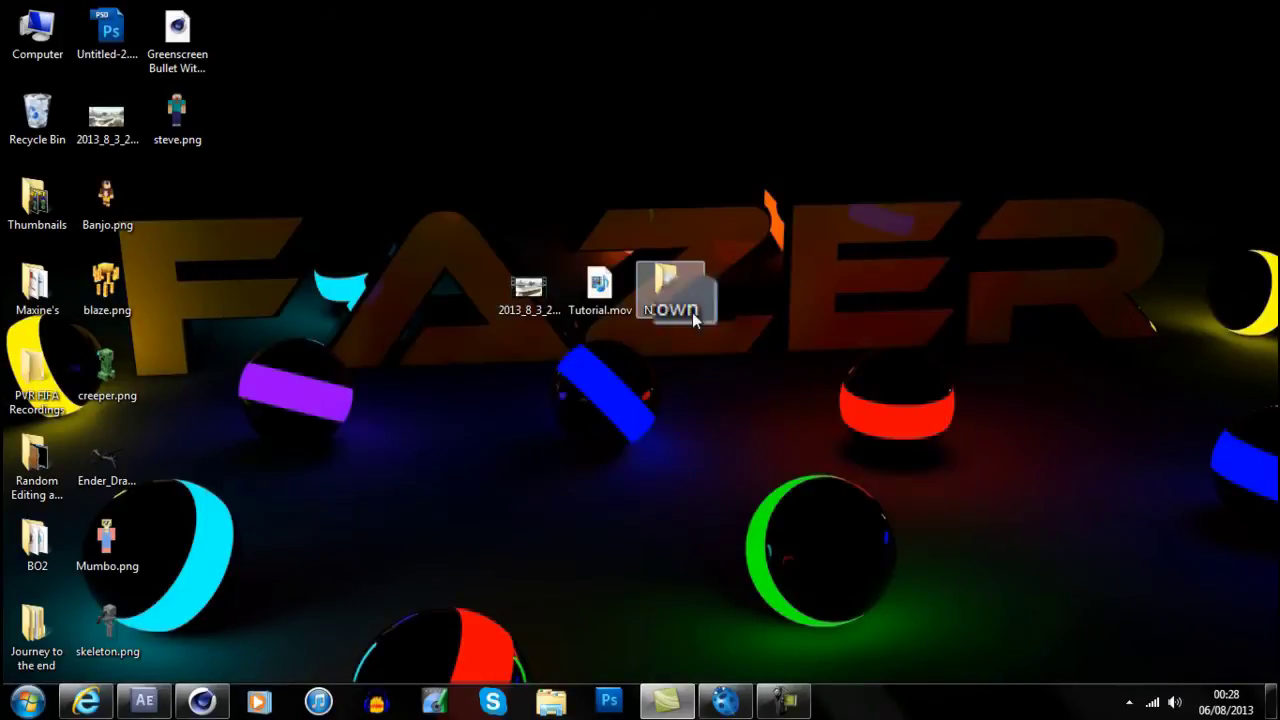
# - Back in After Effects, try to choose the desktop's Nuketown folder as the save location for the PNG sequence
pyautogui.click(144, 700)
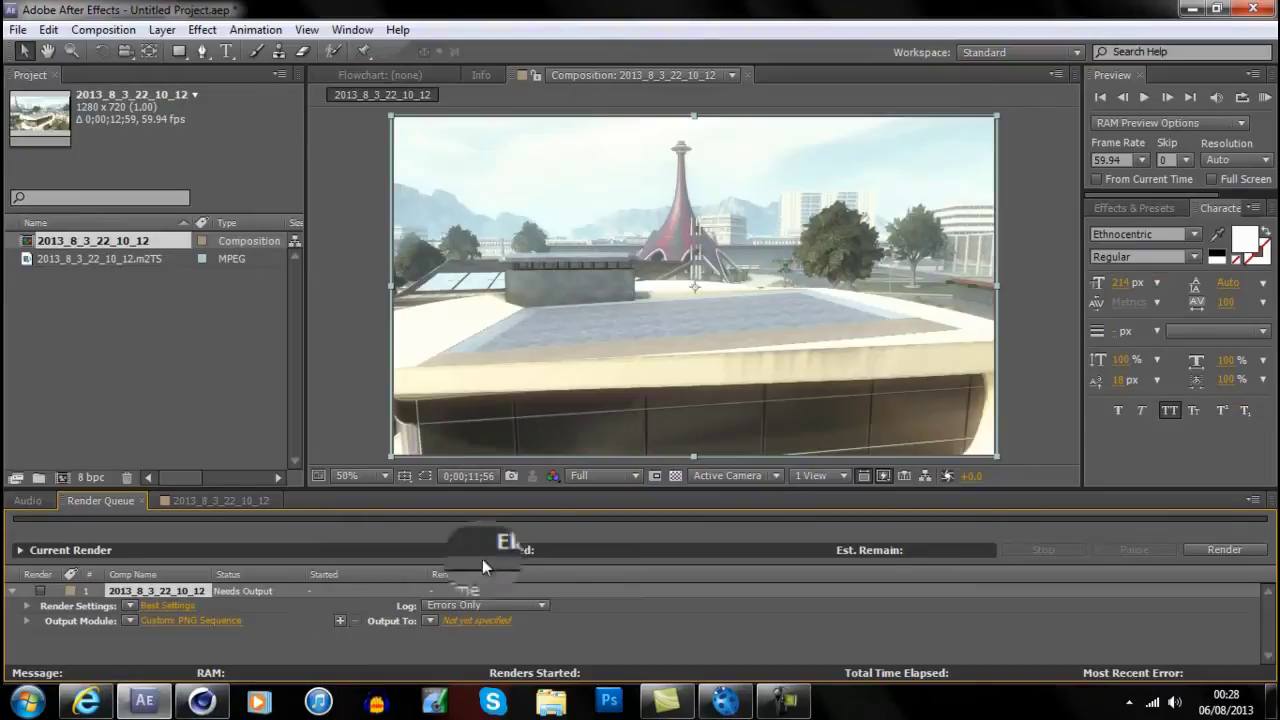
pyautogui.click(471, 622)
pyautogui.click(60, 185)
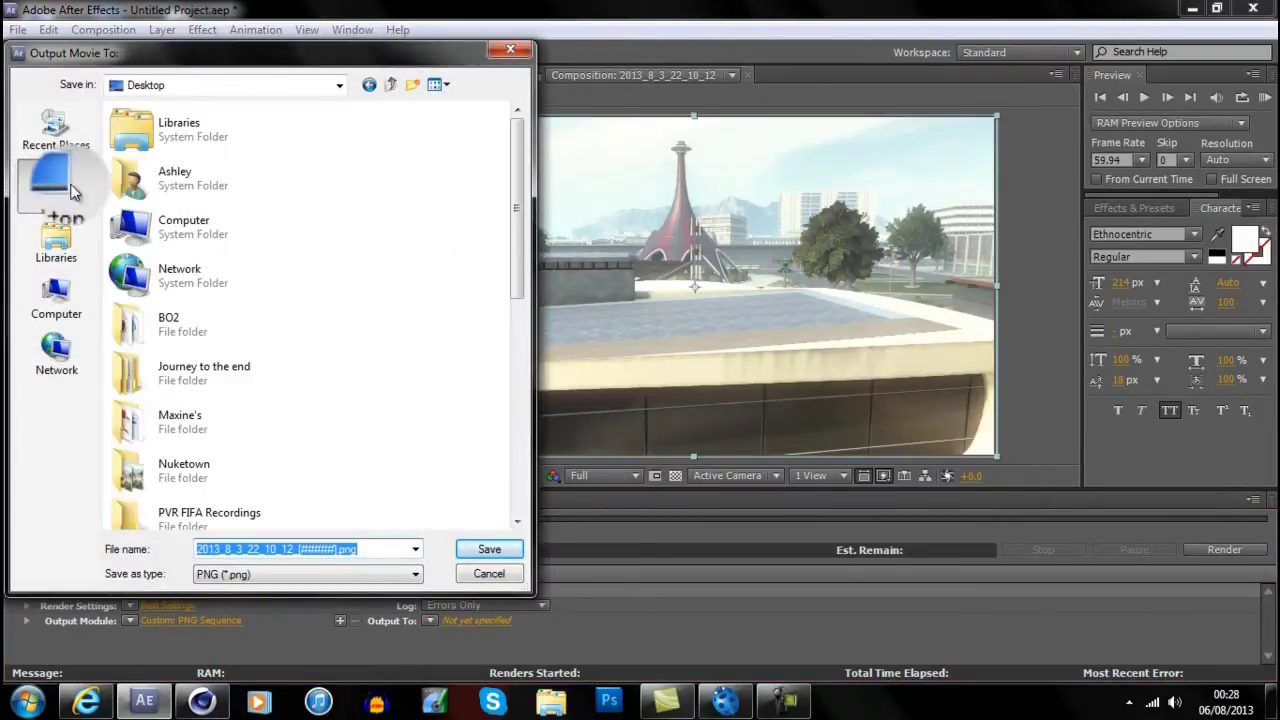
pyautogui.click(196, 472)
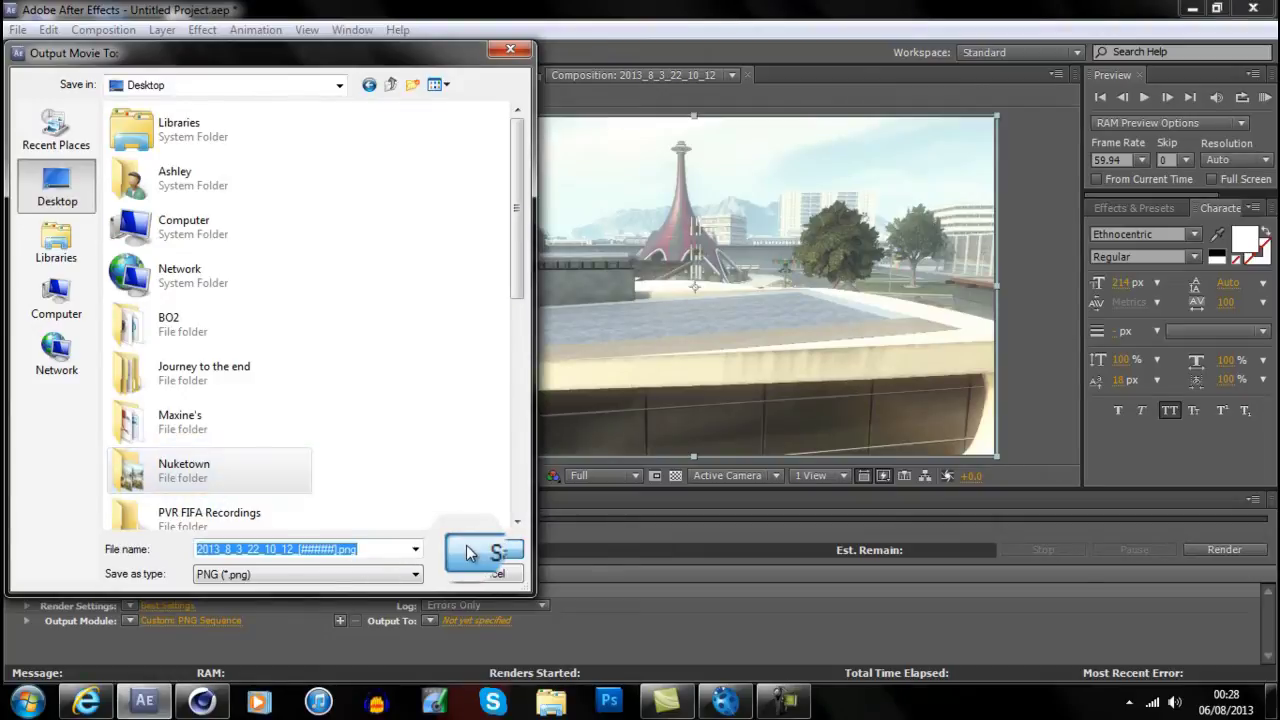
pyautogui.click(466, 548)
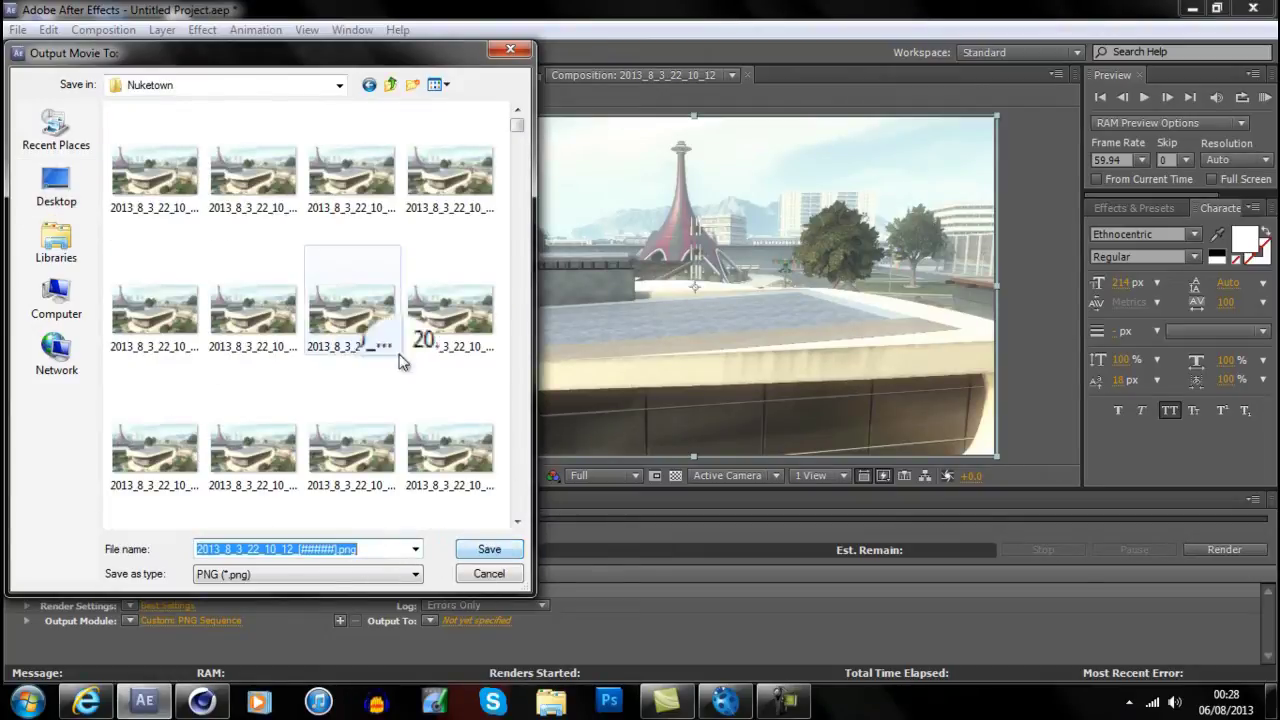
pyautogui.click(505, 49)
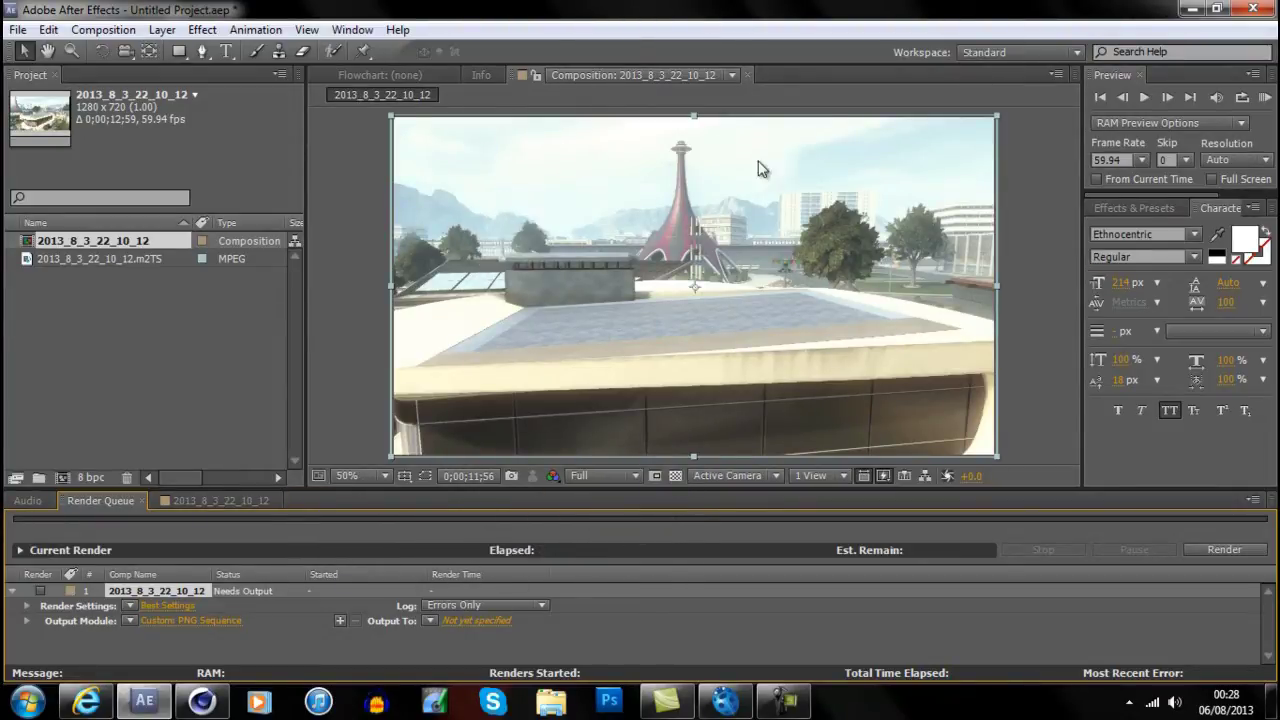
# - Close After Effects without saving the project
pyautogui.click(1250, 10)
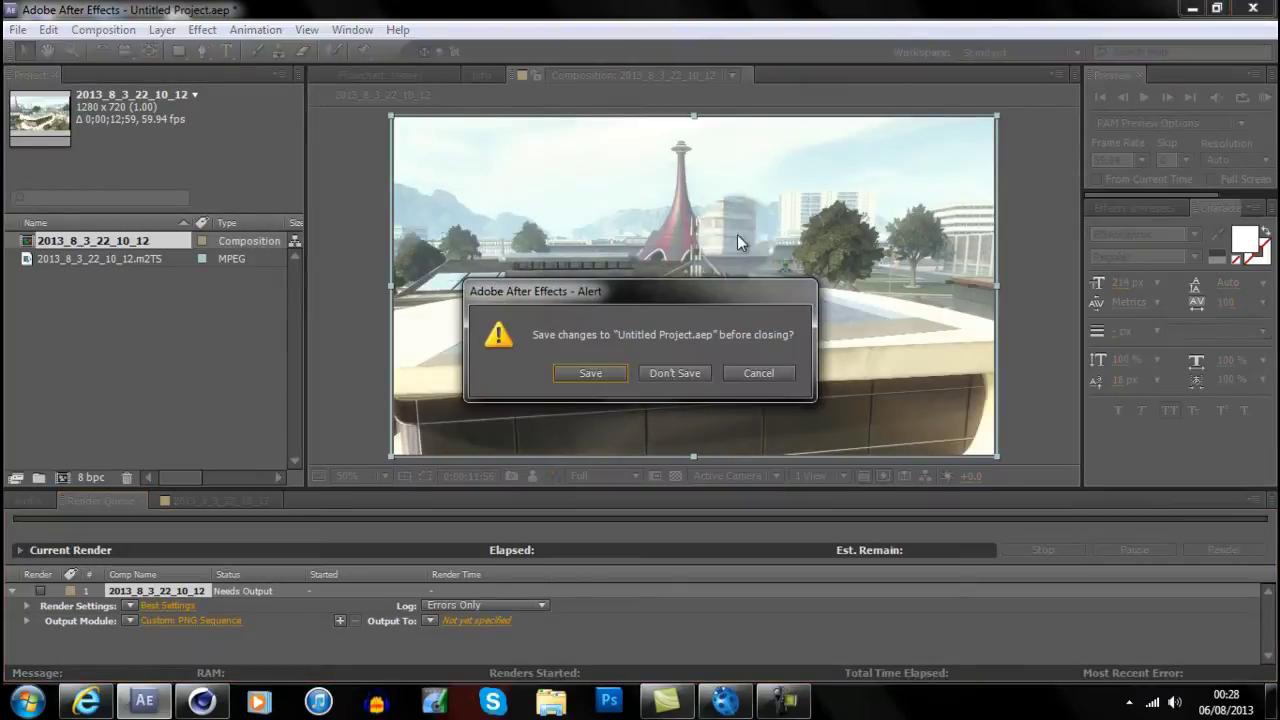
pyautogui.click(685, 373)
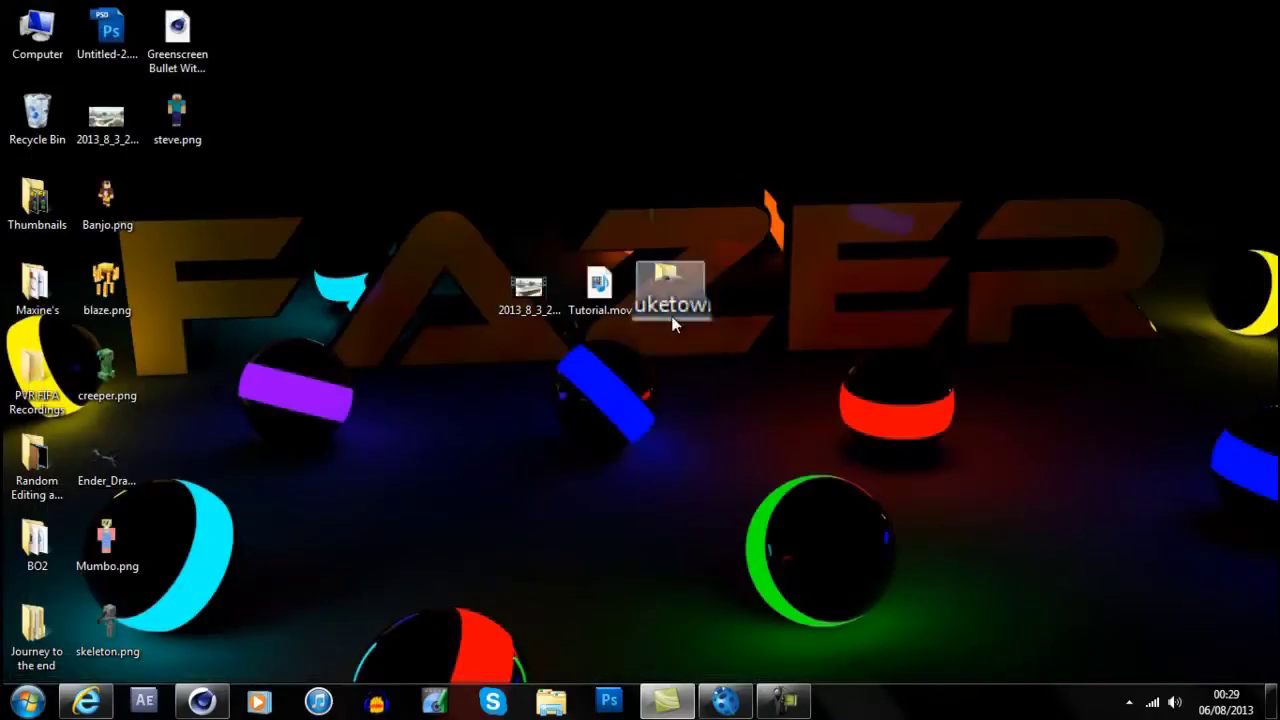
# - Open the Nuketown folder on the desktop, maximize its window, and look through the numbered PNG frames
pyautogui.doubleClick(673, 284)
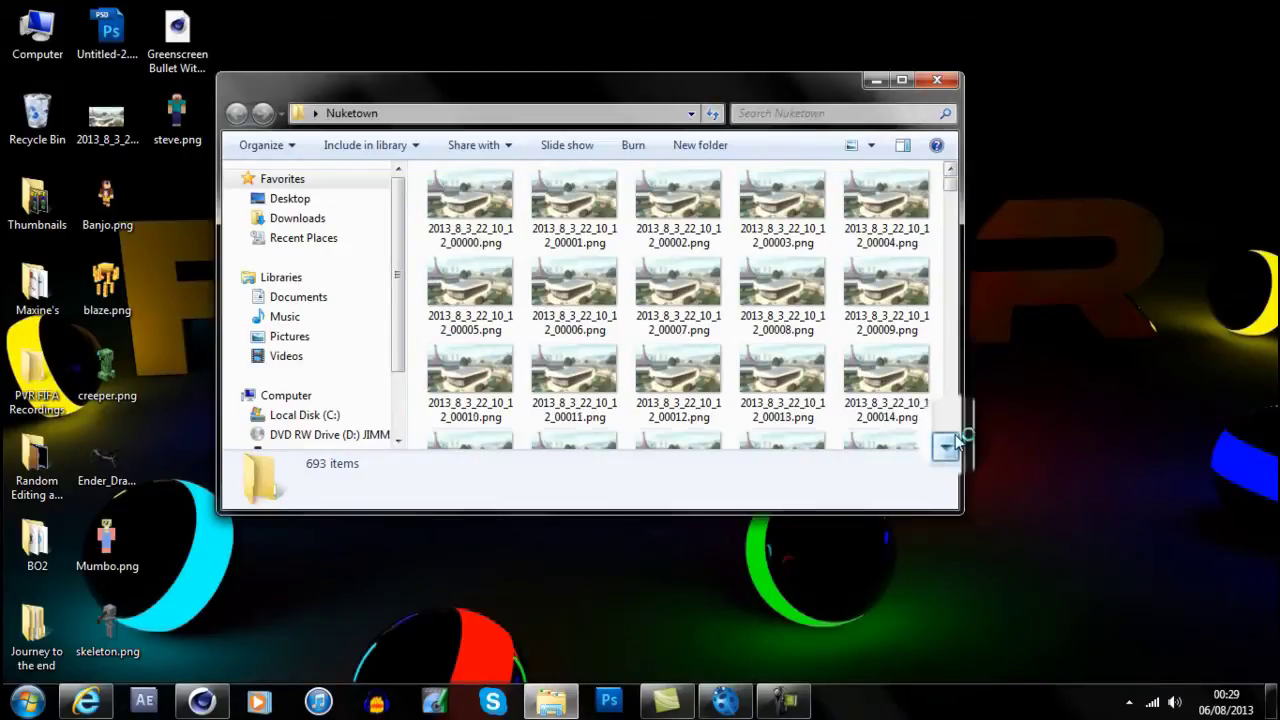
pyautogui.scroll(-5, 945, 445)
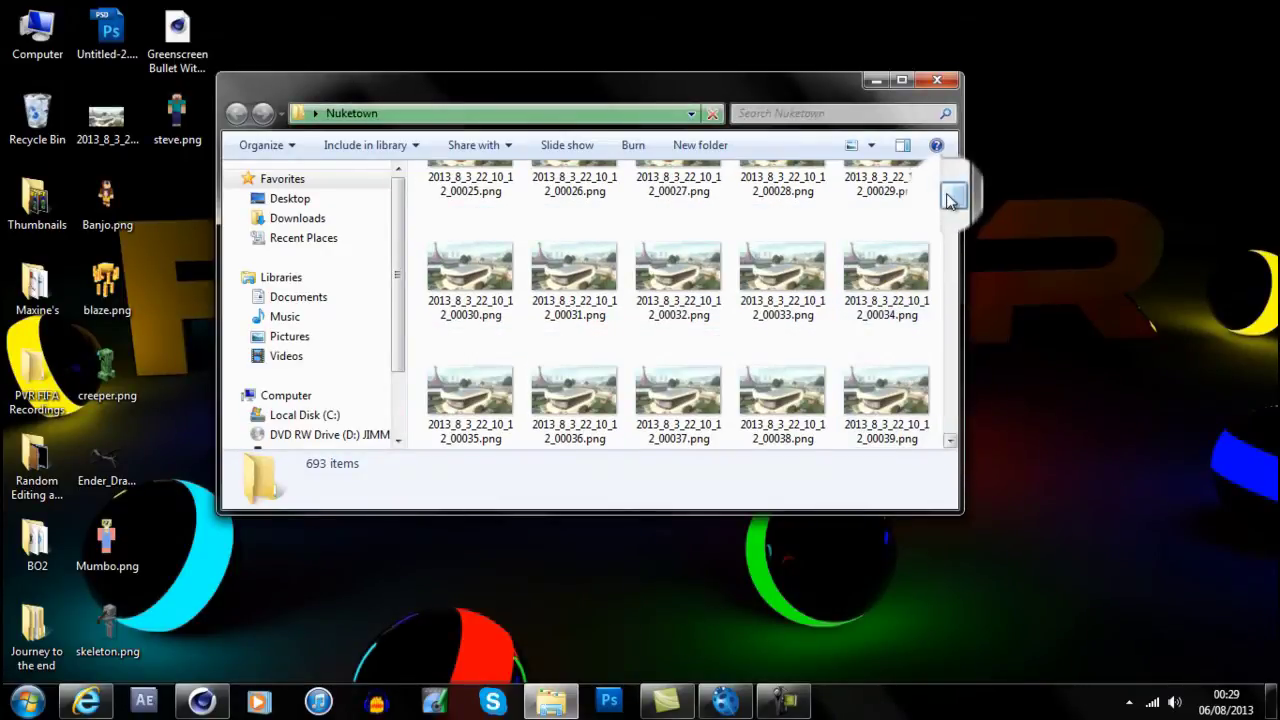
pyautogui.moveTo(950, 200); pyautogui.dragTo(956, 216)
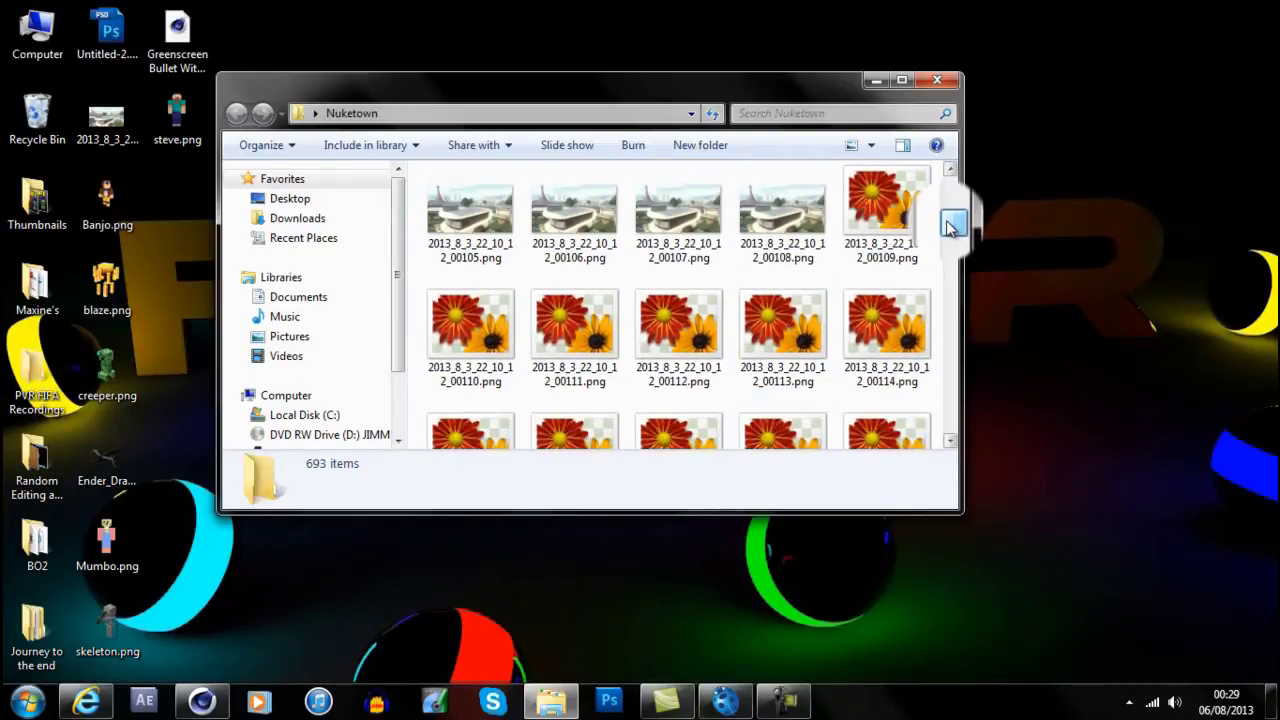
pyautogui.click(905, 83)
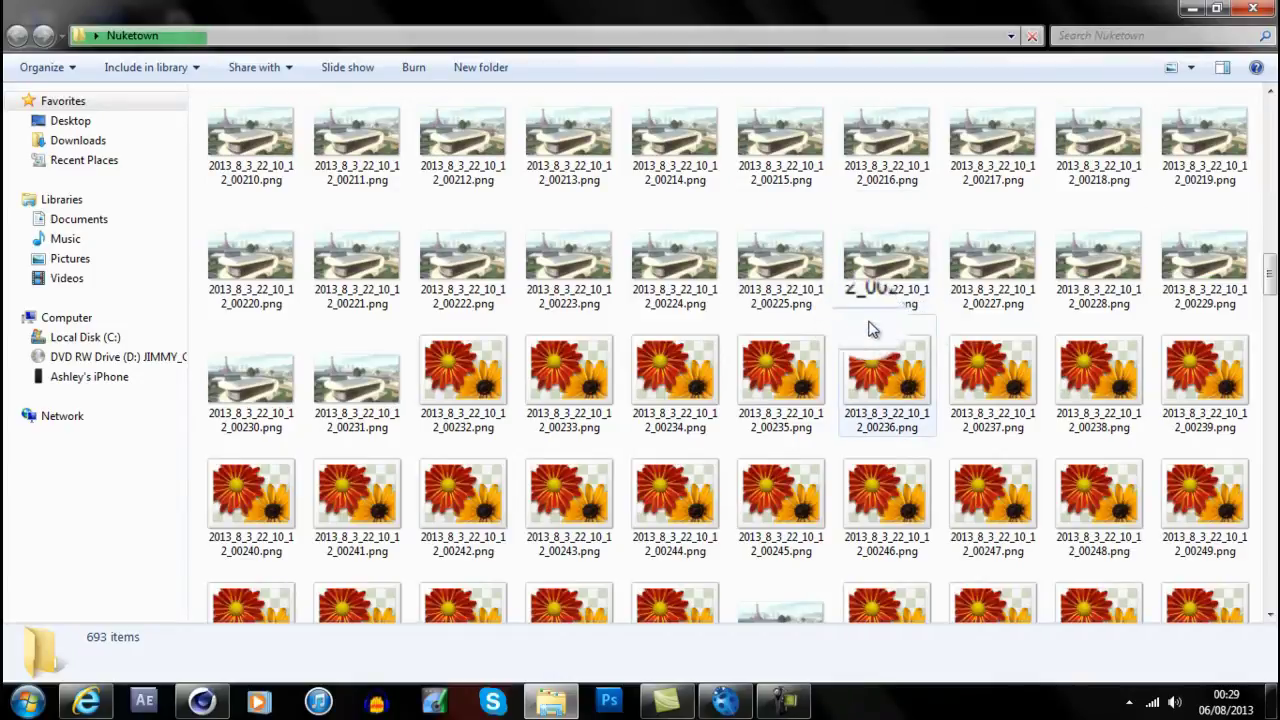
# - Examine the thumbnails of the numbered PNG frames throughout the Nuketown folder, from beginning to end, and close the folder
pyautogui.scroll(5, 884, 350)
pyautogui.scroll(3, 884, 352)
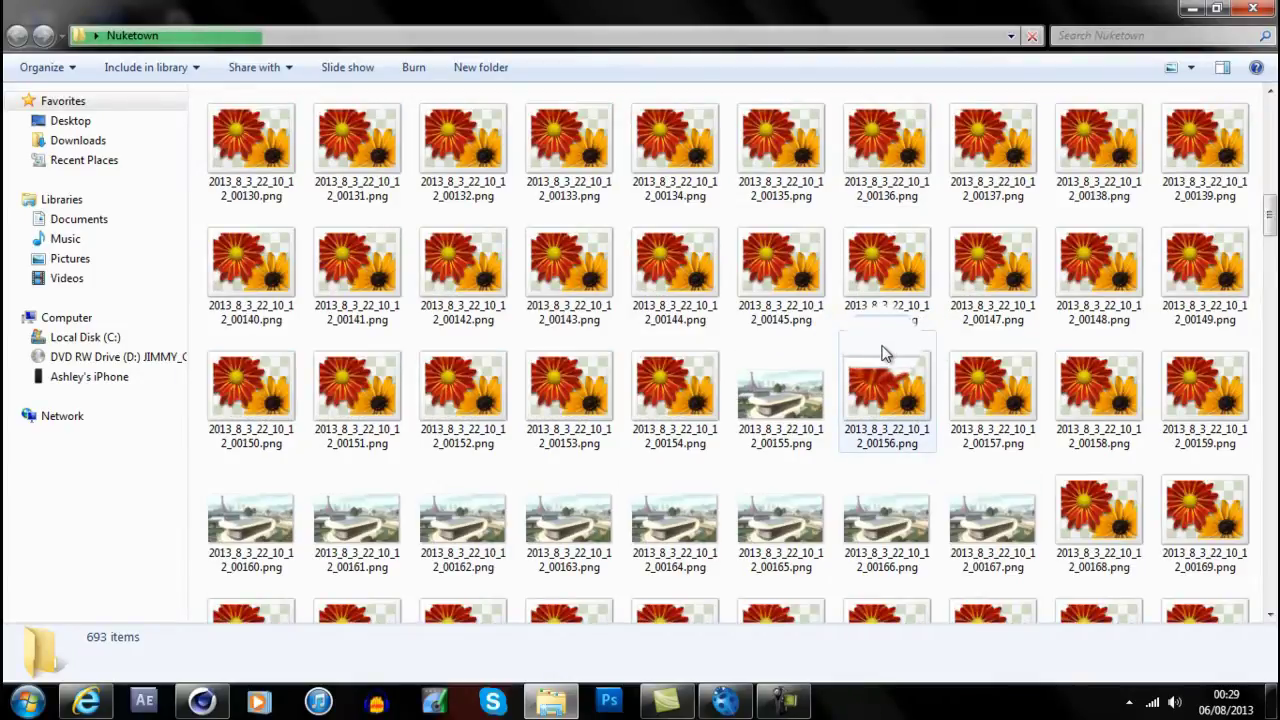
pyautogui.scroll(10, 884, 352)
pyautogui.scroll(-6, 884, 352)
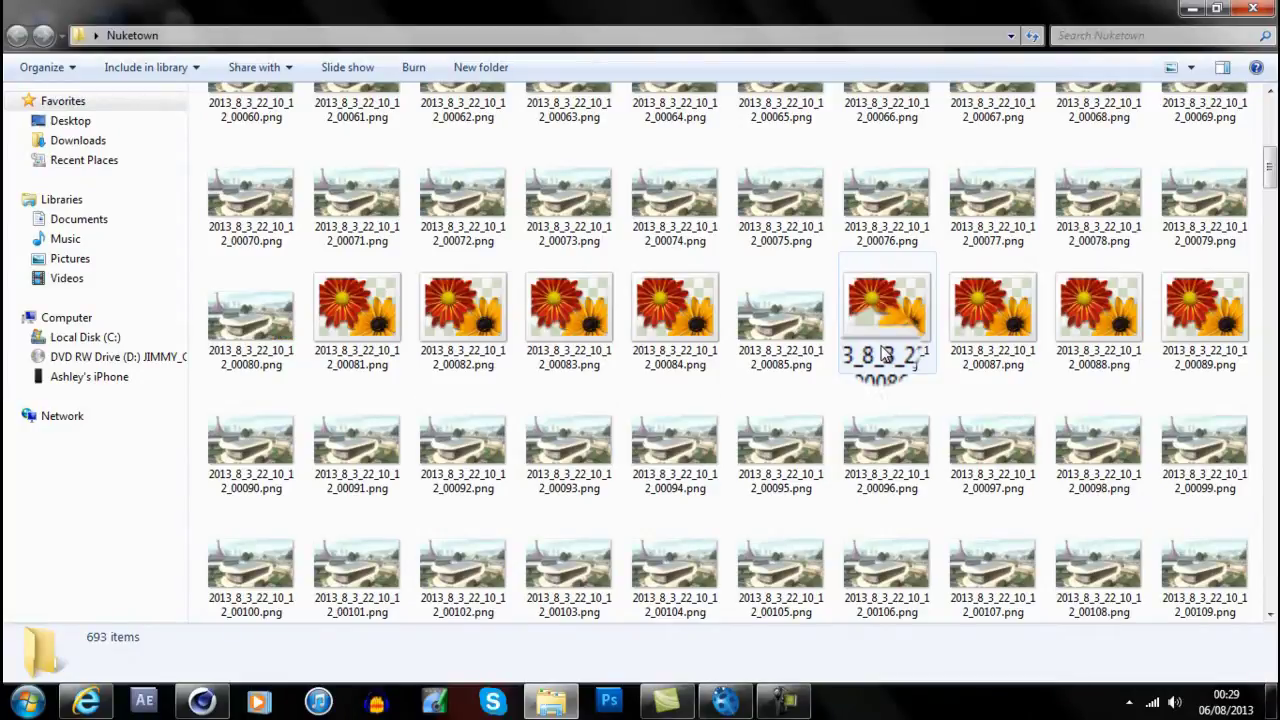
pyautogui.scroll(-6, 884, 352)
pyautogui.scroll(-20, 882, 348)
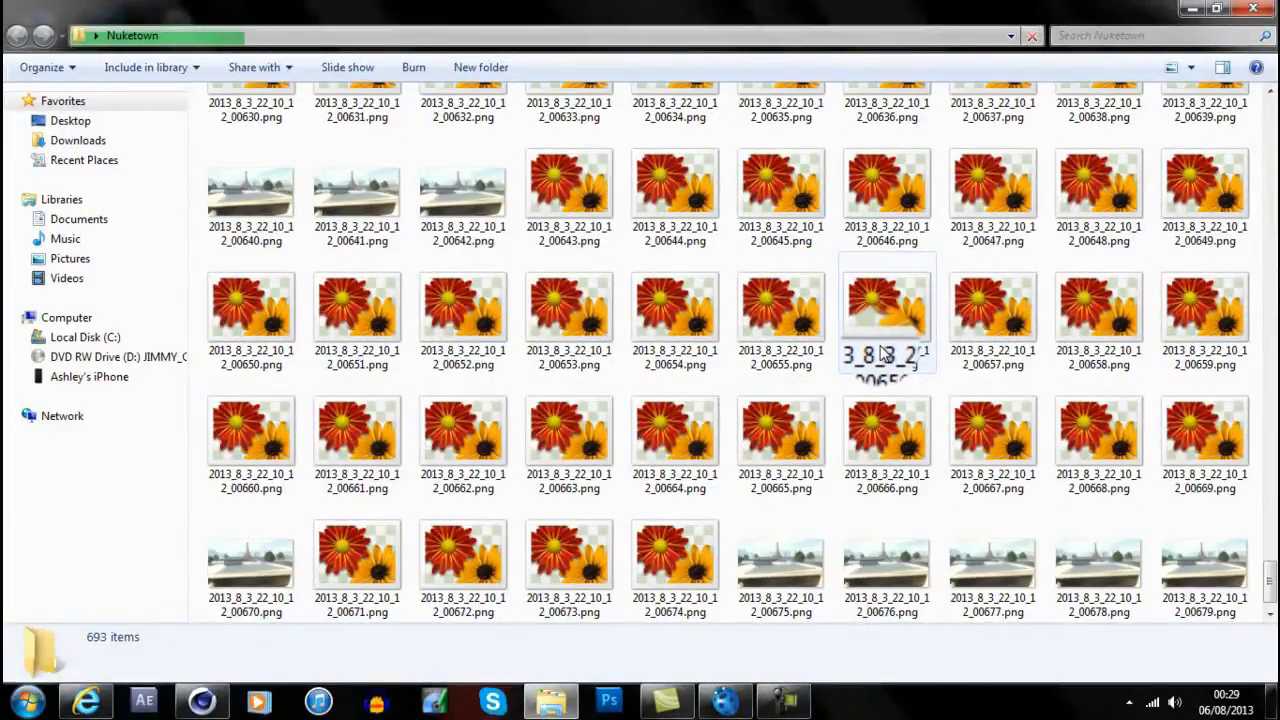
pyautogui.scroll(-7, 884, 352)
pyautogui.scroll(18, 881, 352)
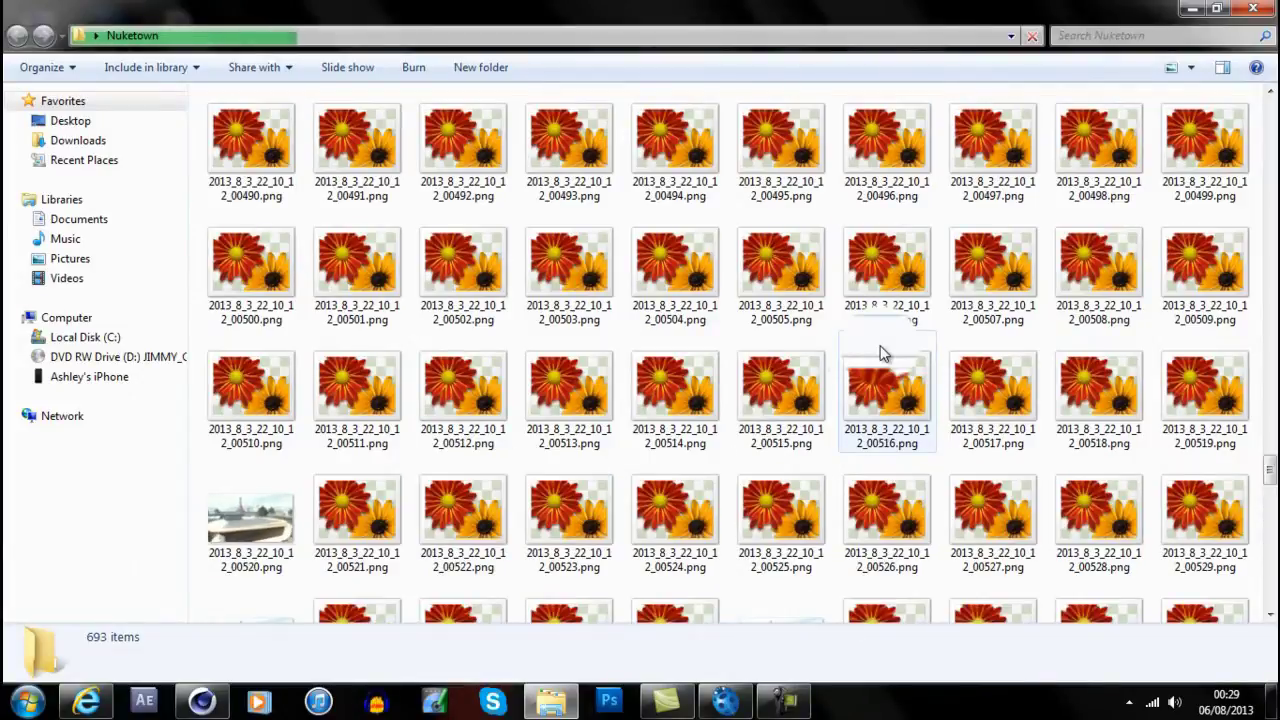
pyautogui.scroll(18, 820, 260)
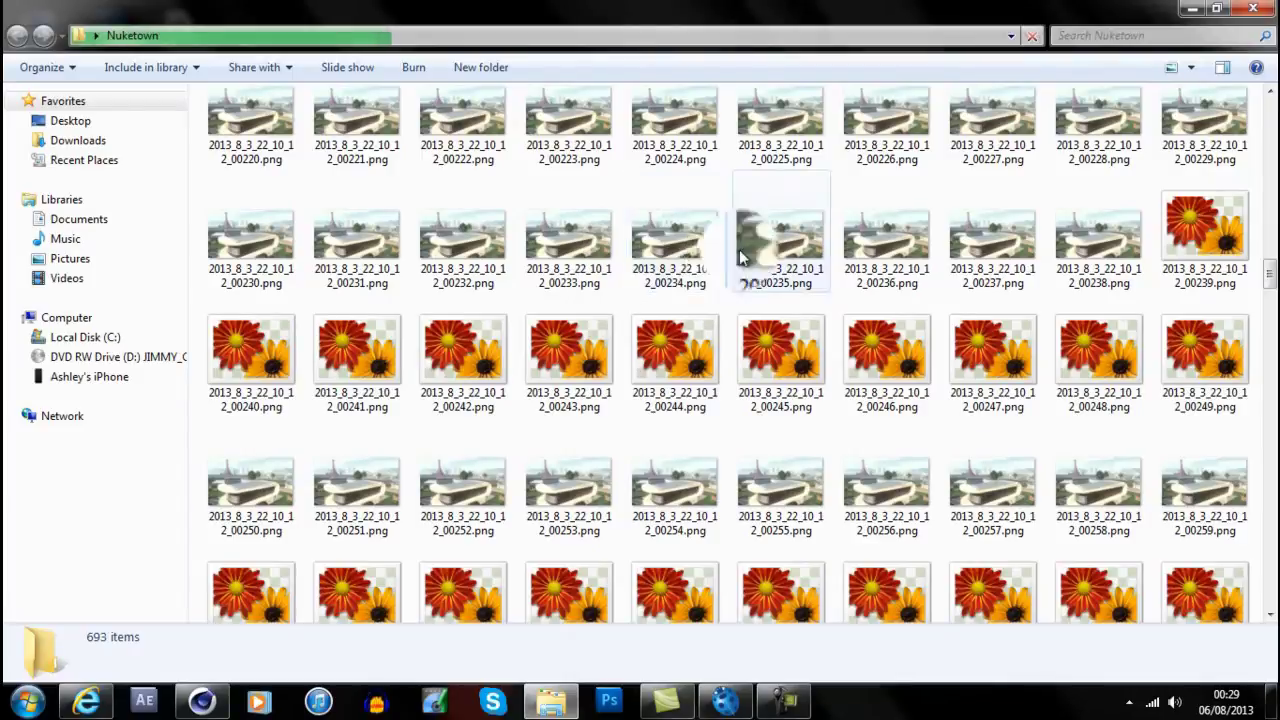
pyautogui.scroll(20, 751, 331)
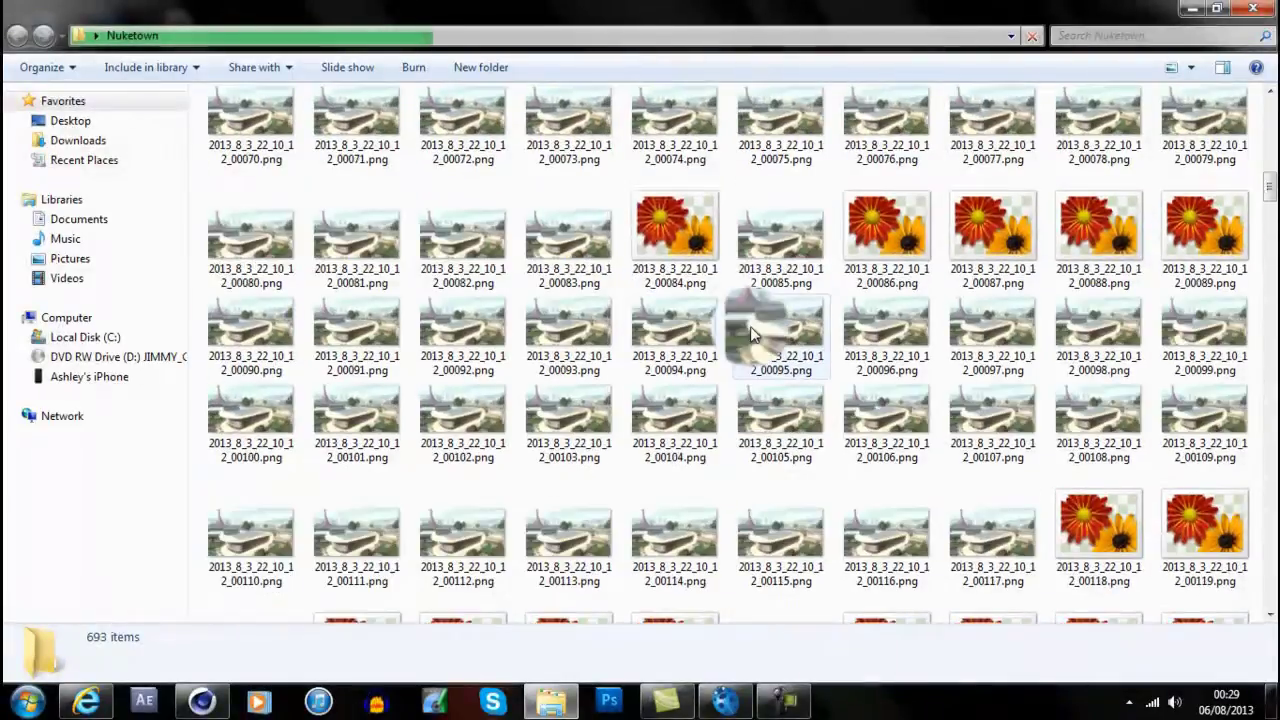
pyautogui.scroll(-10, 751, 331)
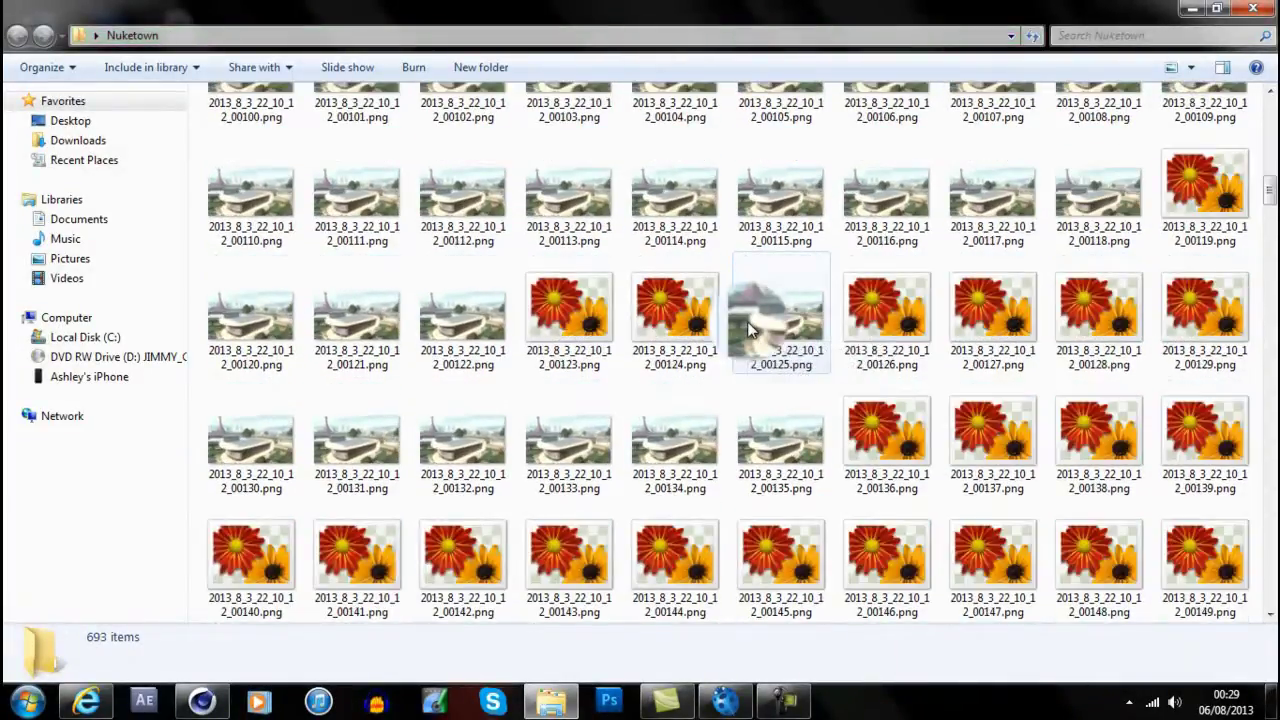
pyautogui.scroll(-20, 747, 321)
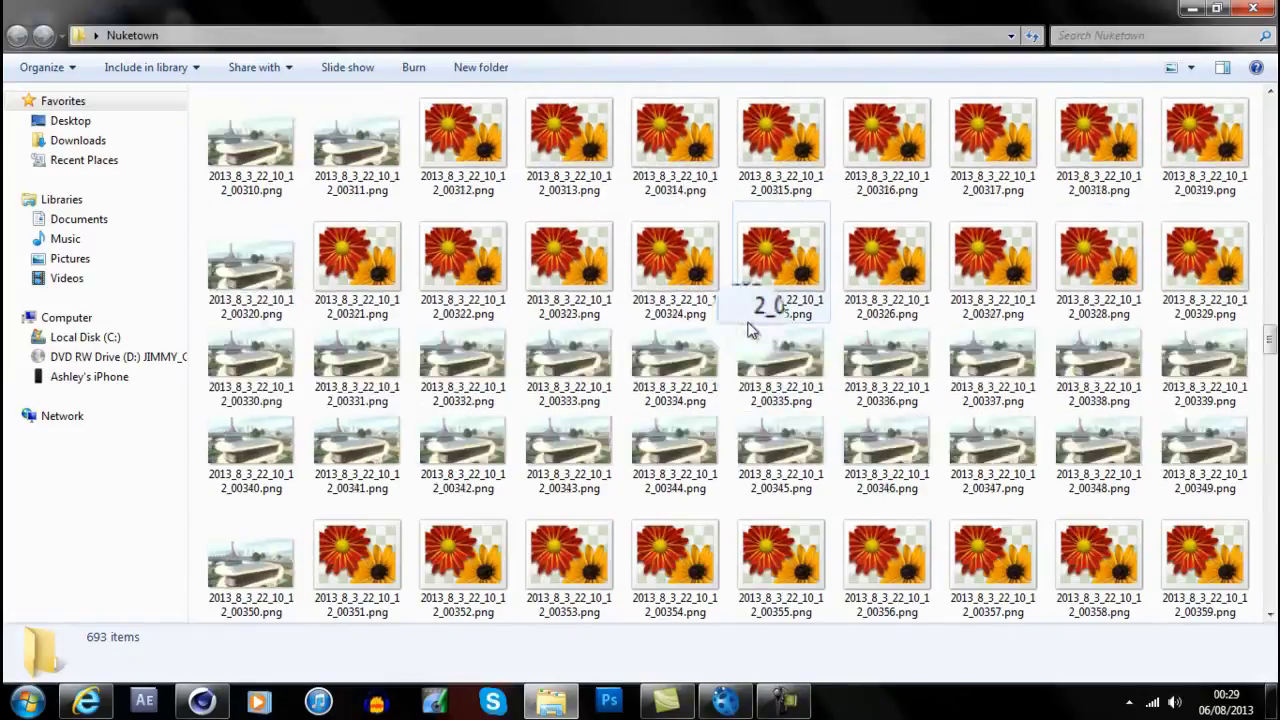
pyautogui.scroll(-12, 747, 331)
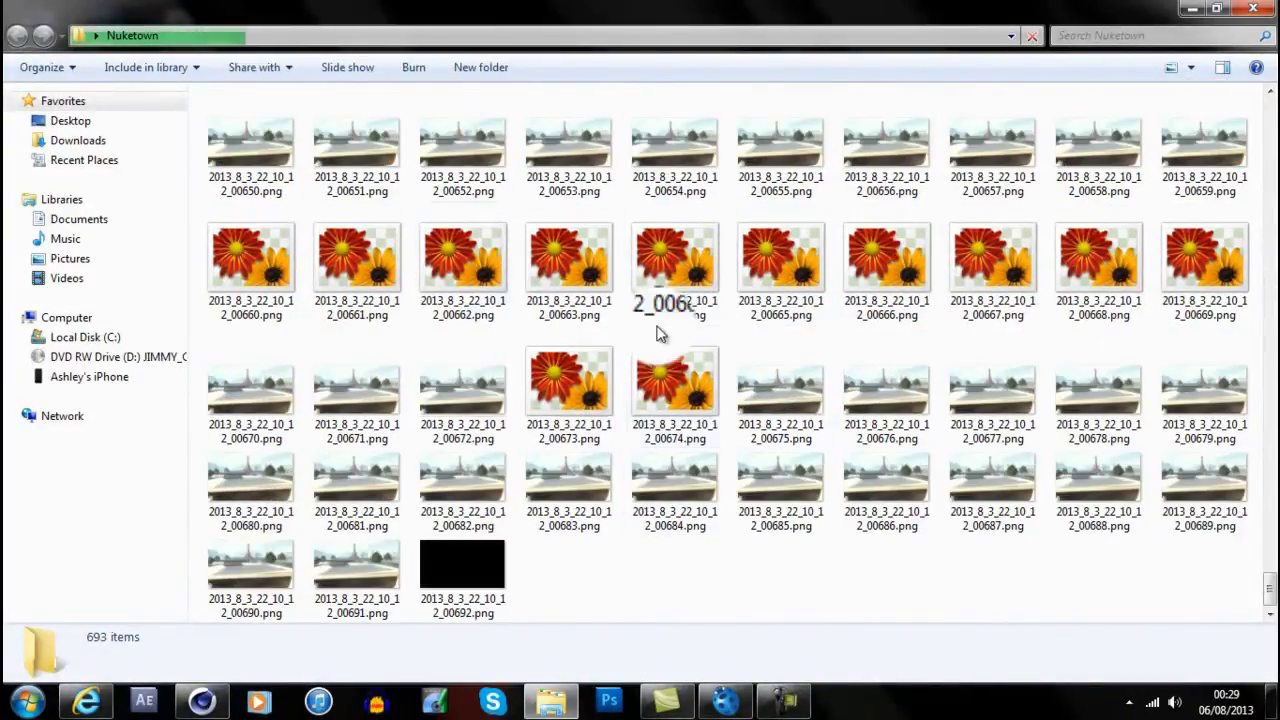
pyautogui.scroll(8, 777, 379)
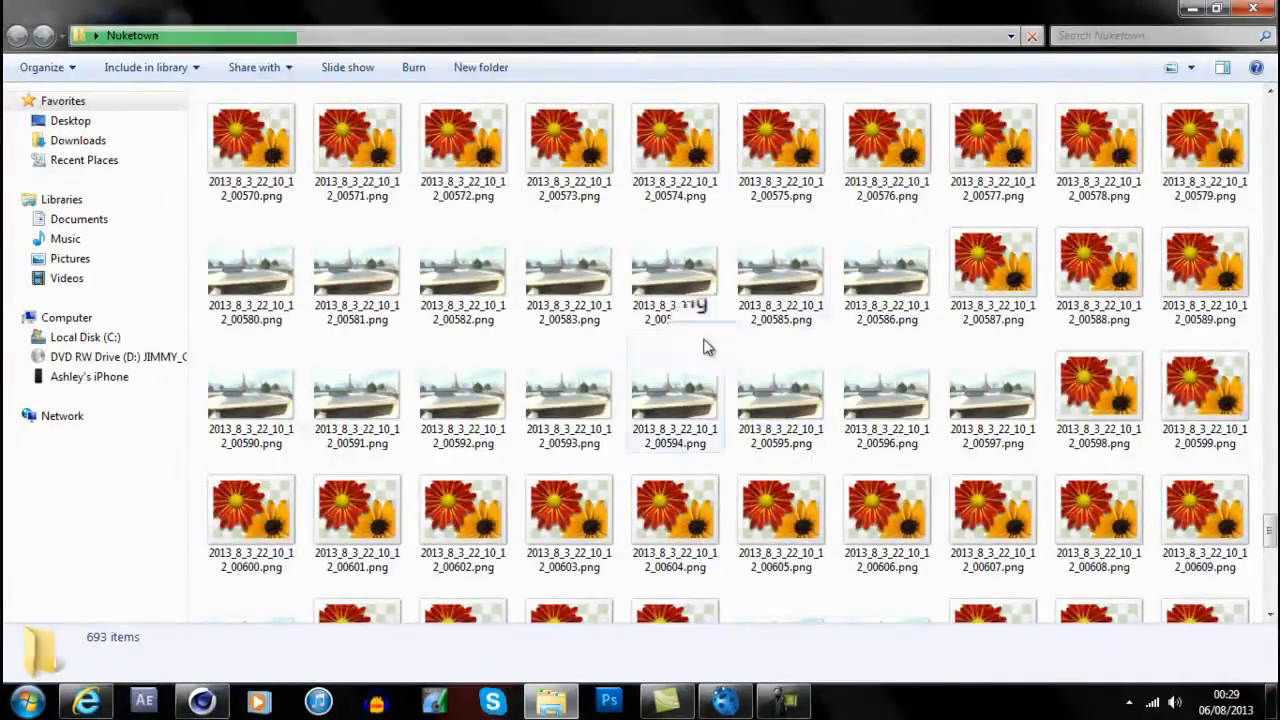
pyautogui.click(1245, 9)
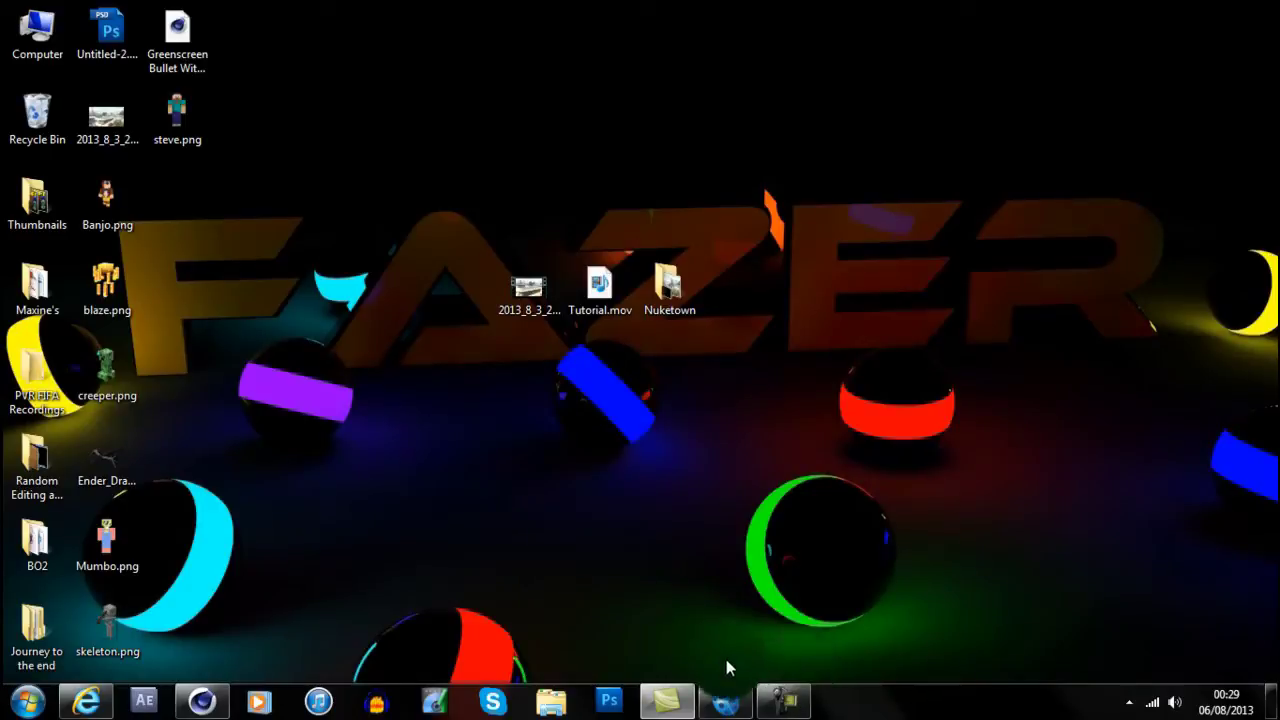
# - Switch to boujou and load the PNG sequence from the desktop's Nuketown folder for import, choosing first frame 2013_8_3_22_10_12_00000.png
pyautogui.click(727, 703)
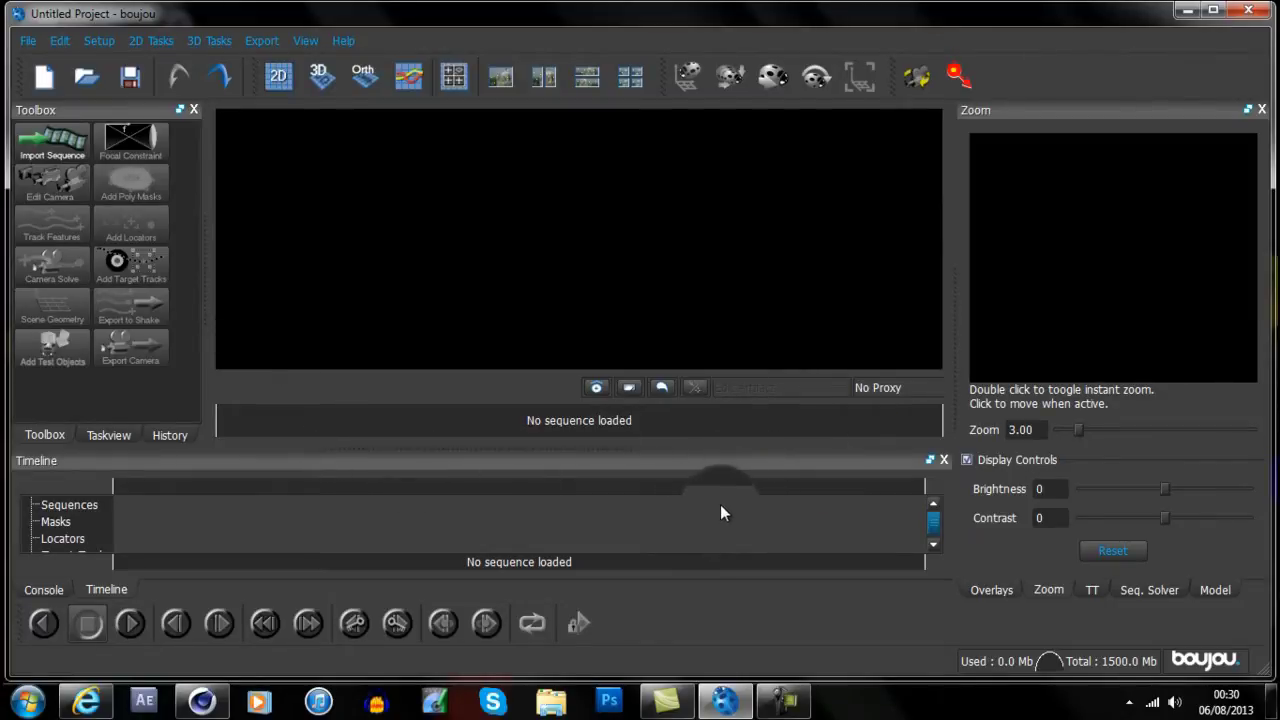
pyautogui.click(62, 141)
pyautogui.click(334, 136)
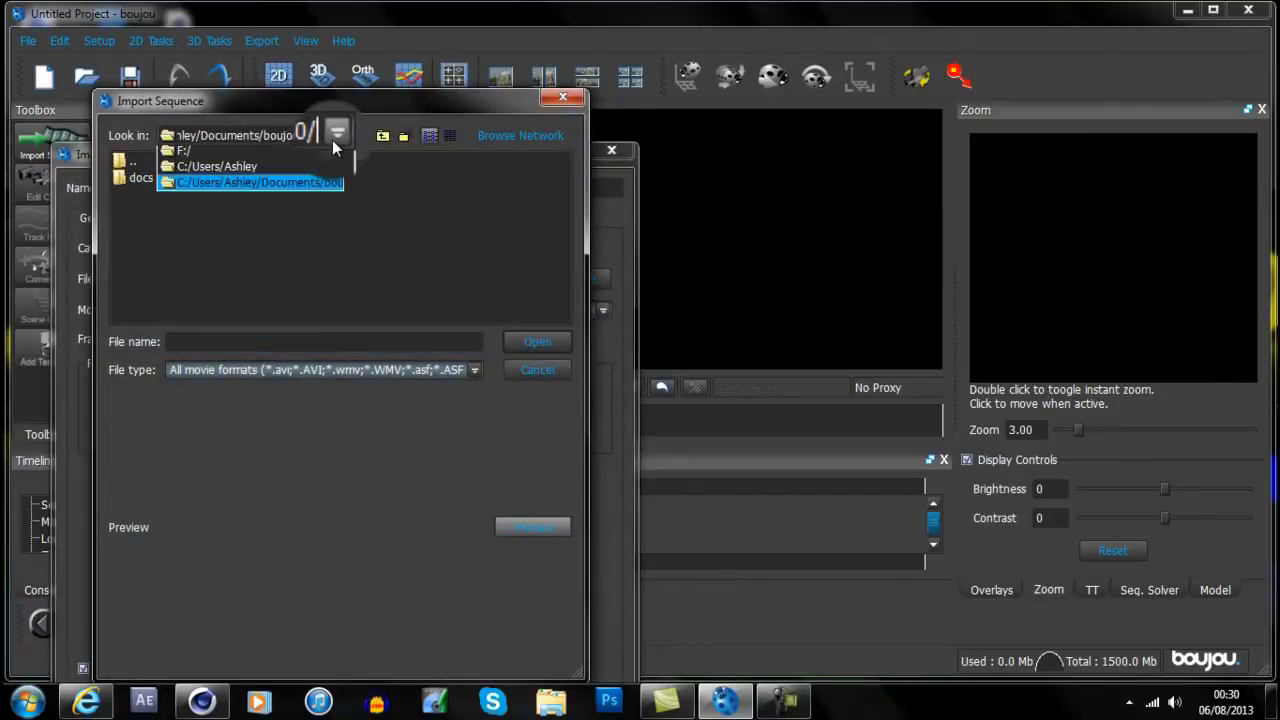
pyautogui.click(297, 202)
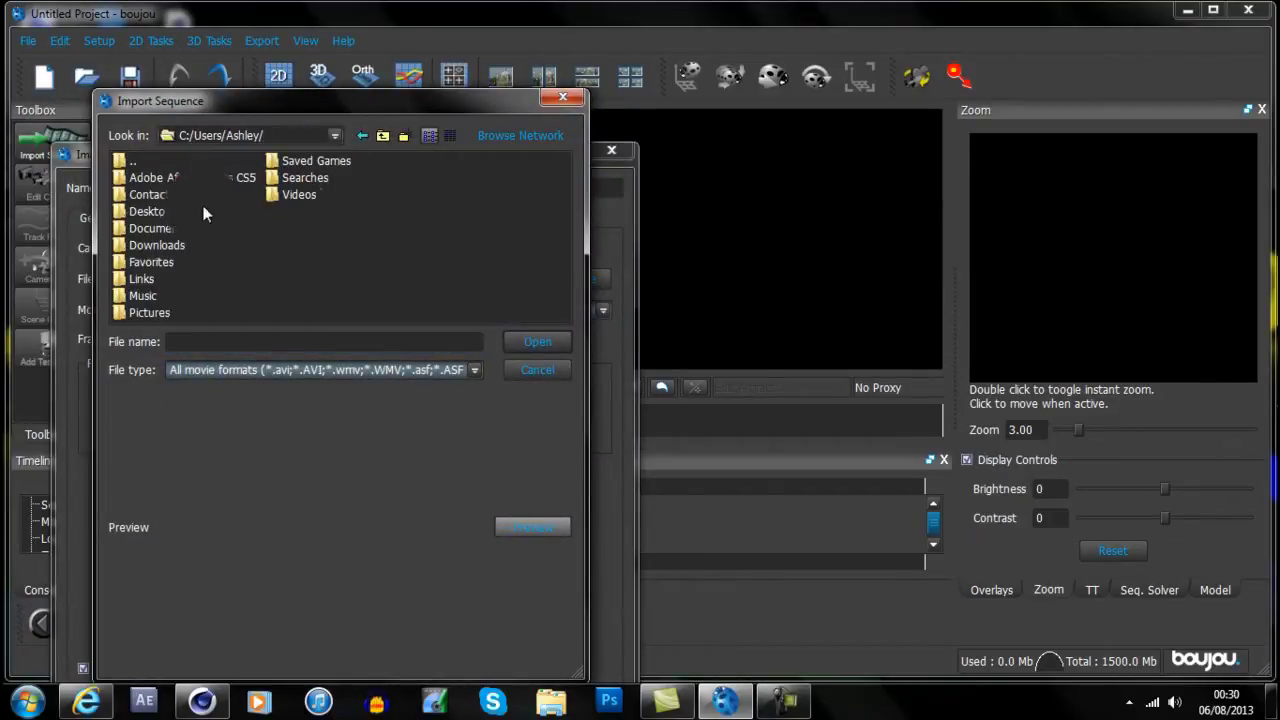
pyautogui.doubleClick(160, 217)
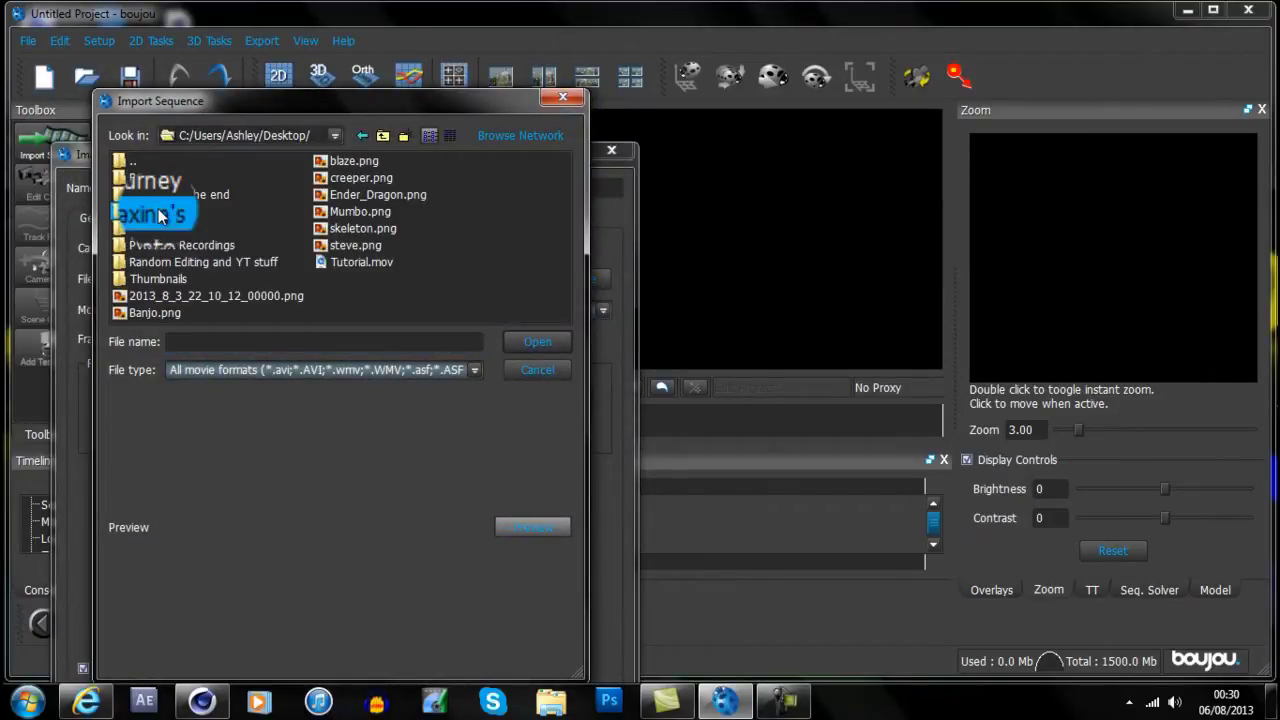
pyautogui.click(180, 232)
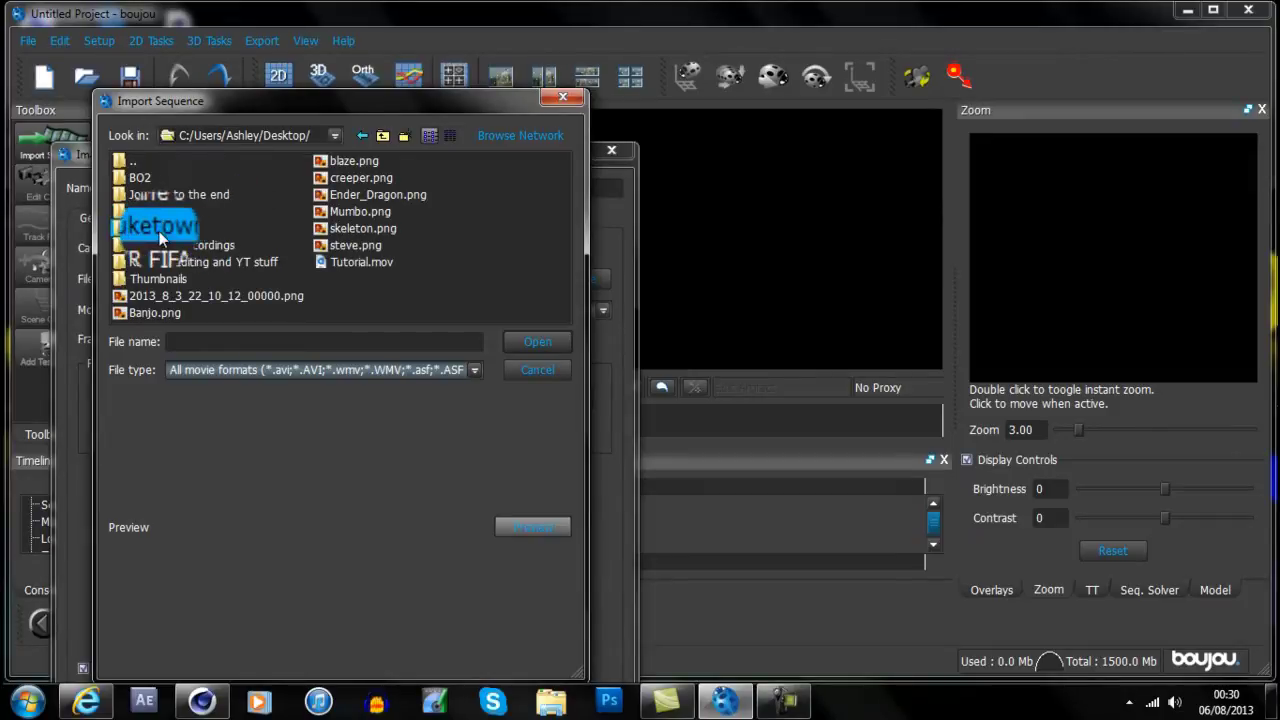
pyautogui.press('Return')
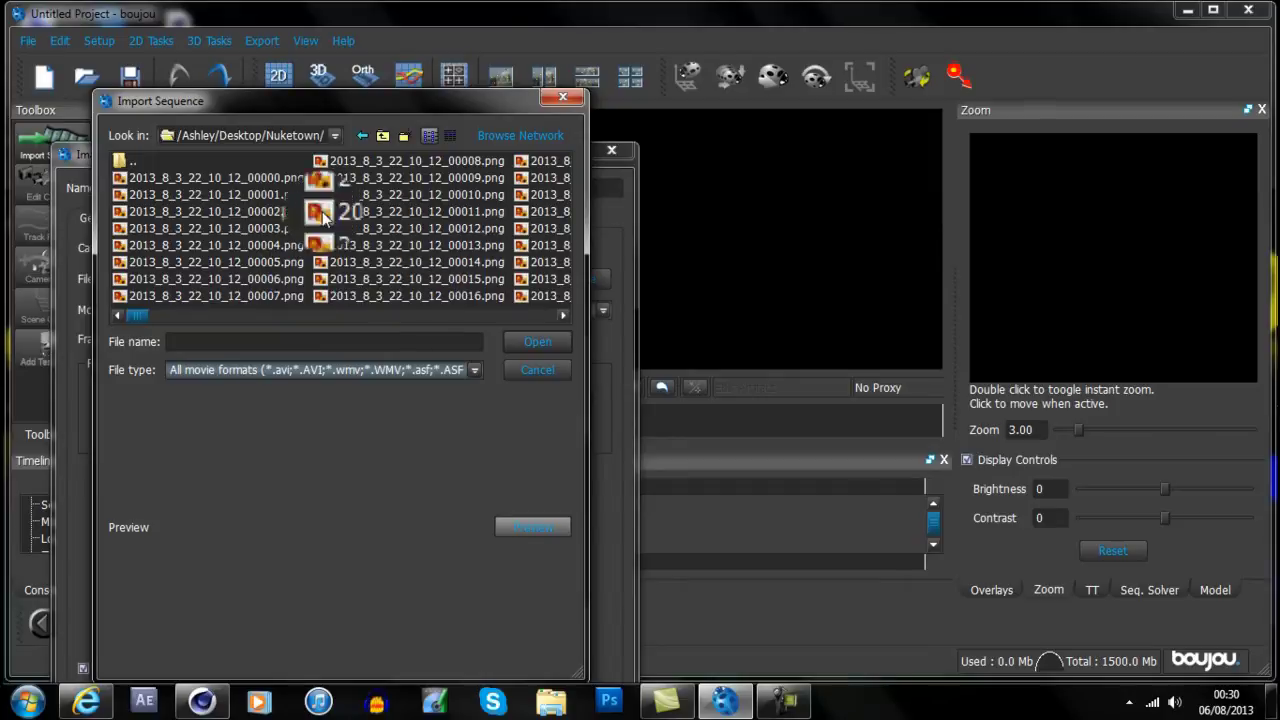
pyautogui.click(256, 179)
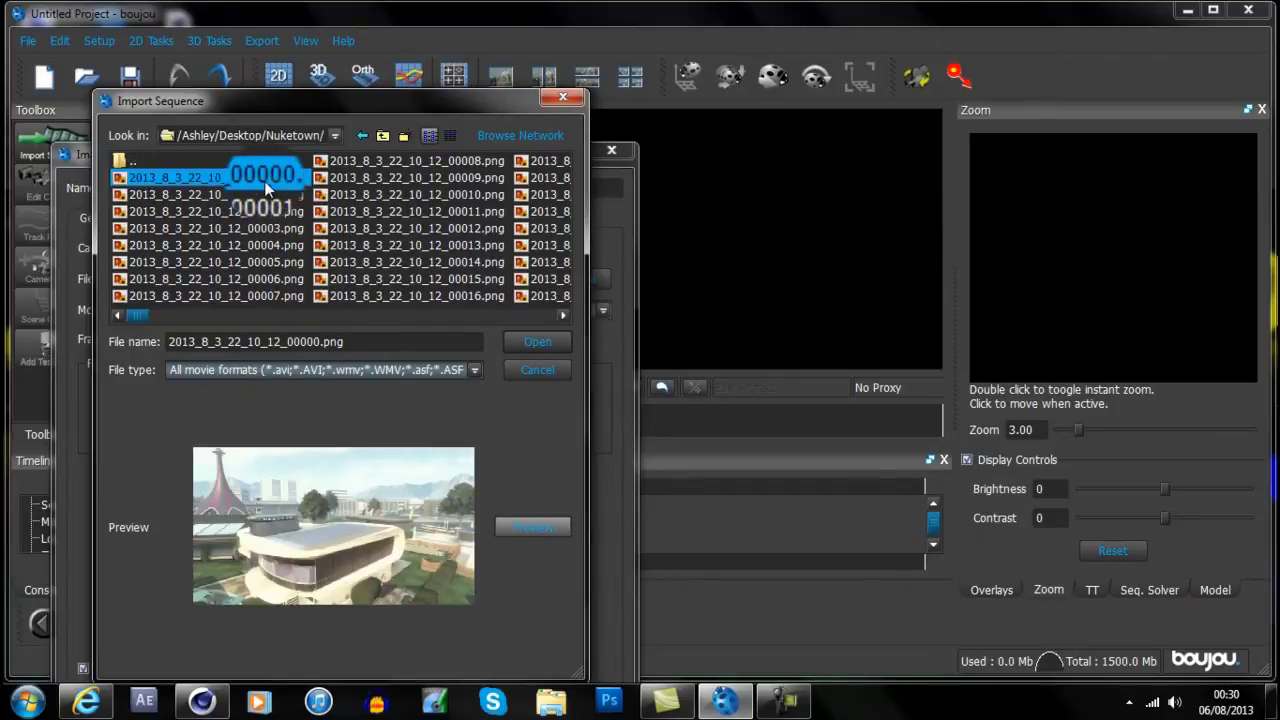
pyautogui.click(560, 347)
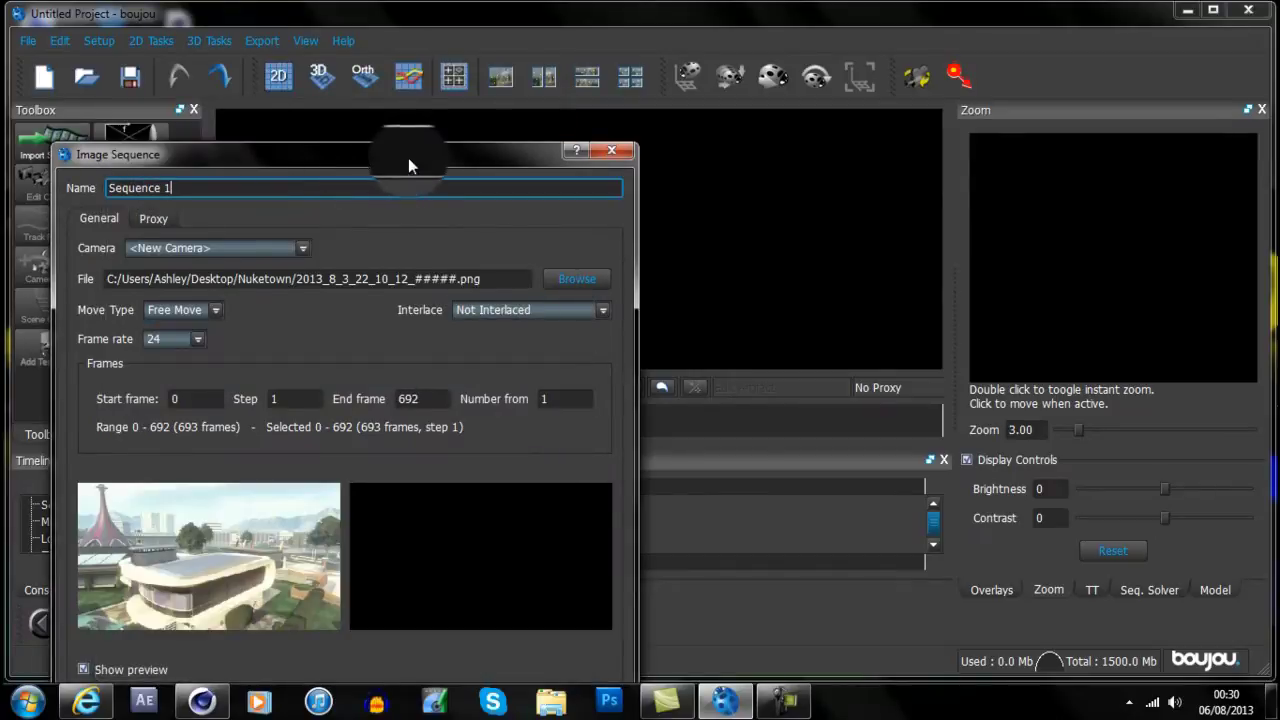
# - Choose a 59.94 frame rate for Sequence 1 and apply the import with the Free Move type
pyautogui.moveTo(408, 158); pyautogui.dragTo(588, 64)
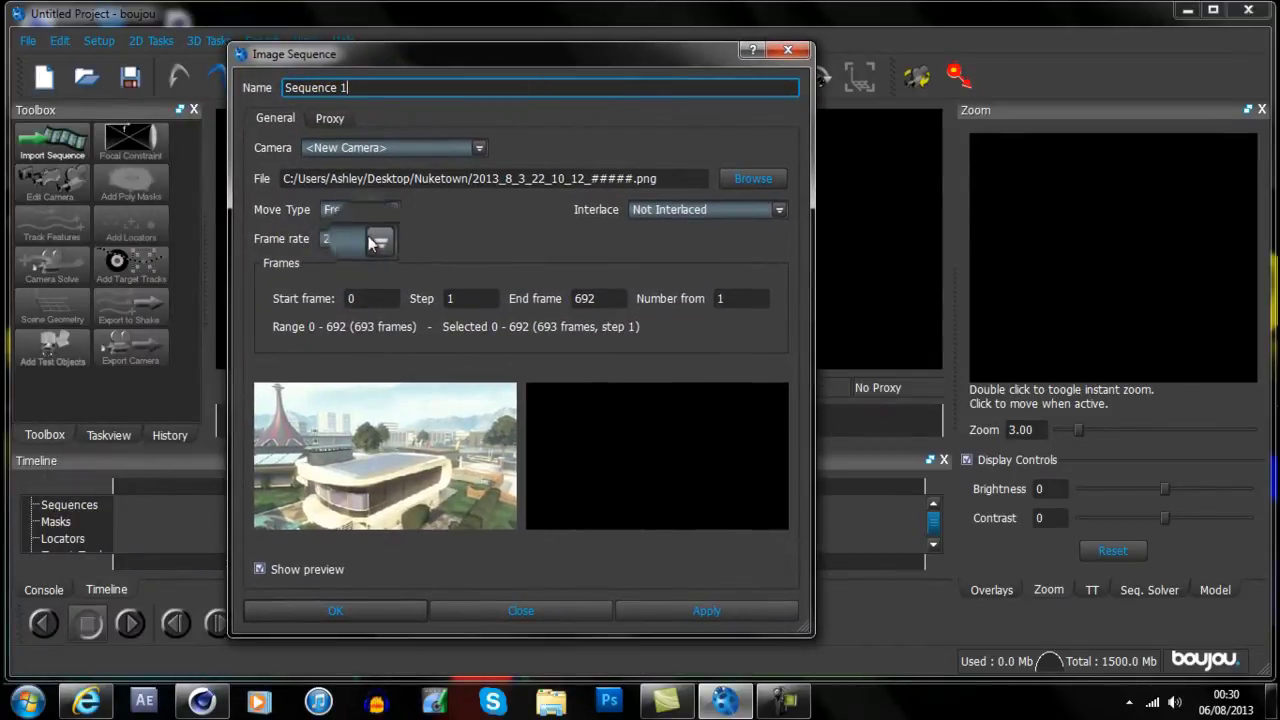
pyautogui.click(374, 240)
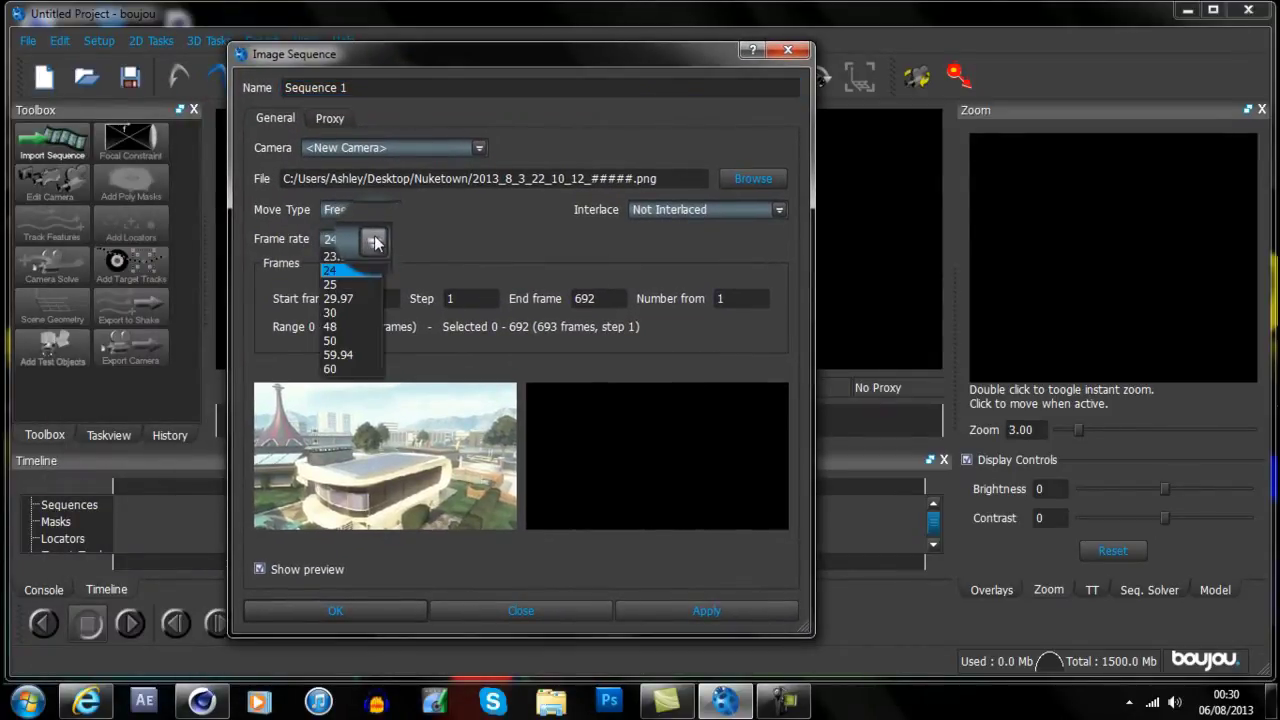
pyautogui.click(356, 359)
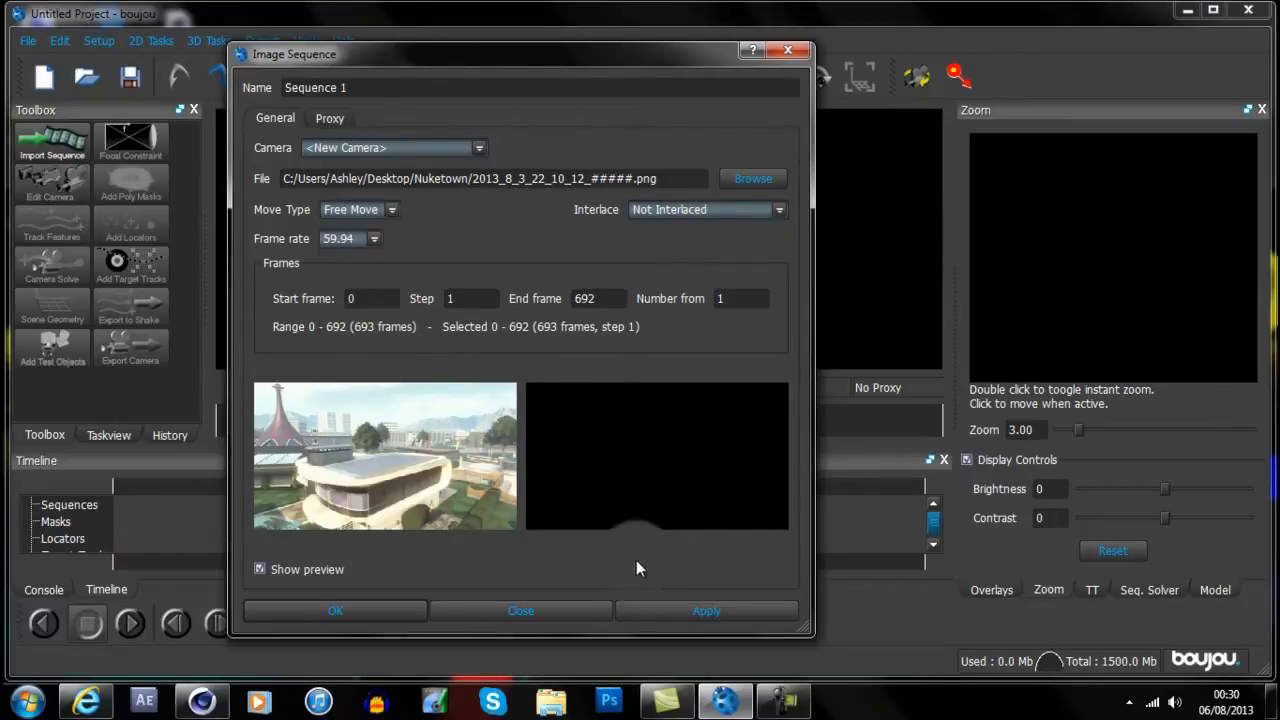
pyautogui.click(662, 614)
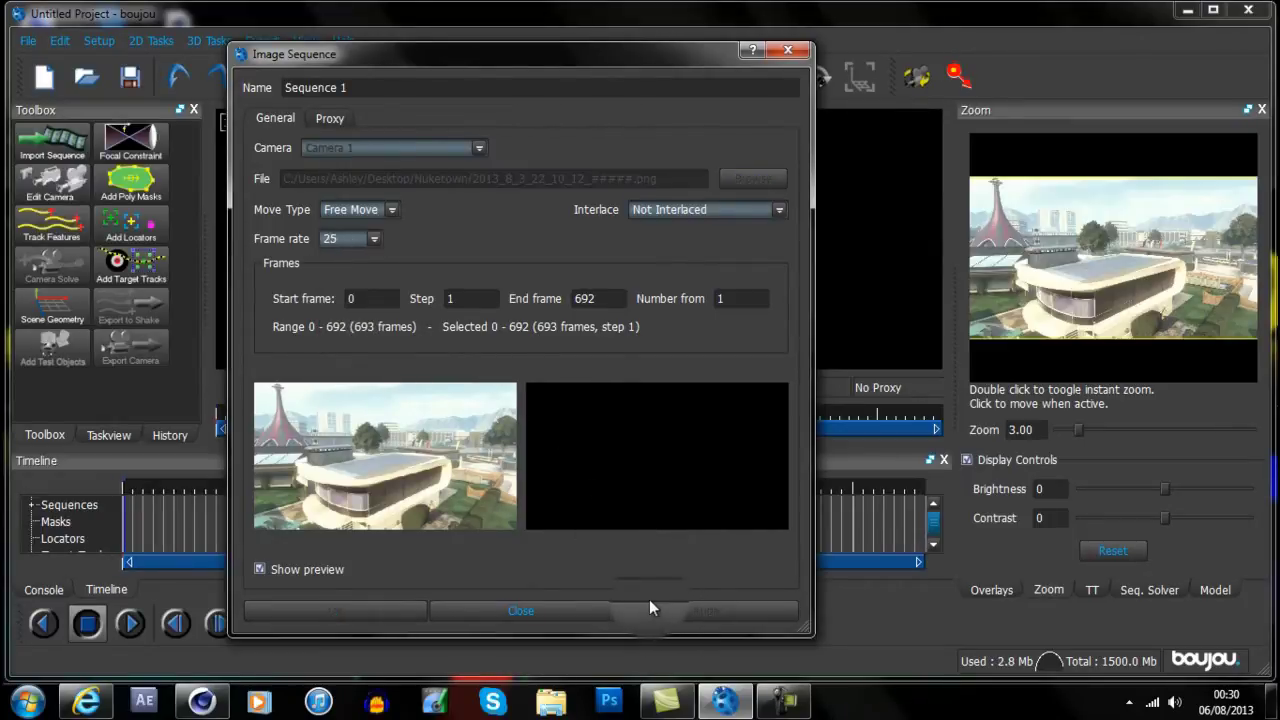
# - Set the imported sequence's frame rate to 59.94 again, apply the change, and close the Image Sequence settings
pyautogui.click(374, 239)
pyautogui.click(367, 359)
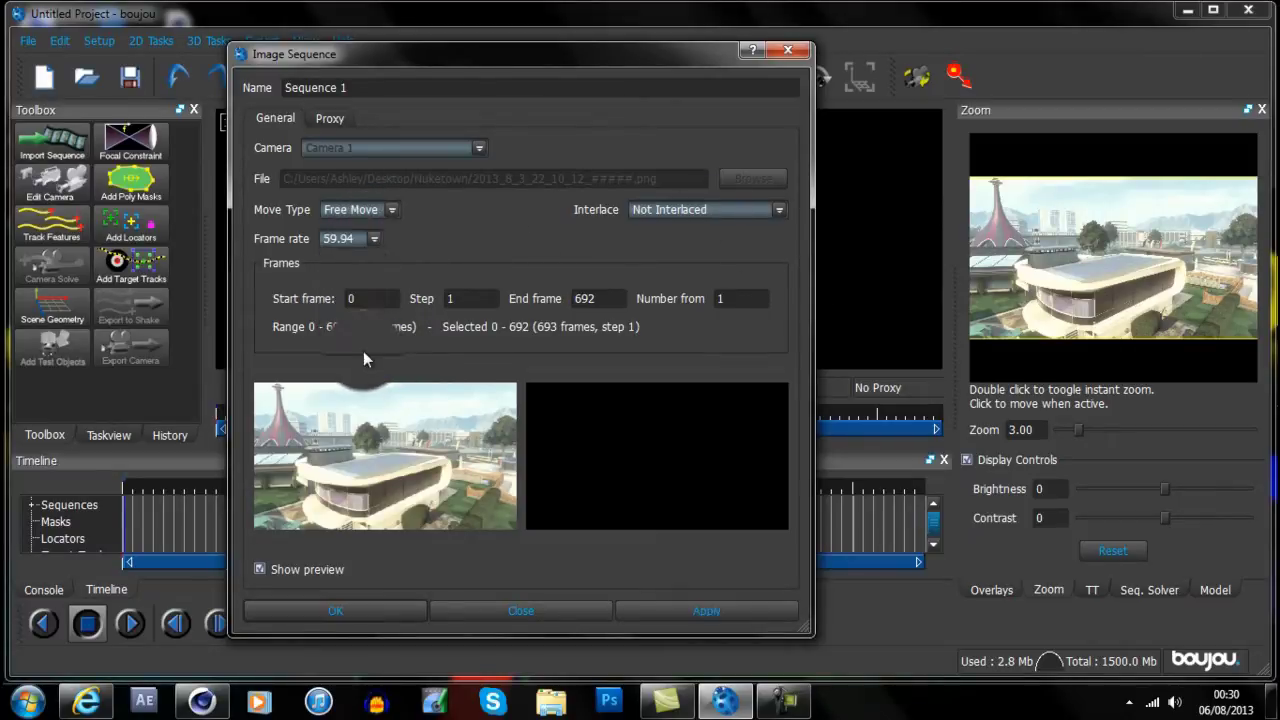
pyautogui.click(744, 614)
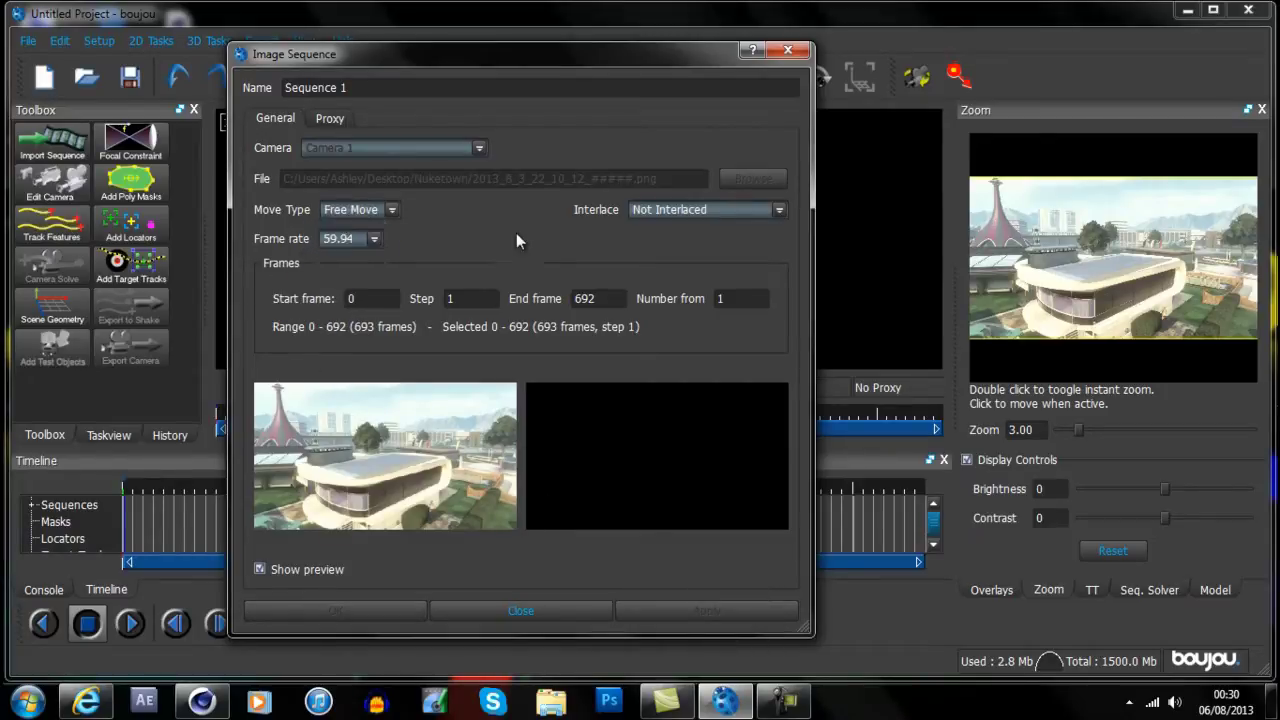
pyautogui.click(789, 51)
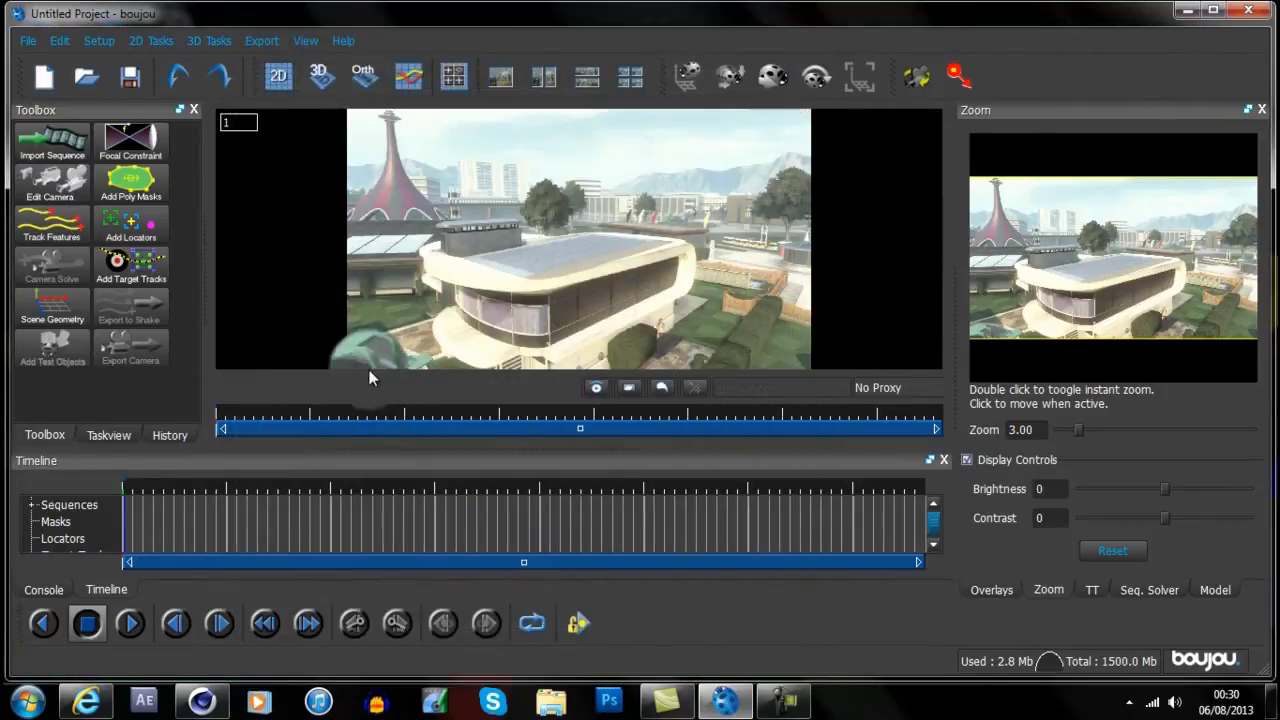
# - Scrub through the imported footage and start feature tracking on all frames of Sequence 1
pyautogui.moveTo(245, 415)
pyautogui.mouseDown()
pyautogui.moveTo(829, 416)
pyautogui.moveTo(222, 418)
pyautogui.mouseUp()
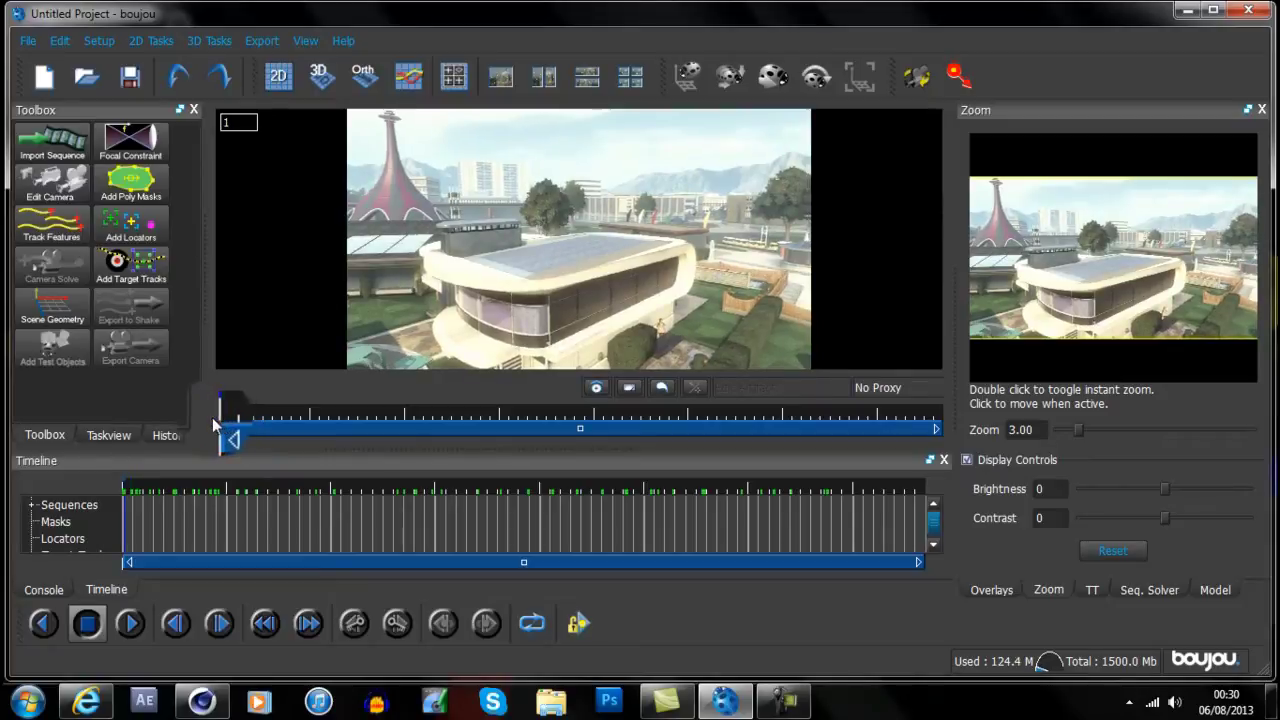
pyautogui.click(52, 222)
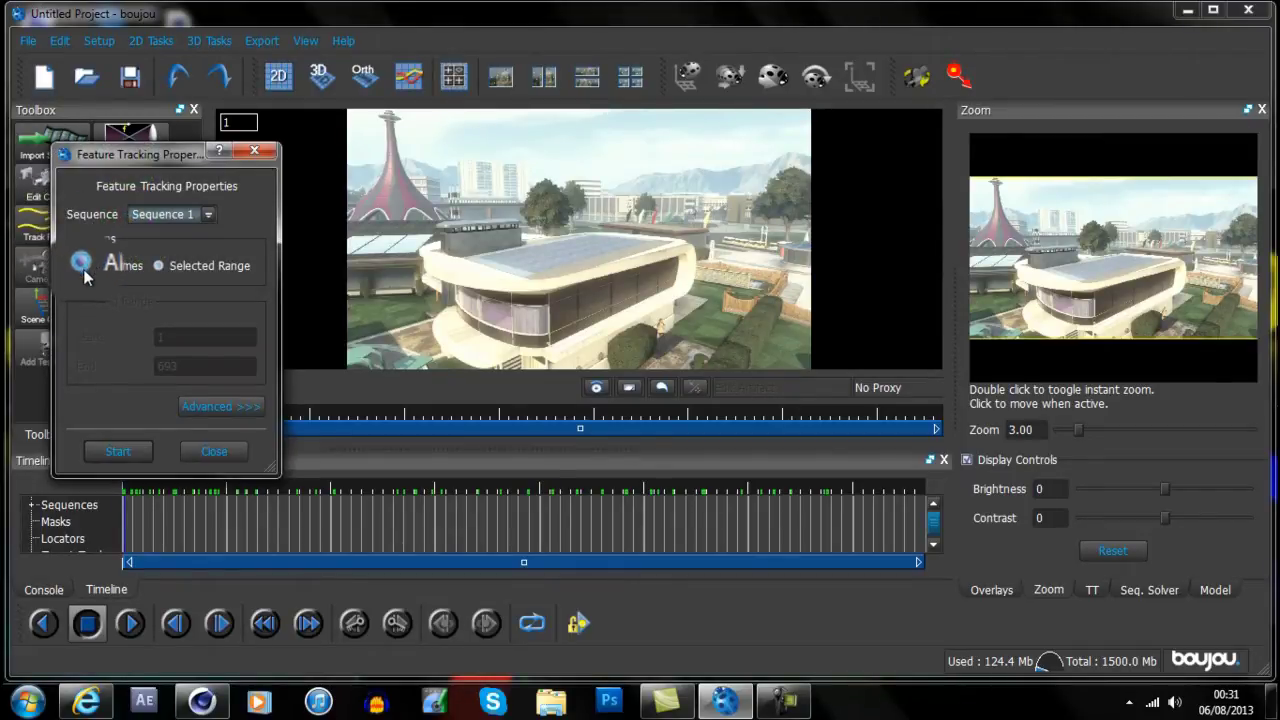
pyautogui.click(118, 451)
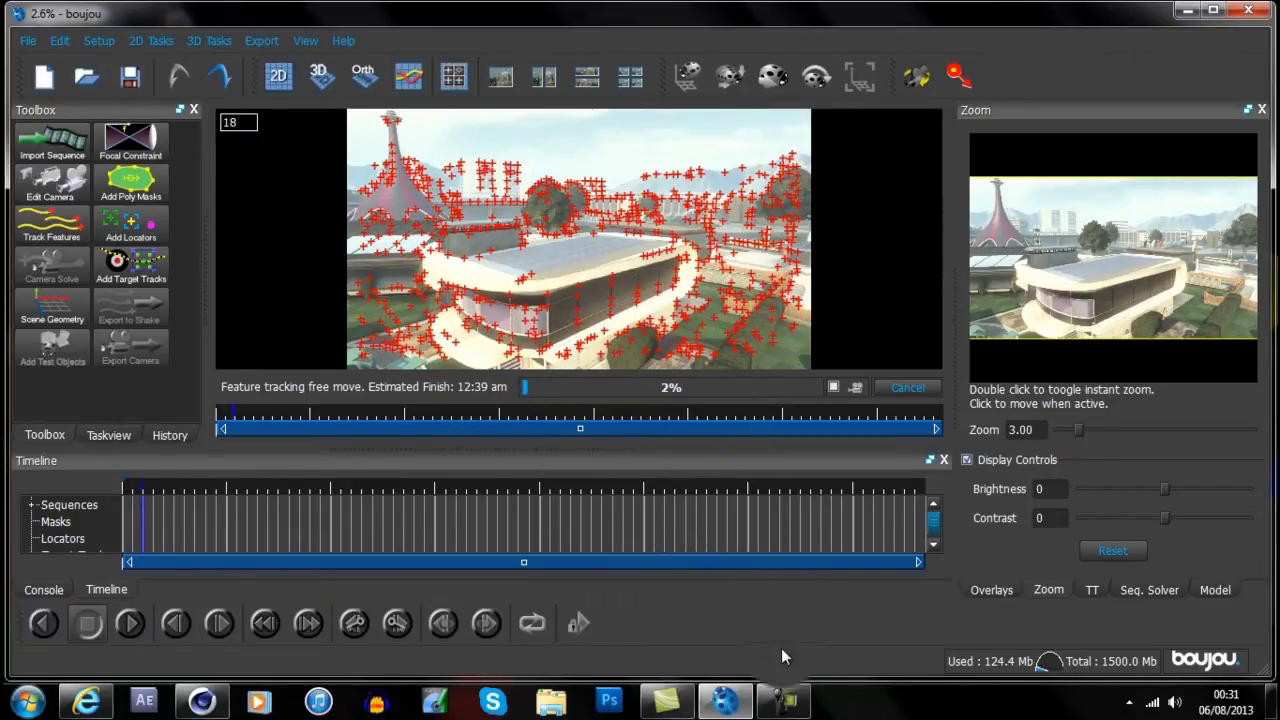
pyautogui.click(785, 700)
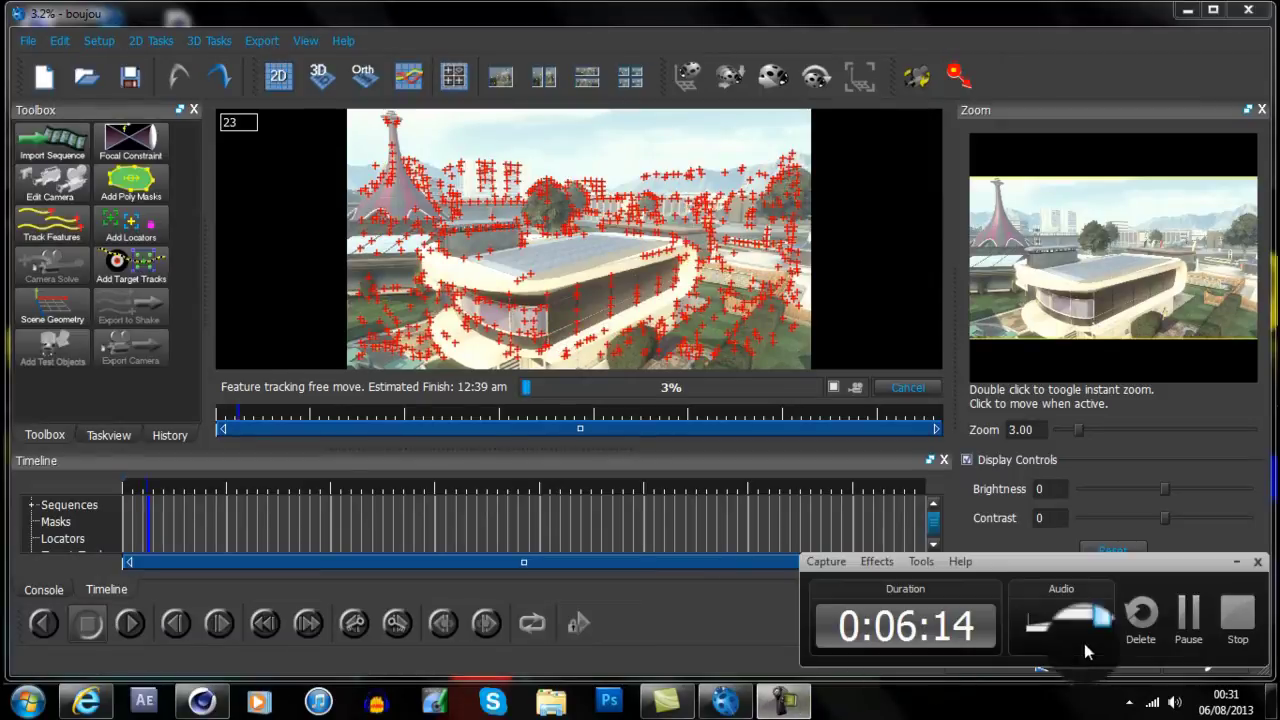
pyautogui.click(1188, 615)
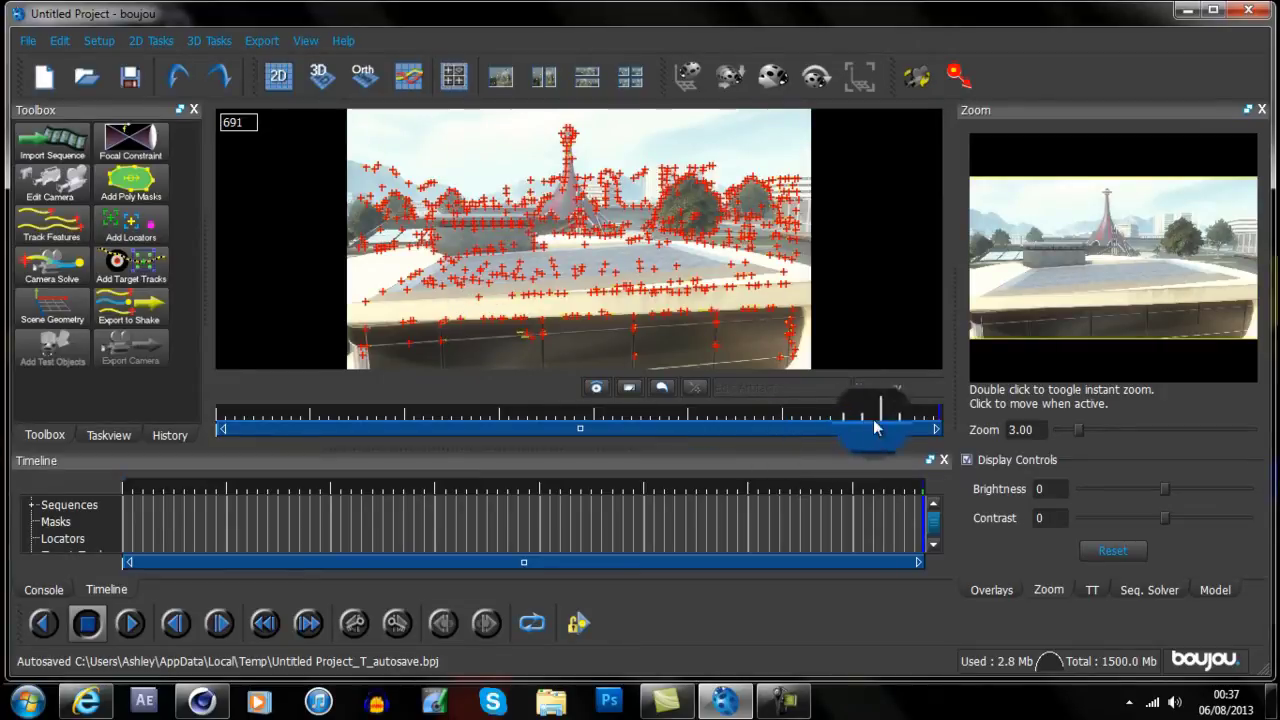
# - Review the tracked features, run the camera solve on all frames of Sequence 1, and scrub through the solved footage
pyautogui.moveTo(893, 422); pyautogui.dragTo(187, 448)
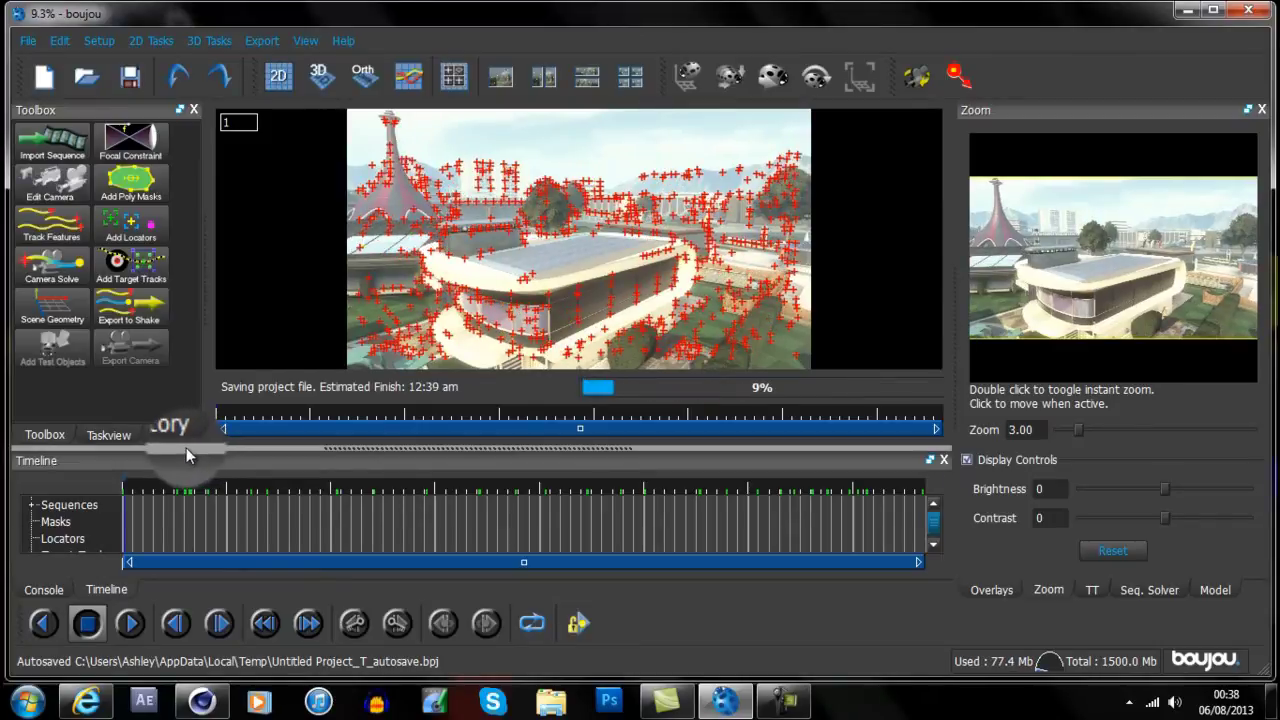
pyautogui.click(60, 268)
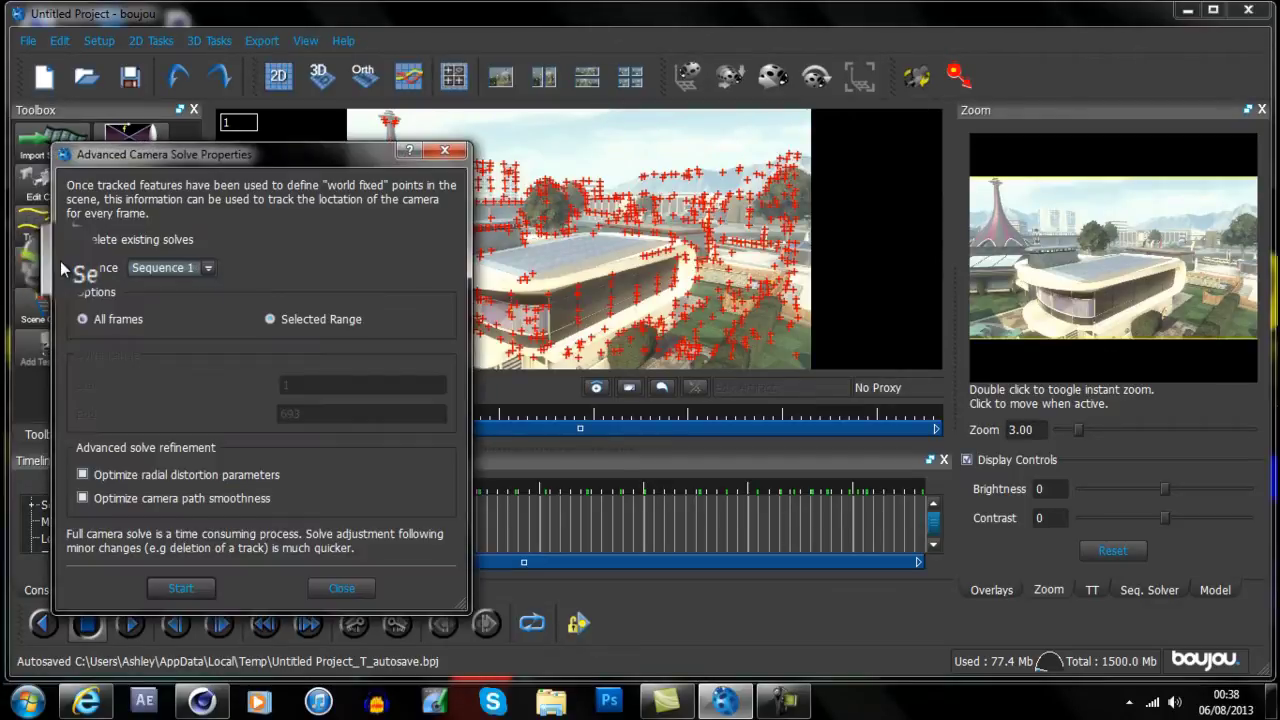
pyautogui.click(176, 589)
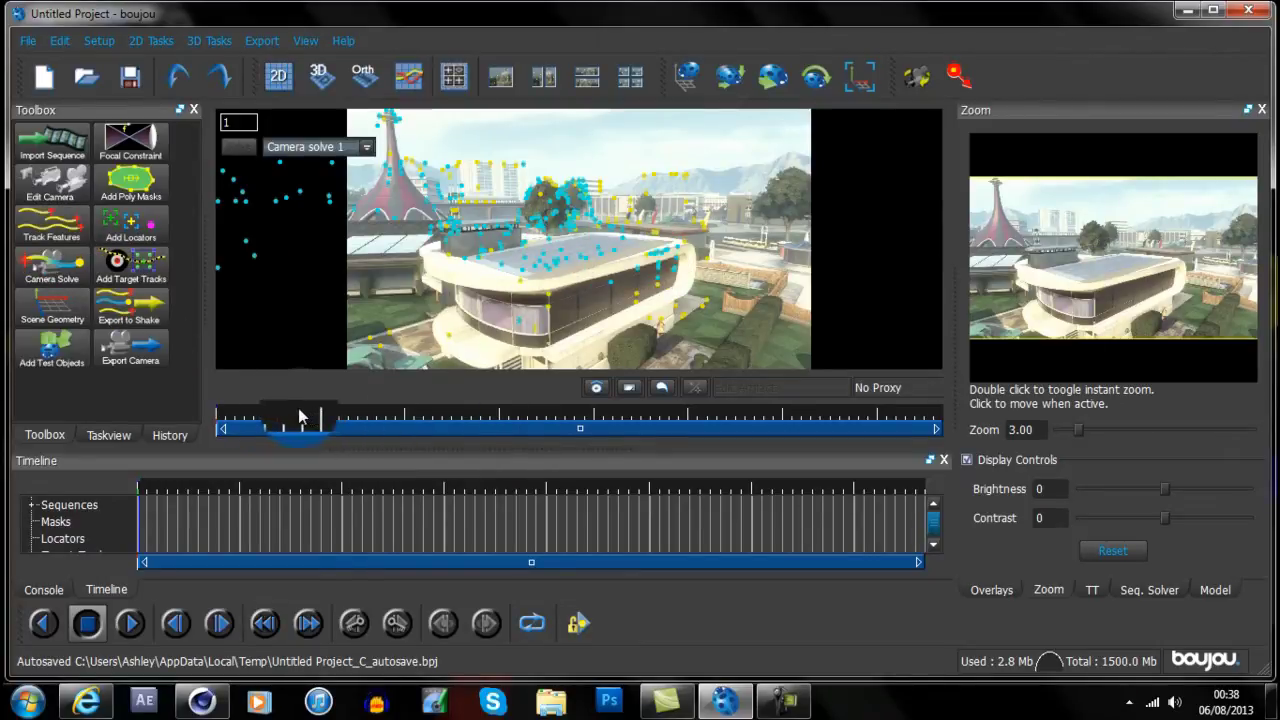
pyautogui.moveTo(307, 418); pyautogui.dragTo(935, 430)
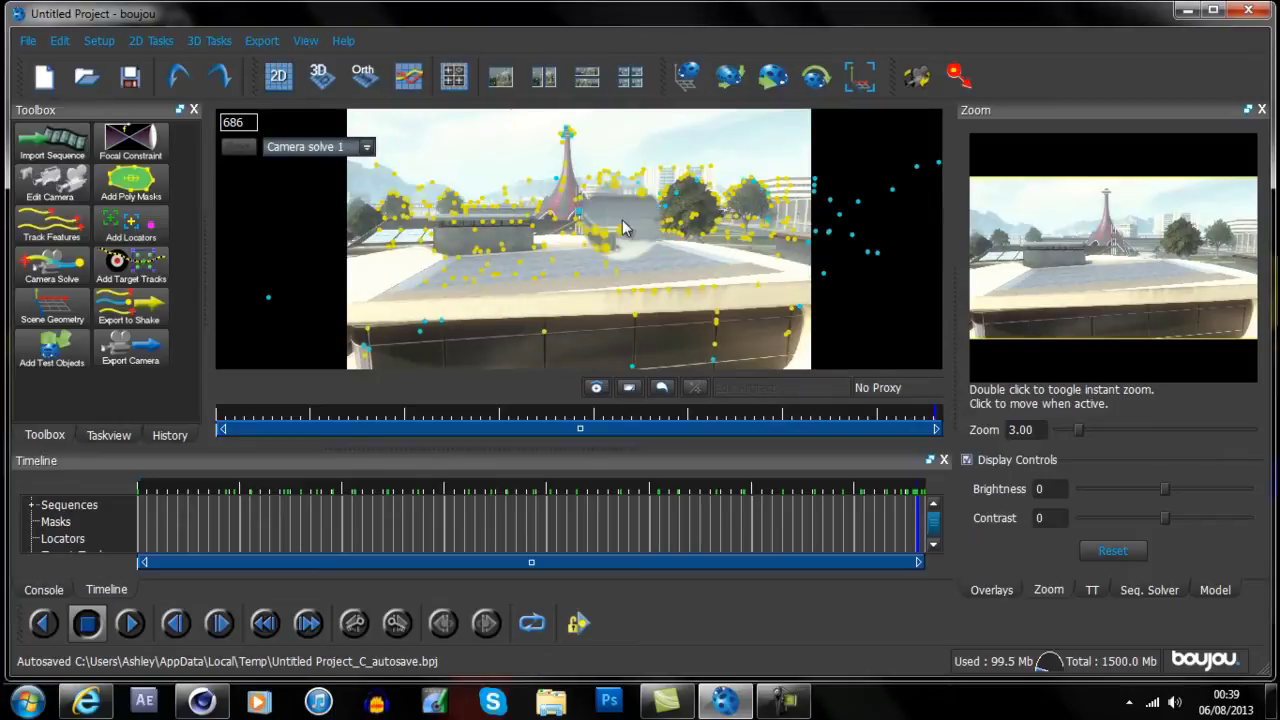
# - In Scene Geometry, add an x-axis coordinate frame hint and connect it to two tracks along the front edge of the rooftop
pyautogui.click(58, 309)
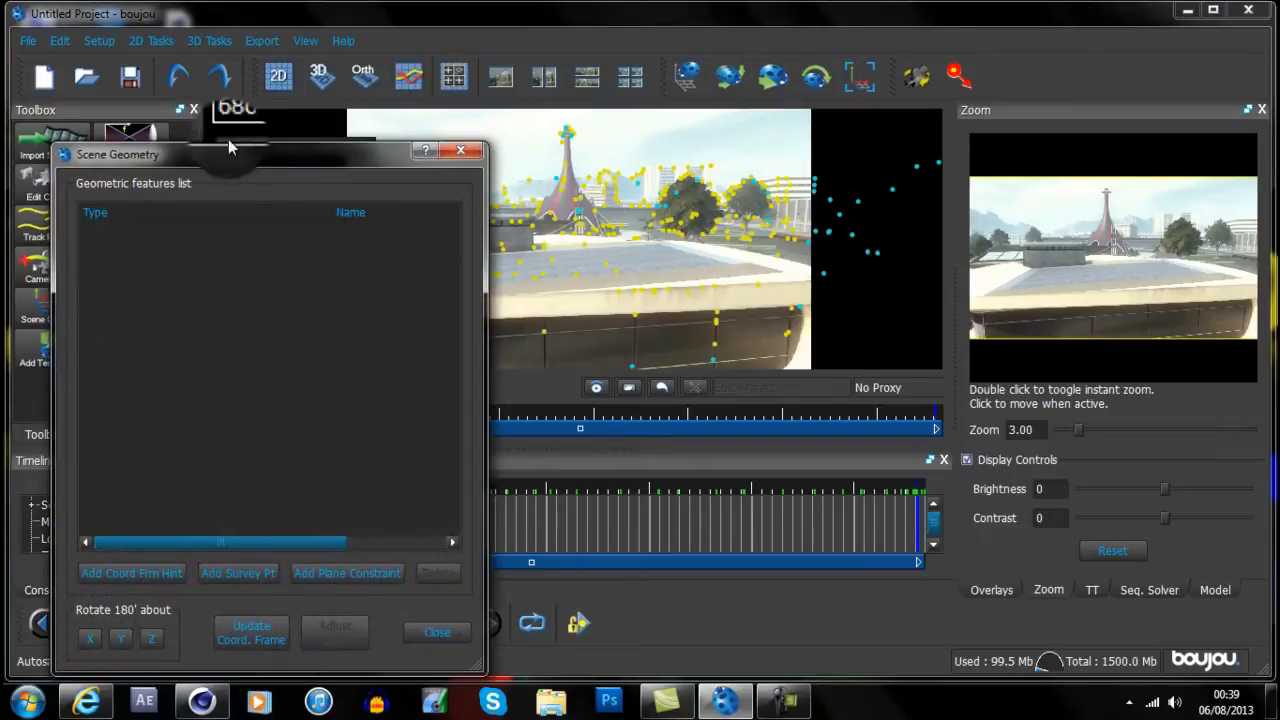
pyautogui.moveTo(244, 153); pyautogui.dragTo(1041, 69)
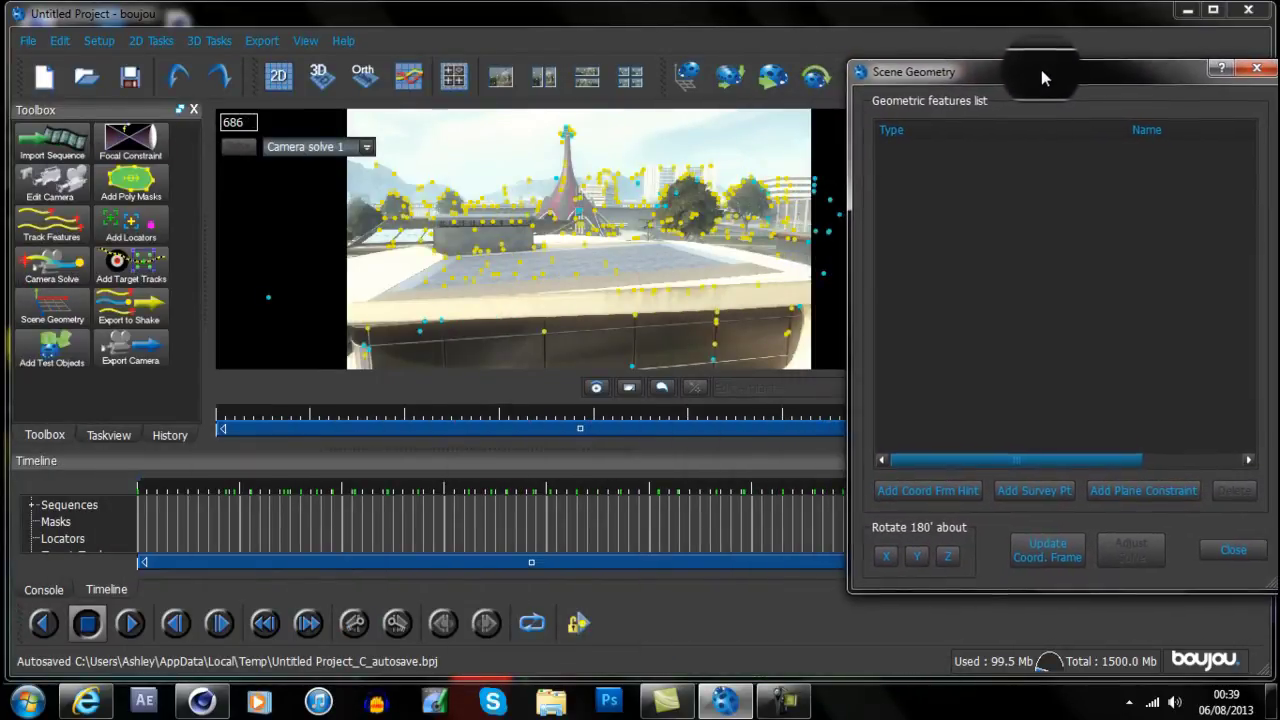
pyautogui.click(931, 491)
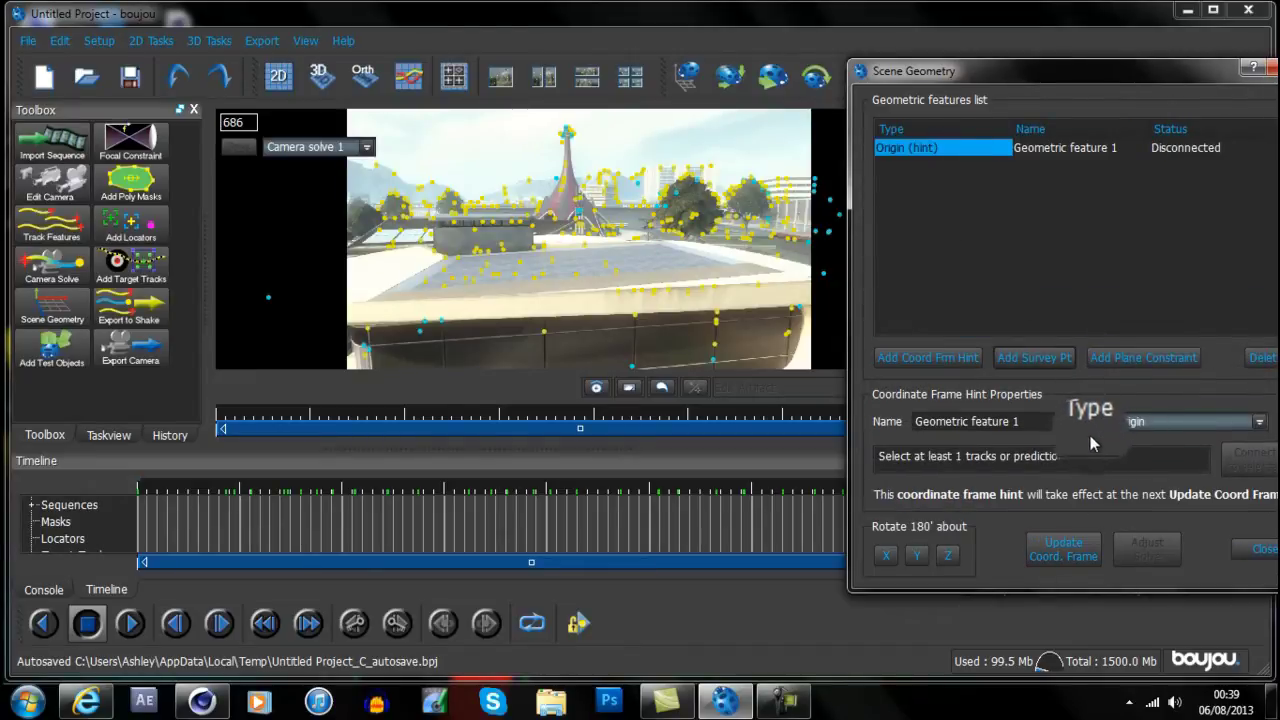
pyautogui.click(1115, 425)
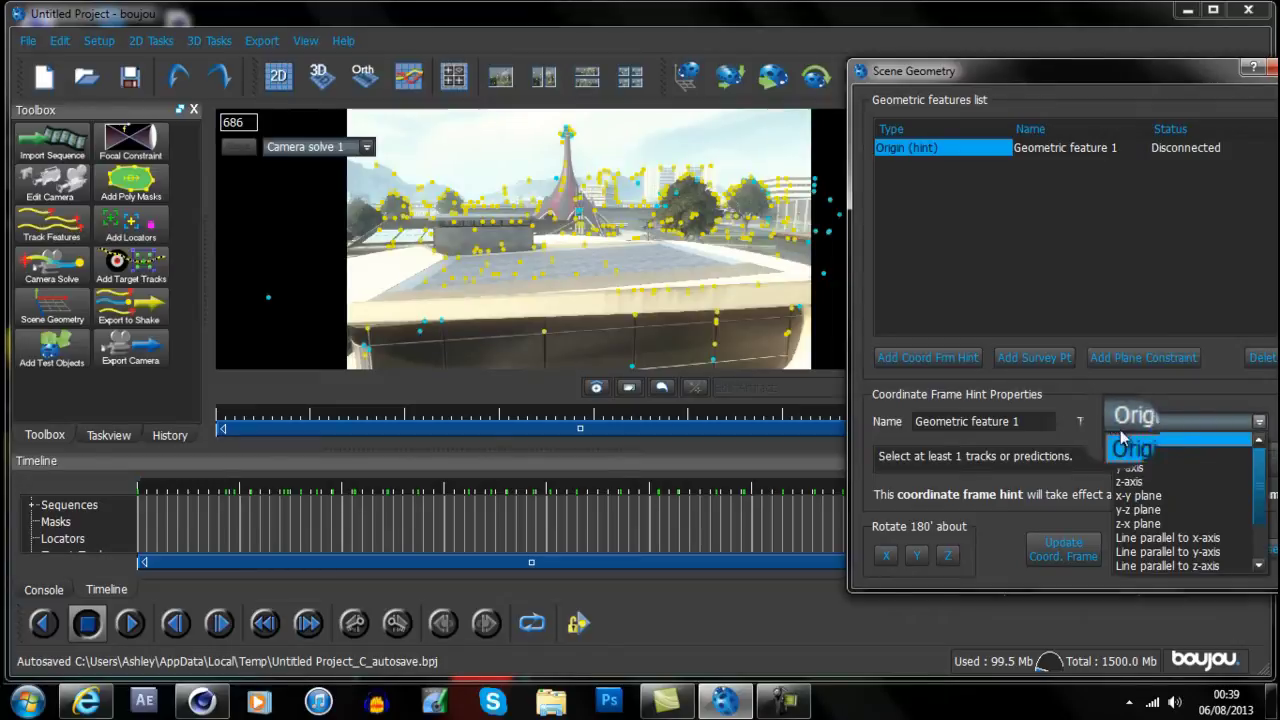
pyautogui.click(1147, 470)
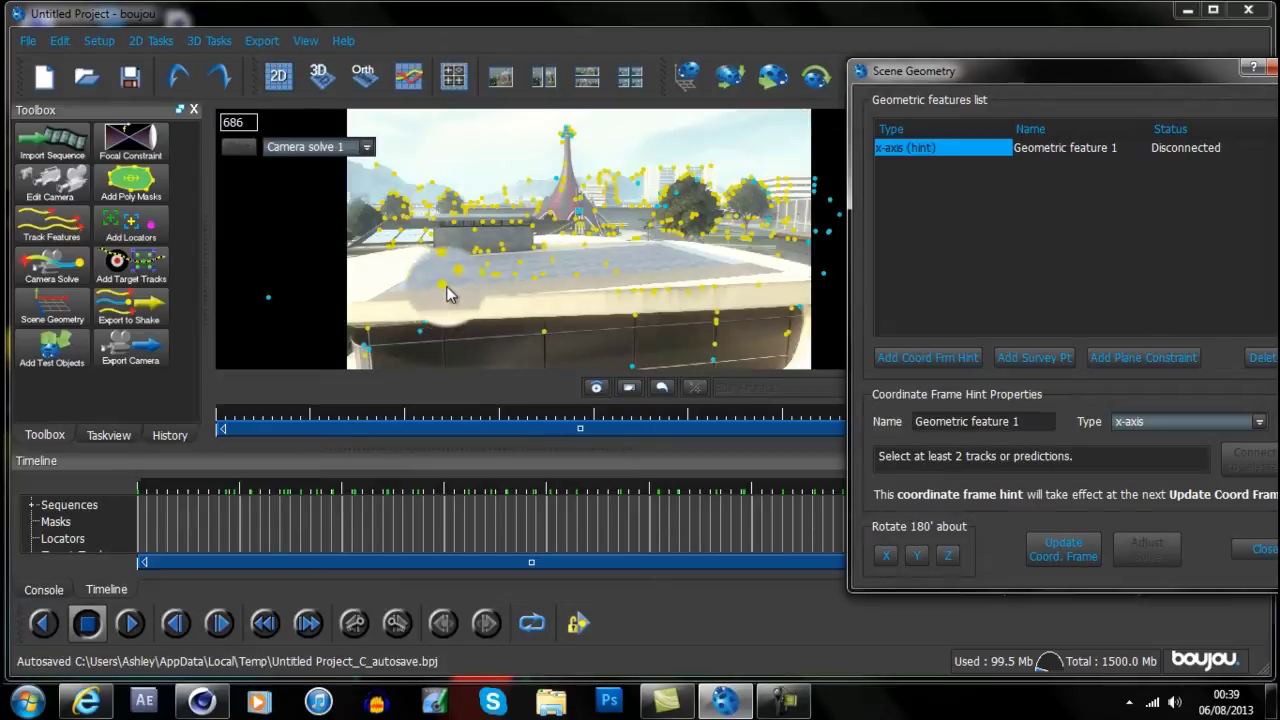
pyautogui.click(444, 287)
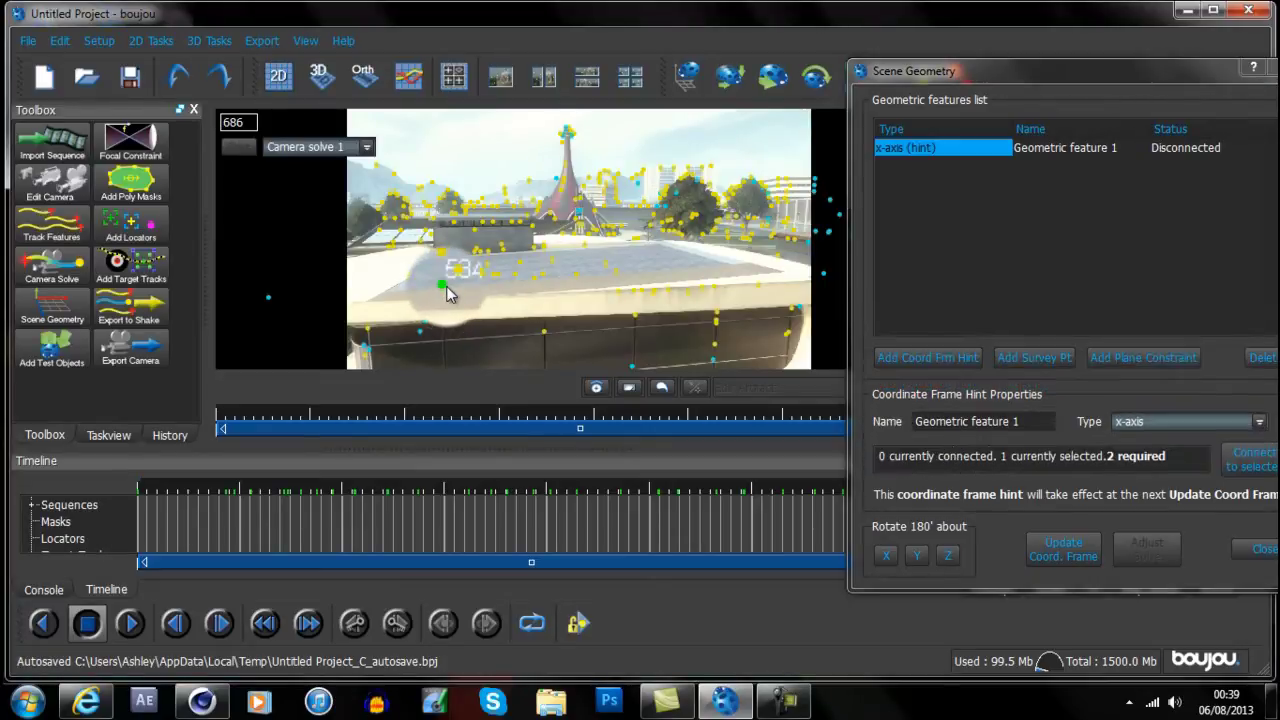
pyautogui.click(616, 274)
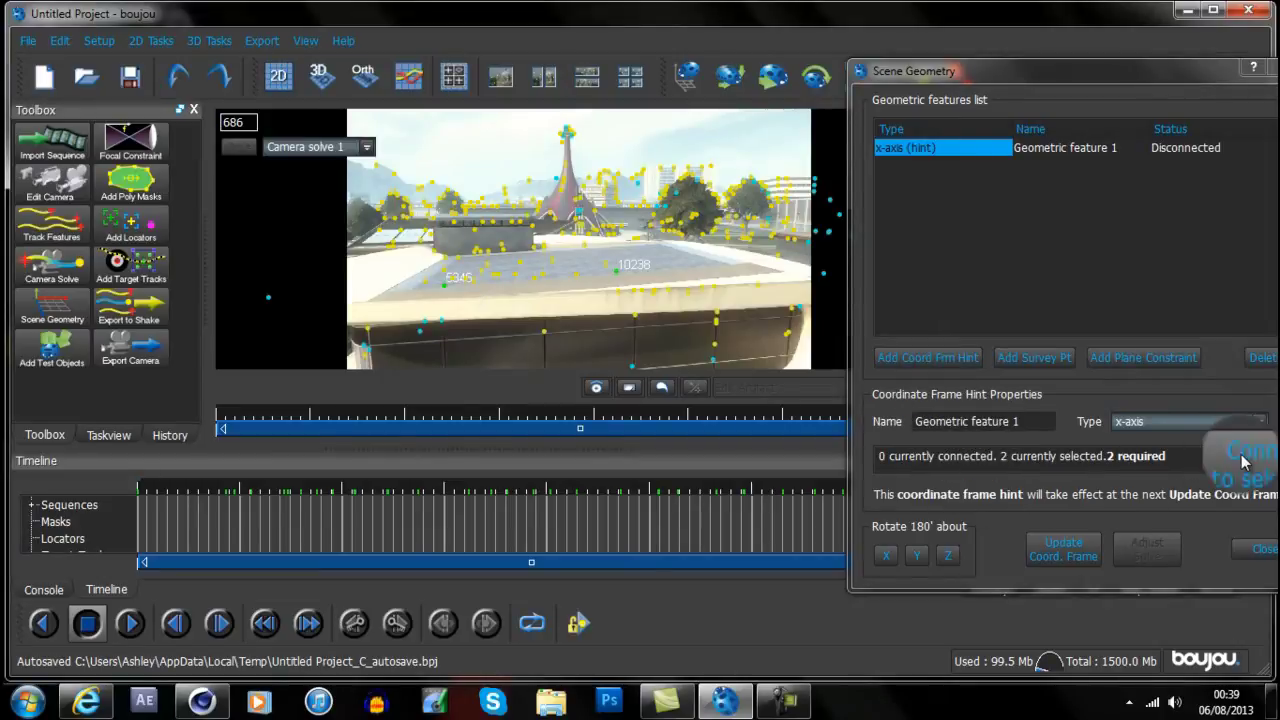
pyautogui.moveTo(1138, 62); pyautogui.dragTo(1107, 59)
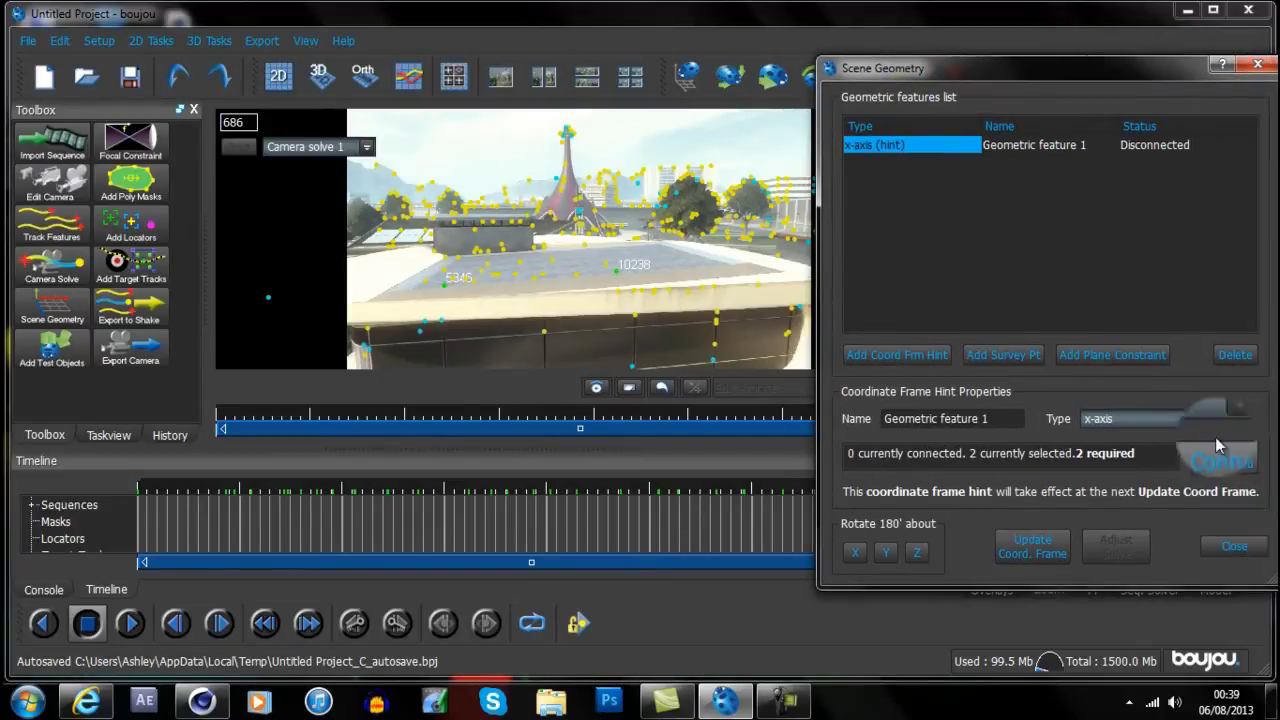
pyautogui.click(1226, 460)
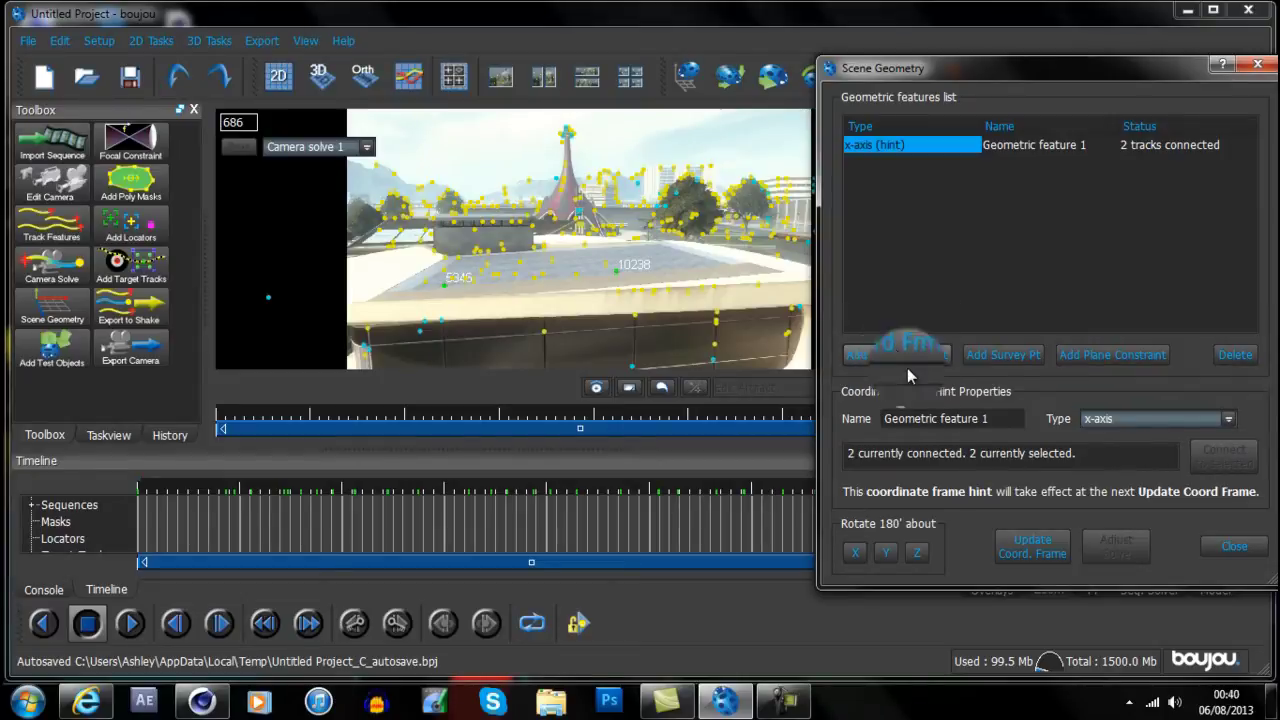
# - Add a z-axis coordinate frame hint and try selecting tracks running back along the rooftop's left side
pyautogui.click(907, 368)
pyautogui.click(1095, 418)
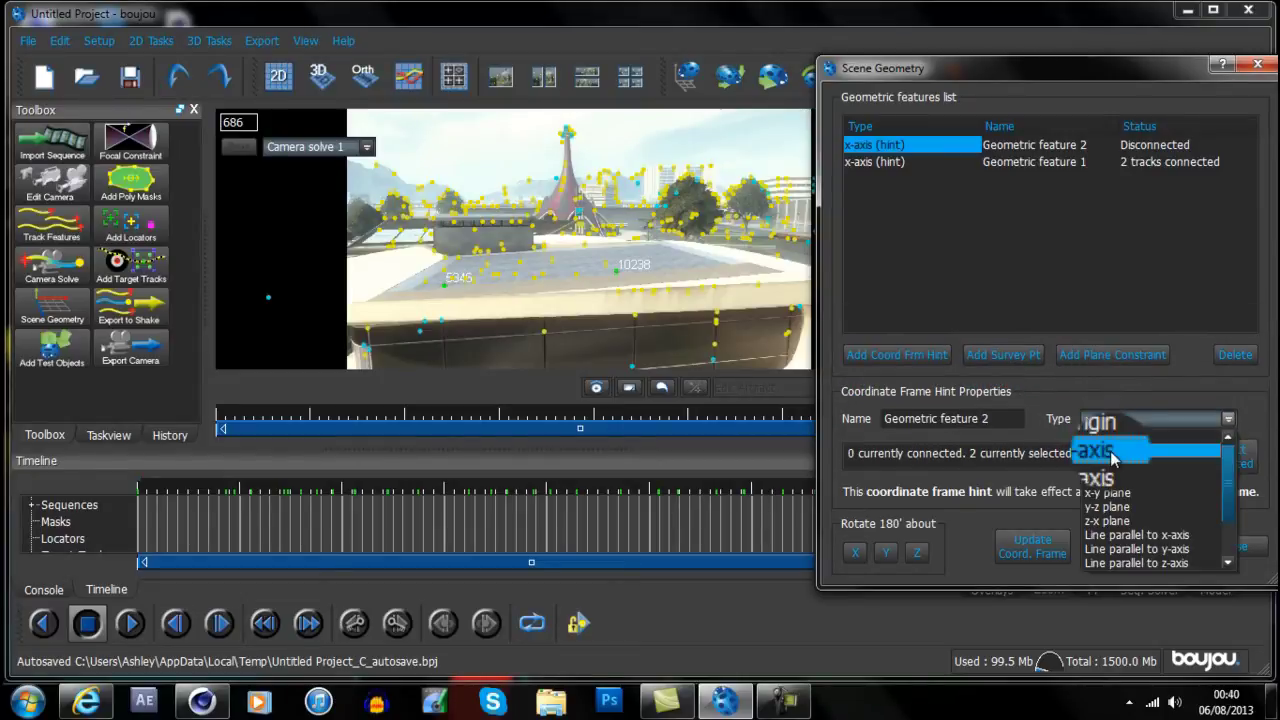
pyautogui.click(1112, 472)
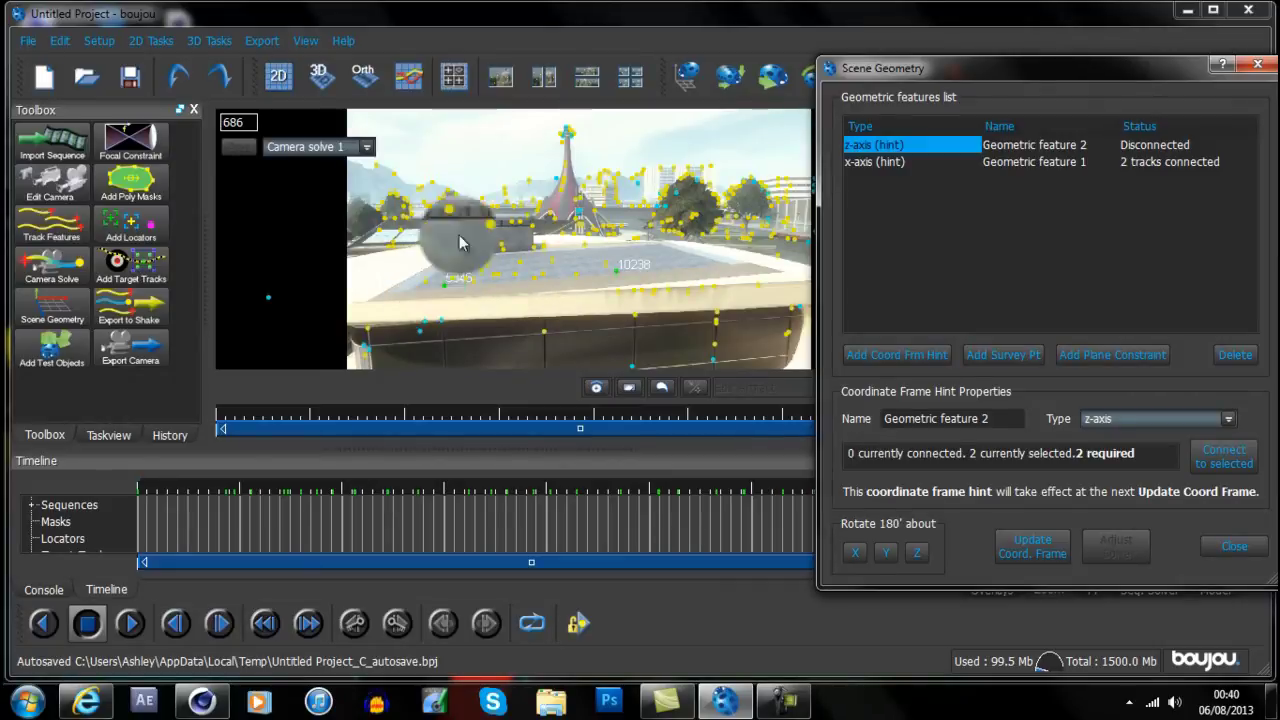
pyautogui.click(427, 289)
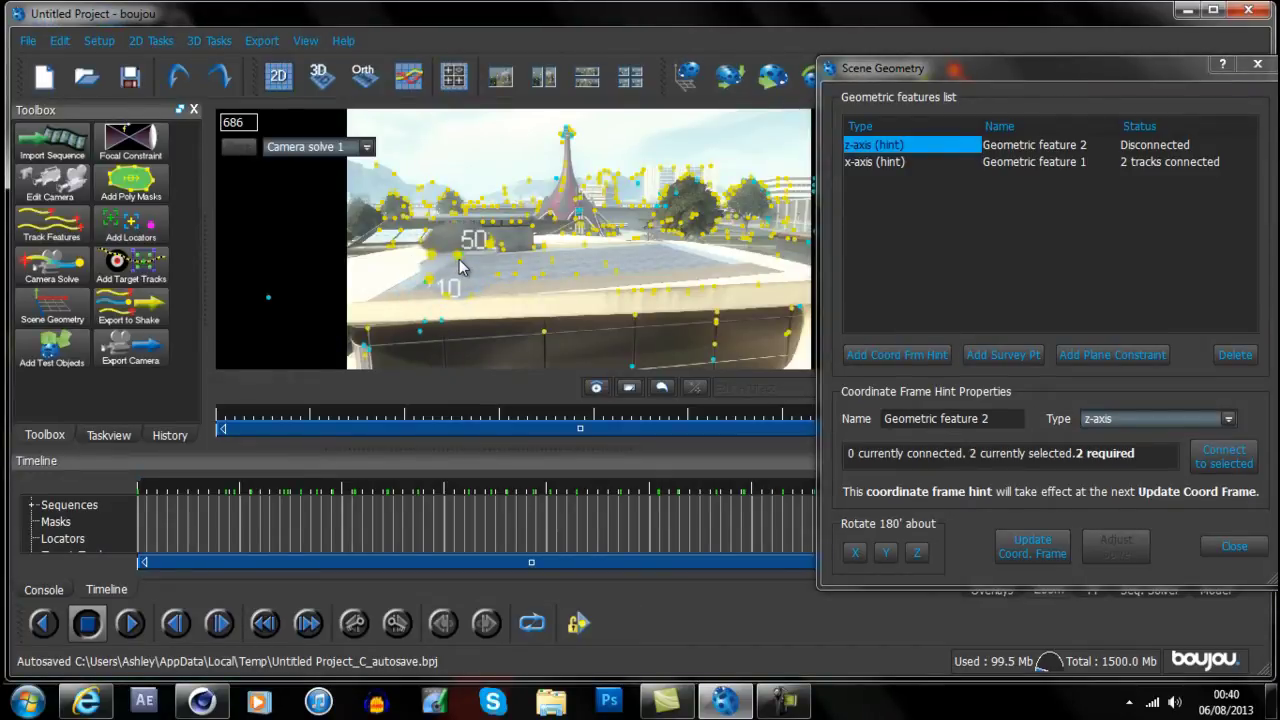
pyautogui.click(460, 259)
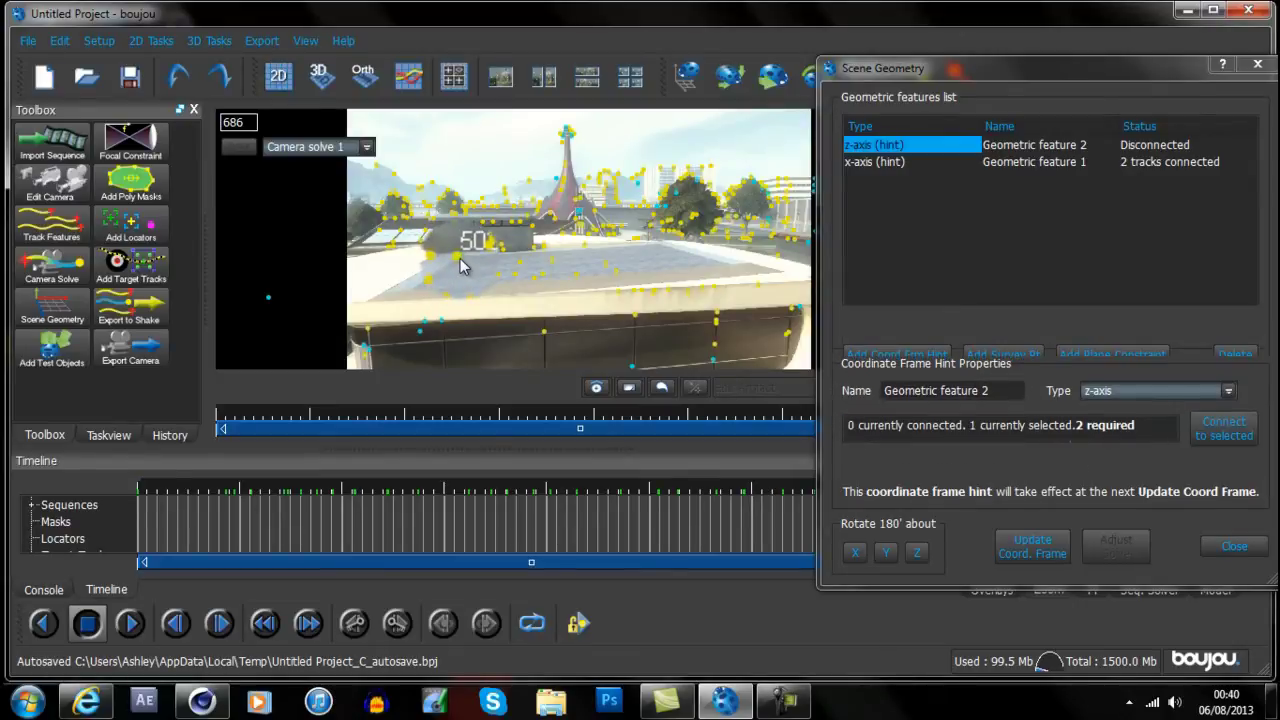
pyautogui.click(461, 264)
pyautogui.click(461, 257)
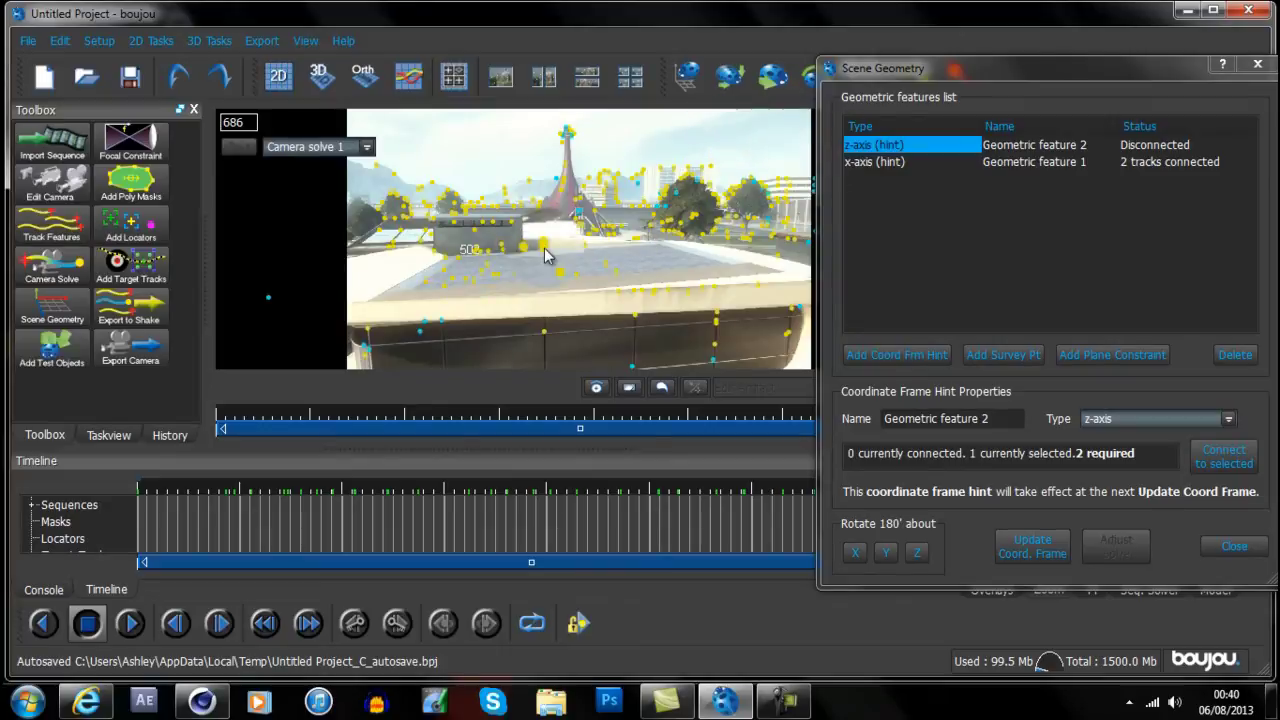
# - Compare tracks at other frames, select two running back along the rooftop's left side, and connect them to the z-axis hint
pyautogui.click(752, 418)
pyautogui.moveTo(752, 418); pyautogui.dragTo(706, 418)
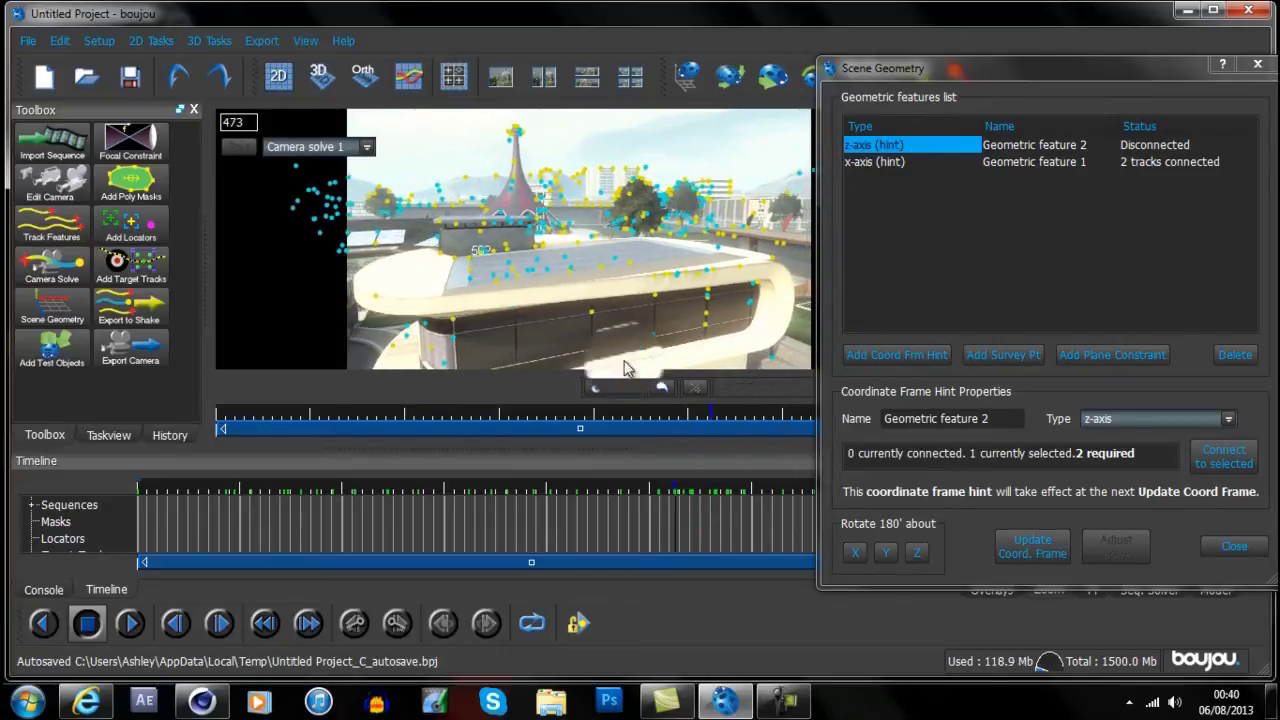
pyautogui.click(470, 262)
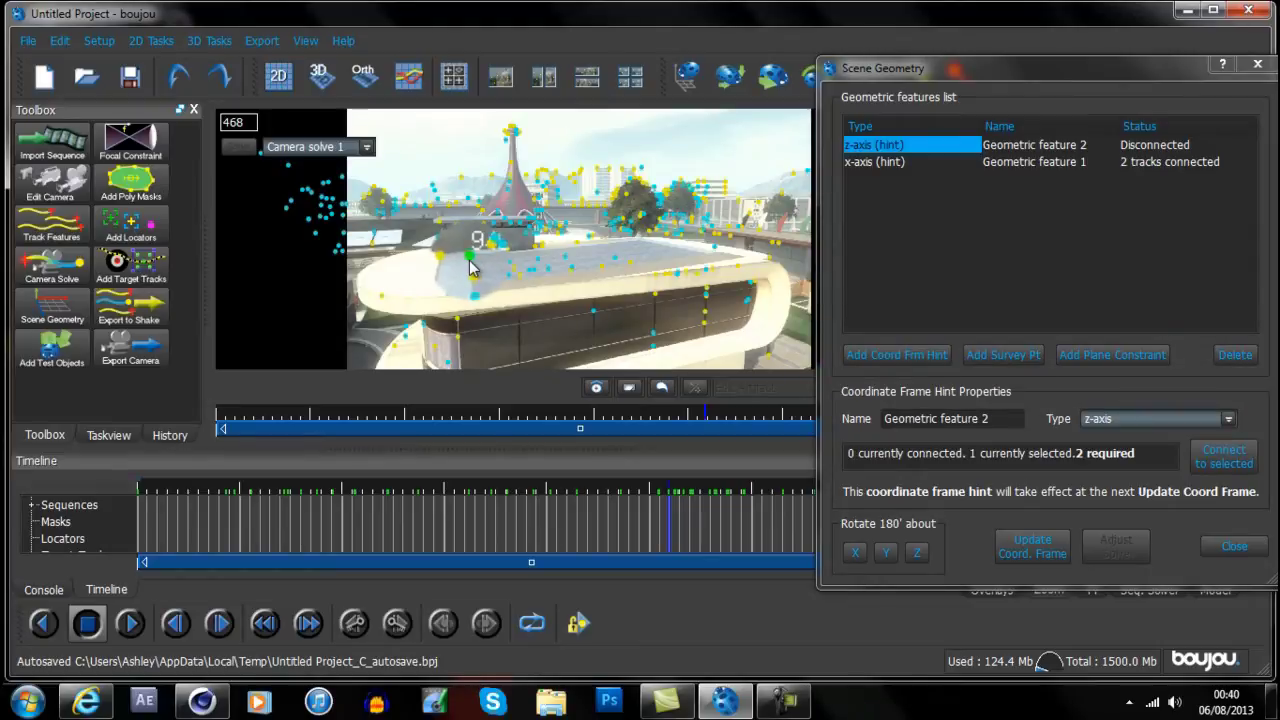
pyautogui.click(698, 418)
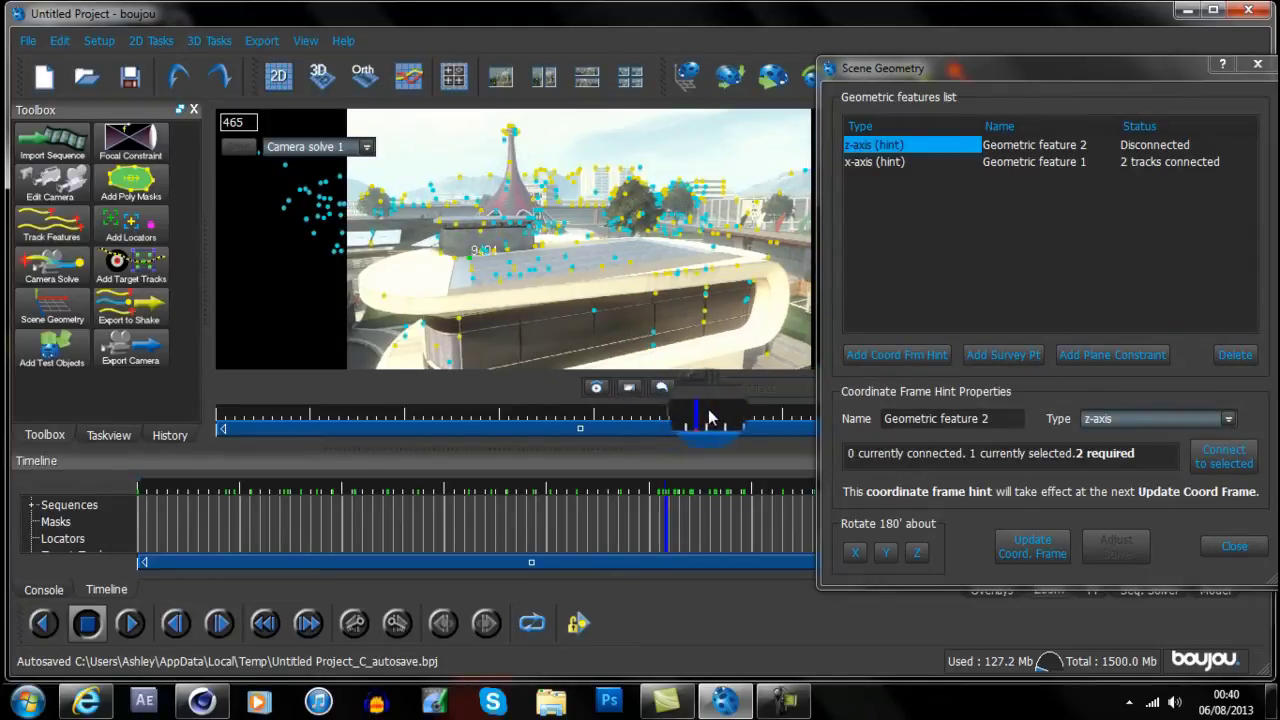
pyautogui.moveTo(708, 418)
pyautogui.mouseDown()
pyautogui.moveTo(943, 432)
pyautogui.moveTo(906, 430)
pyautogui.mouseUp()
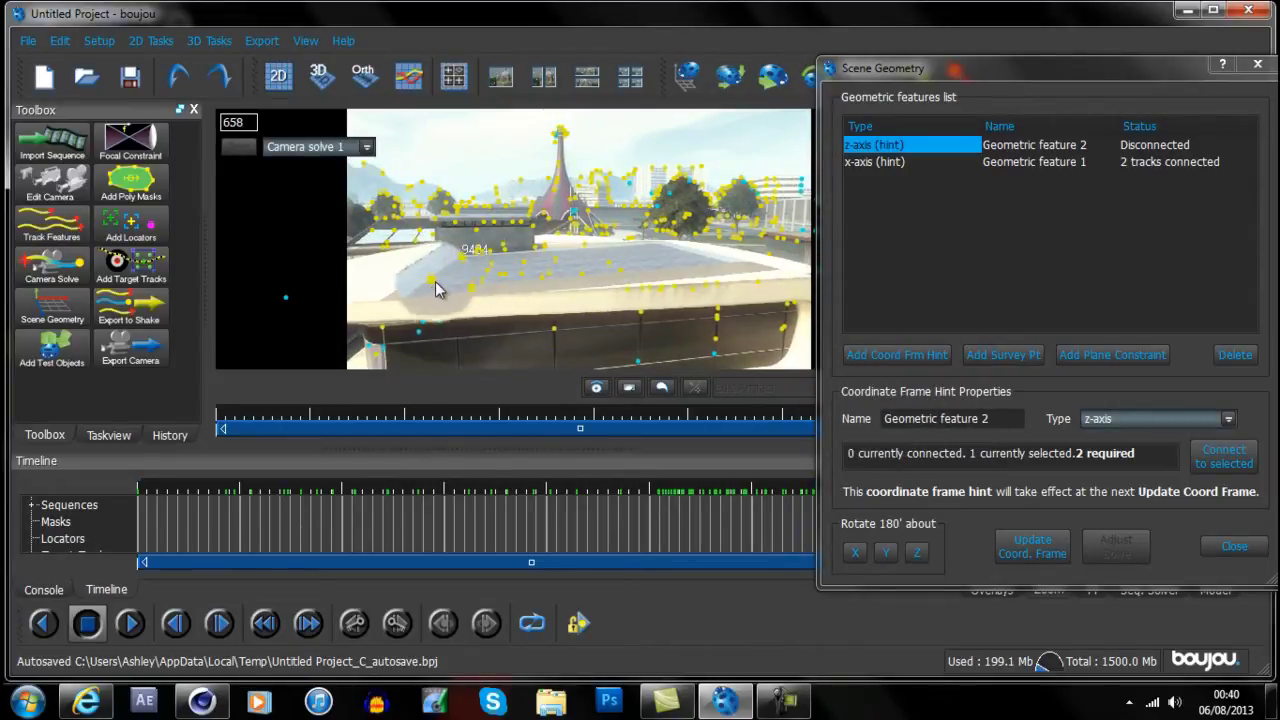
pyautogui.keyDown('shift'); pyautogui.click(435, 281); pyautogui.keyUp('shift')
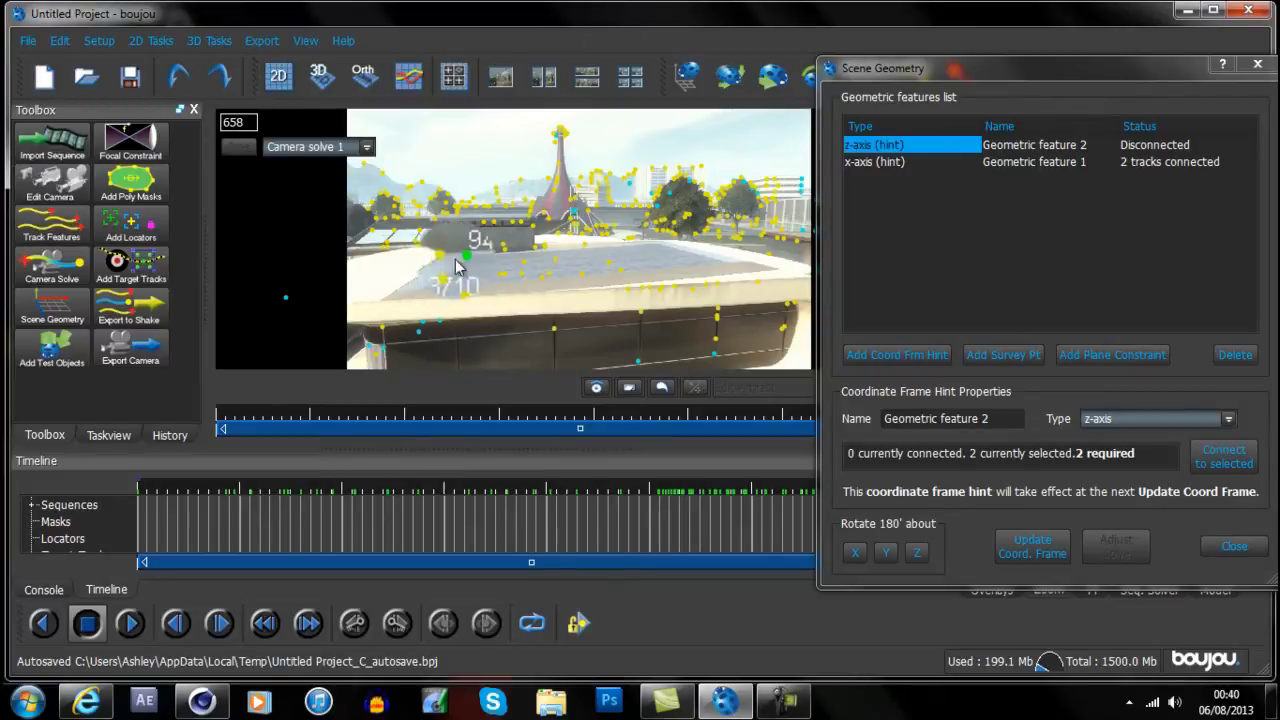
pyautogui.click(1228, 467)
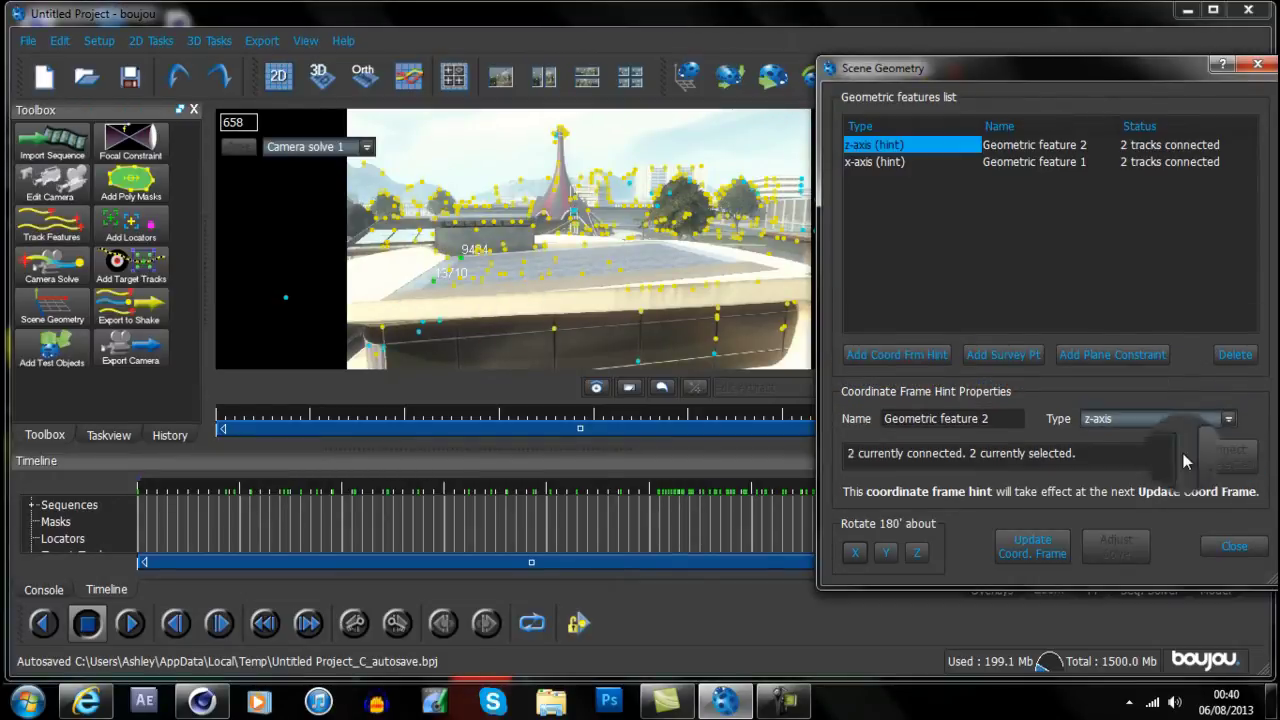
# - Add an Origin coordinate frame hint connected to one track on the rooftop surface, and update the coordinate frame
pyautogui.click(901, 358)
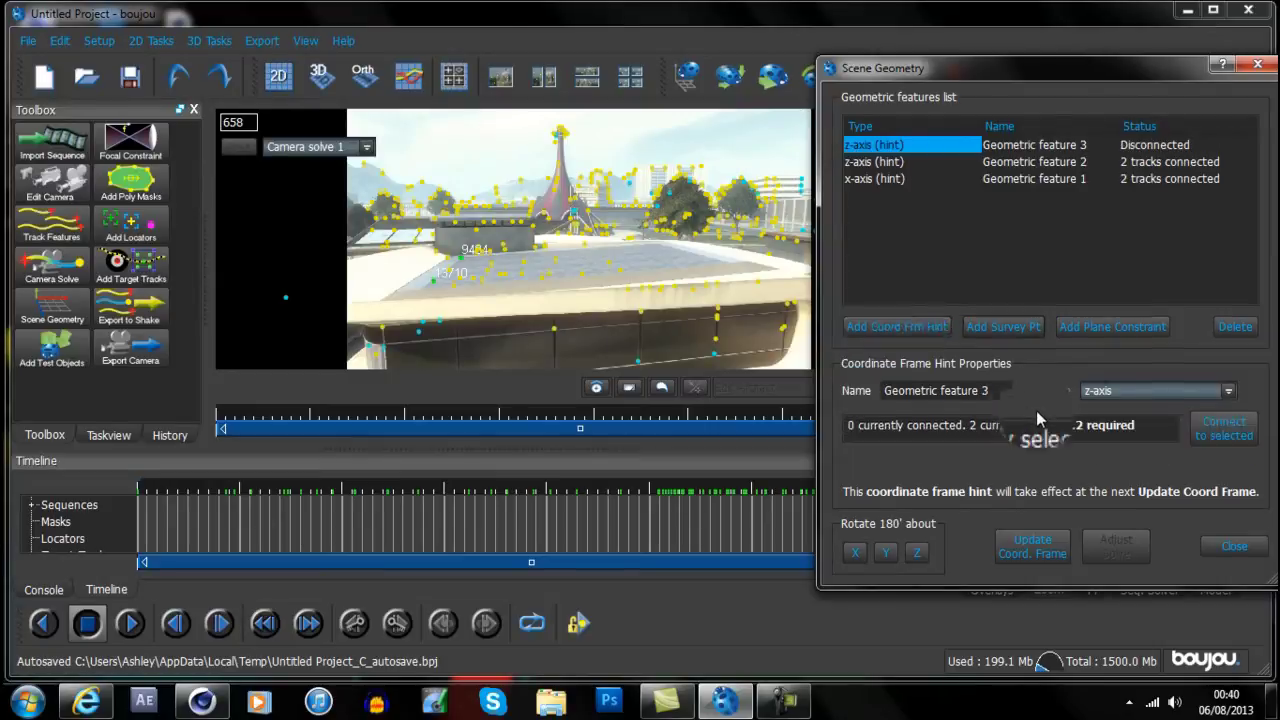
pyautogui.click(1104, 416)
pyautogui.click(1121, 445)
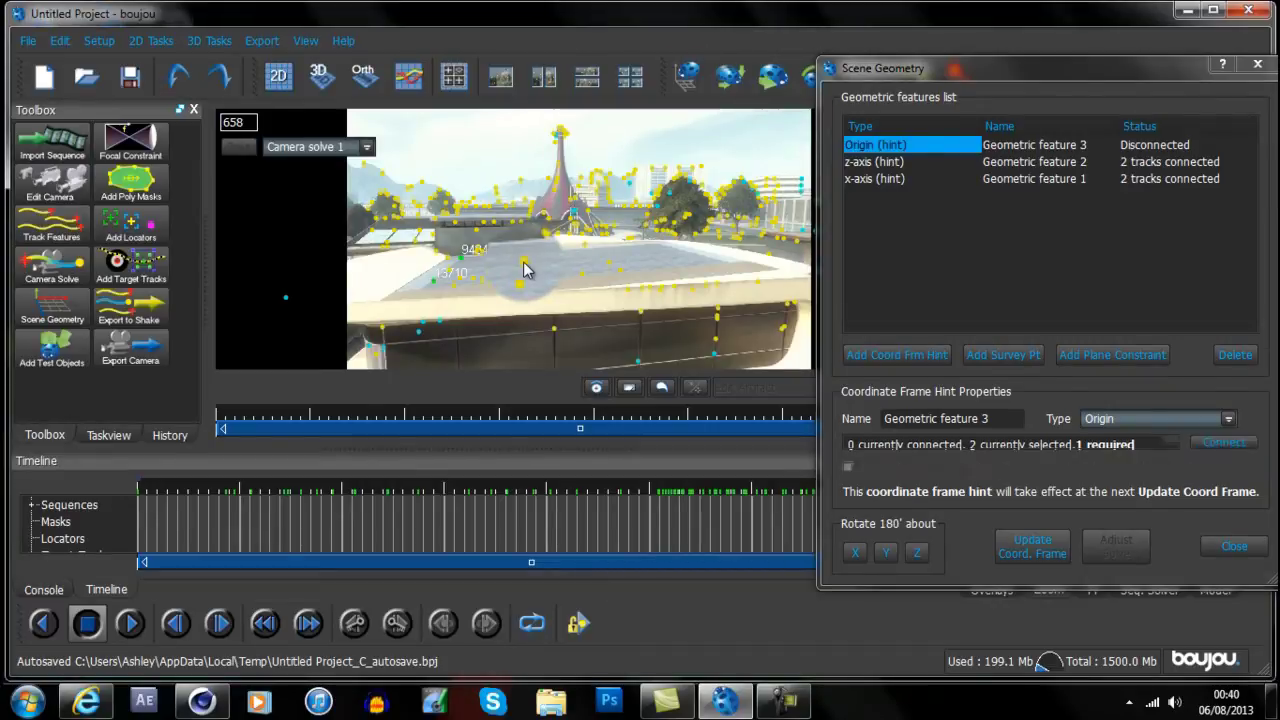
pyautogui.click(524, 264)
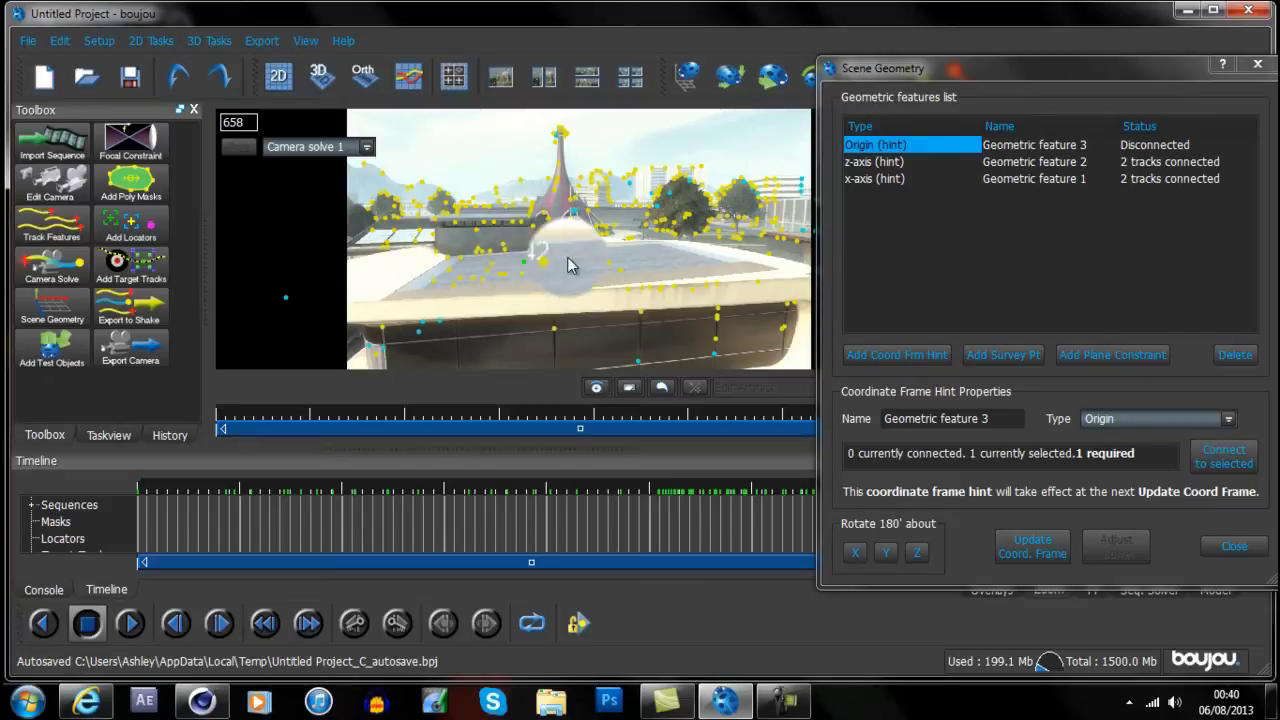
pyautogui.click(1203, 468)
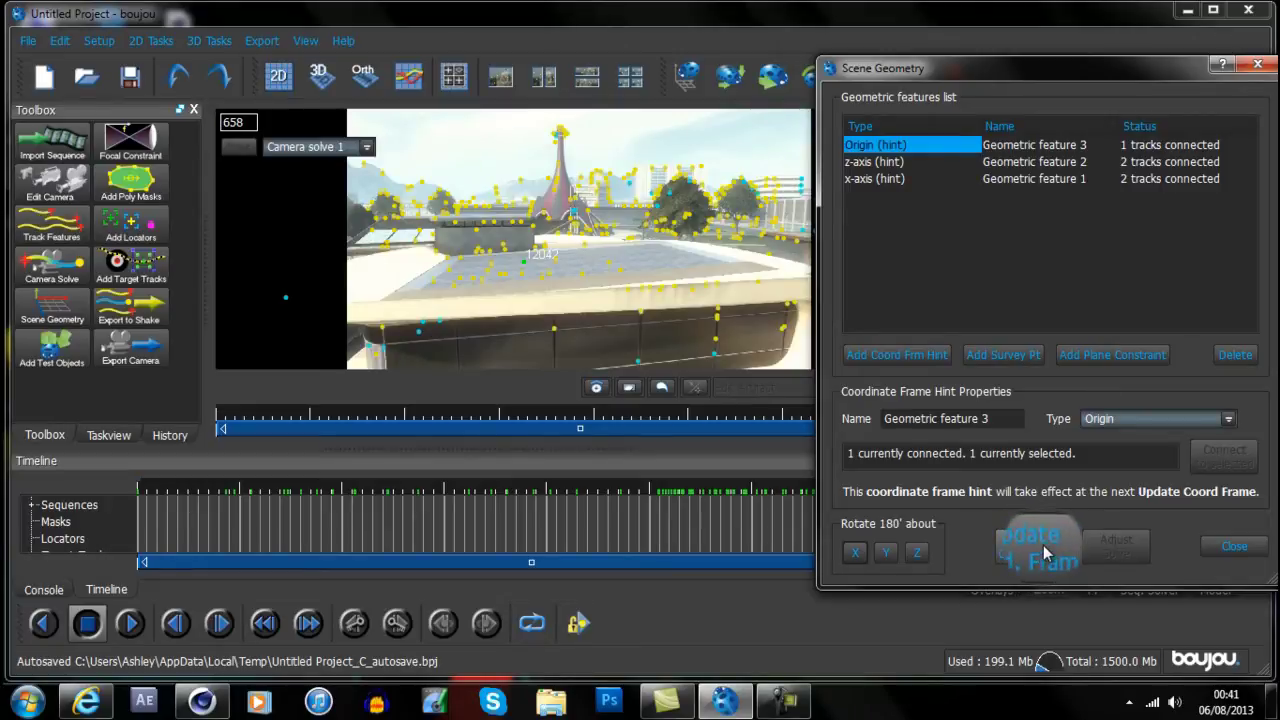
pyautogui.click(1043, 545)
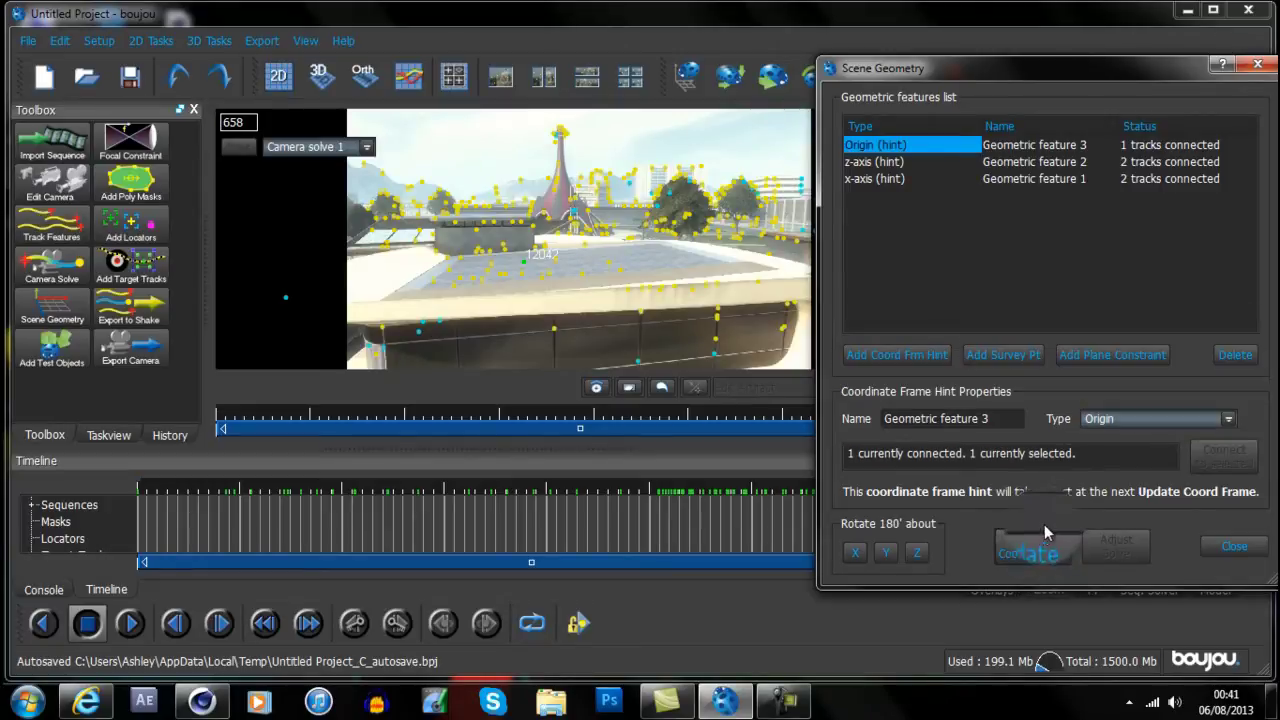
# - Insert a solid Ladybird test object without alignment, check how it sits on the rooftop, and close the Test Objects and Scene Geometry dialogs
pyautogui.click(60, 350)
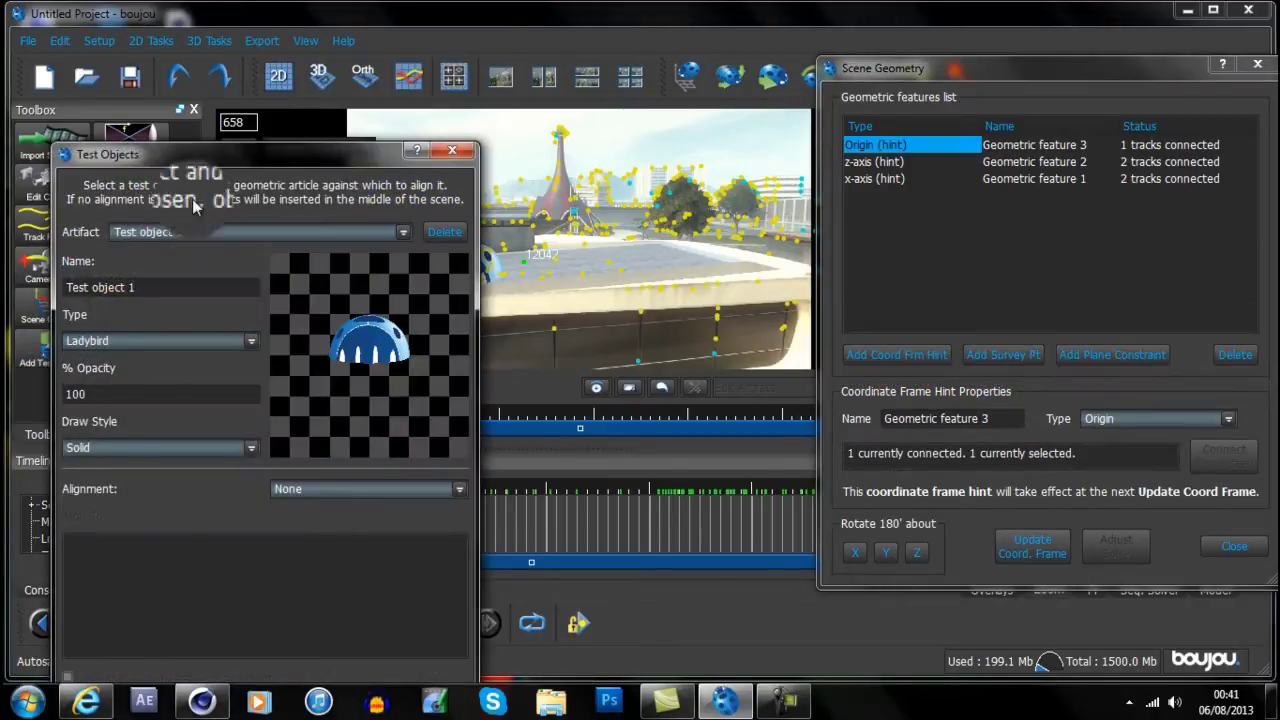
pyautogui.moveTo(285, 164); pyautogui.dragTo(472, 390)
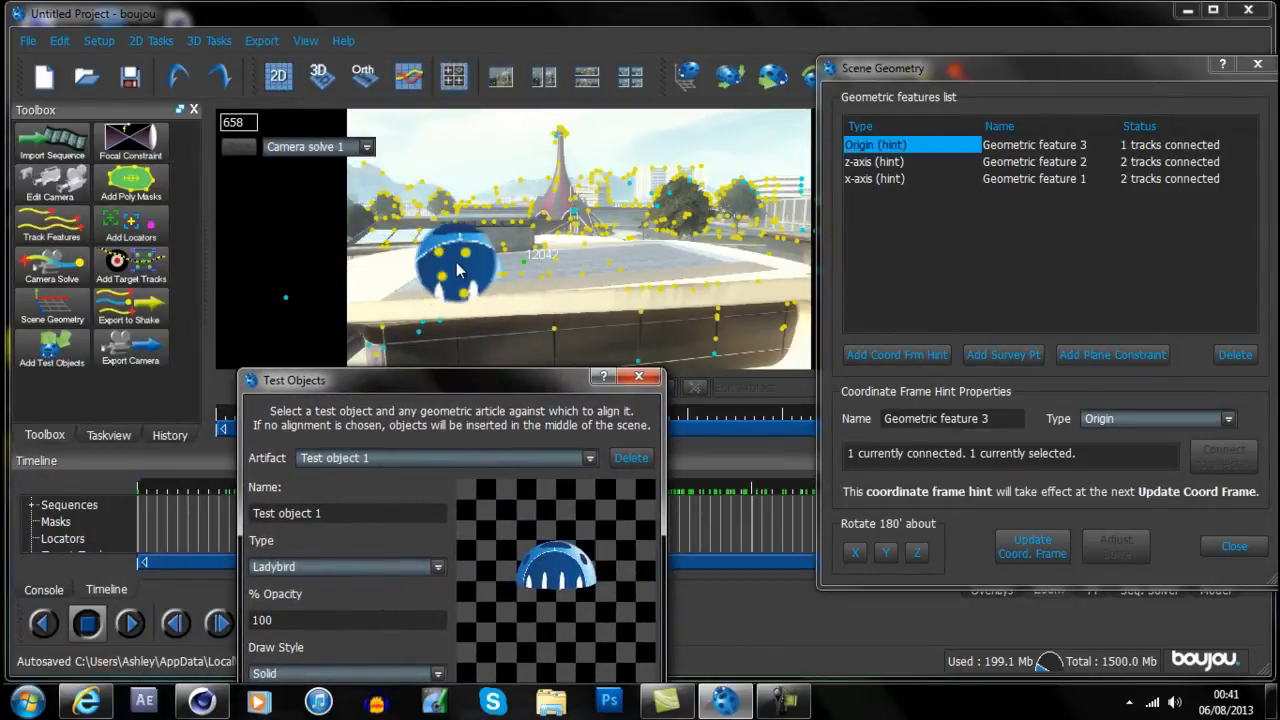
pyautogui.click(634, 381)
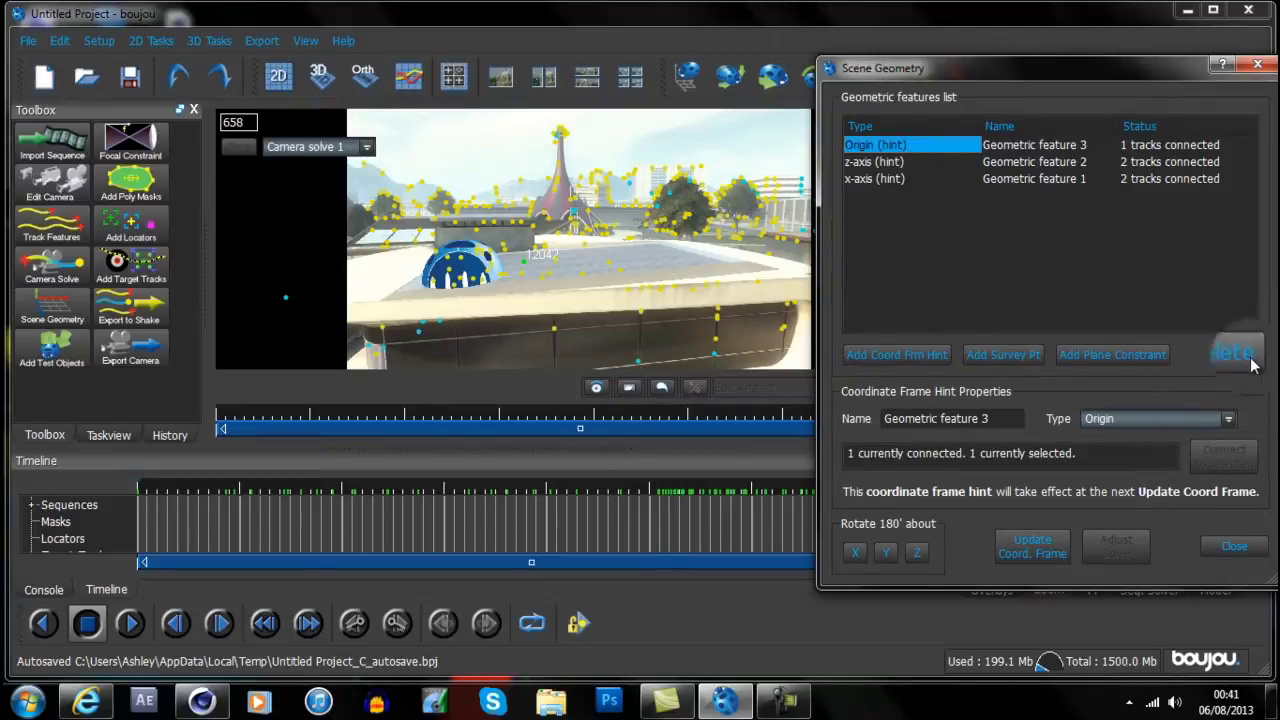
pyautogui.moveTo(437, 262)
pyautogui.mouseDown()
pyautogui.moveTo(478, 230)
pyautogui.moveTo(403, 287)
pyautogui.moveTo(437, 313)
pyautogui.mouseUp()
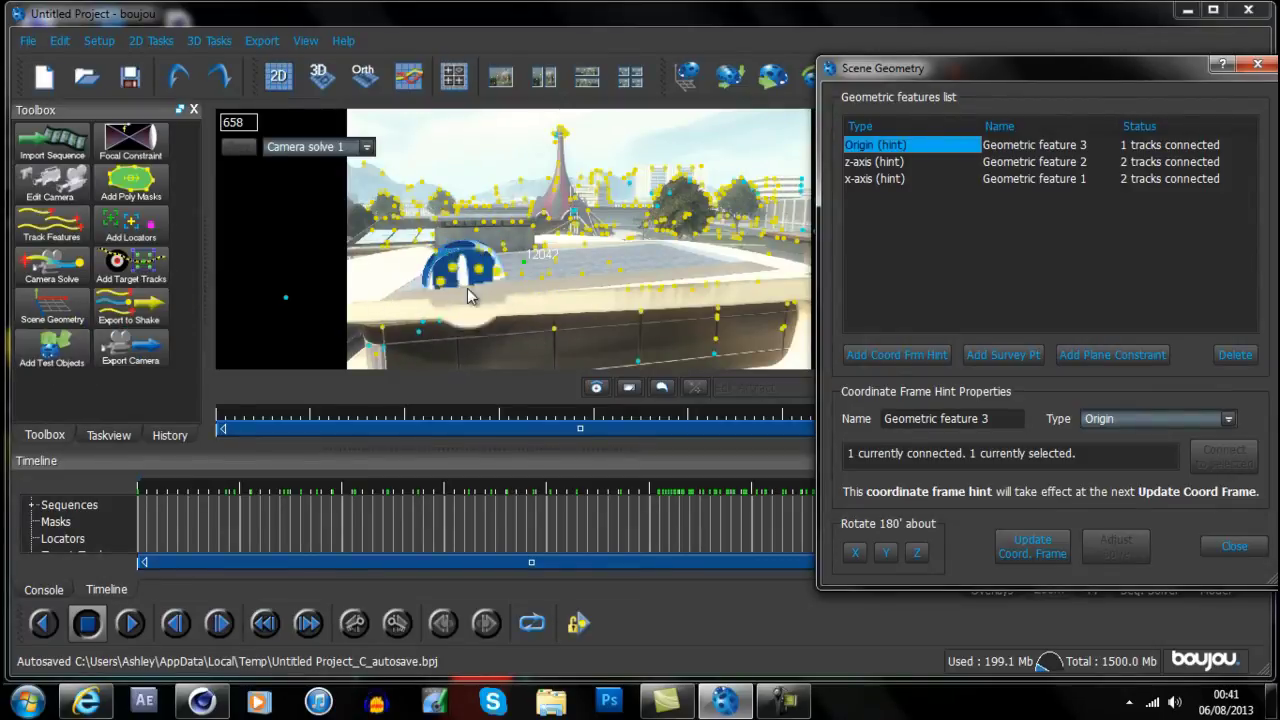
pyautogui.click(1260, 66)
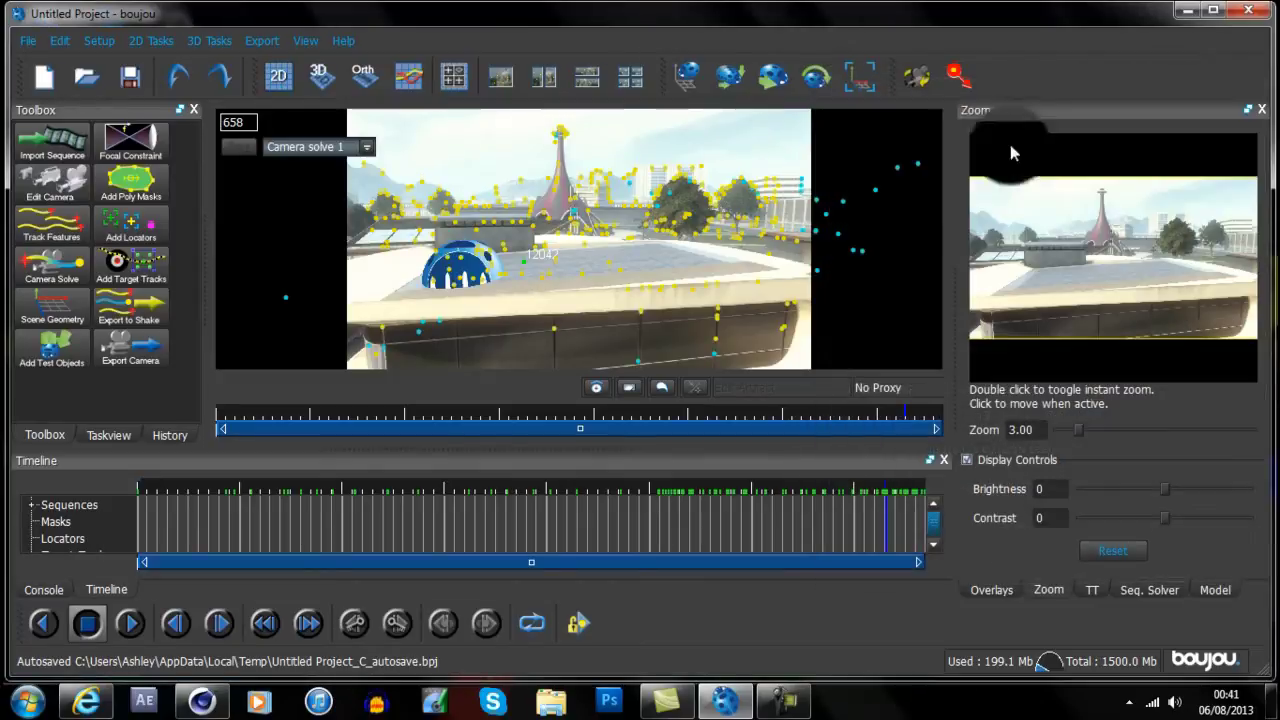
# - Open the camera solve export and set its output file to tutorial on the Desktop in Cinema 4D (*.c4d) format
pyautogui.click(264, 43)
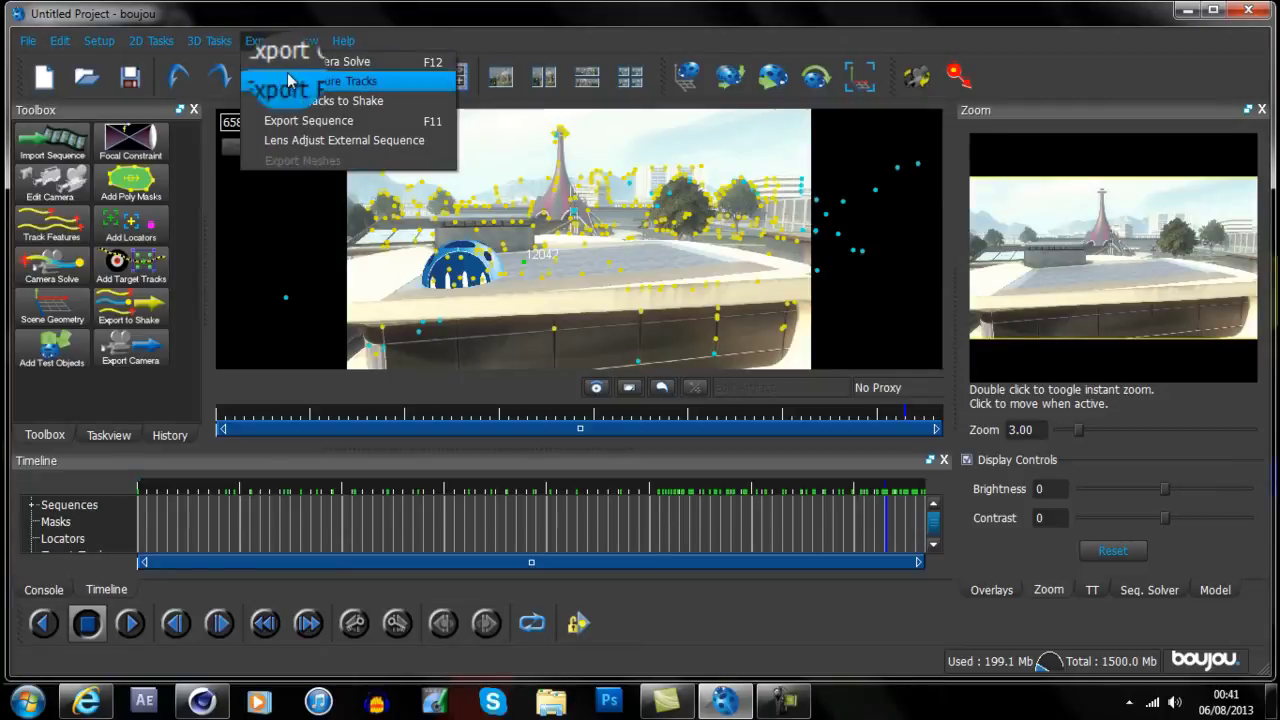
pyautogui.click(348, 64)
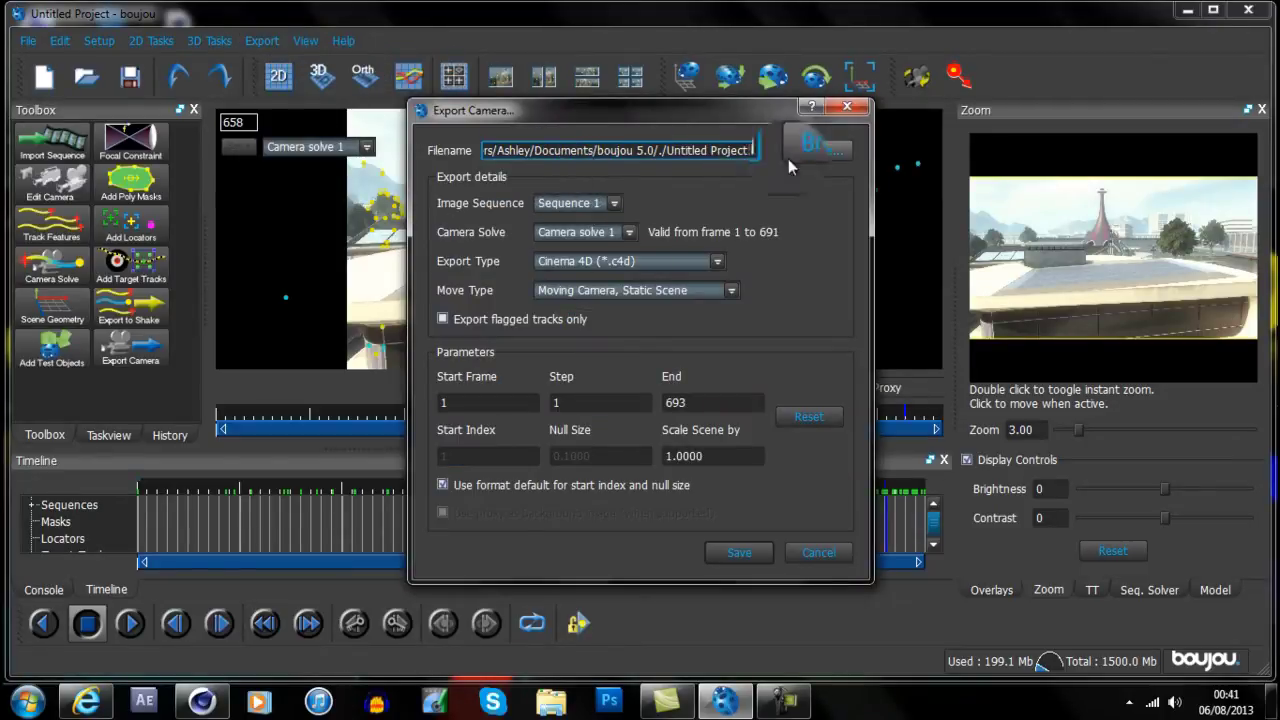
pyautogui.click(810, 152)
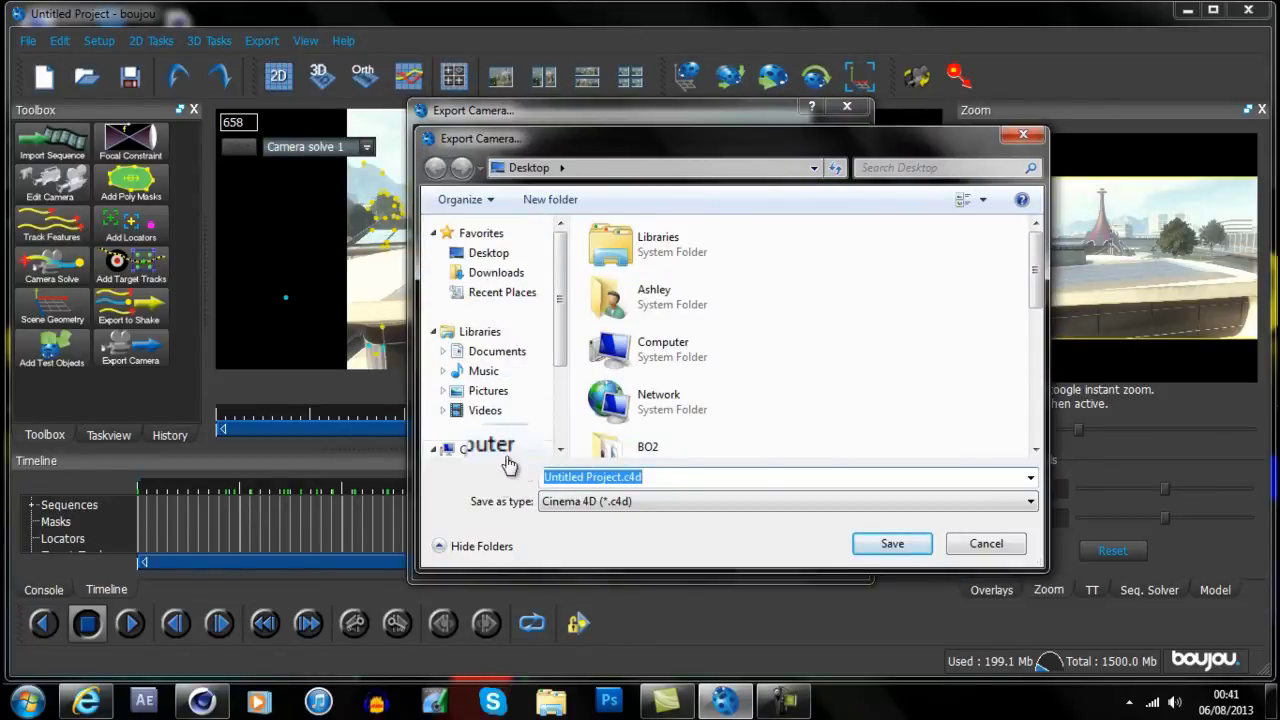
pyautogui.write('t')
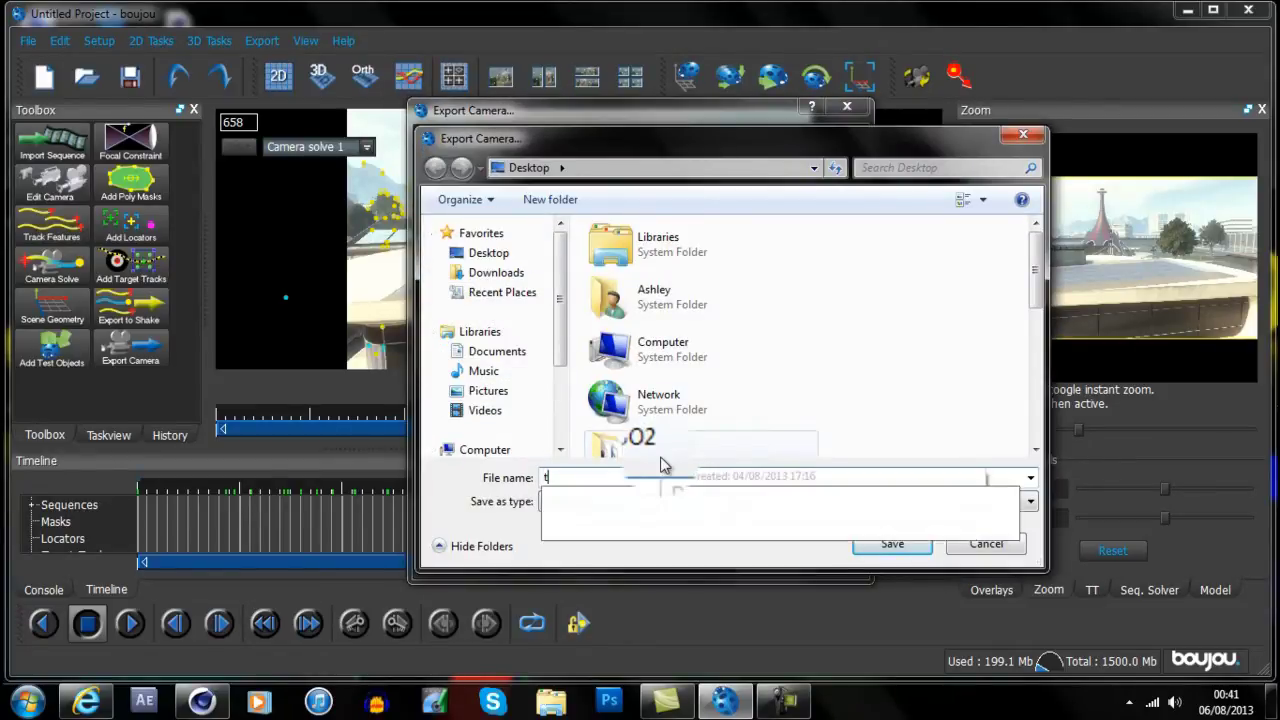
pyautogui.write('utorial')
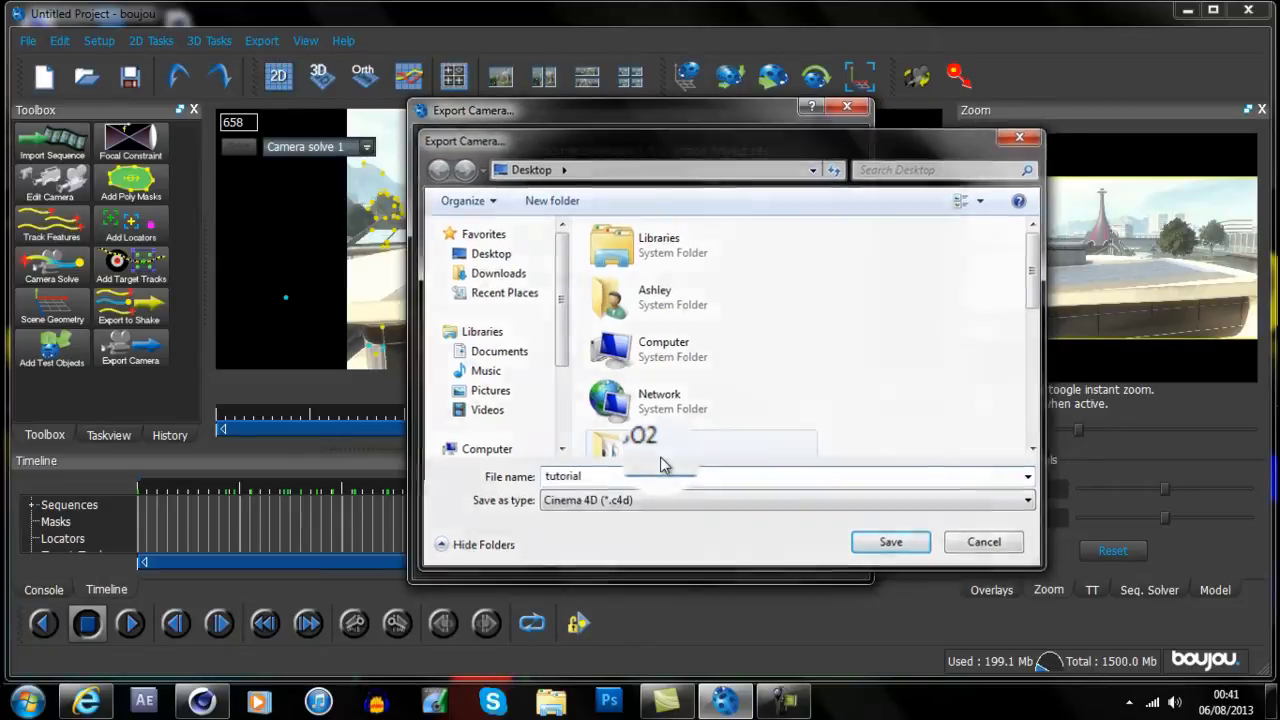
pyautogui.press('Return')
# - Choose Cinema 4D (*.c4d) as the export type, scale the scene by 100, and save the camera export
pyautogui.moveTo(715, 461); pyautogui.dragTo(632, 434)
pyautogui.write('100')
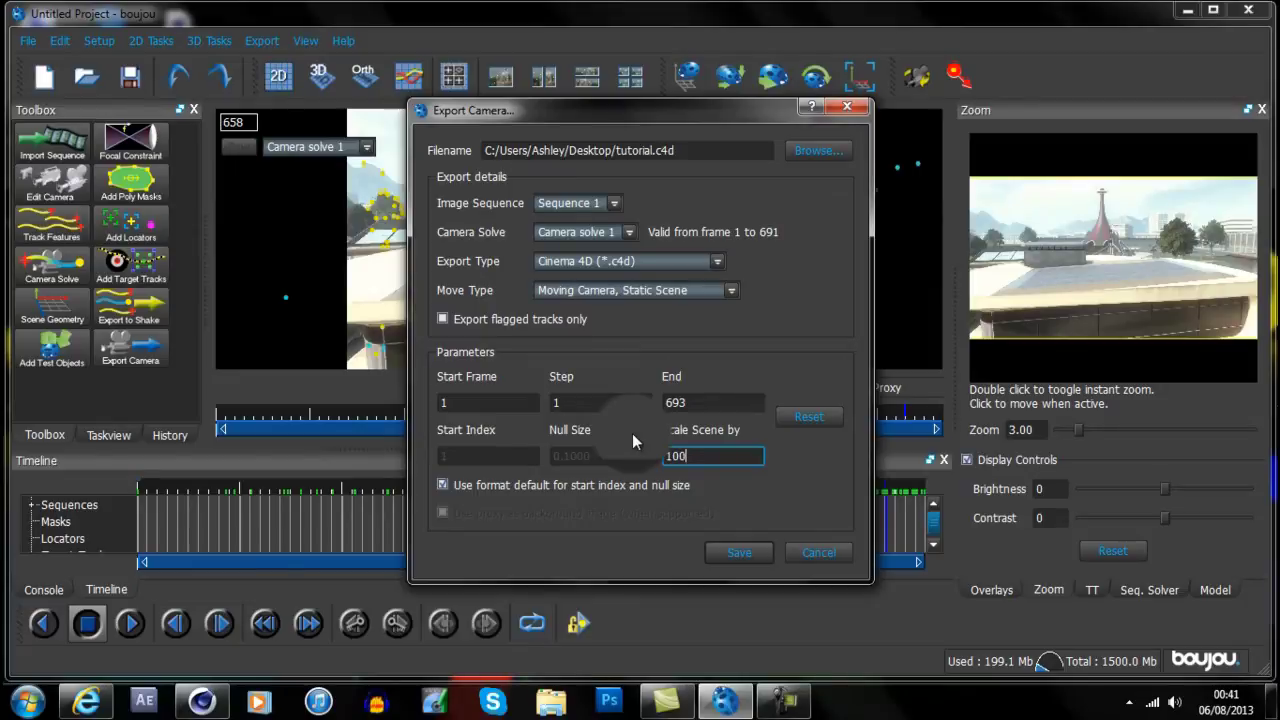
pyautogui.click(595, 262)
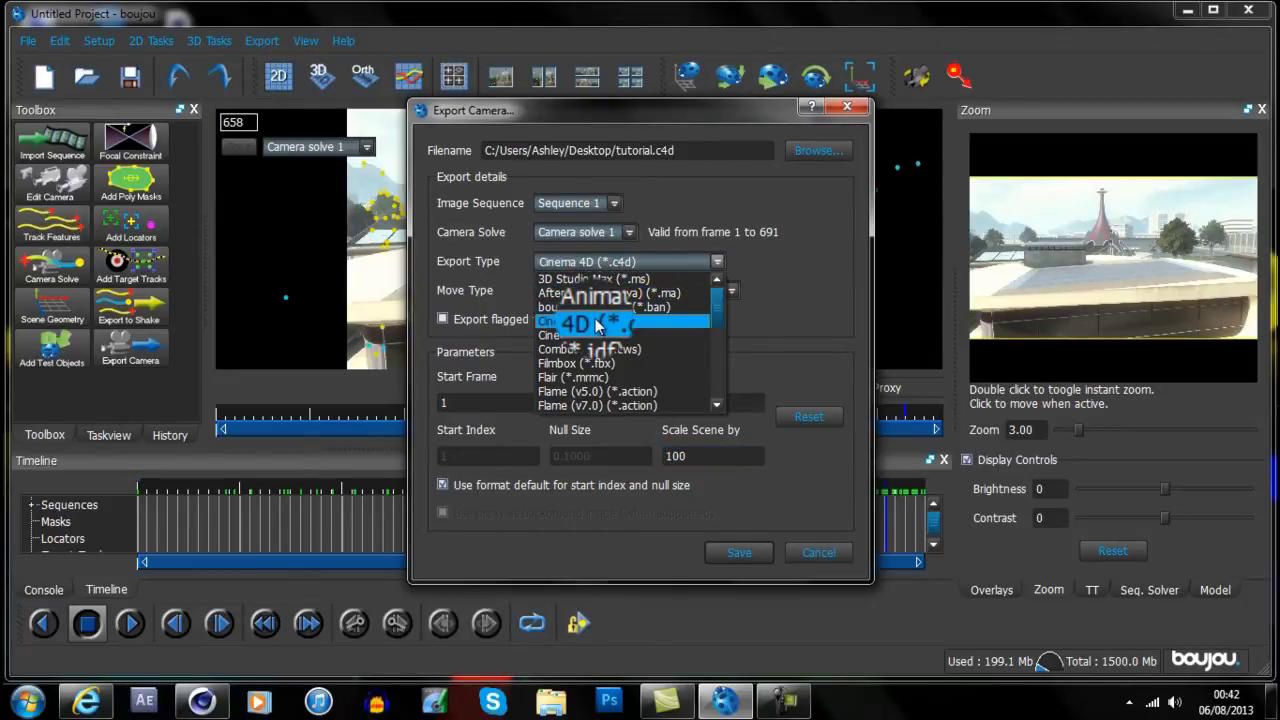
pyautogui.click(597, 322)
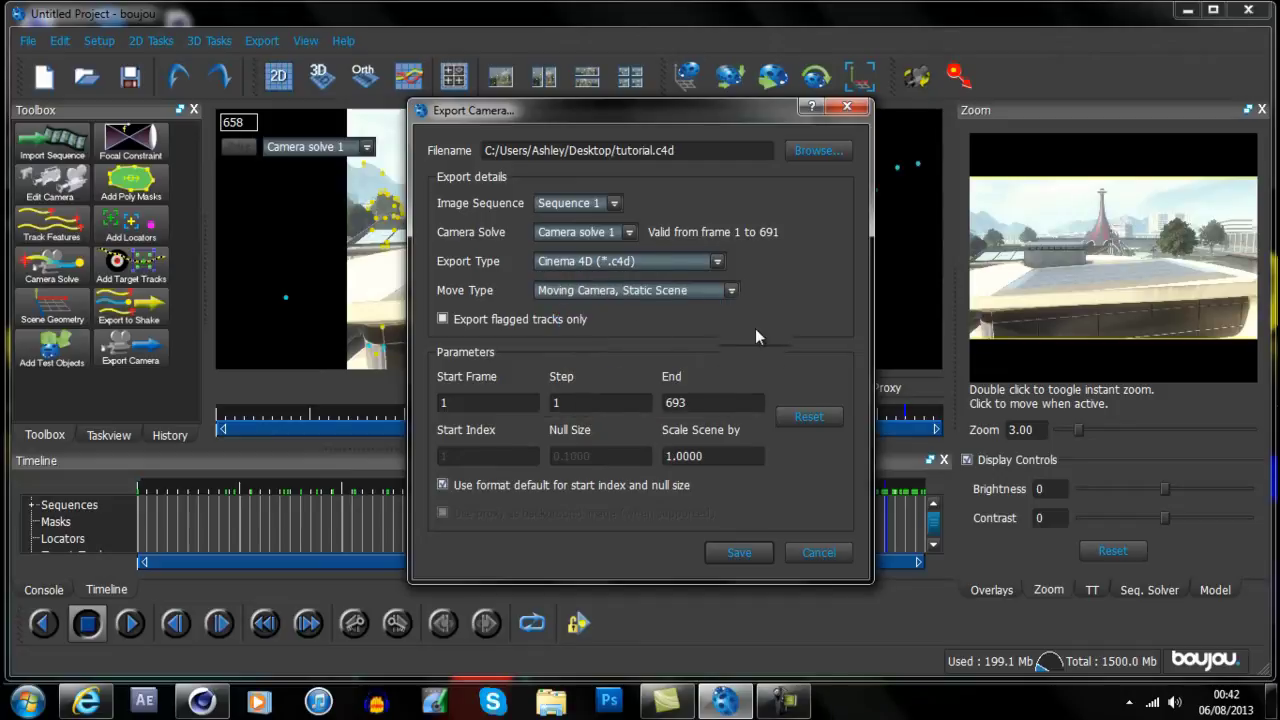
pyautogui.doubleClick(718, 455)
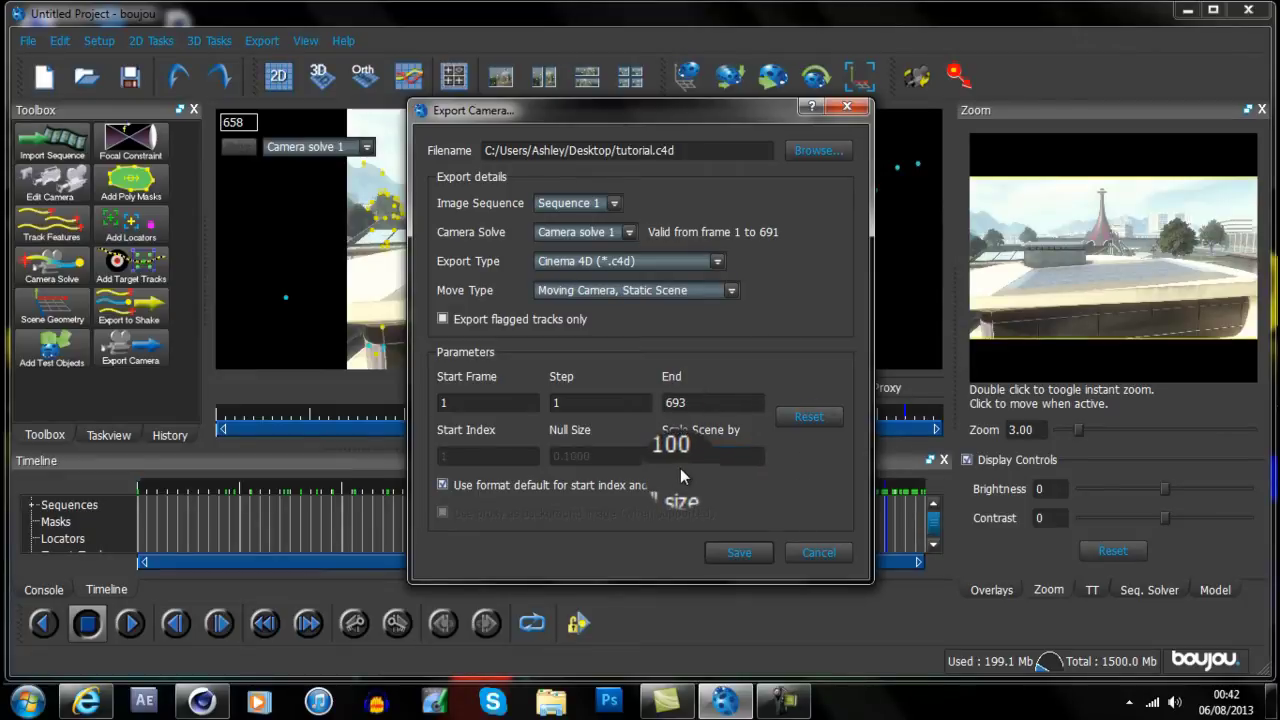
pyautogui.click(748, 552)
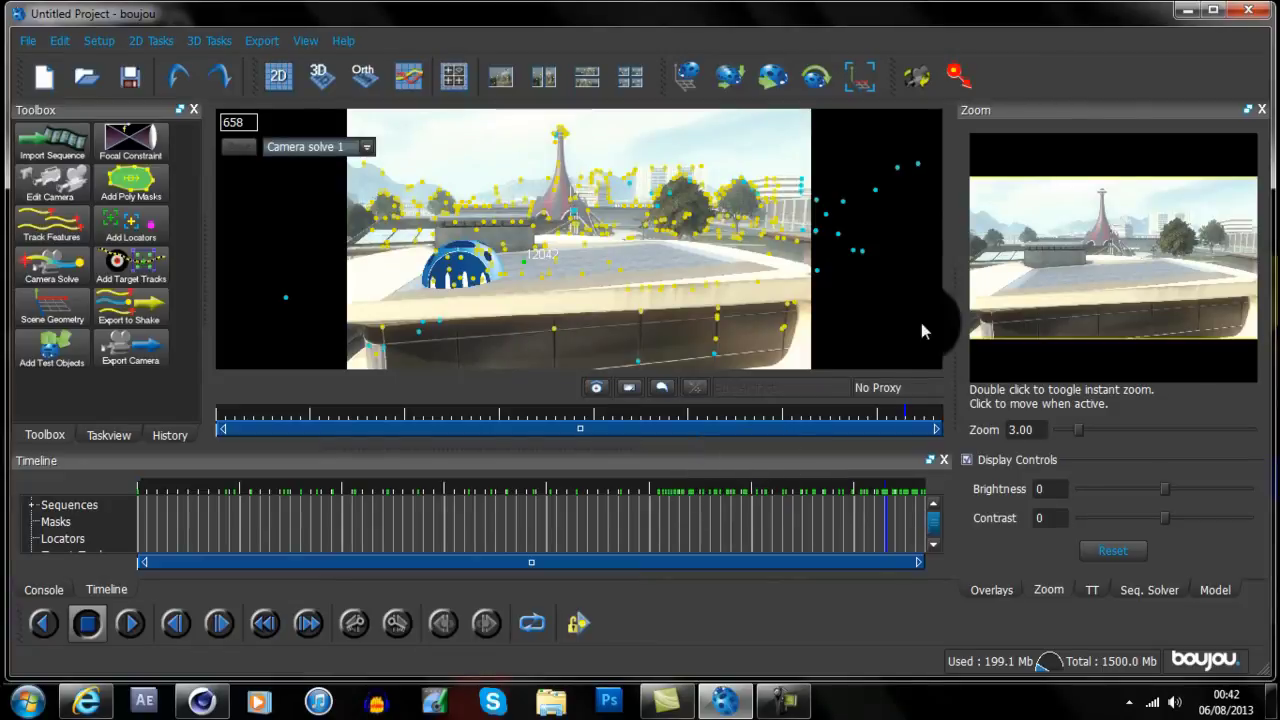
# - Close boujou without saving the project, and open tutorial.c4d from the desktop in Cinema 4D, accepting the LightWave 3D import settings
pyautogui.click(1248, 10)
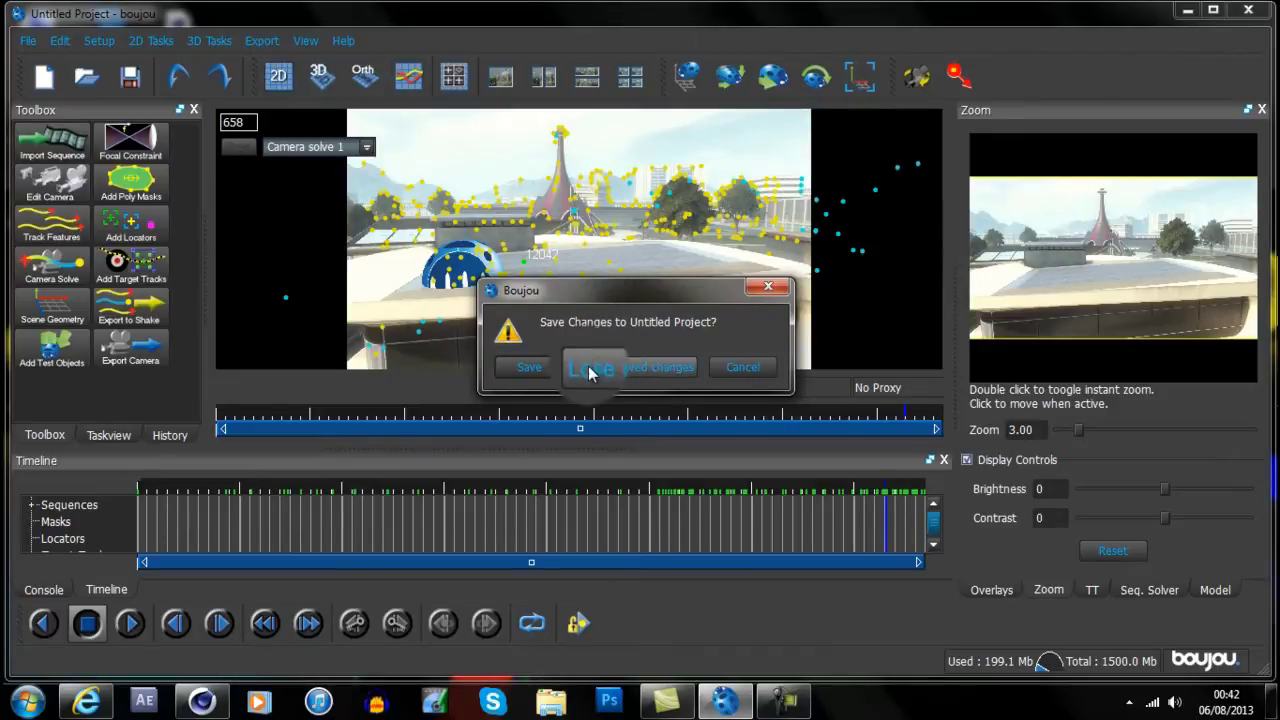
pyautogui.click(658, 370)
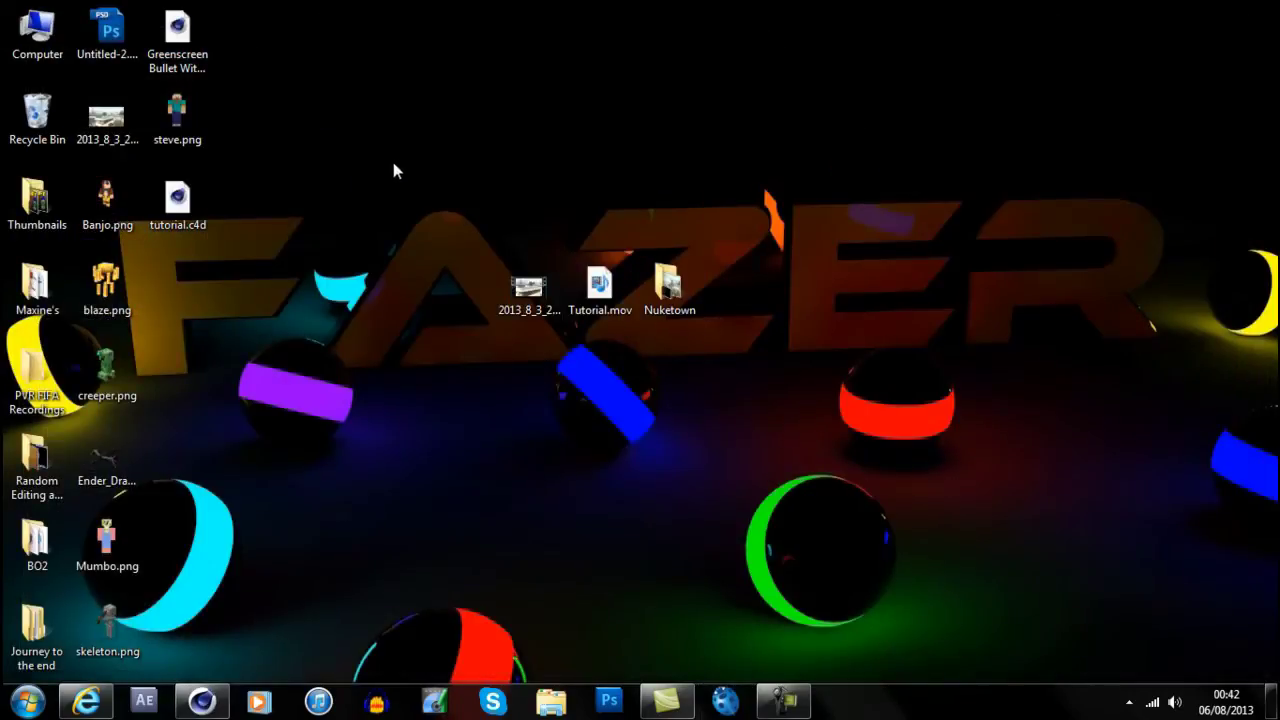
pyautogui.moveTo(178, 200); pyautogui.dragTo(631, 166)
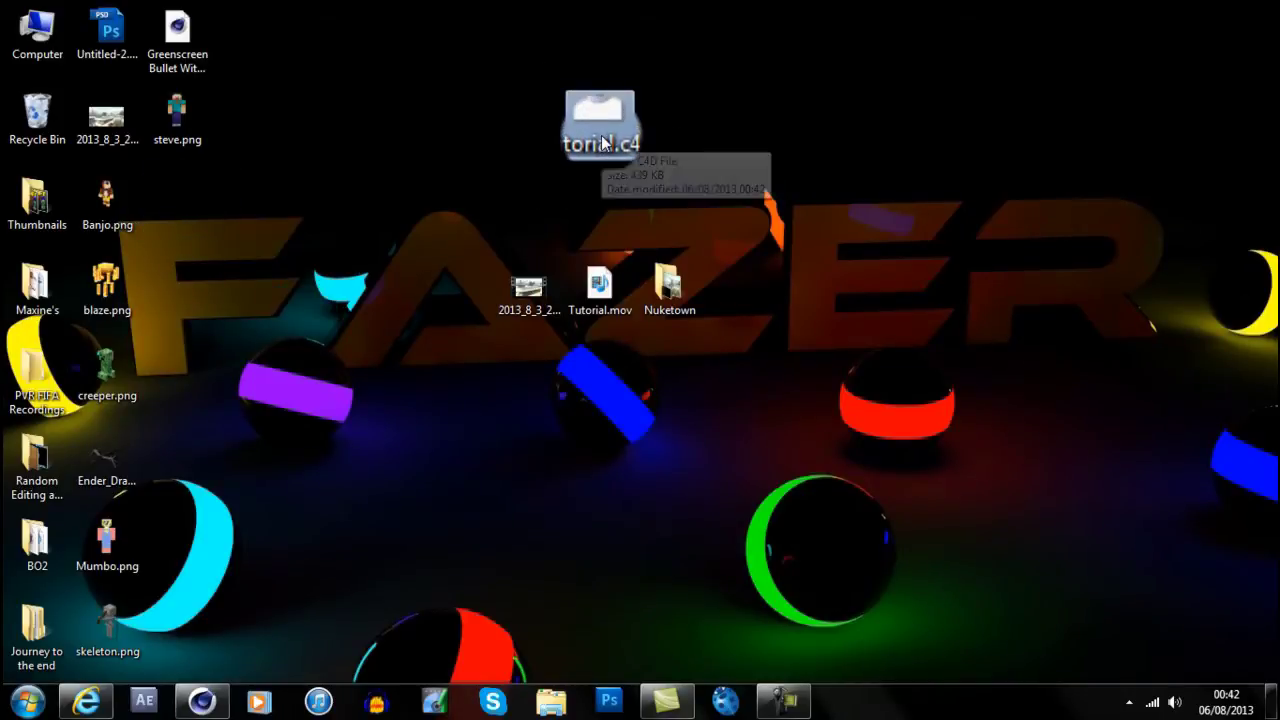
pyautogui.doubleClick(598, 125)
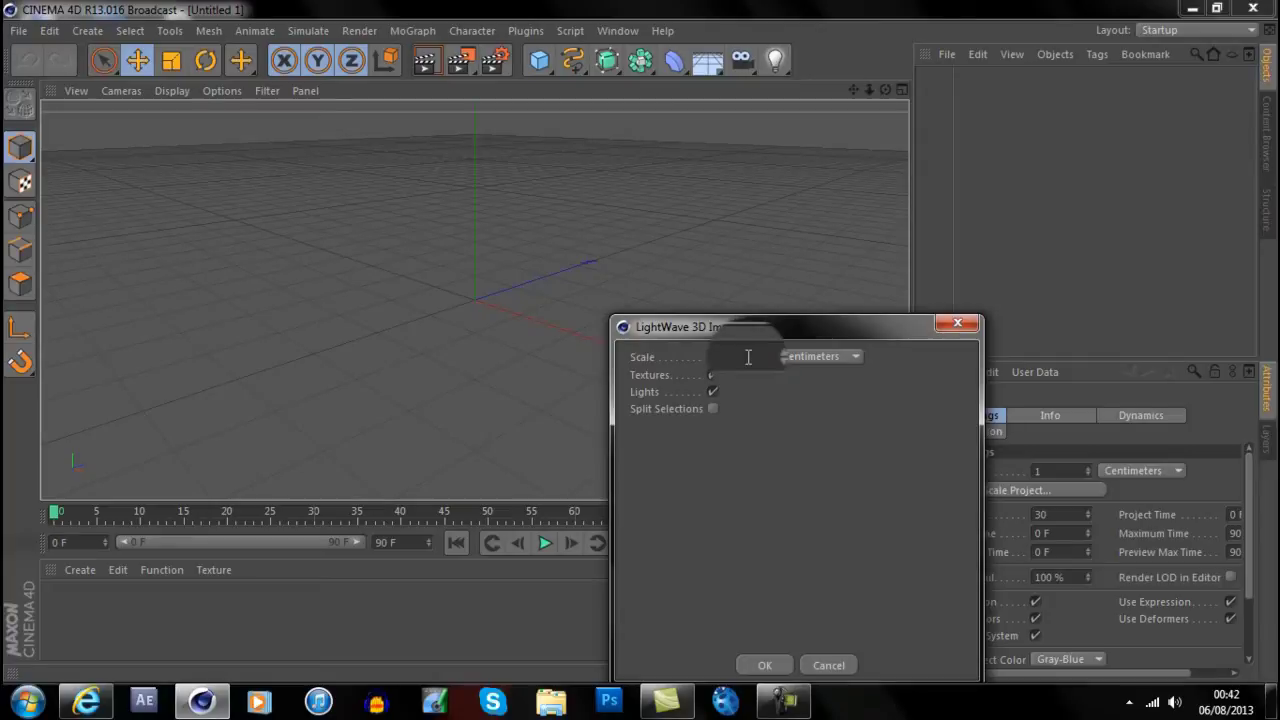
pyautogui.click(765, 665)
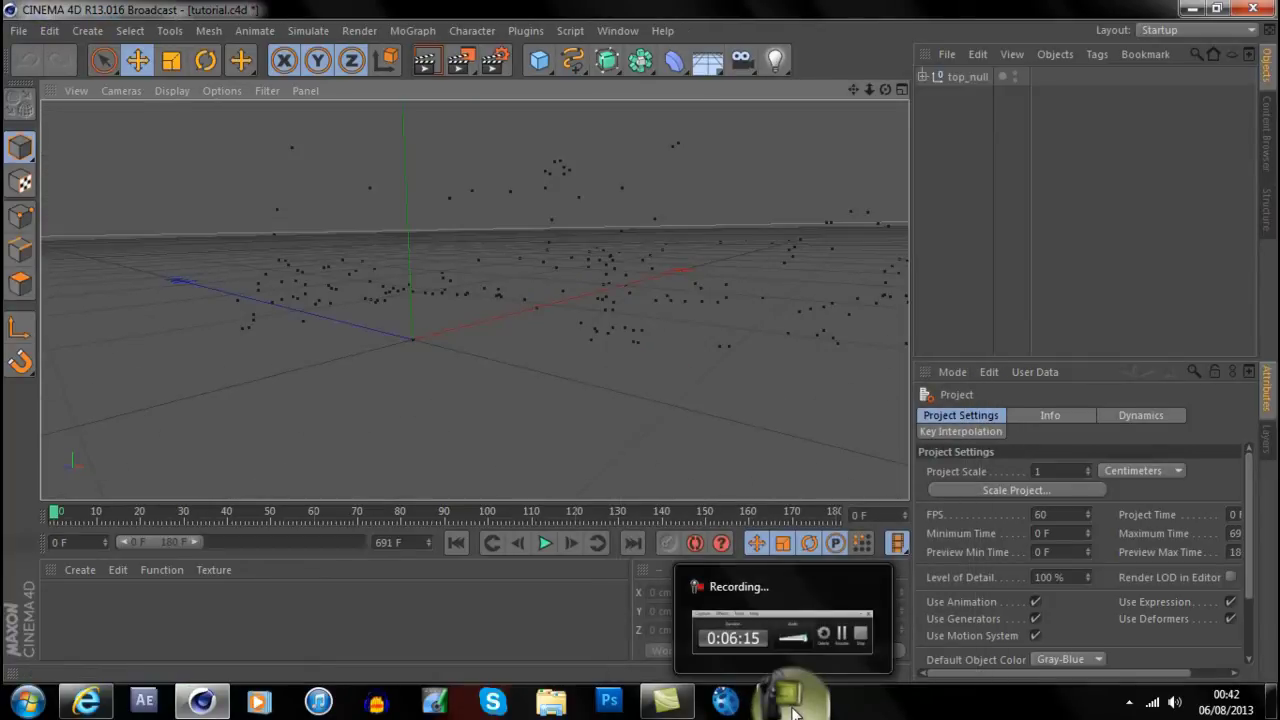
pyautogui.click(793, 708)
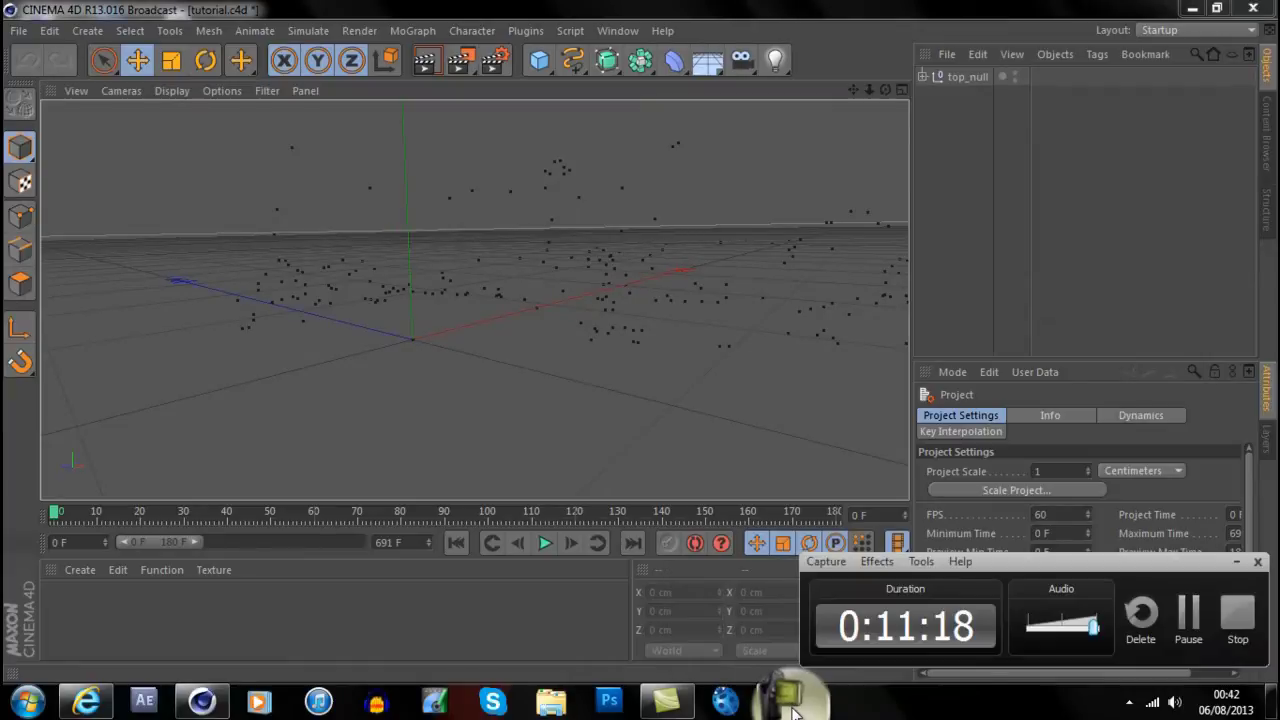
pyautogui.click(546, 600)
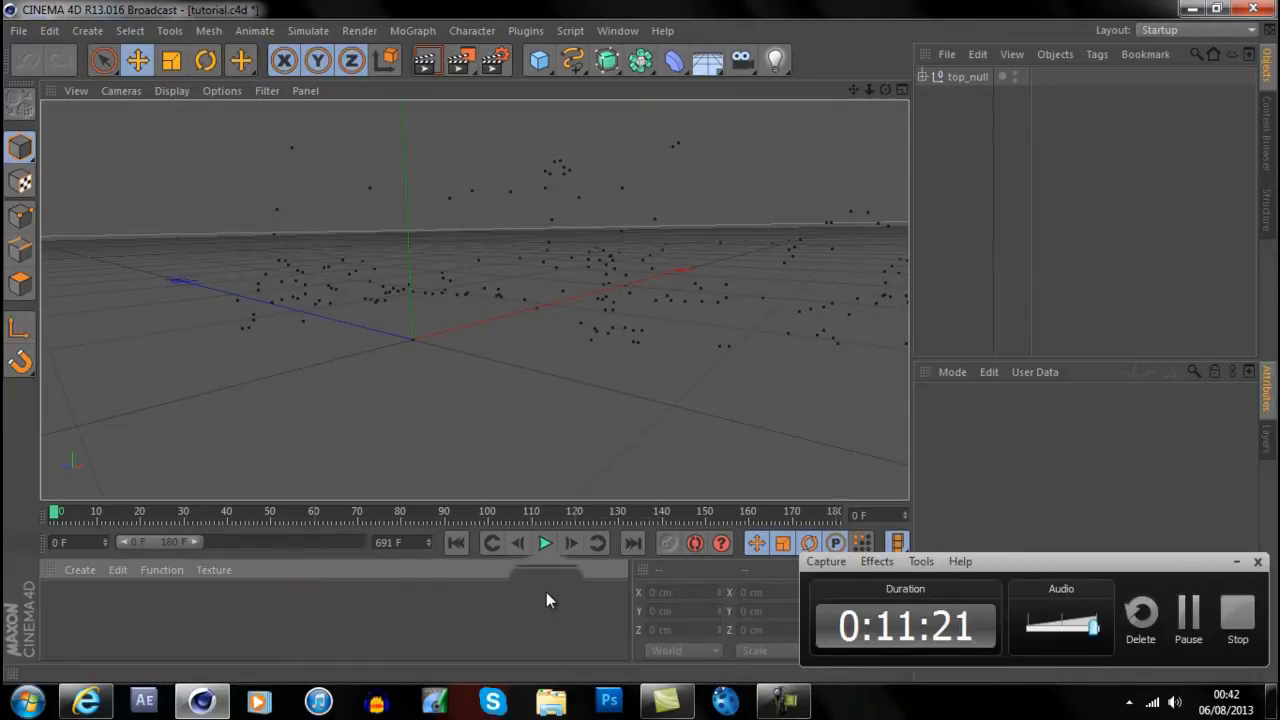
pyautogui.click(1237, 558)
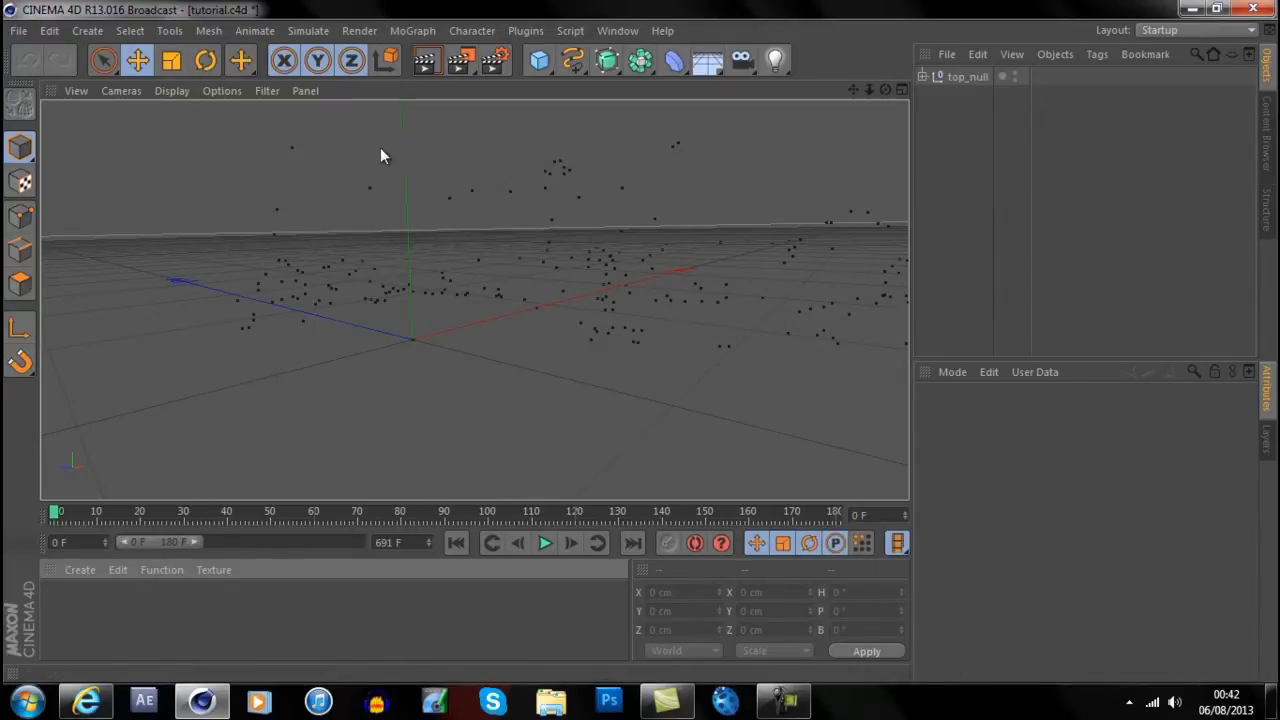
pyautogui.click(87, 558)
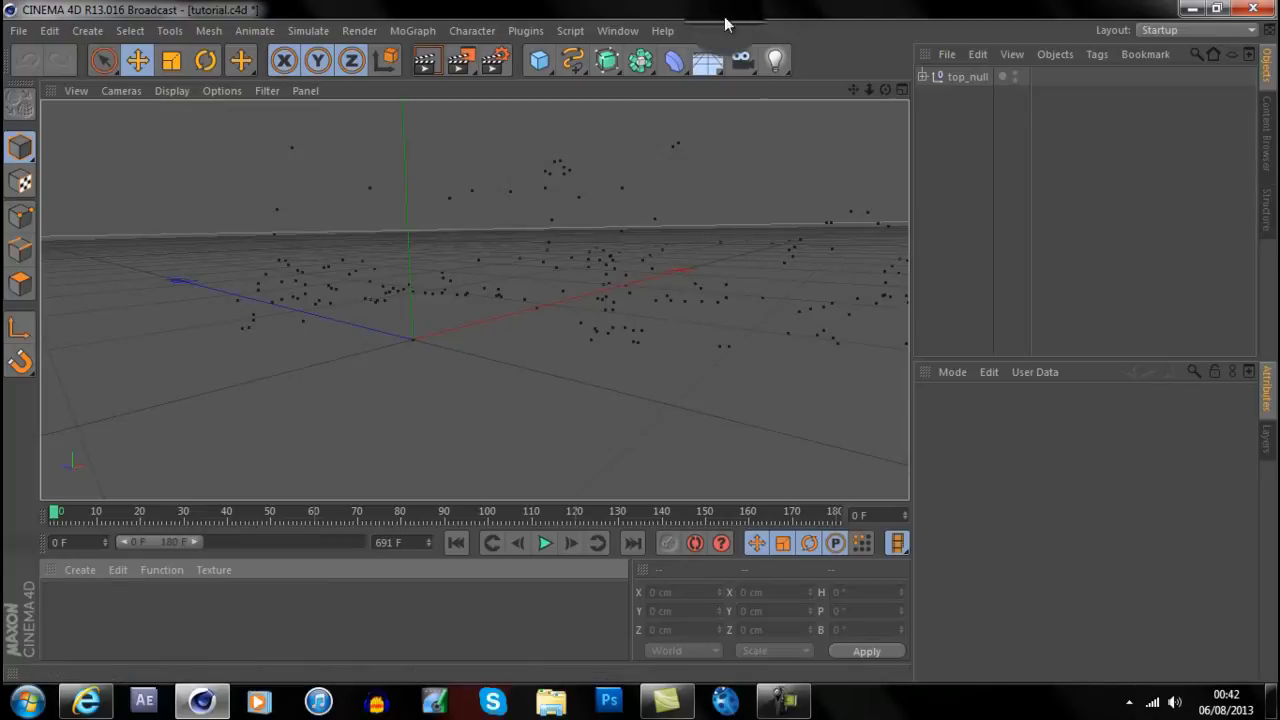
# - Add a Background object to the scene and create a new material
pyautogui.click(713, 60)
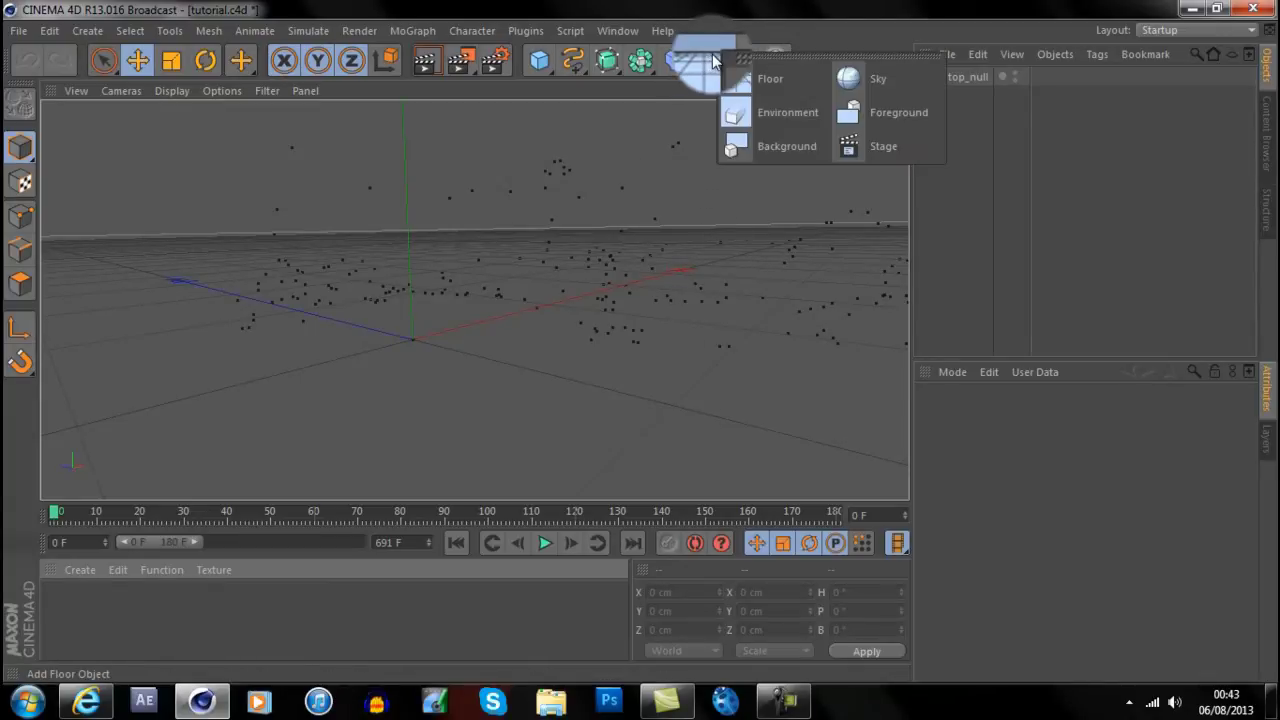
pyautogui.click(758, 152)
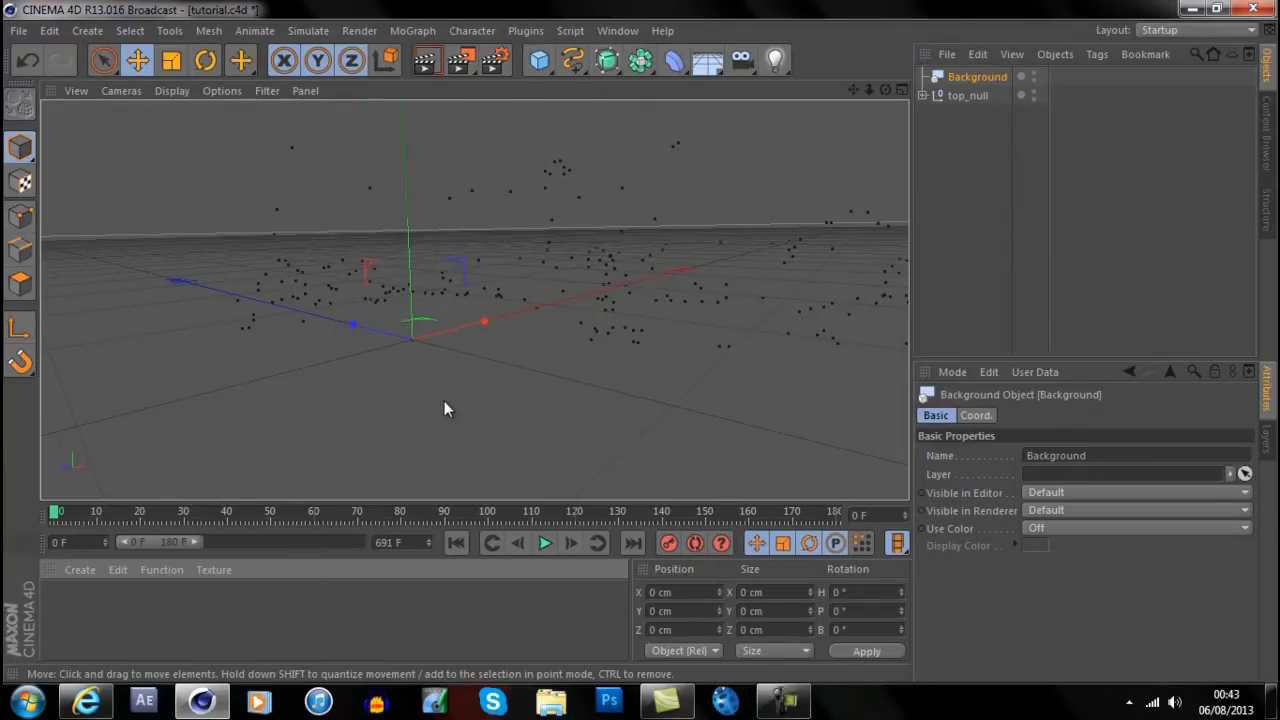
pyautogui.click(83, 571)
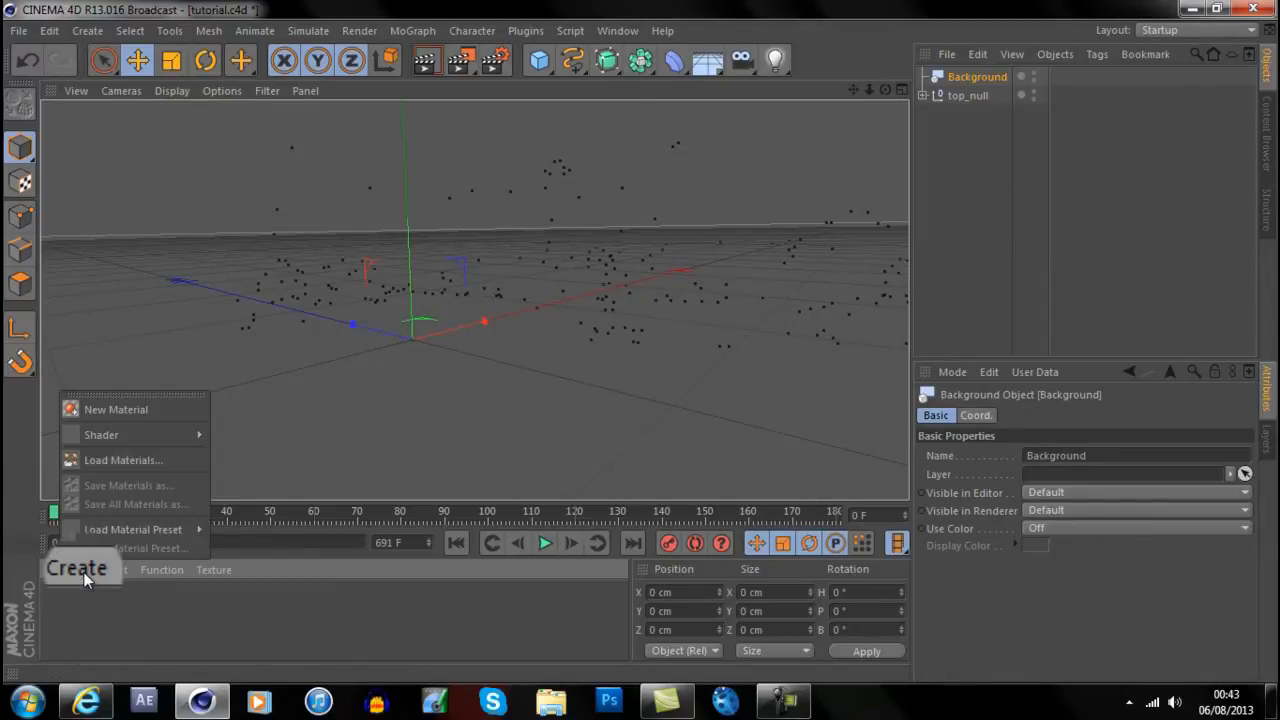
pyautogui.click(104, 410)
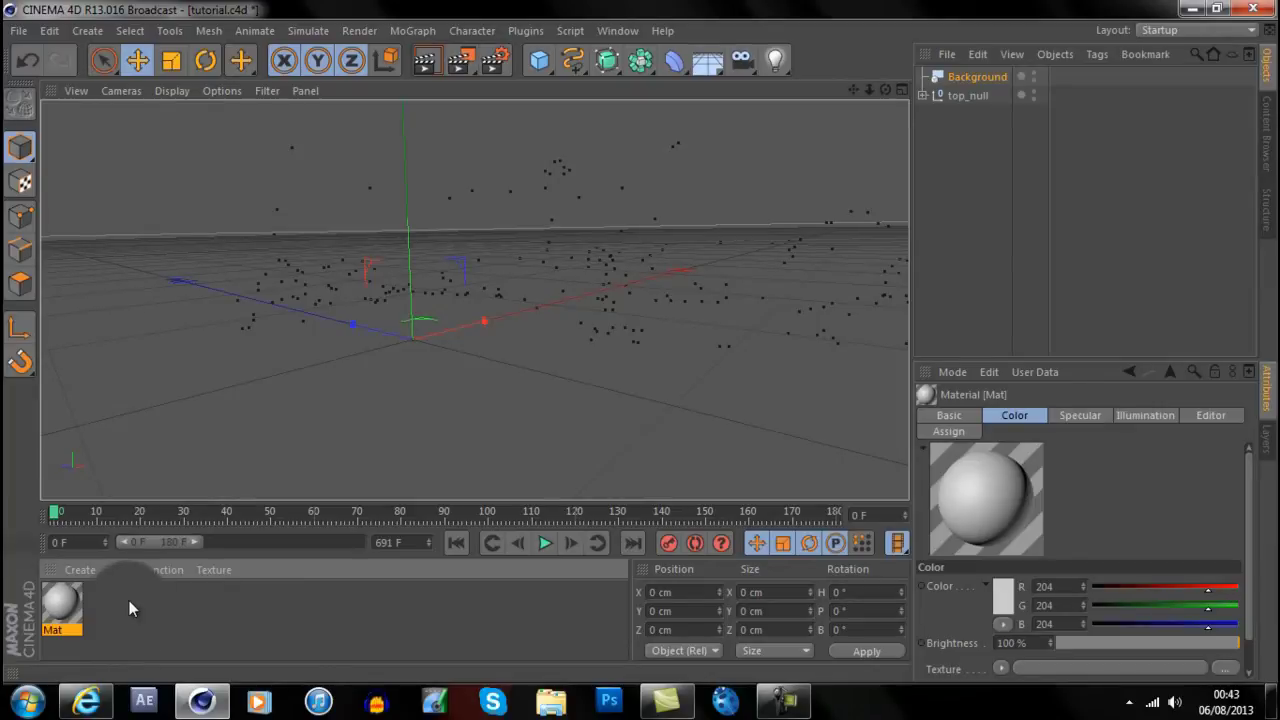
# - Load 2013_8_3_22_10_12_00000.png from the Desktop's Nuketown folder as the material's color texture, without copying it to the project location
pyautogui.doubleClick(66, 607)
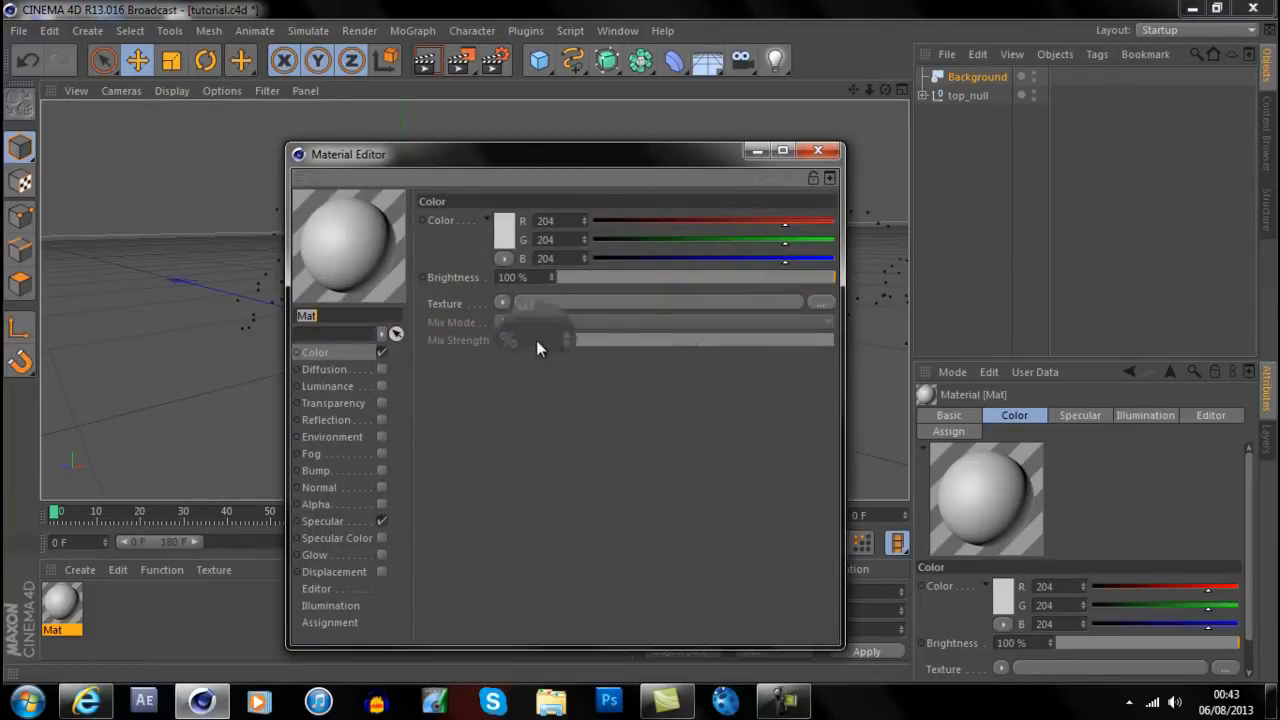
pyautogui.click(502, 303)
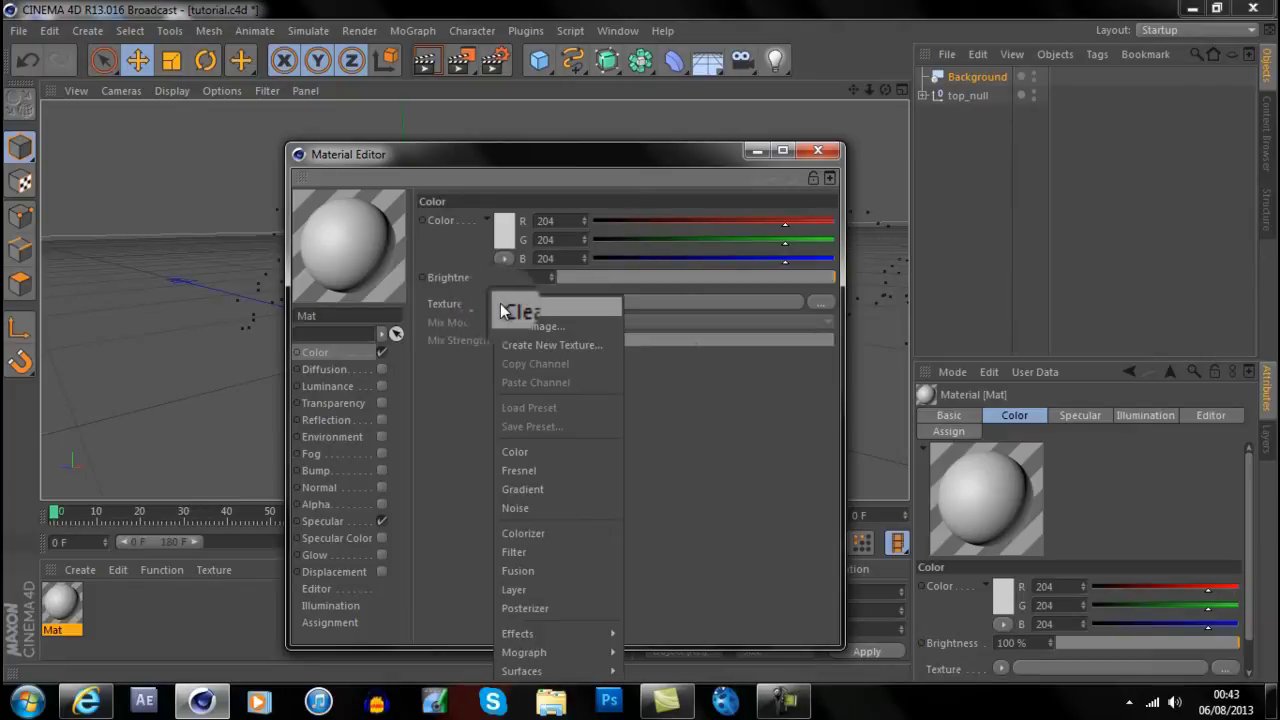
pyautogui.click(521, 325)
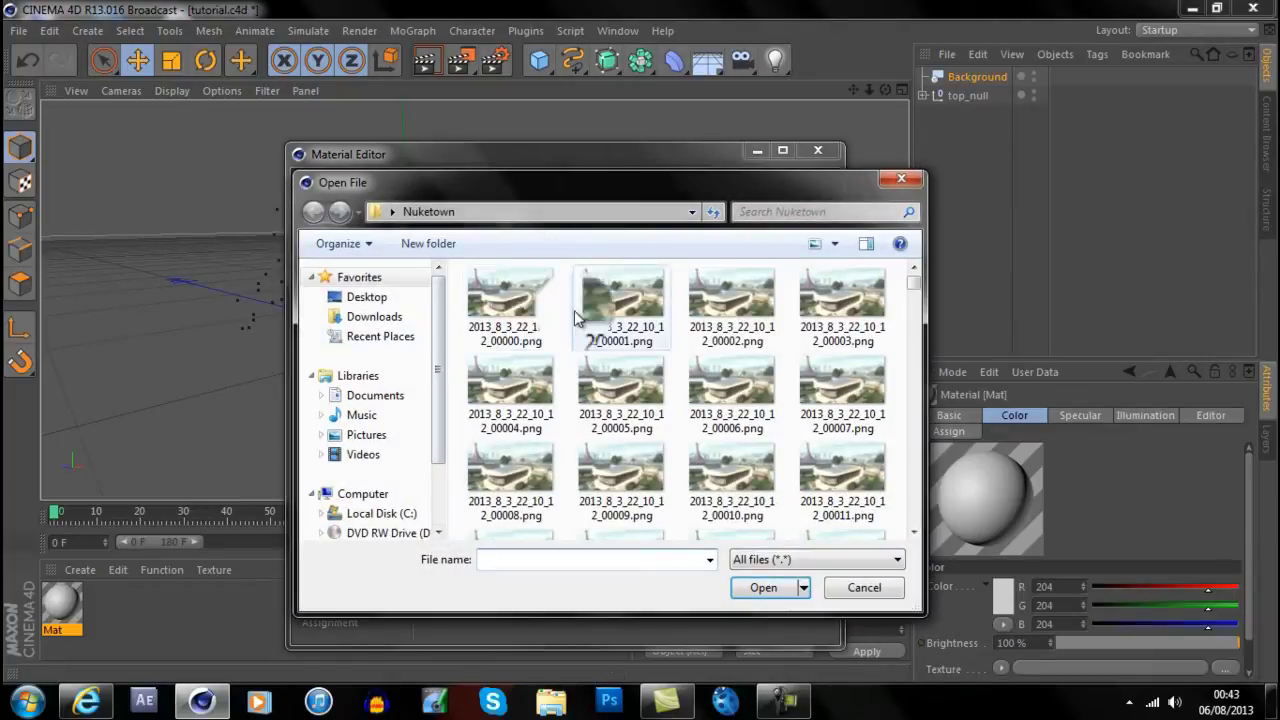
pyautogui.click(364, 297)
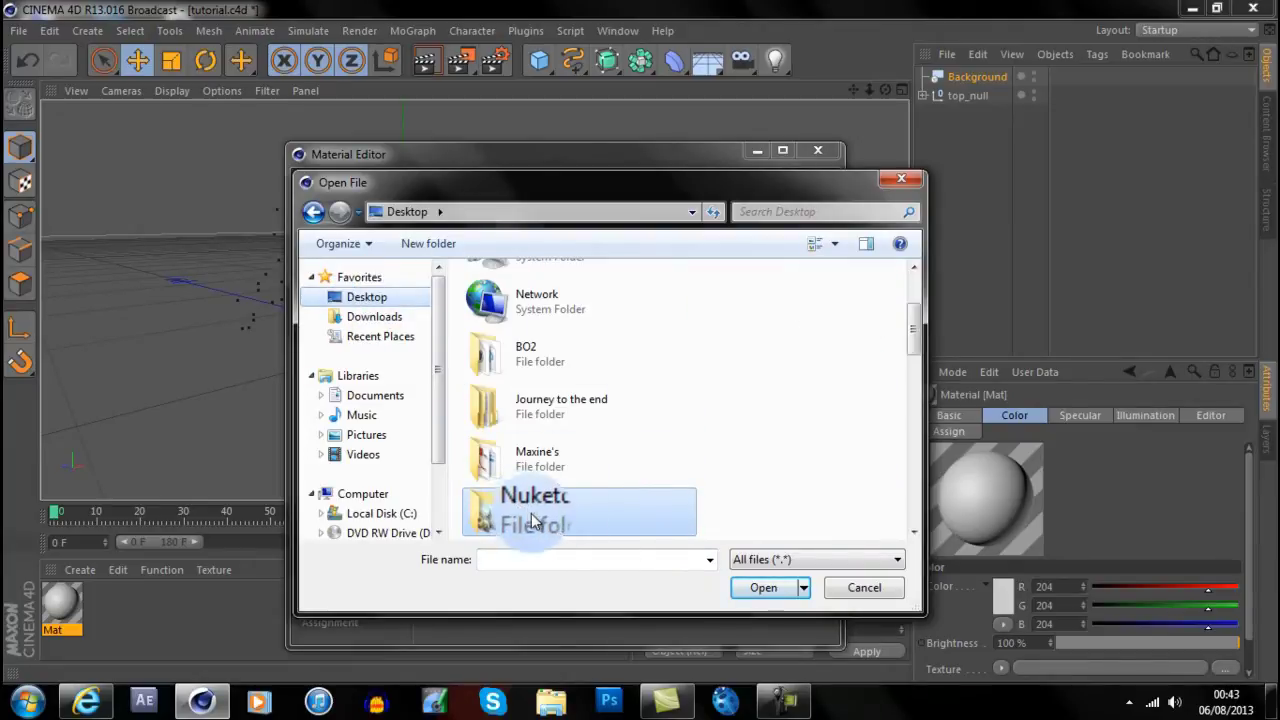
pyautogui.doubleClick(533, 518)
pyautogui.click(538, 312)
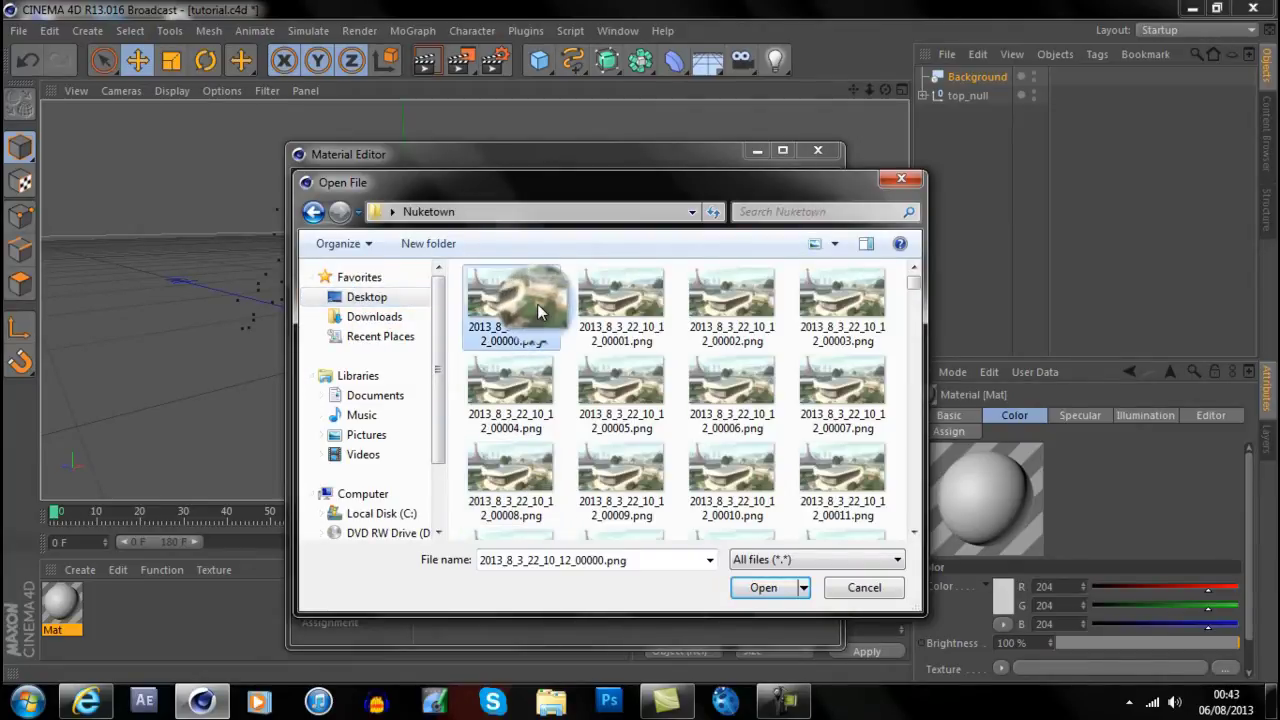
pyautogui.click(763, 587)
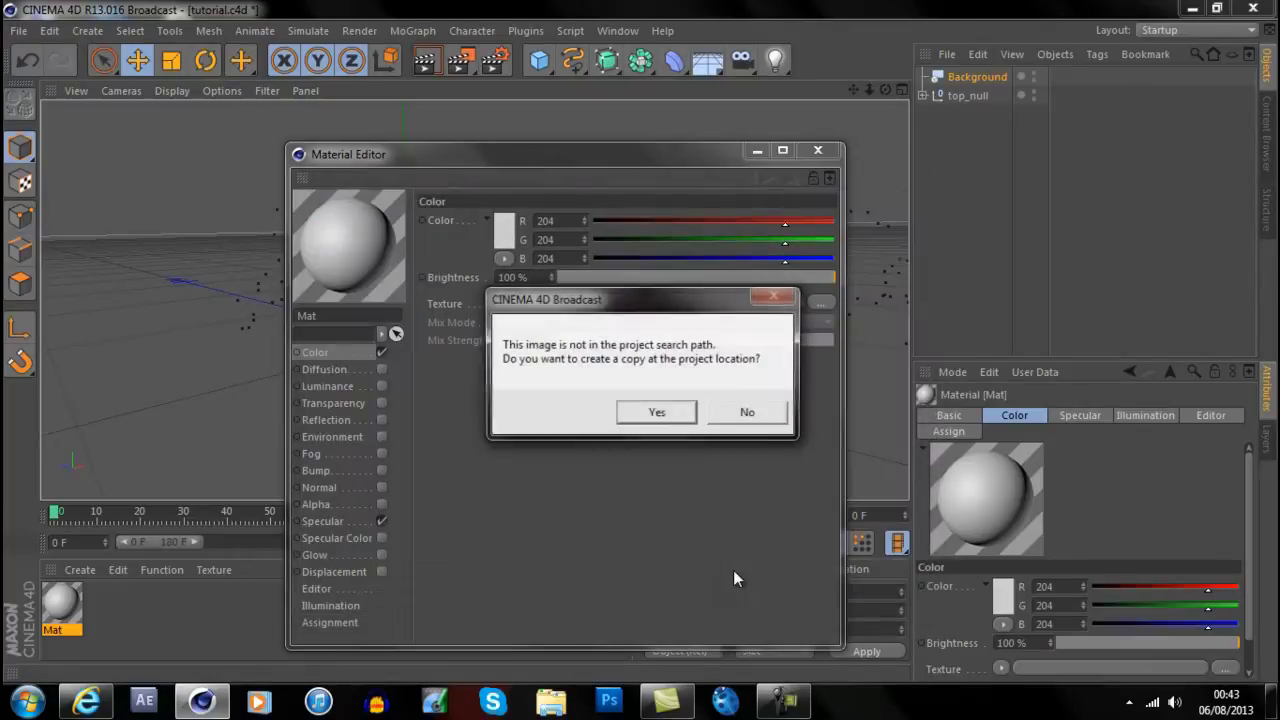
pyautogui.click(748, 415)
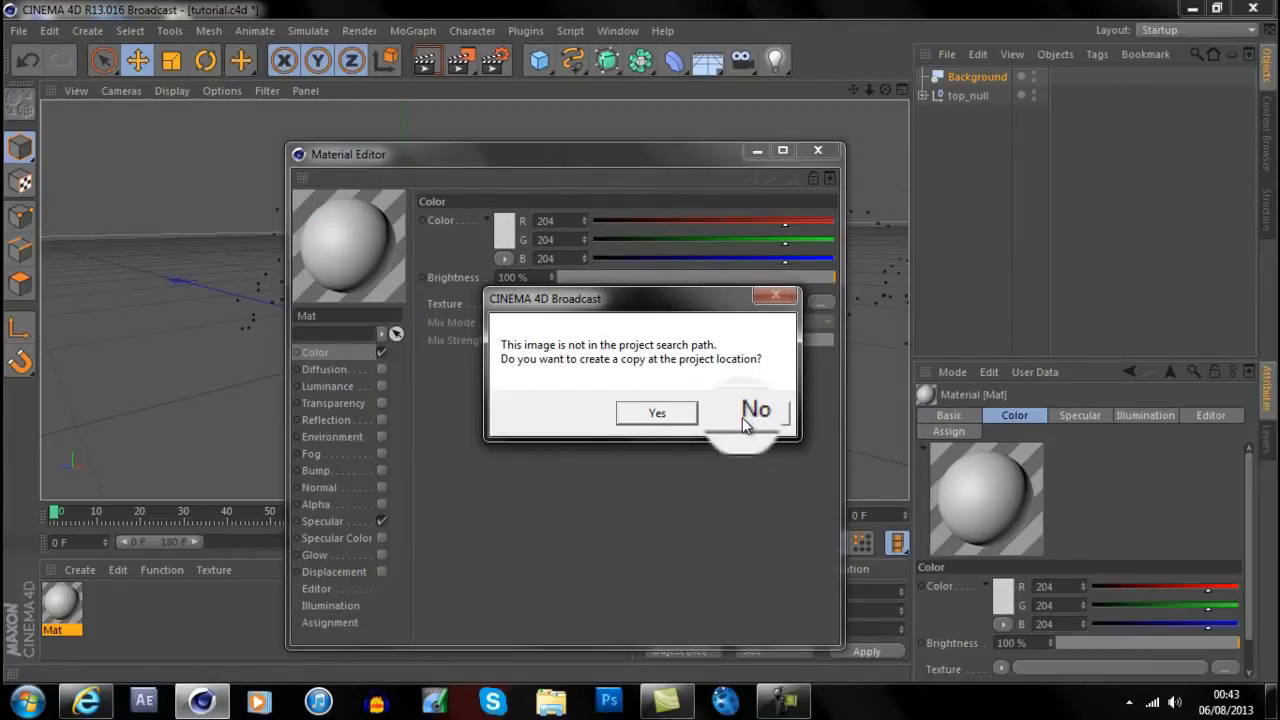
pyautogui.click(745, 415)
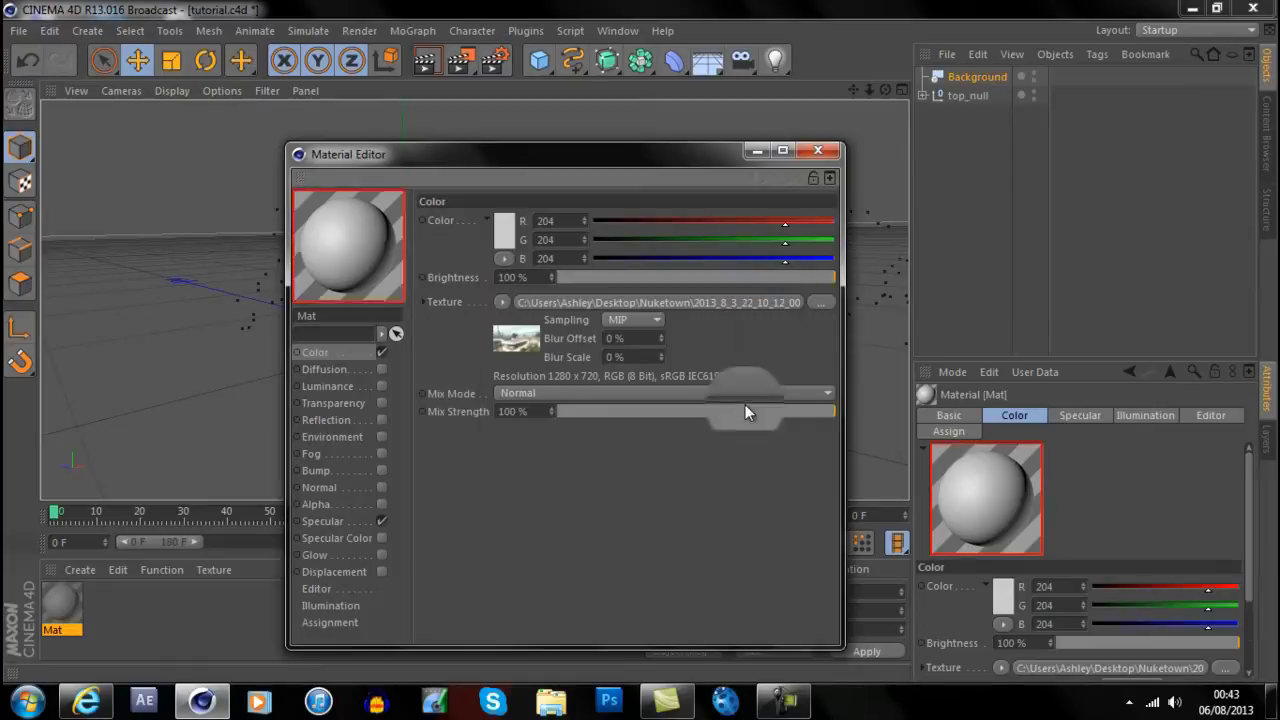
# - Calculate the texture's movie frame range in its animation settings, and assign the material to the Background object
pyautogui.click(513, 343)
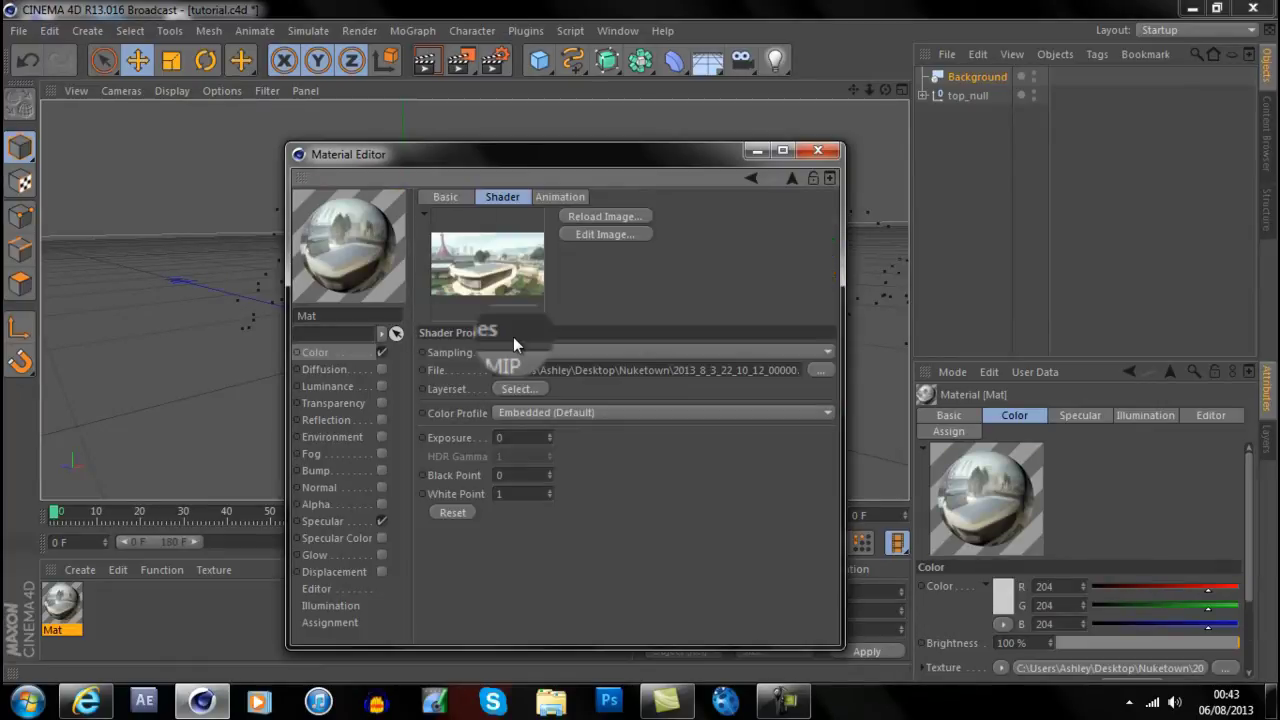
pyautogui.click(553, 198)
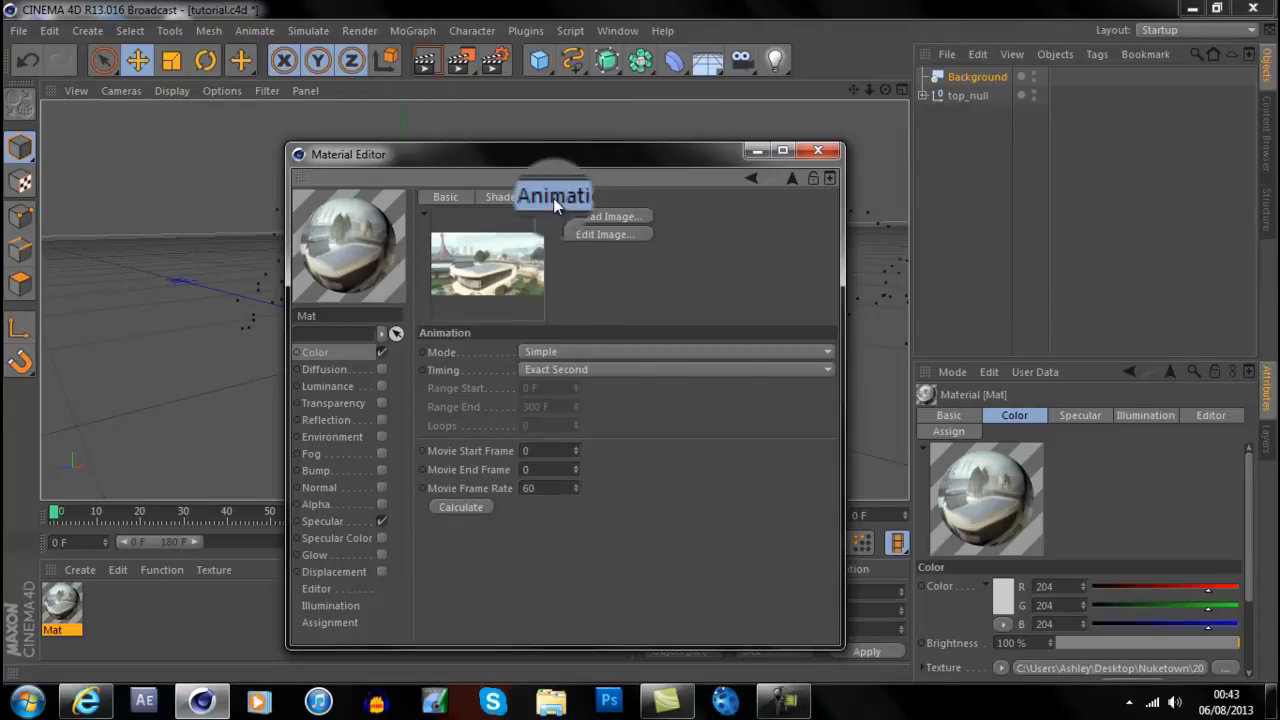
pyautogui.click(454, 510)
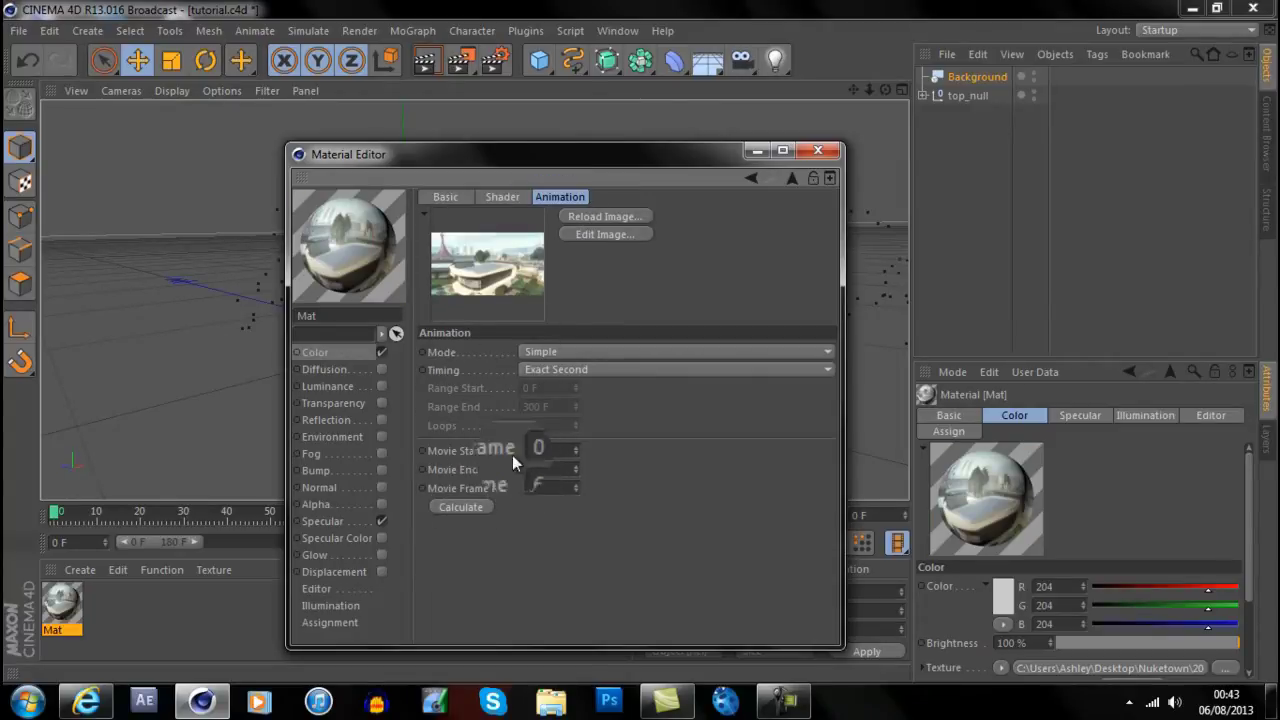
pyautogui.click(811, 156)
pyautogui.moveTo(58, 618); pyautogui.dragTo(991, 75)
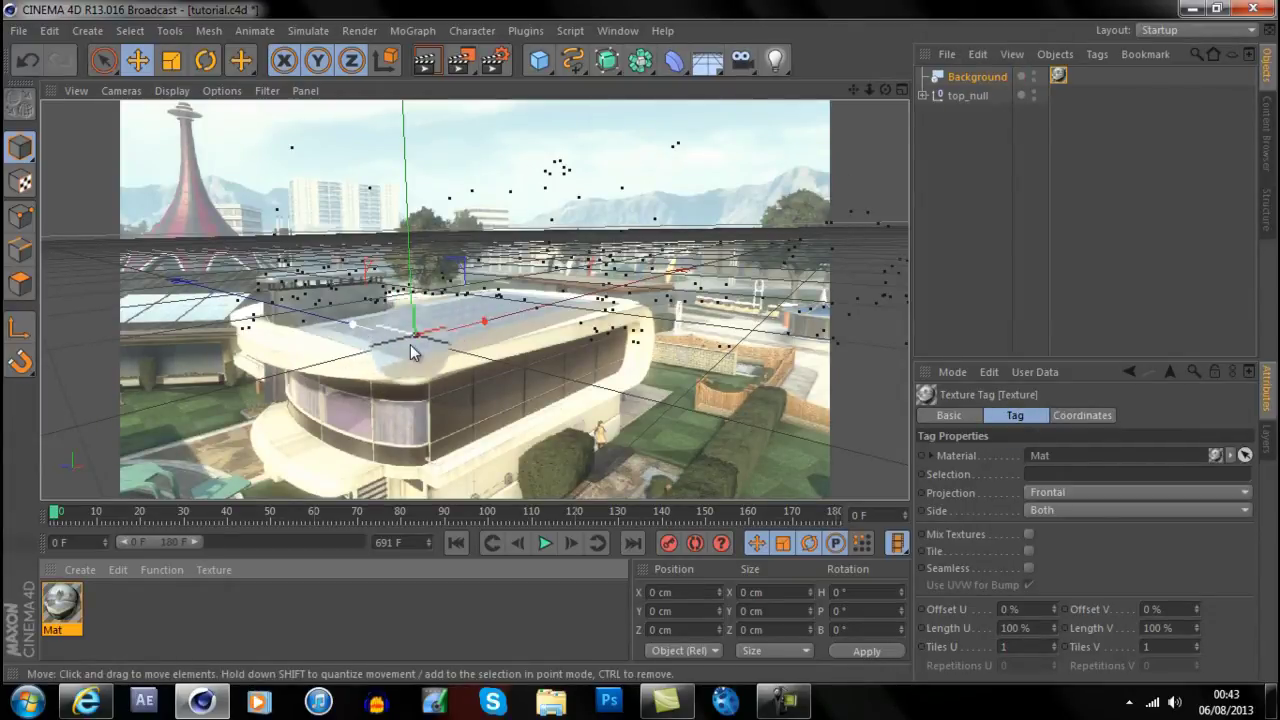
# - Extend the visible timeline range to frame 691 and scrub through the clip to check the tracked background, returning to frame 0
pyautogui.moveTo(319, 511); pyautogui.dragTo(829, 512)
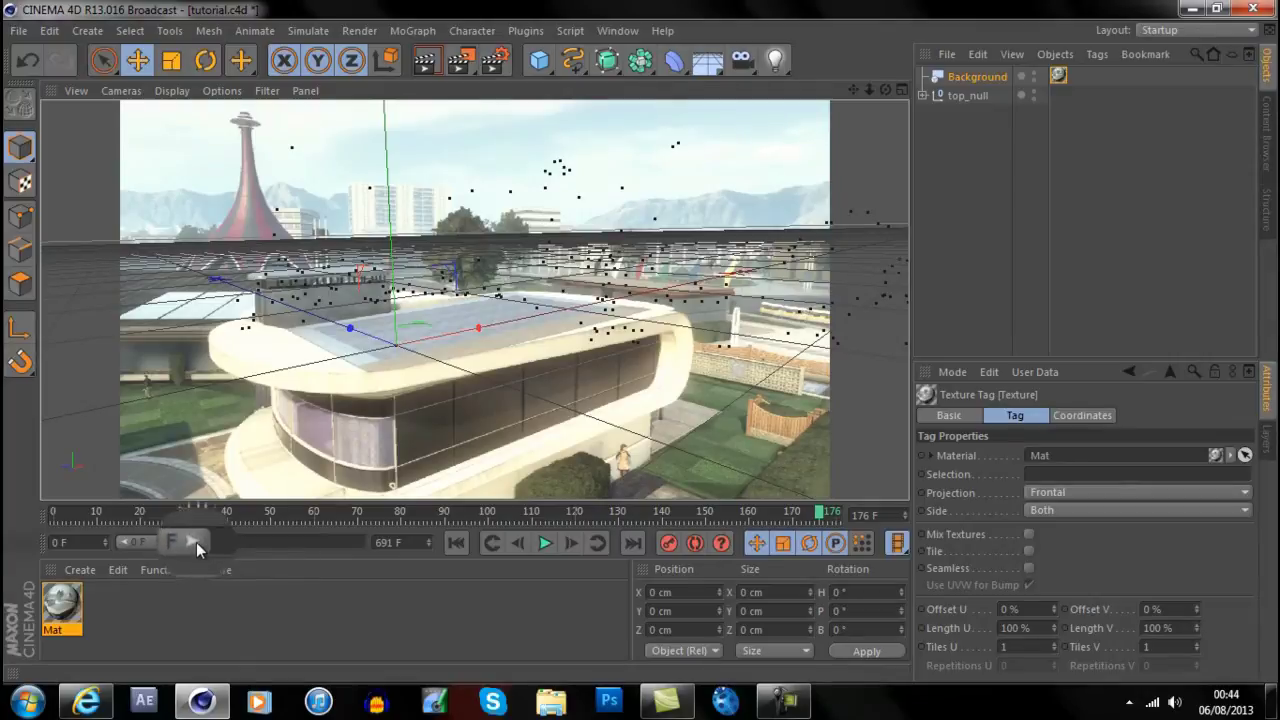
pyautogui.moveTo(196, 542); pyautogui.dragTo(345, 542)
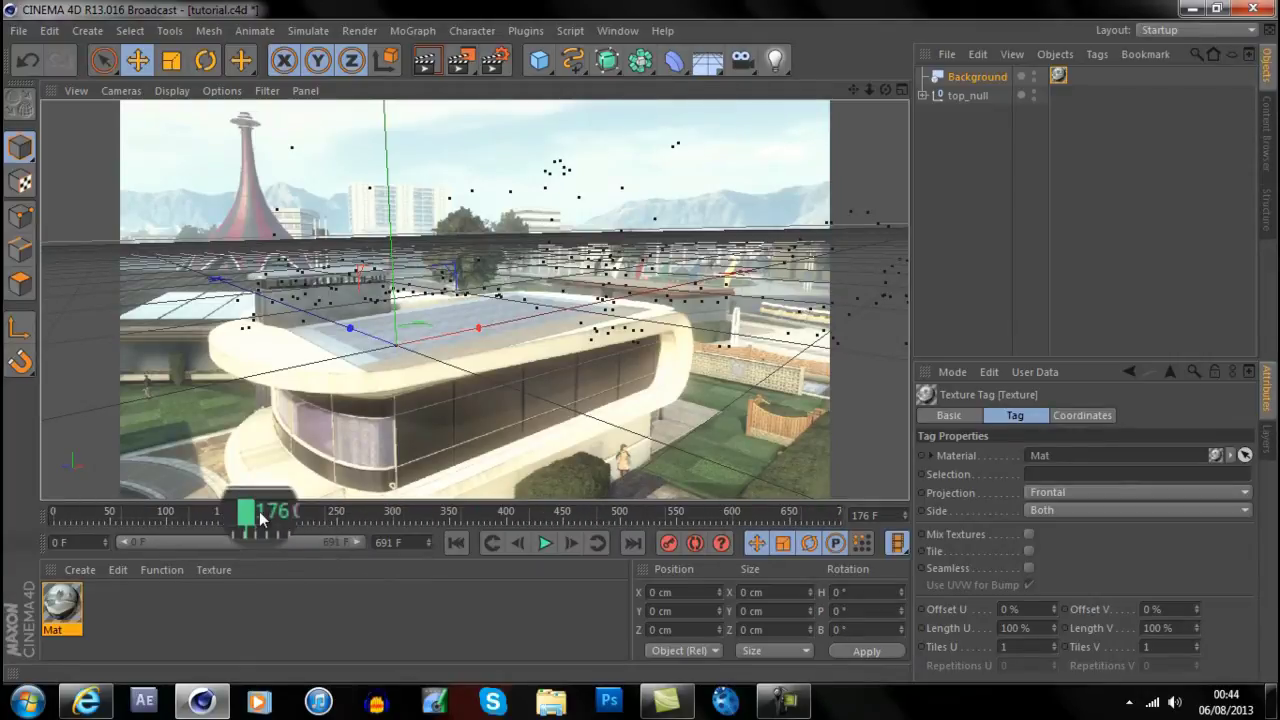
pyautogui.moveTo(255, 513); pyautogui.dragTo(658, 515)
pyautogui.moveTo(478, 518); pyautogui.dragTo(55, 513)
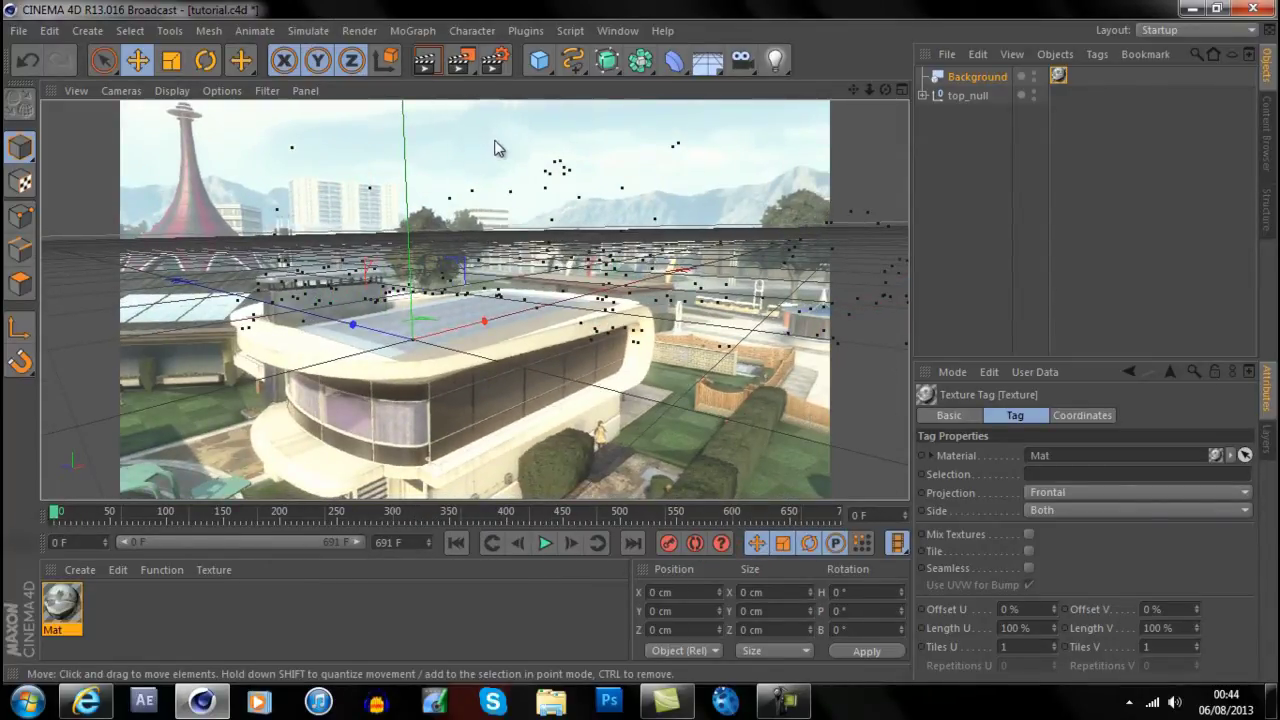
# - Add a MoText object, scale it down to about 55 cm wide, and check it against the roof up to frame 224
pyautogui.click(412, 30)
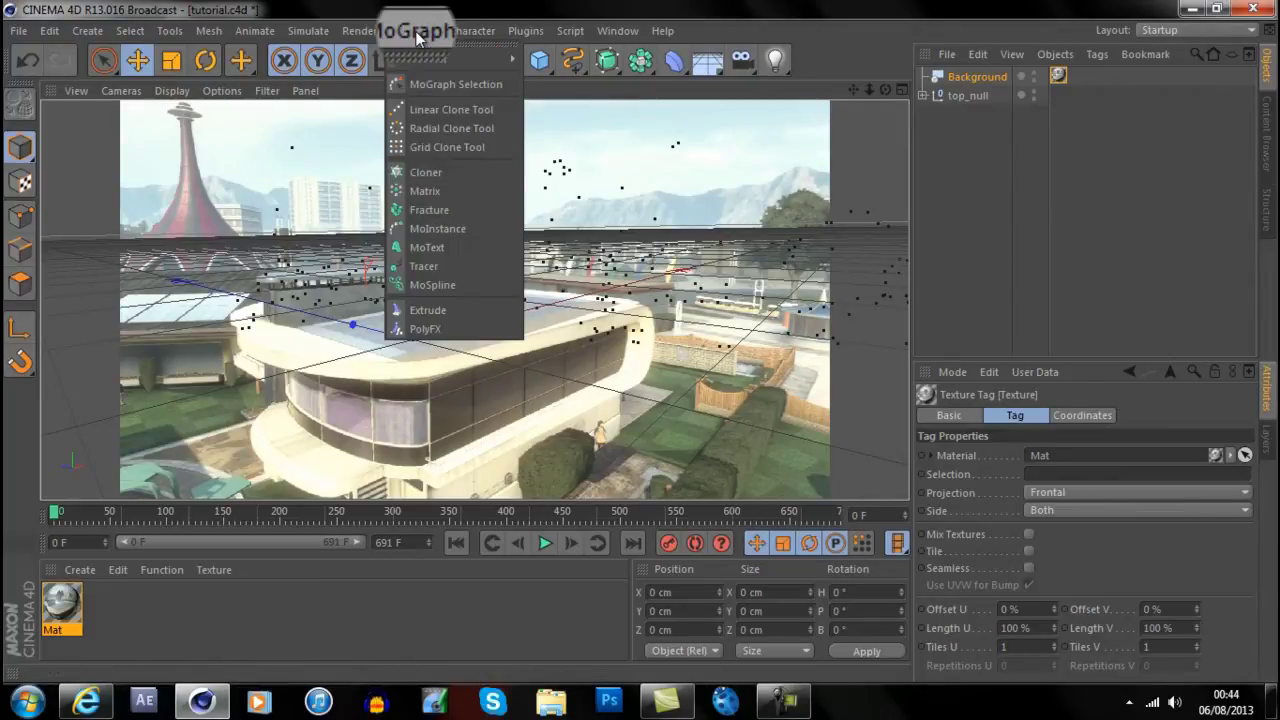
pyautogui.click(453, 251)
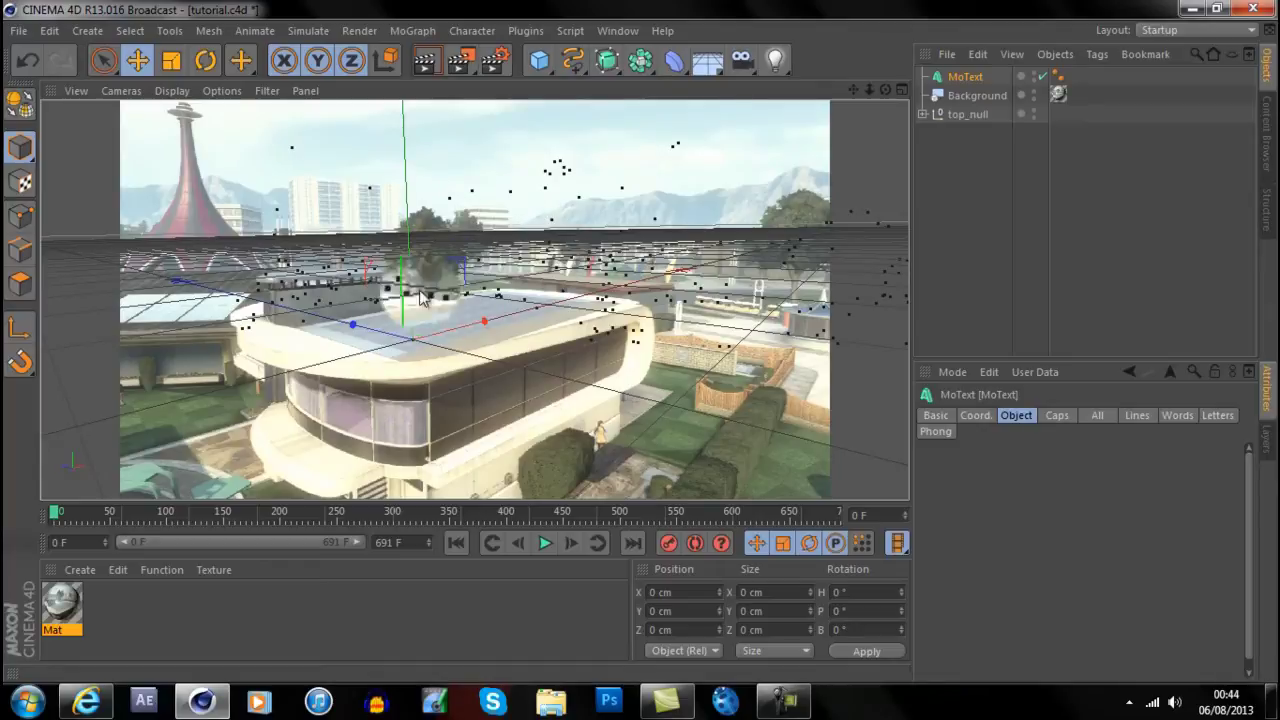
pyautogui.click(171, 62)
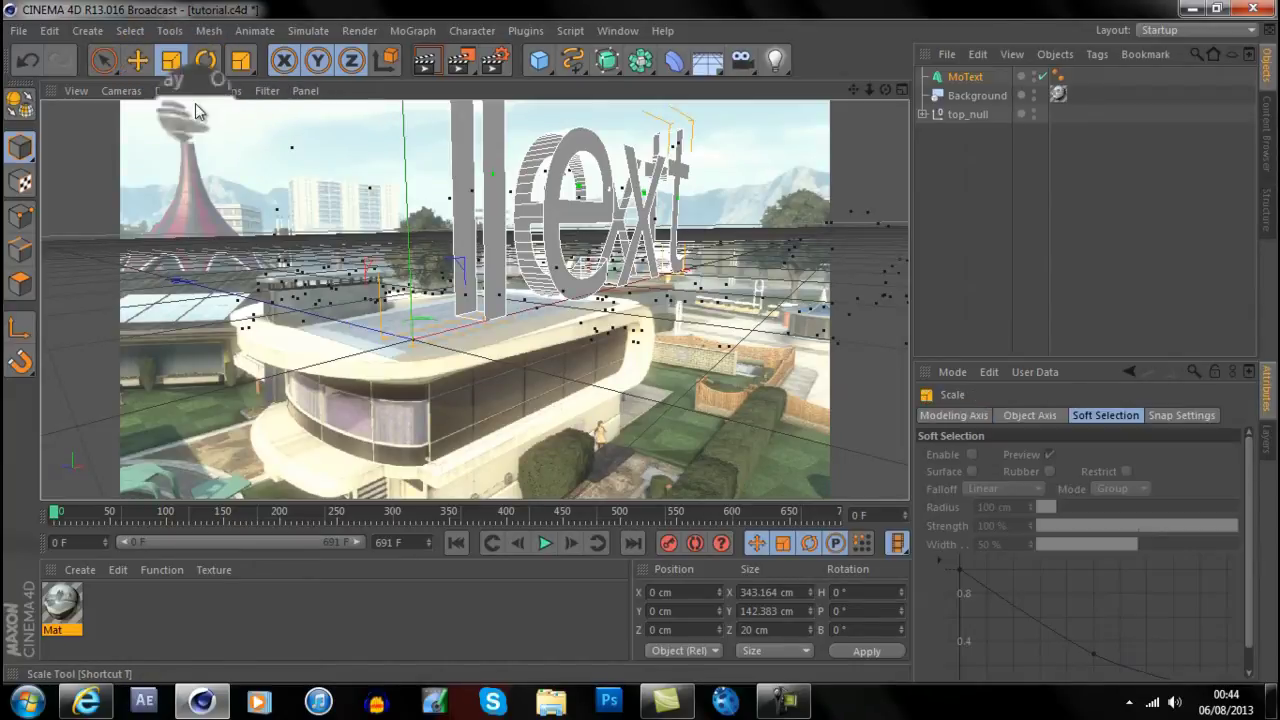
pyautogui.moveTo(463, 265); pyautogui.dragTo(352, 298)
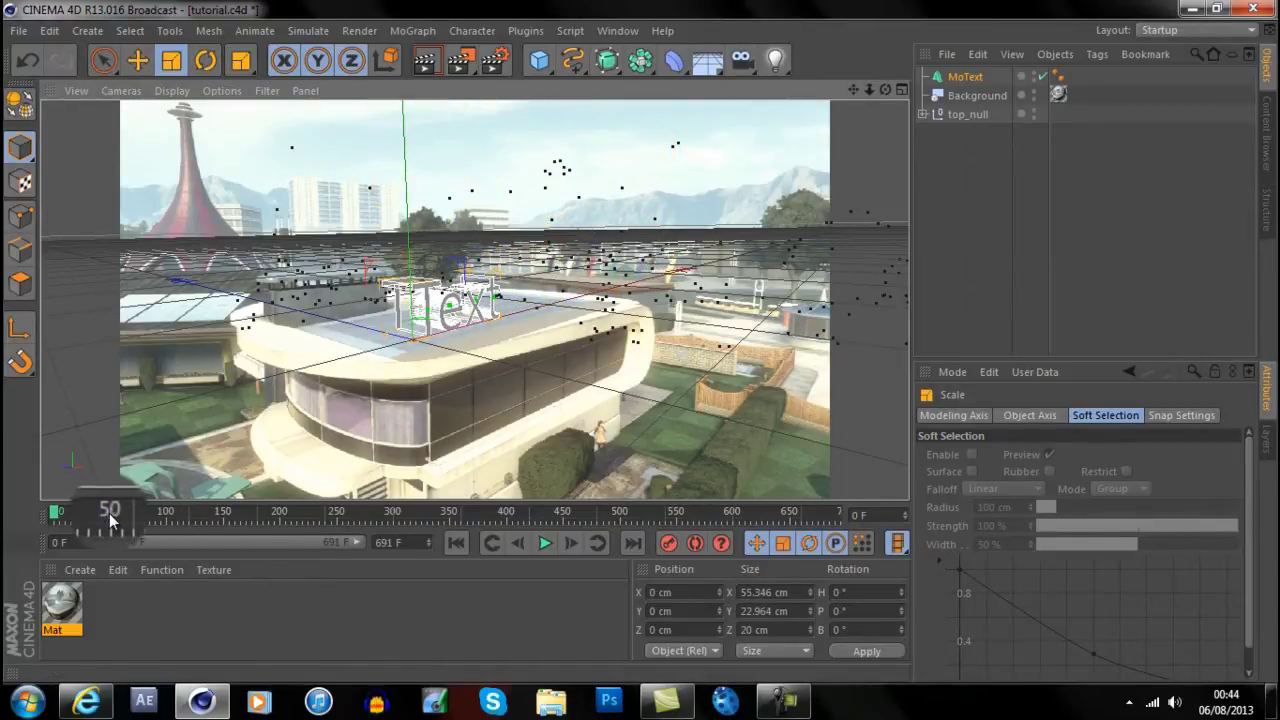
pyautogui.moveTo(109, 514); pyautogui.dragTo(330, 493)
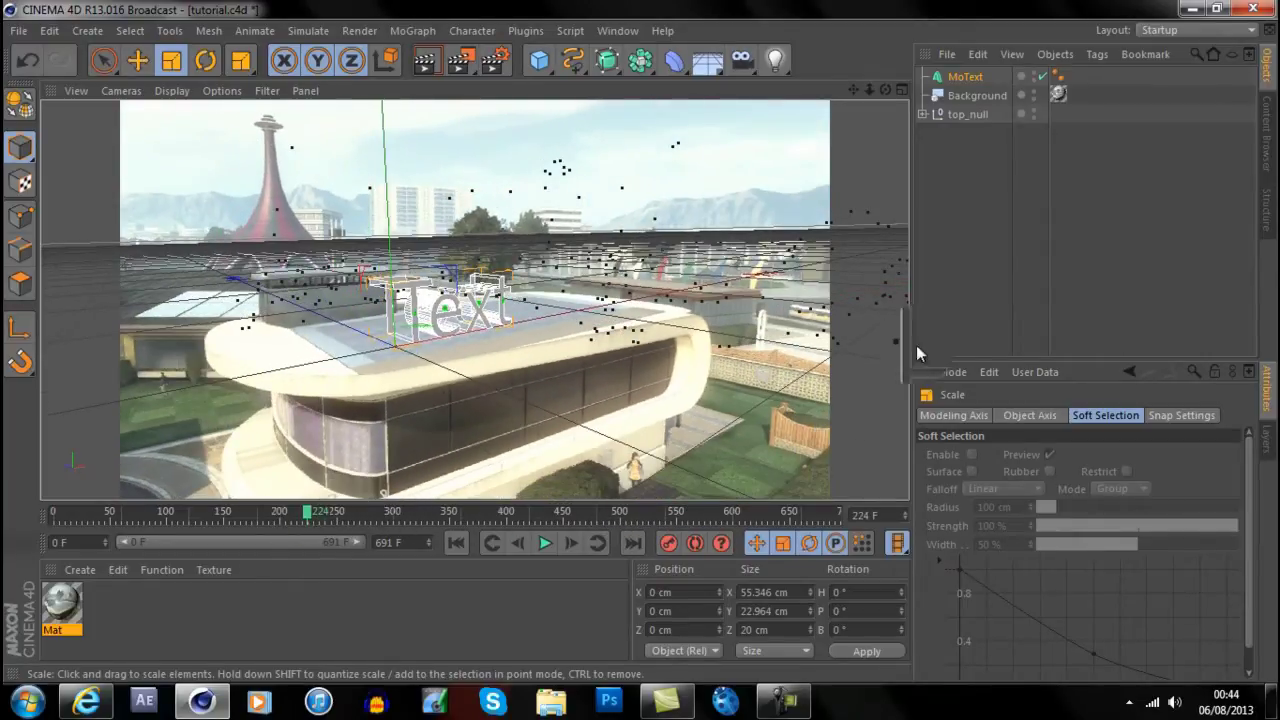
# - Set the MoText extrusion depth to 10 and change its text to "Tutorial"
pyautogui.click(967, 78)
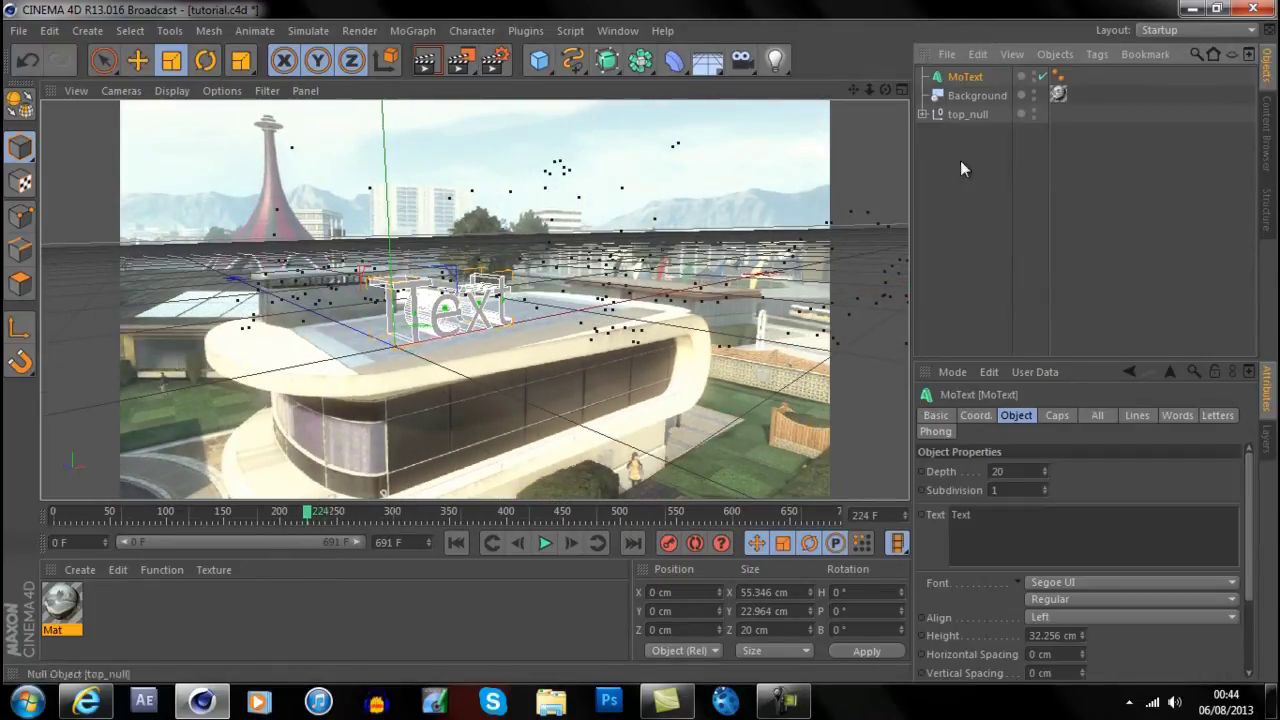
pyautogui.write('10')
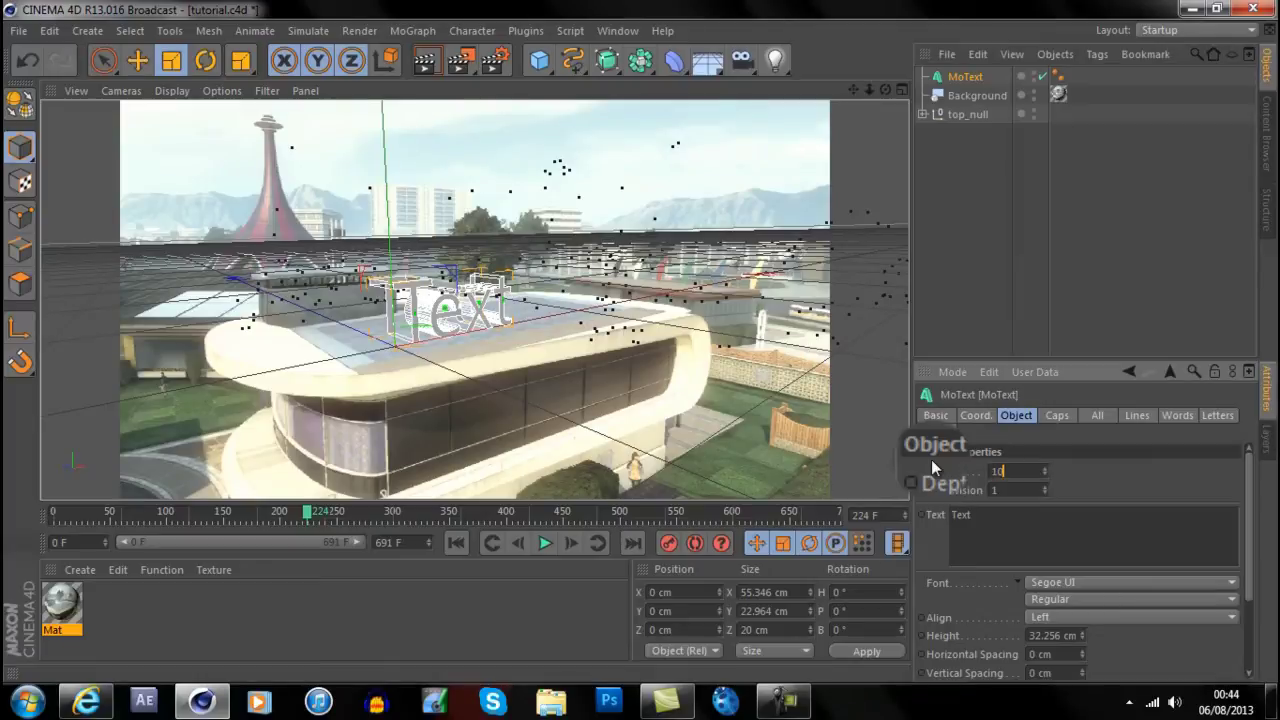
pyautogui.press('Return')
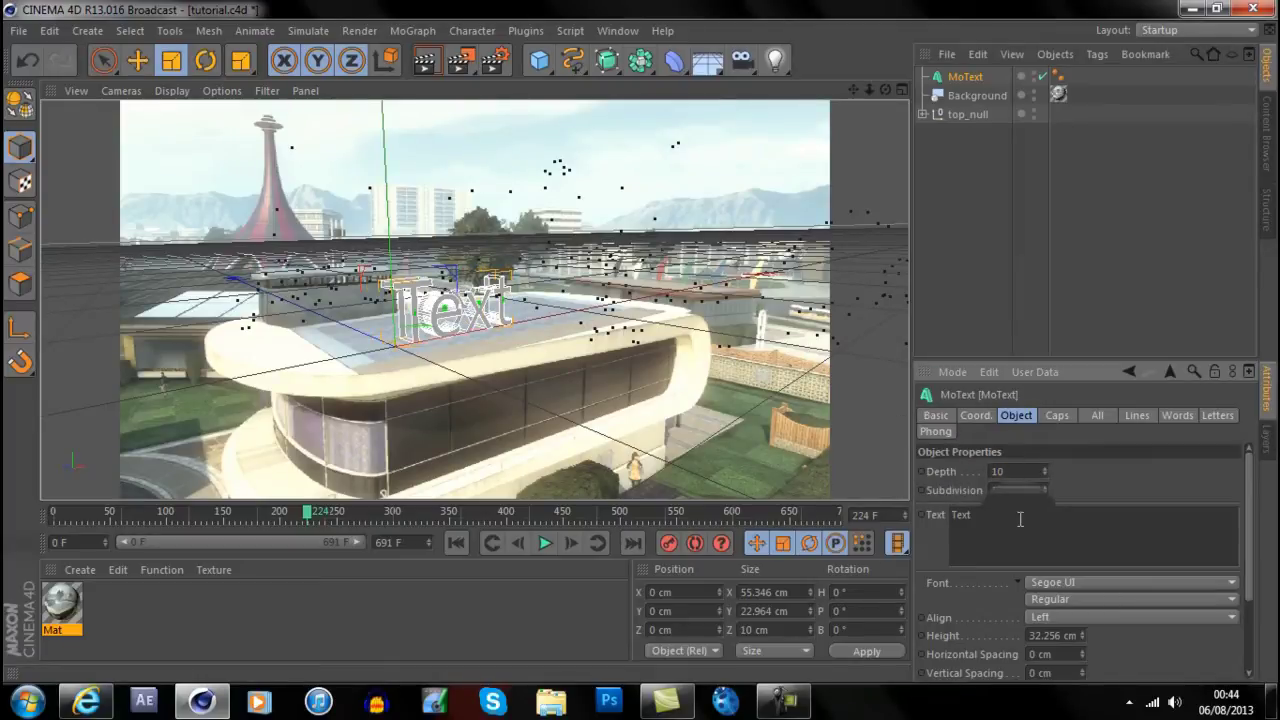
pyautogui.press('Tab')
pyautogui.press('BackSpace')
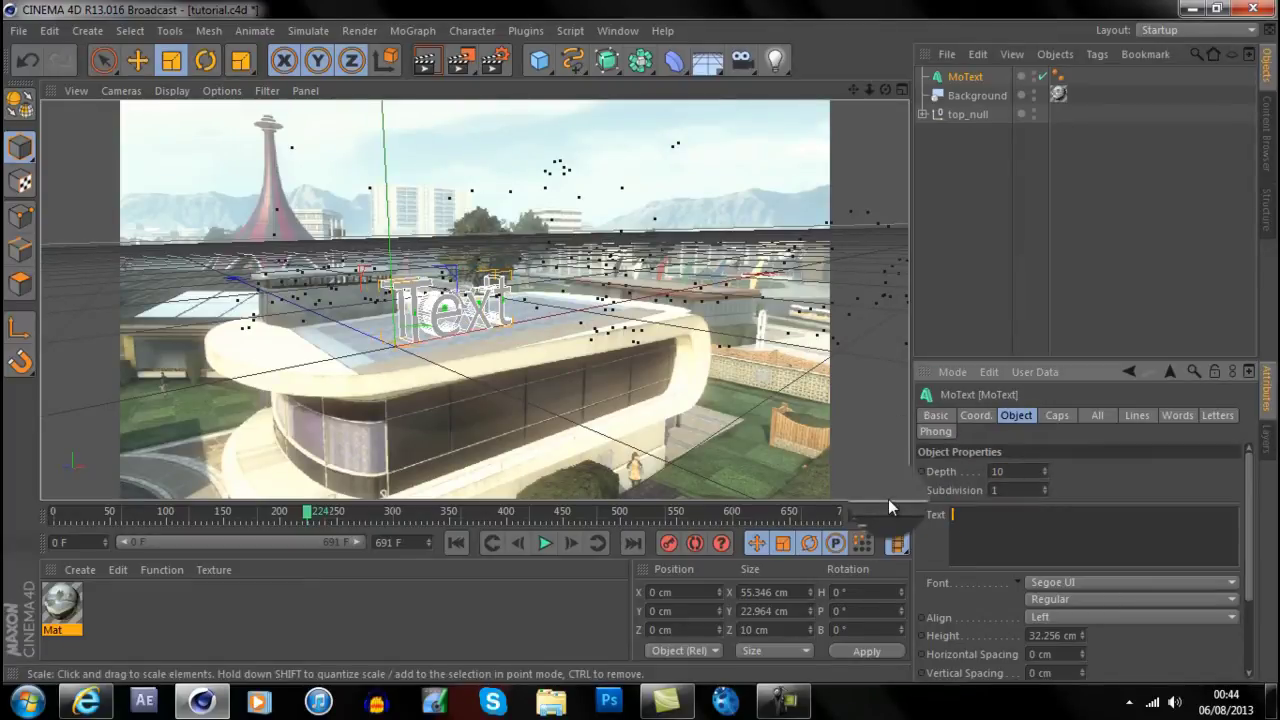
pyautogui.write('Tutorial')
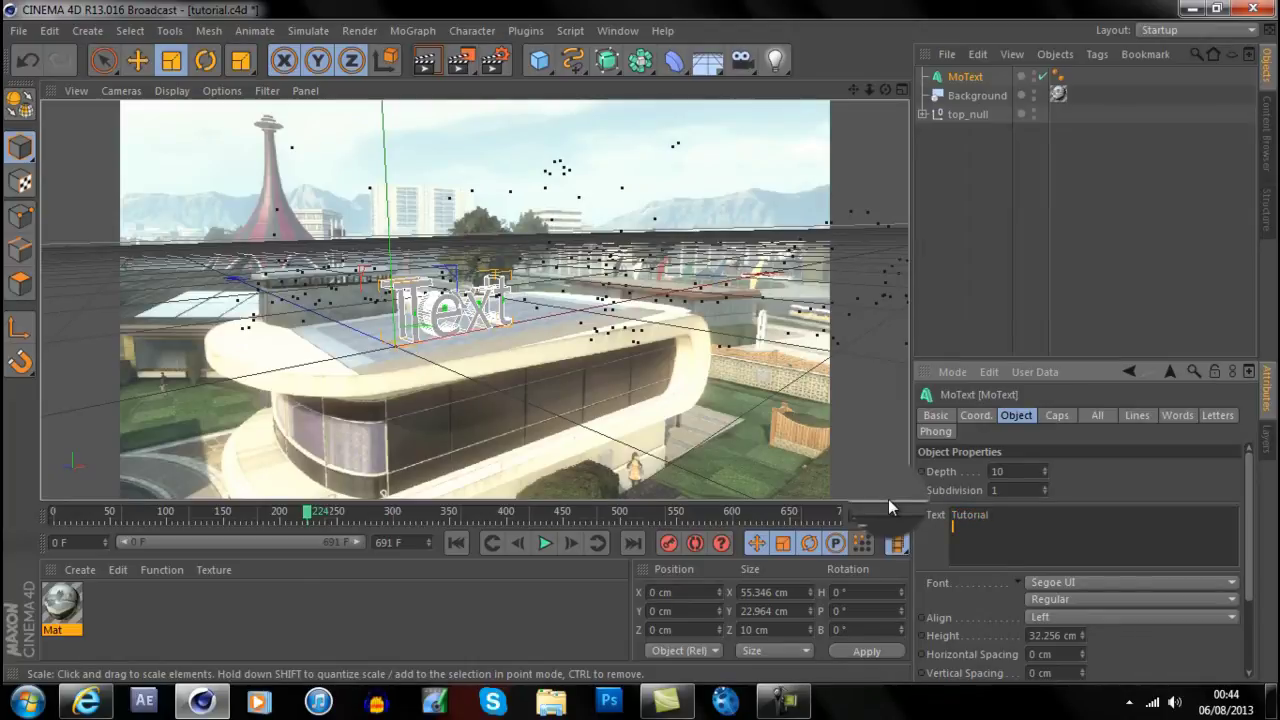
pyautogui.click(1064, 479)
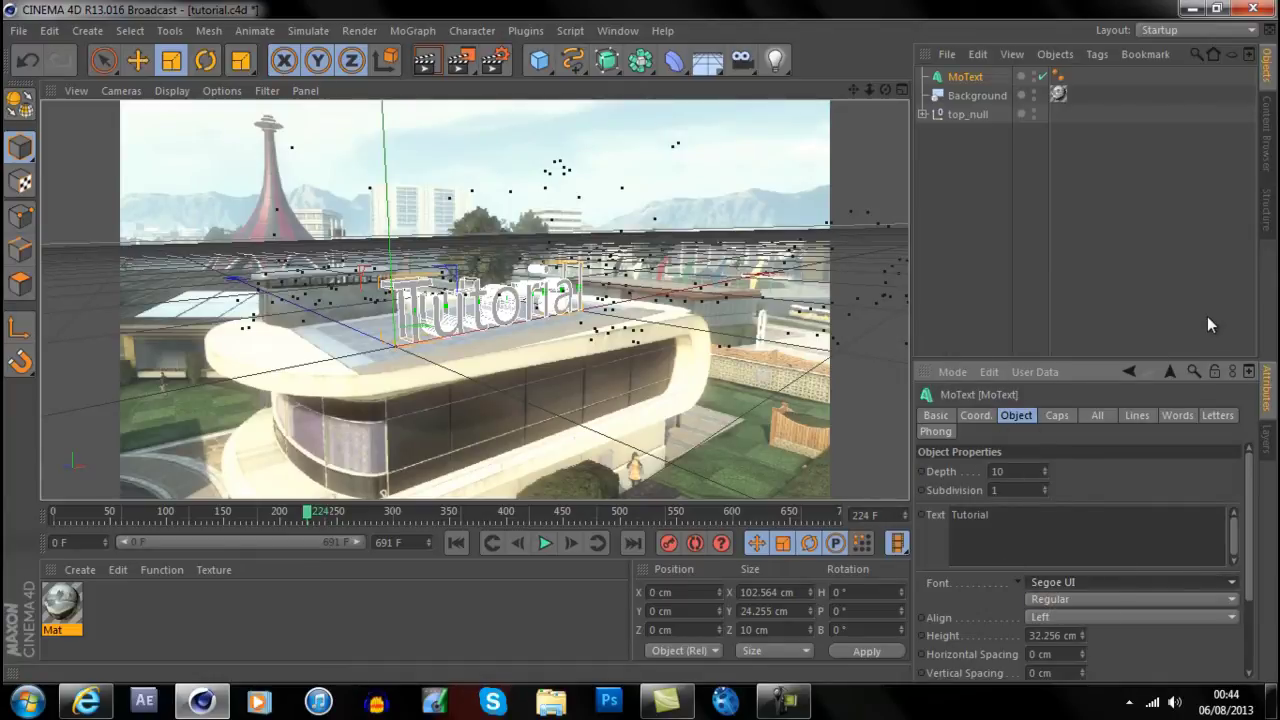
# - Change the MoText font to Ethnocentric Rg and set its alignment to Middle
pyautogui.scroll(5, 1180, 300)
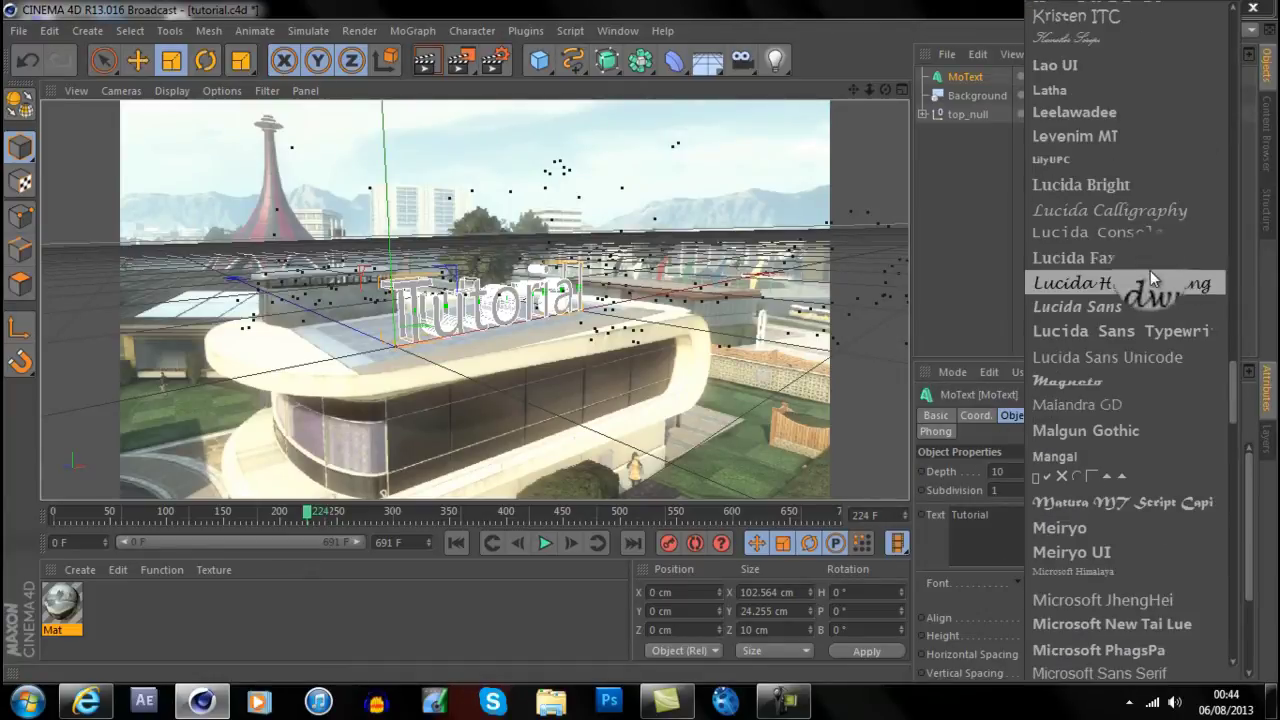
pyautogui.scroll(15, 1145, 270)
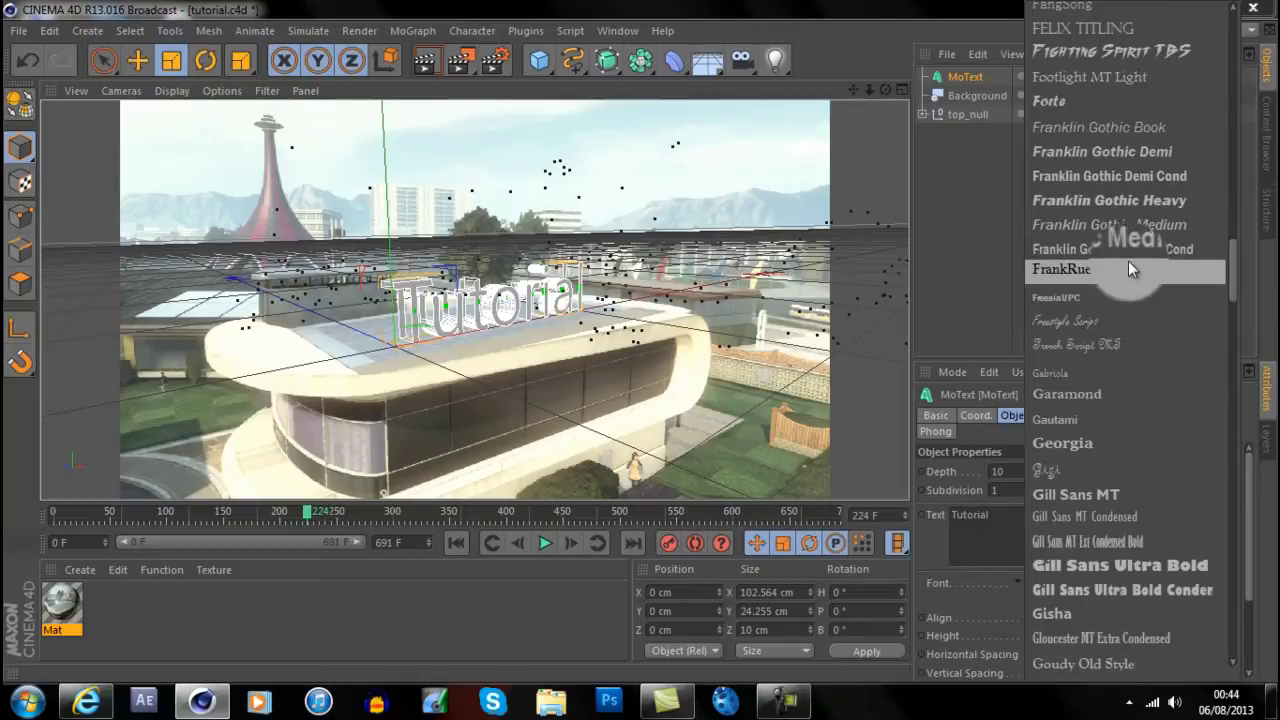
pyautogui.scroll(2, 1128, 260)
pyautogui.click(1119, 54)
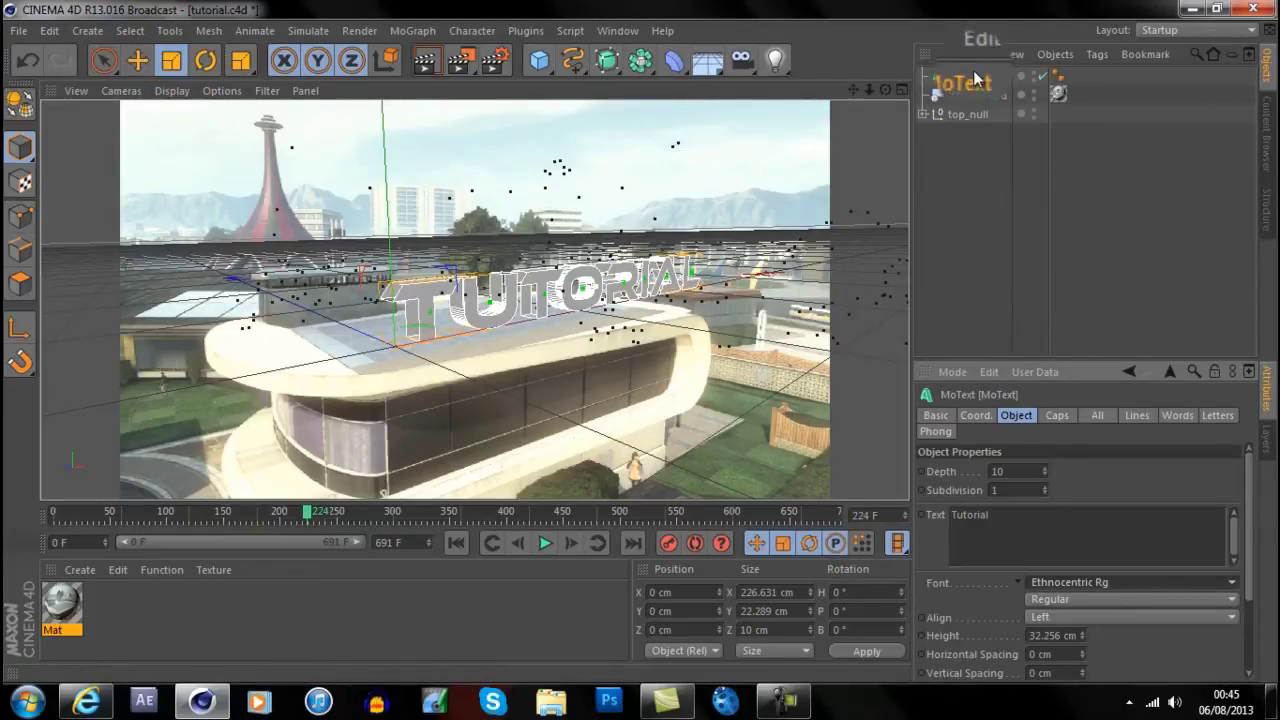
pyautogui.click(1049, 620)
pyautogui.click(1067, 583)
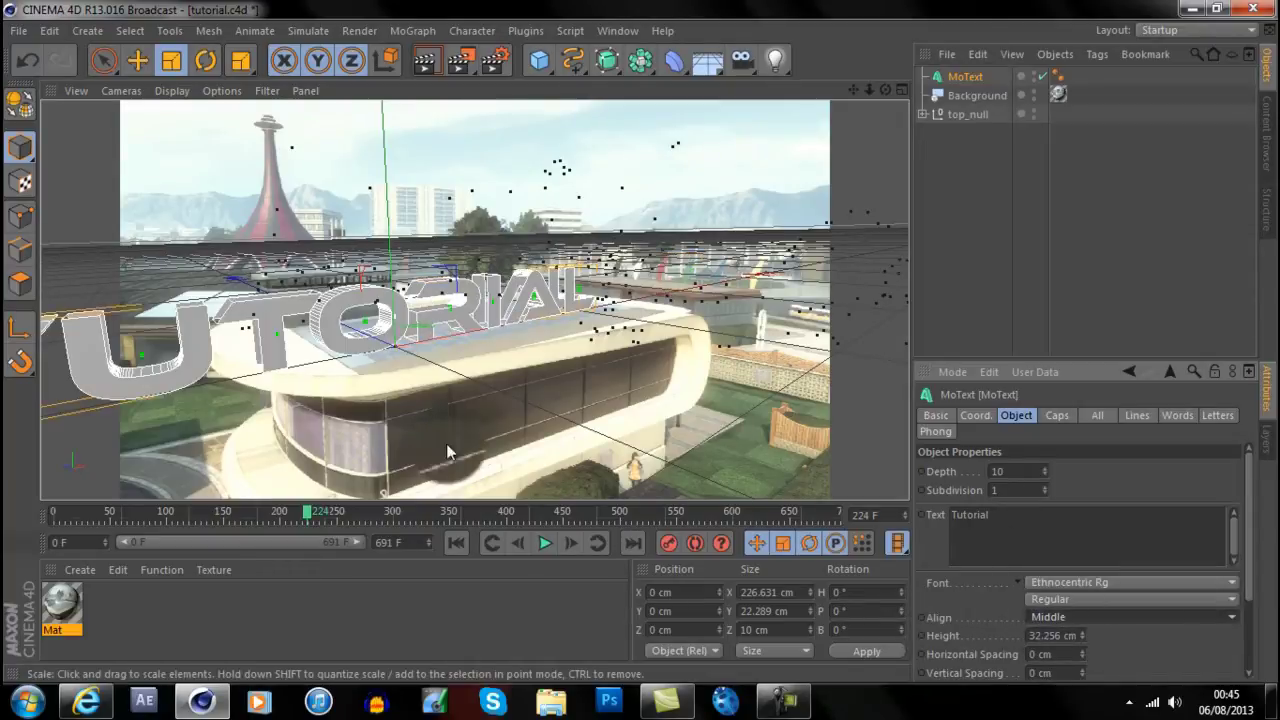
# - Move the text along the X axis to about 89 cm and scale it down to about 174 cm wide
pyautogui.click(138, 60)
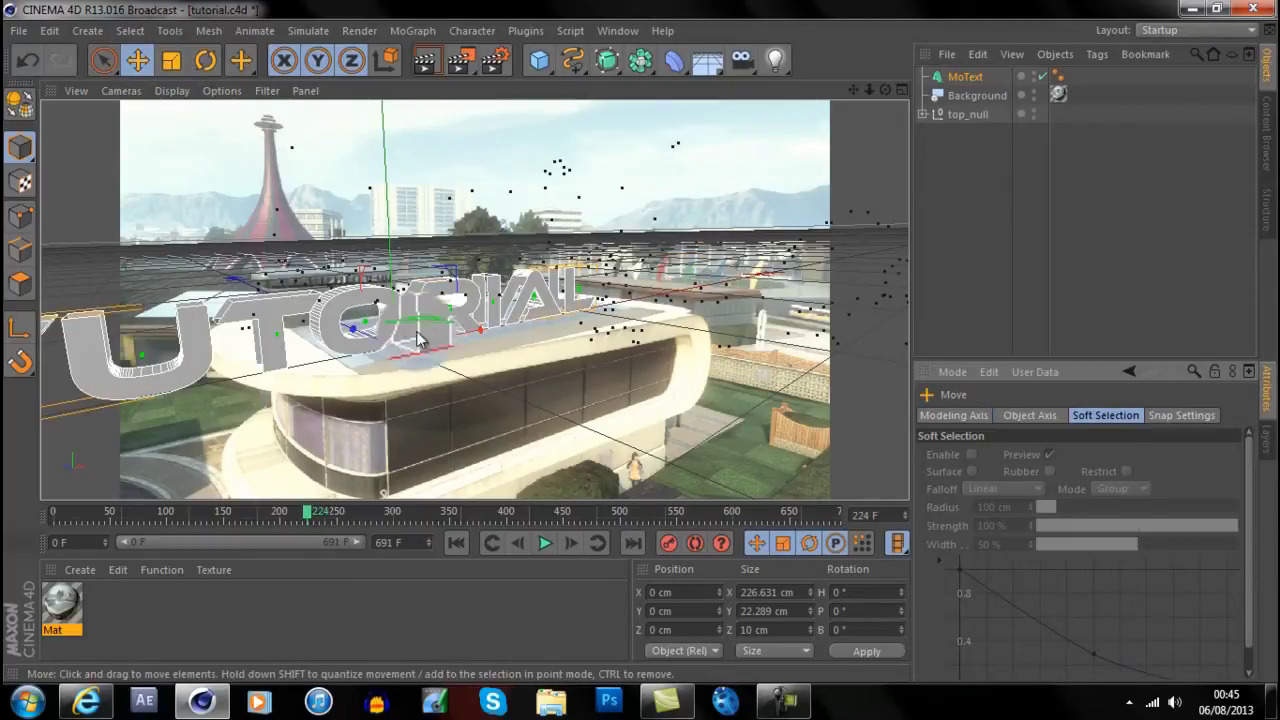
pyautogui.moveTo(422, 336); pyautogui.dragTo(588, 323)
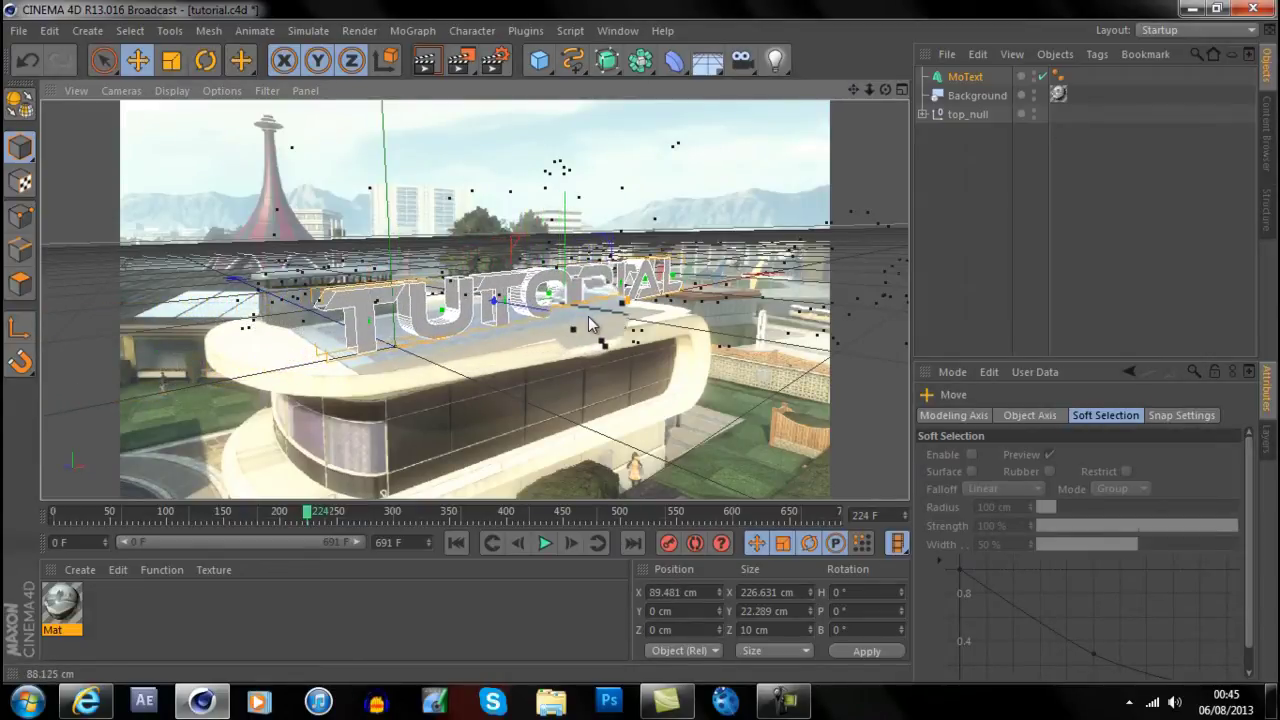
pyautogui.click(171, 60)
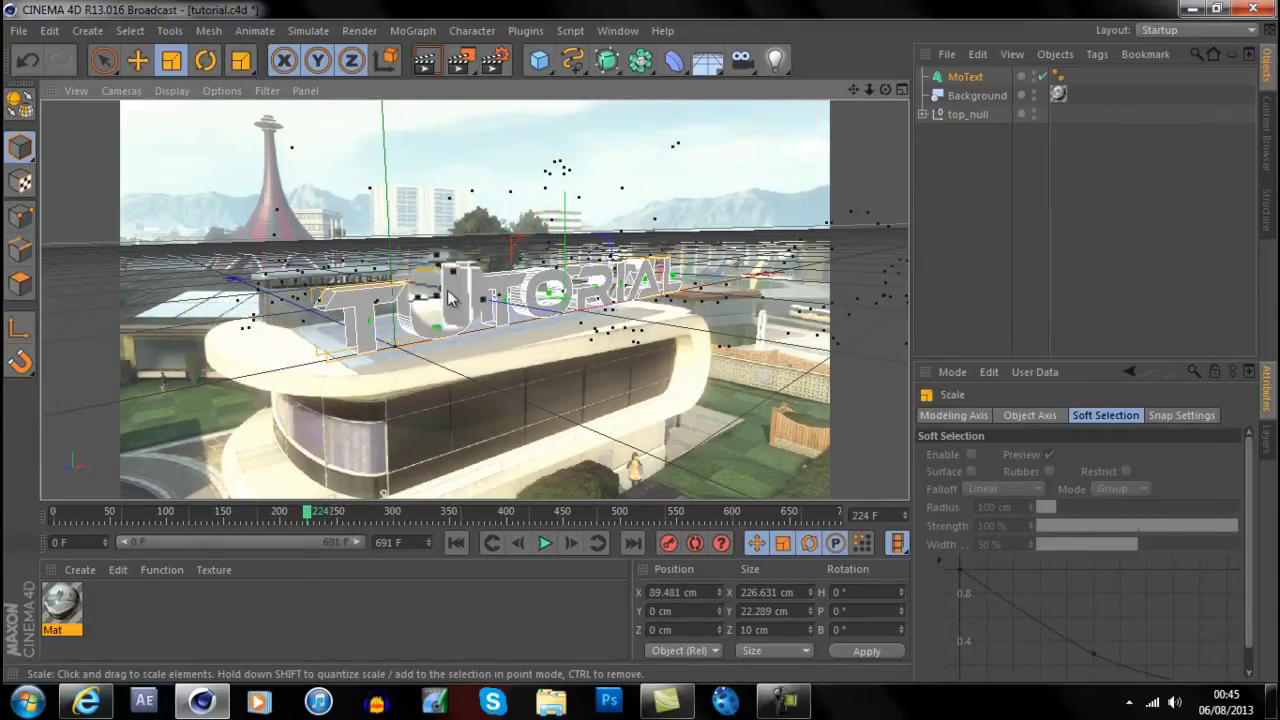
pyautogui.moveTo(606, 258); pyautogui.dragTo(588, 258)
# - Shift the text back along the X axis to about 59 cm and scale it down to about 155 cm wide
pyautogui.click(137, 60)
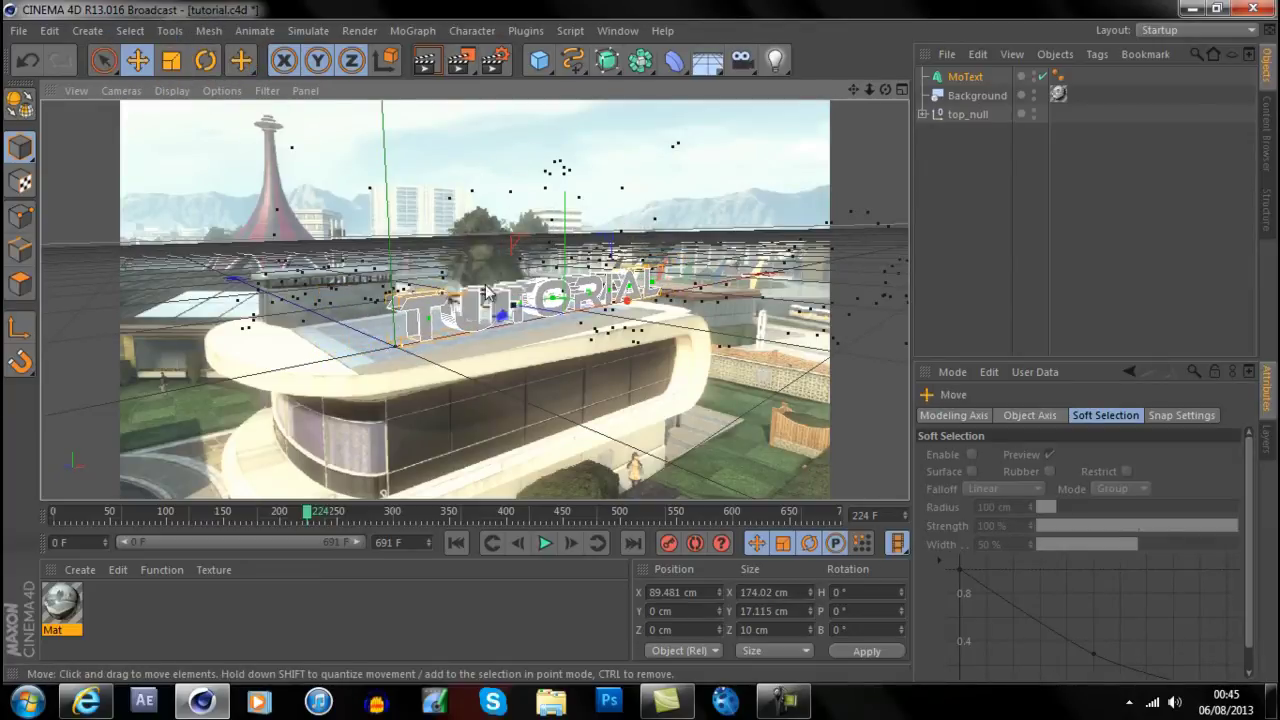
pyautogui.moveTo(486, 290); pyautogui.dragTo(557, 322)
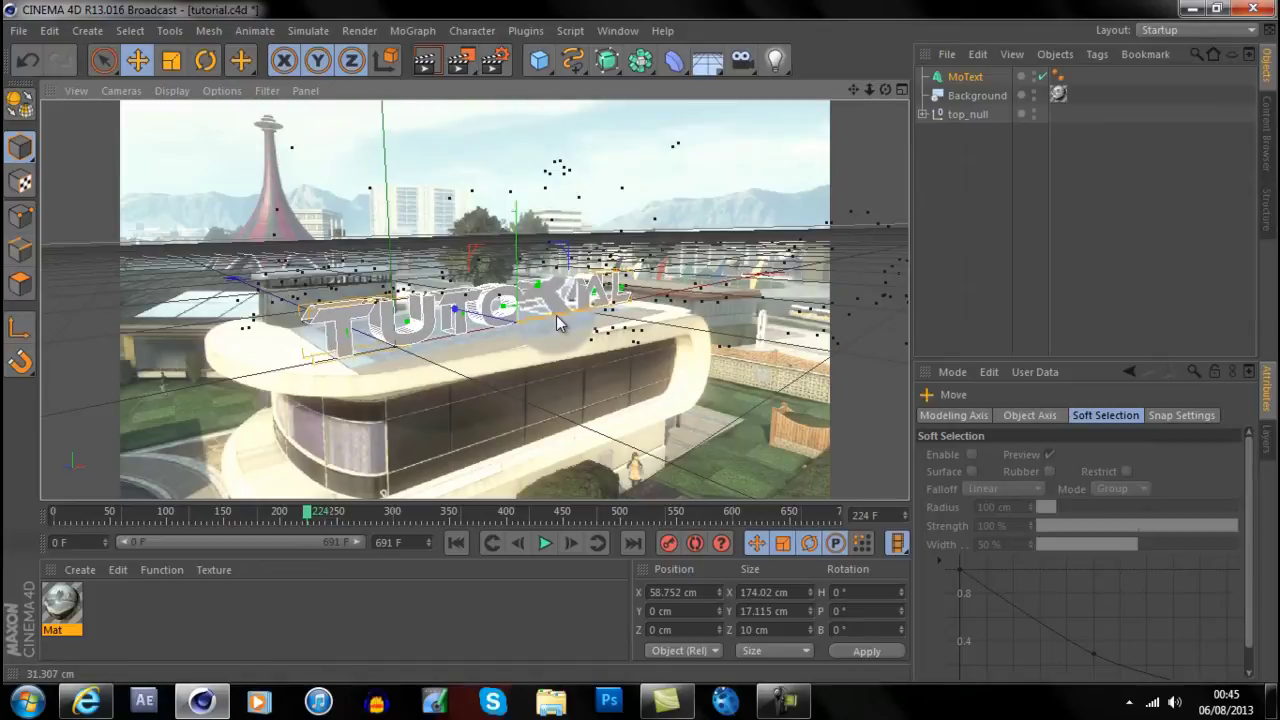
pyautogui.click(171, 60)
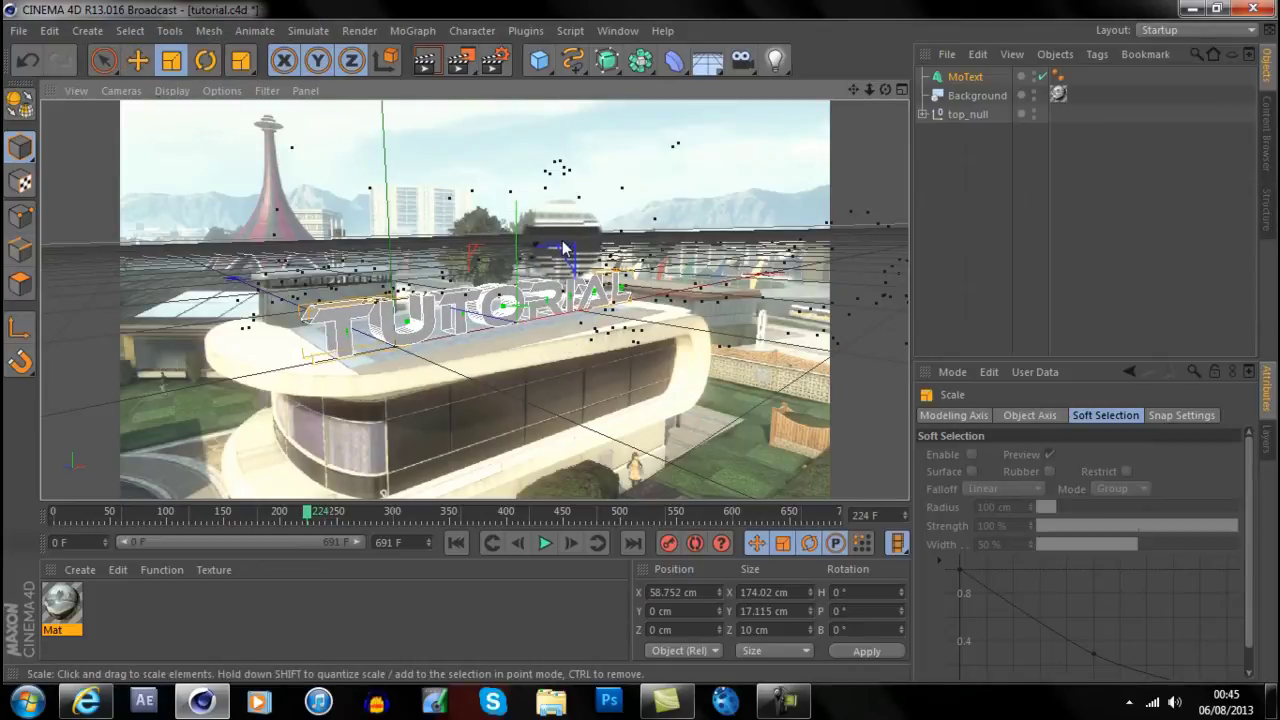
pyautogui.click(563, 249)
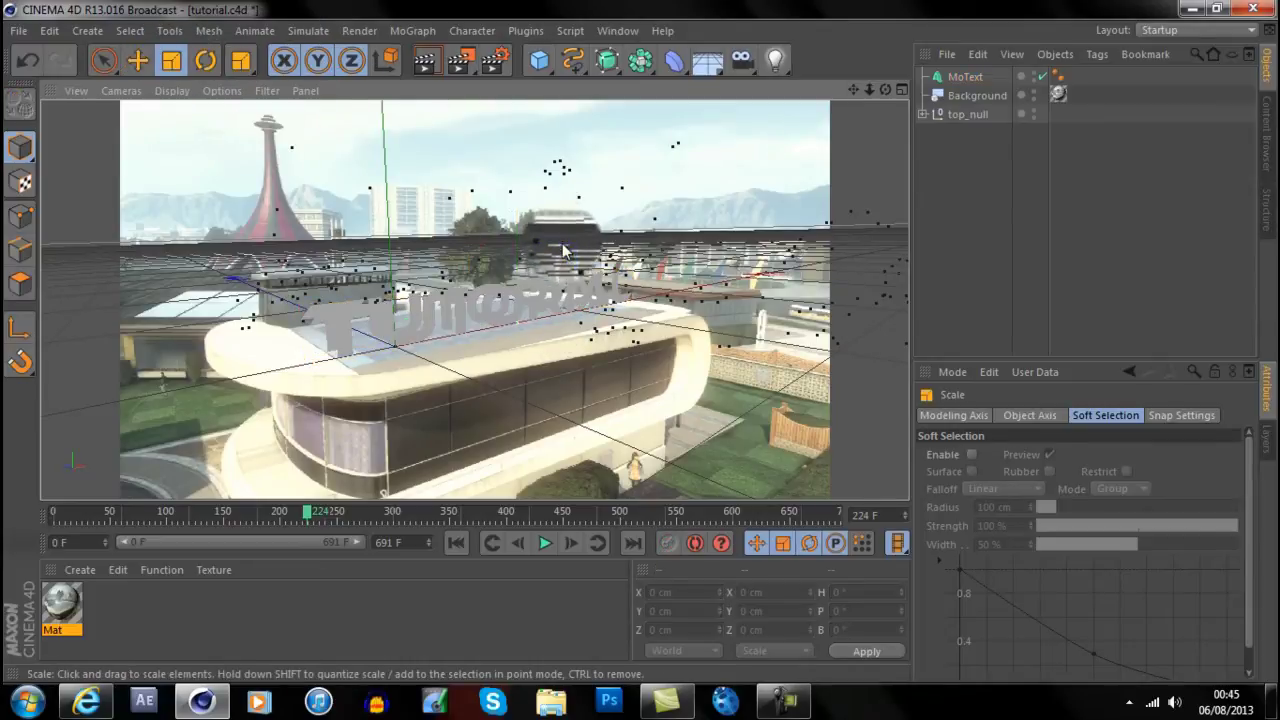
pyautogui.click(972, 80)
pyautogui.moveTo(574, 258); pyautogui.dragTo(555, 257)
# - Fine-tune the text's X position to about 54 cm and render the view at frame 251
pyautogui.click(138, 62)
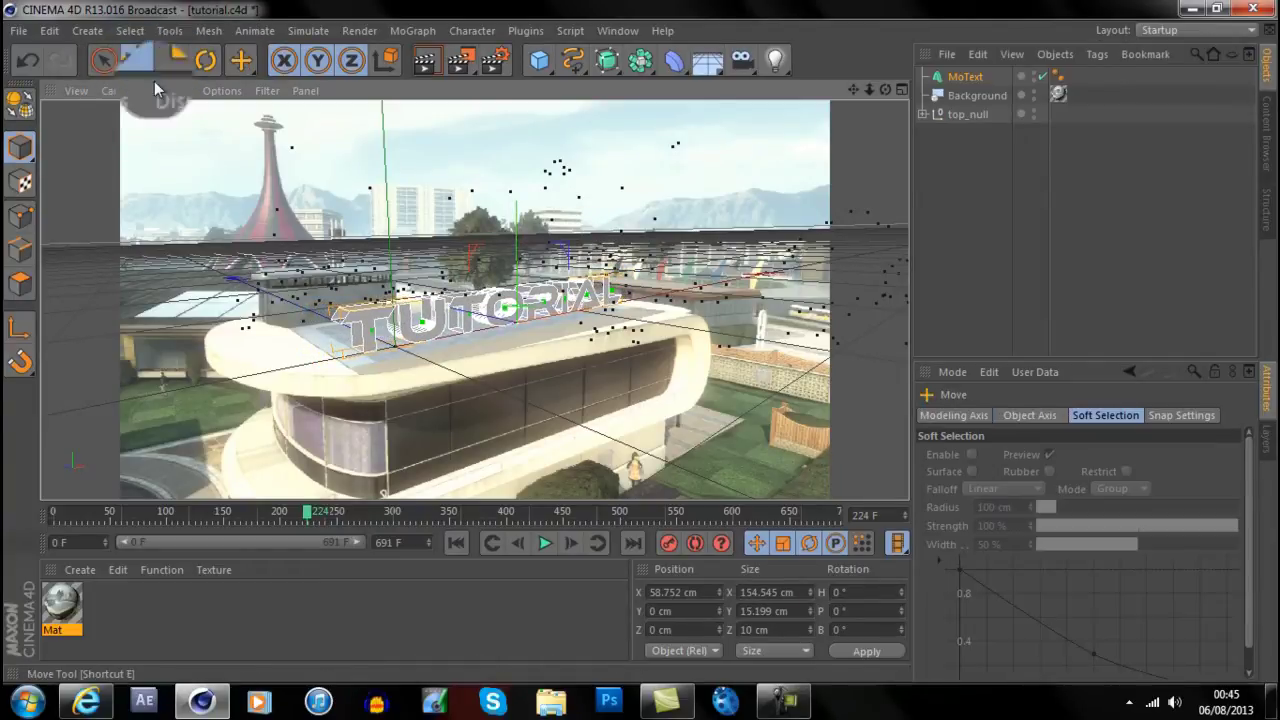
pyautogui.moveTo(574, 312); pyautogui.dragTo(556, 319)
pyautogui.moveTo(390, 518); pyautogui.dragTo(337, 485)
pyautogui.click(425, 66)
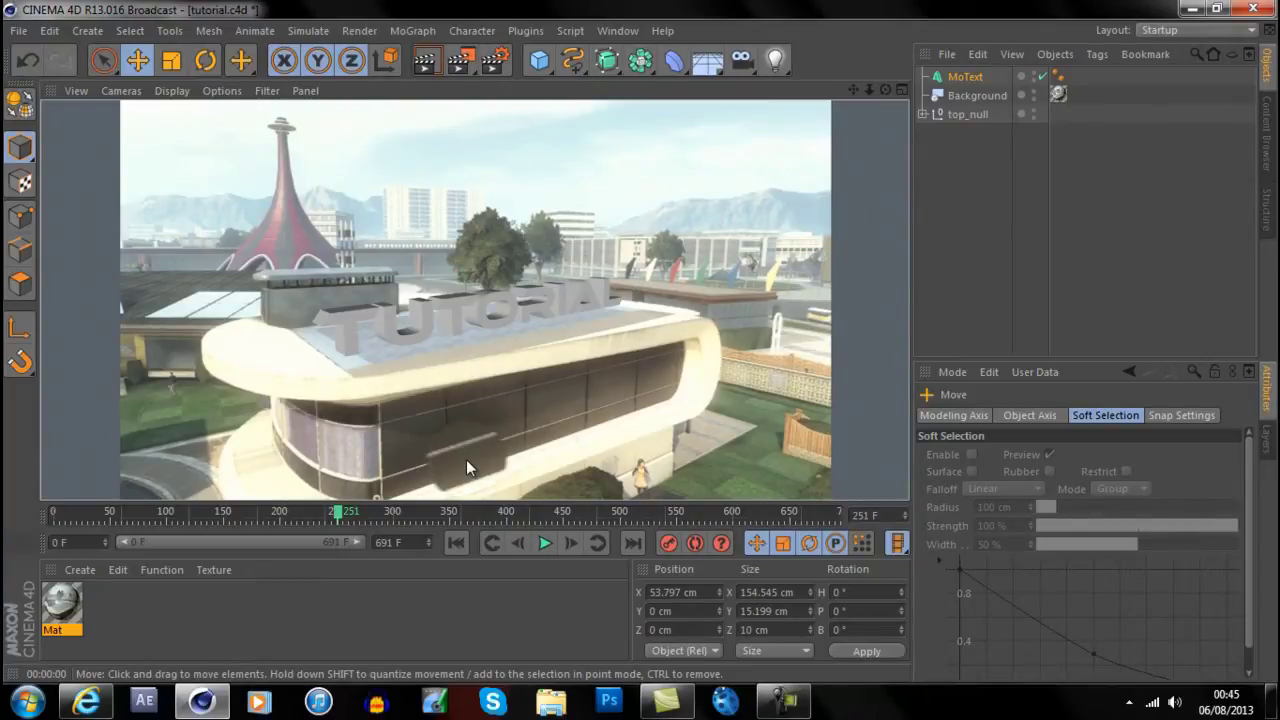
# - Create a new material and set its color to black (R 0, G 0, B 0)
pyautogui.click(82, 570)
pyautogui.click(116, 406)
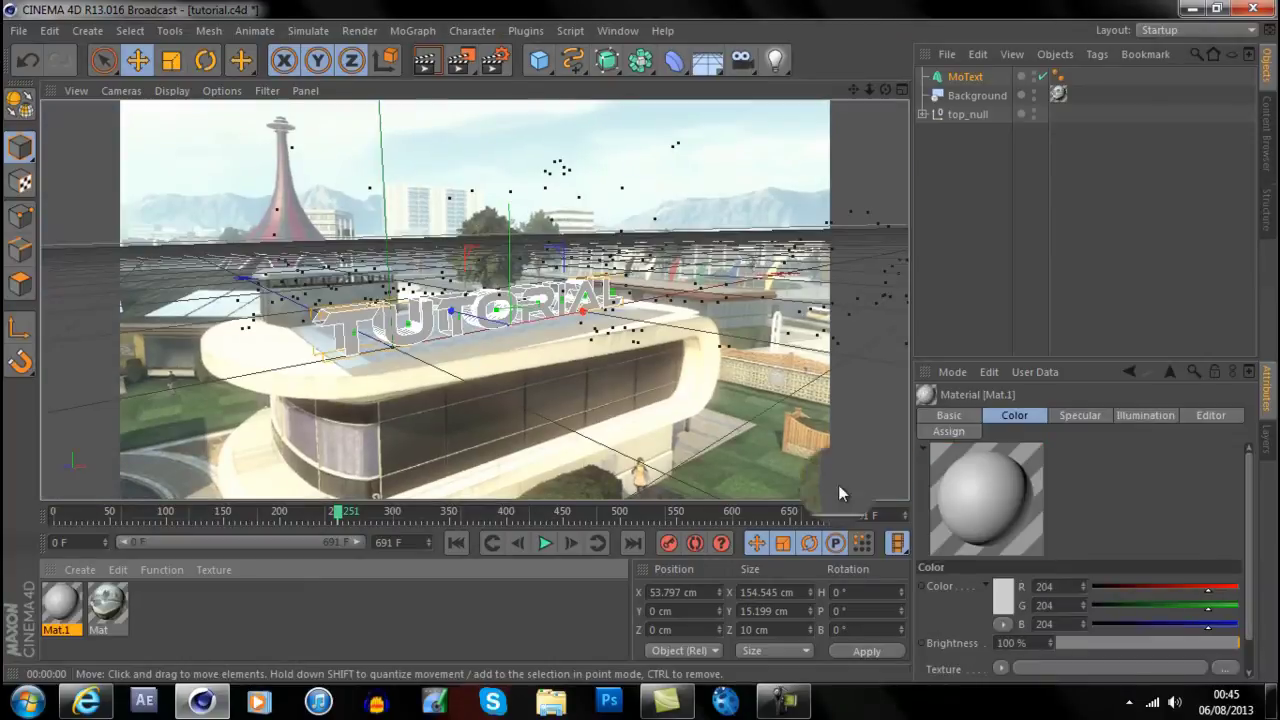
pyautogui.doubleClick(60, 612)
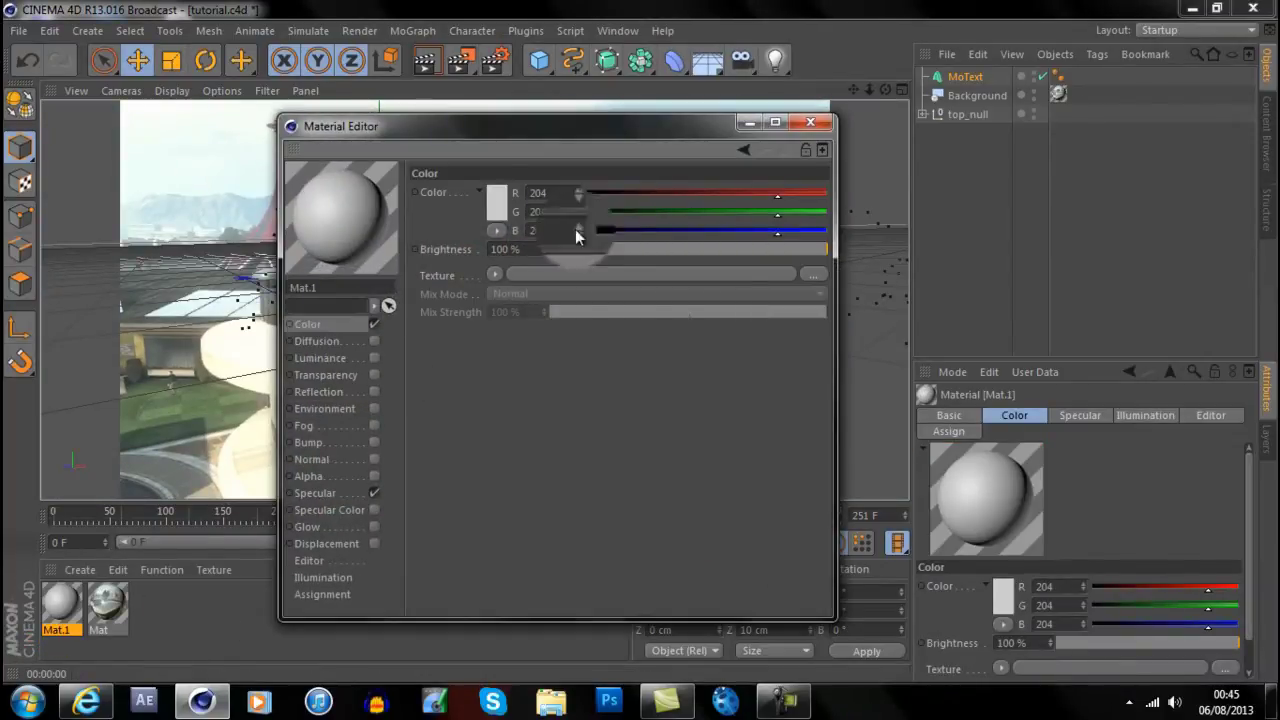
pyautogui.moveTo(632, 191); pyautogui.dragTo(580, 192)
pyautogui.moveTo(660, 211); pyautogui.dragTo(582, 231)
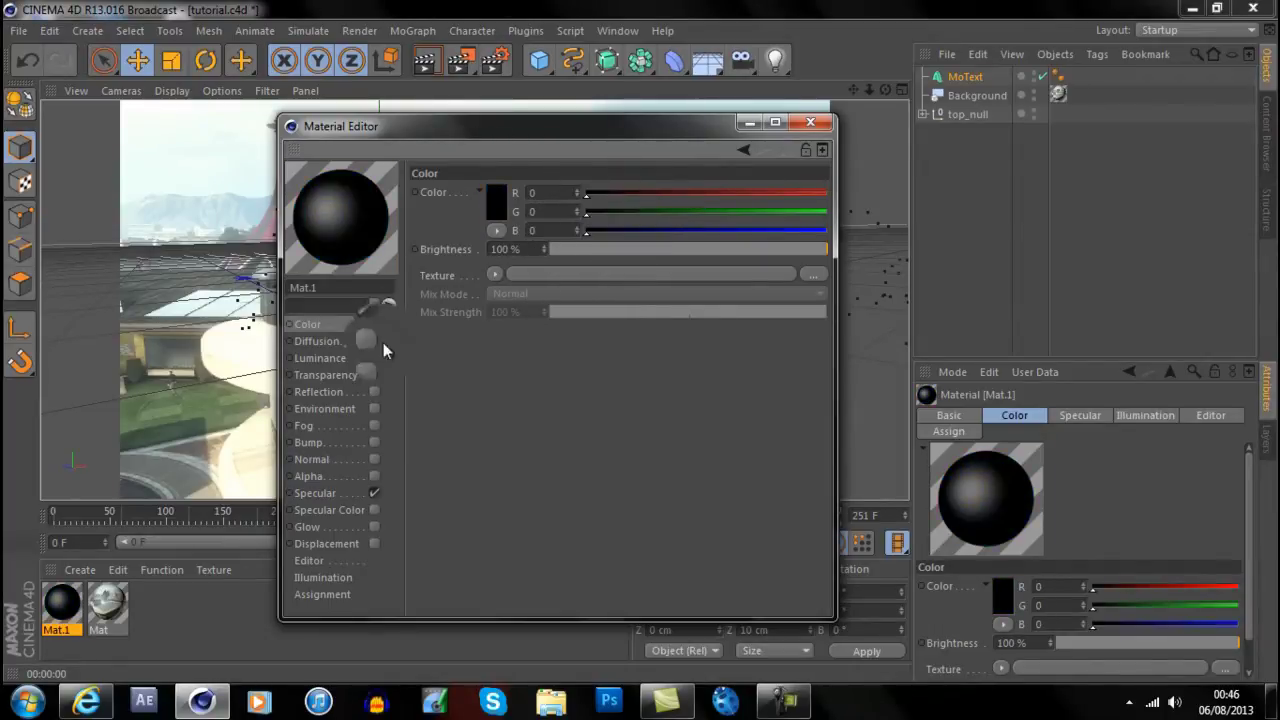
# - Enable the new material's reflection with a Fresnel texture, 30% brightness and 30% mix strength
pyautogui.click(316, 391)
pyautogui.click(372, 391)
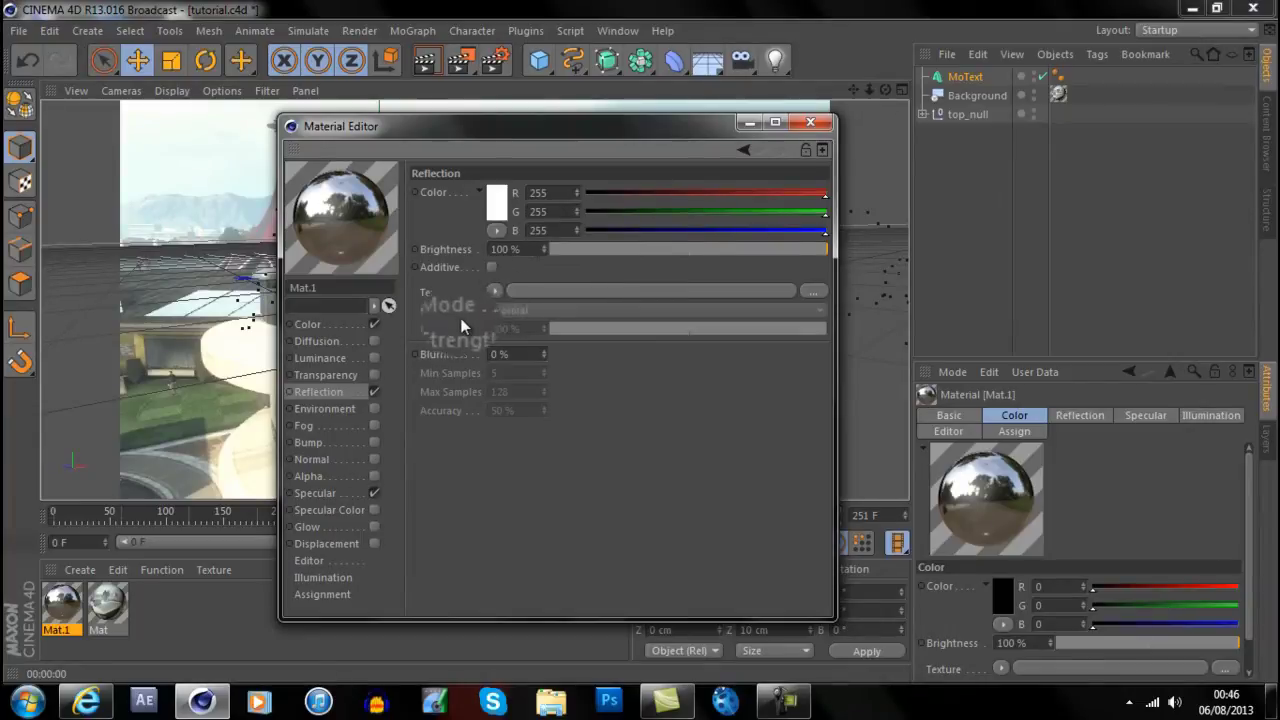
pyautogui.click(496, 291)
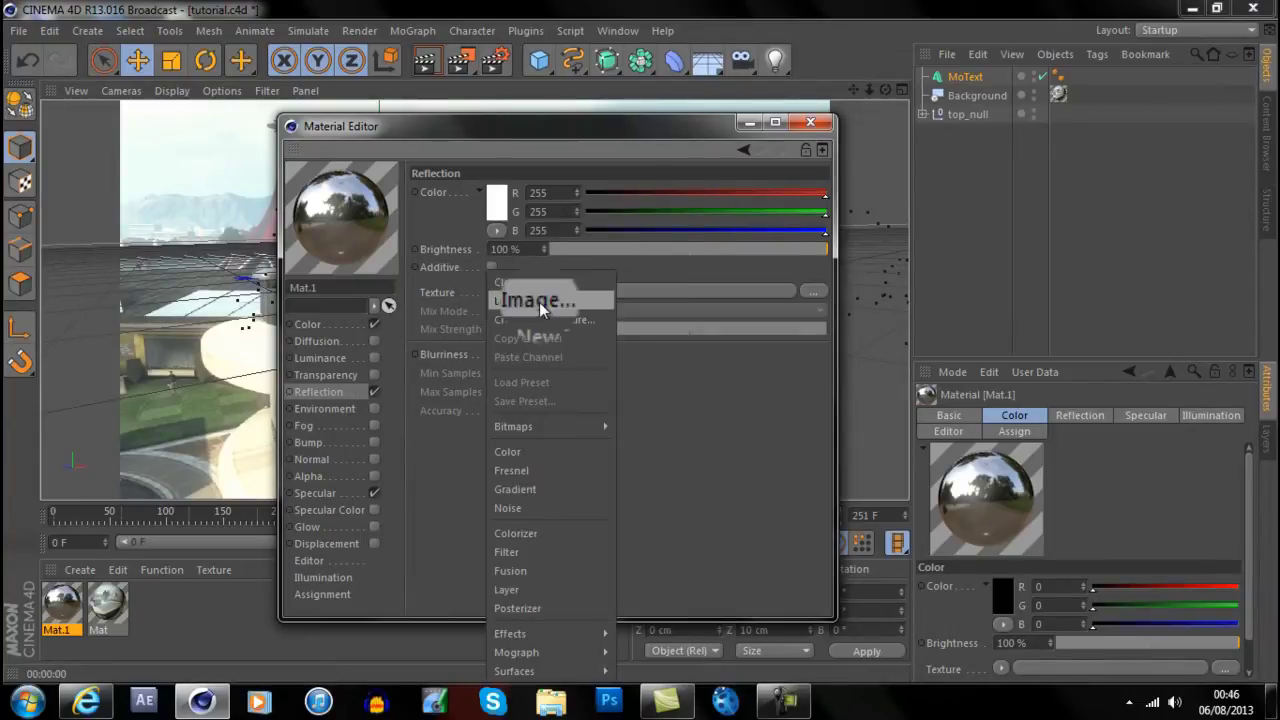
pyautogui.click(561, 472)
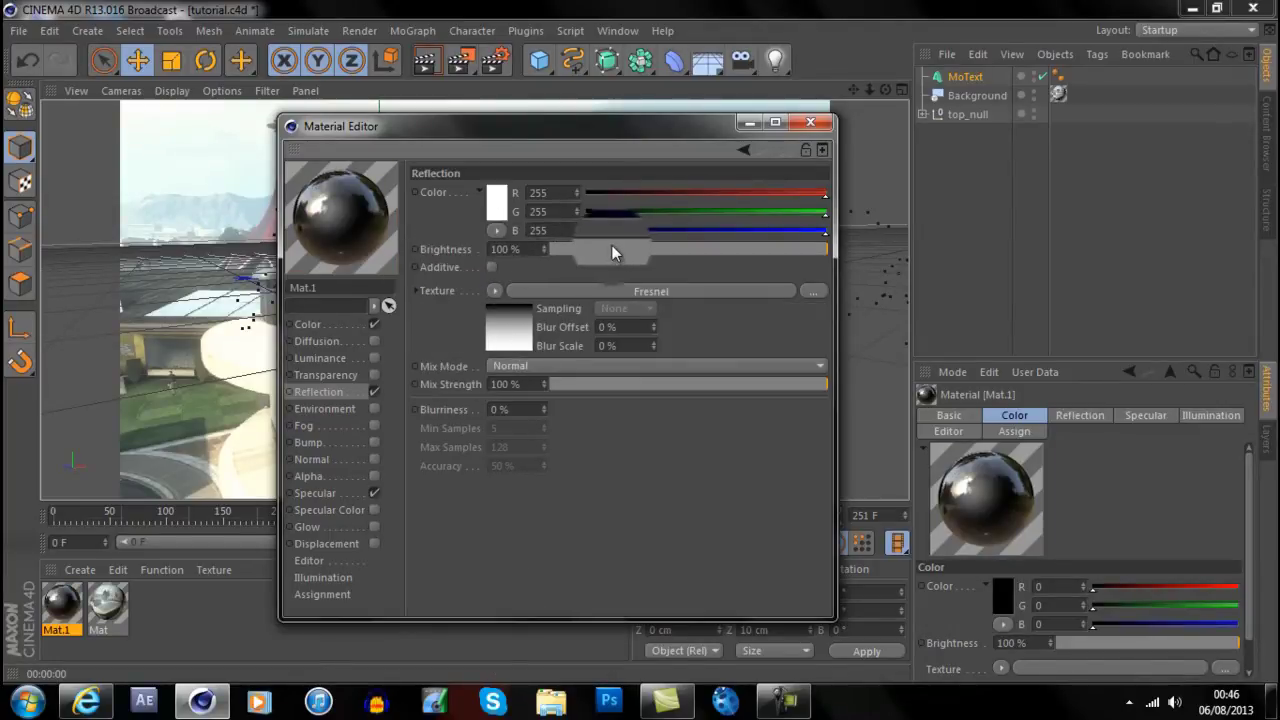
pyautogui.moveTo(630, 258); pyautogui.dragTo(633, 250)
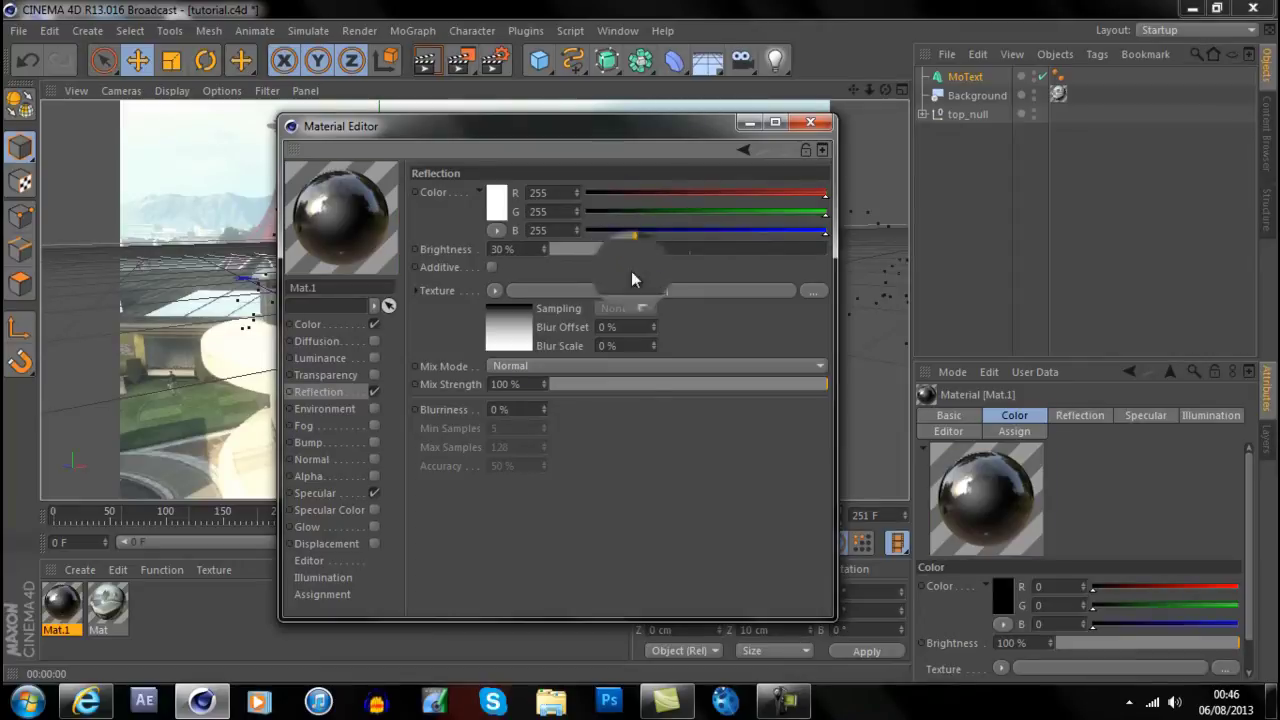
pyautogui.click(597, 384)
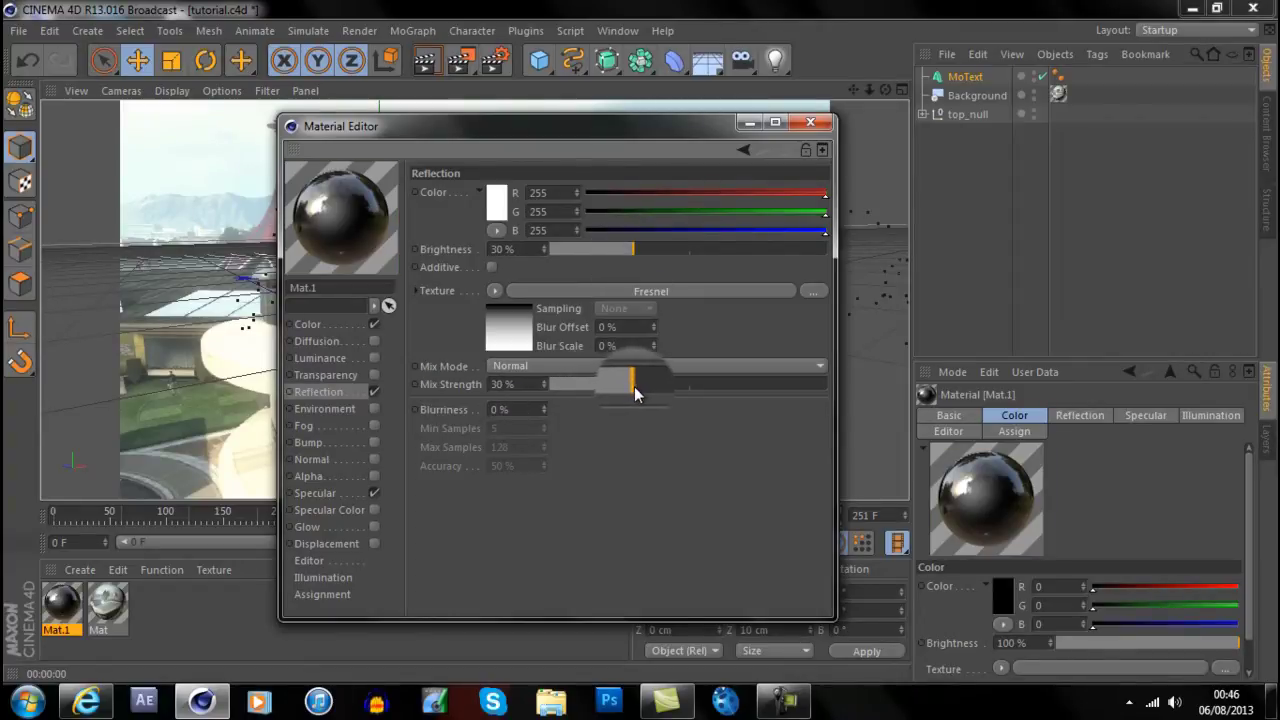
# - Apply the black reflective material to the Tutorial text and render the view at frame 372
pyautogui.click(809, 121)
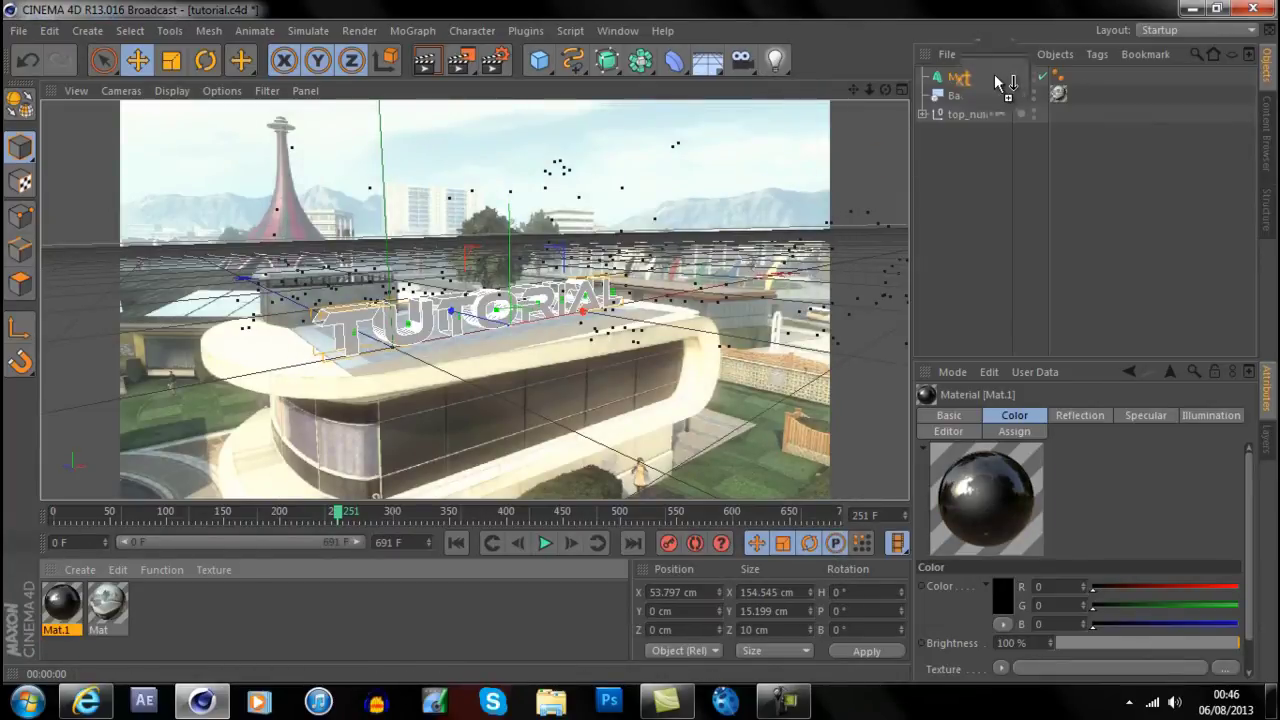
pyautogui.moveTo(978, 80); pyautogui.dragTo(975, 78)
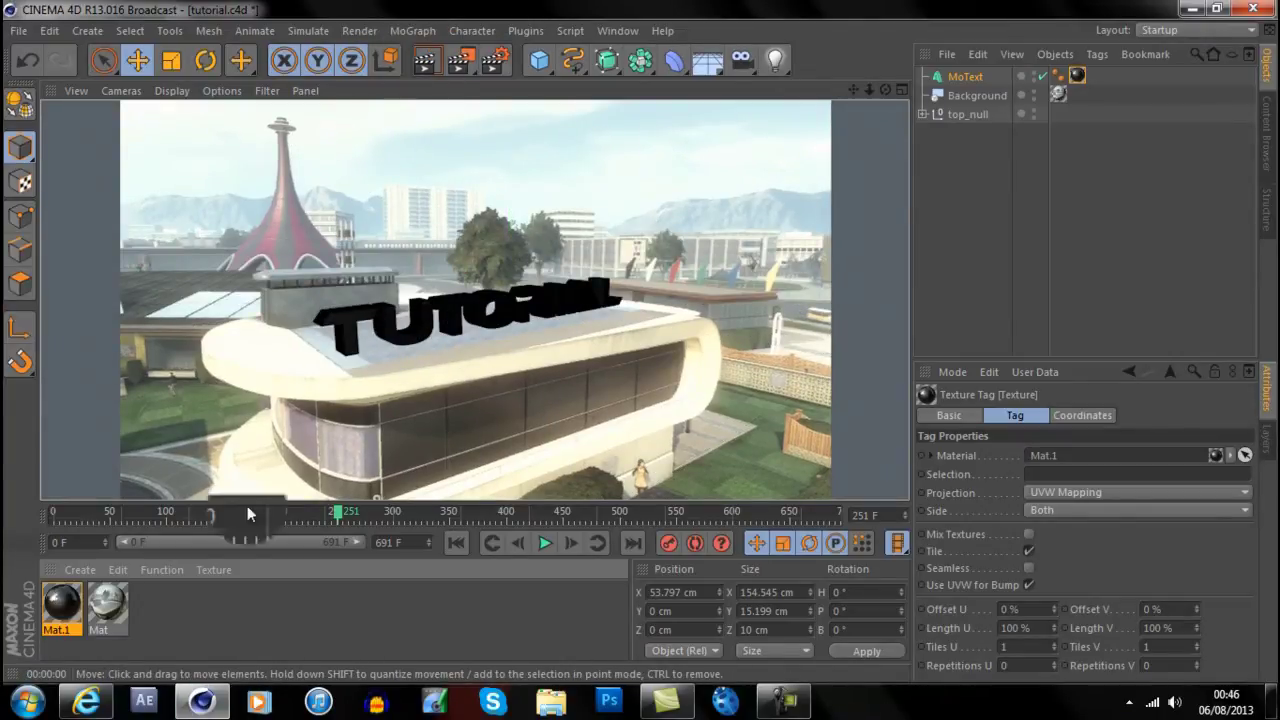
pyautogui.moveTo(338, 518); pyautogui.dragTo(471, 516)
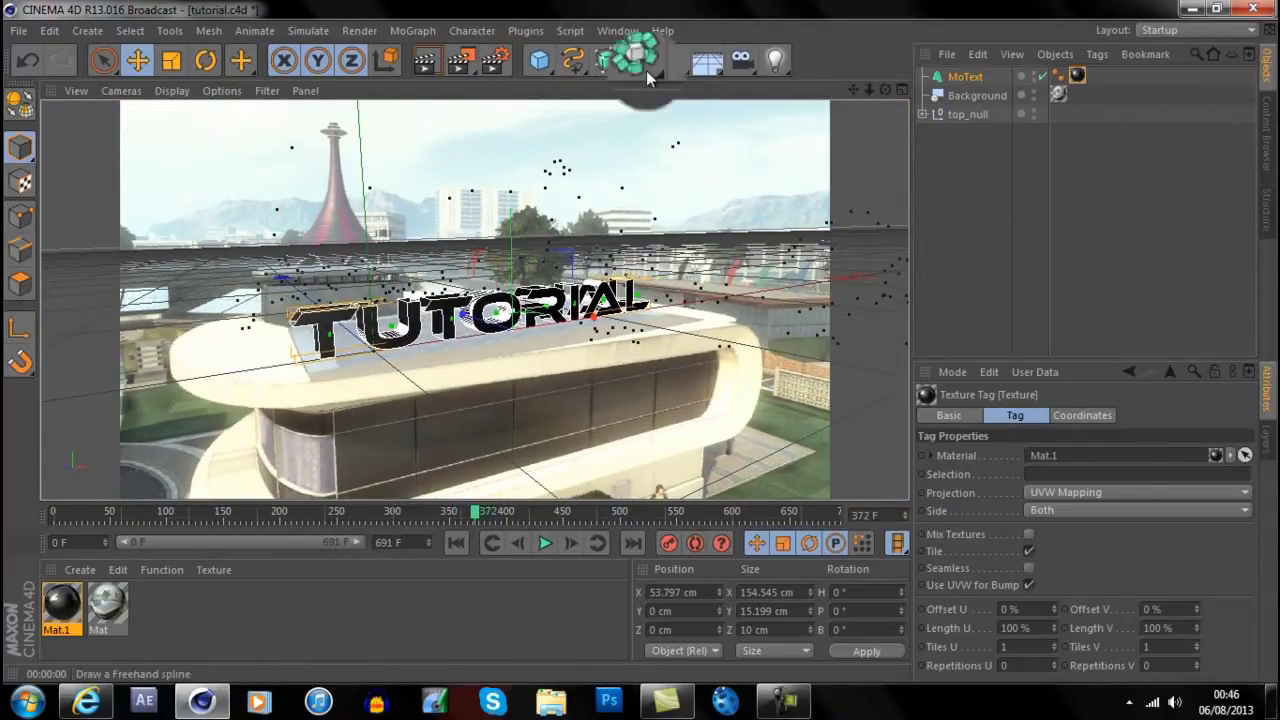
pyautogui.hotkey('ctrl', 'r')
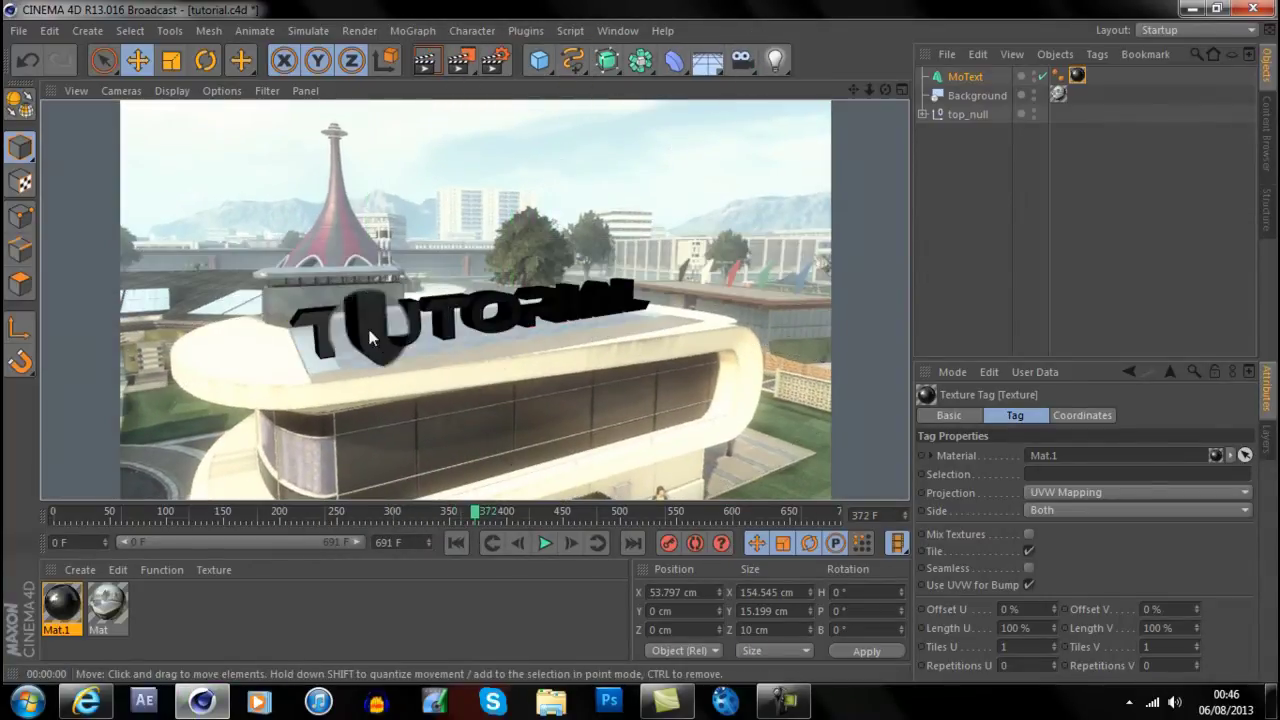
pyautogui.click(336, 609)
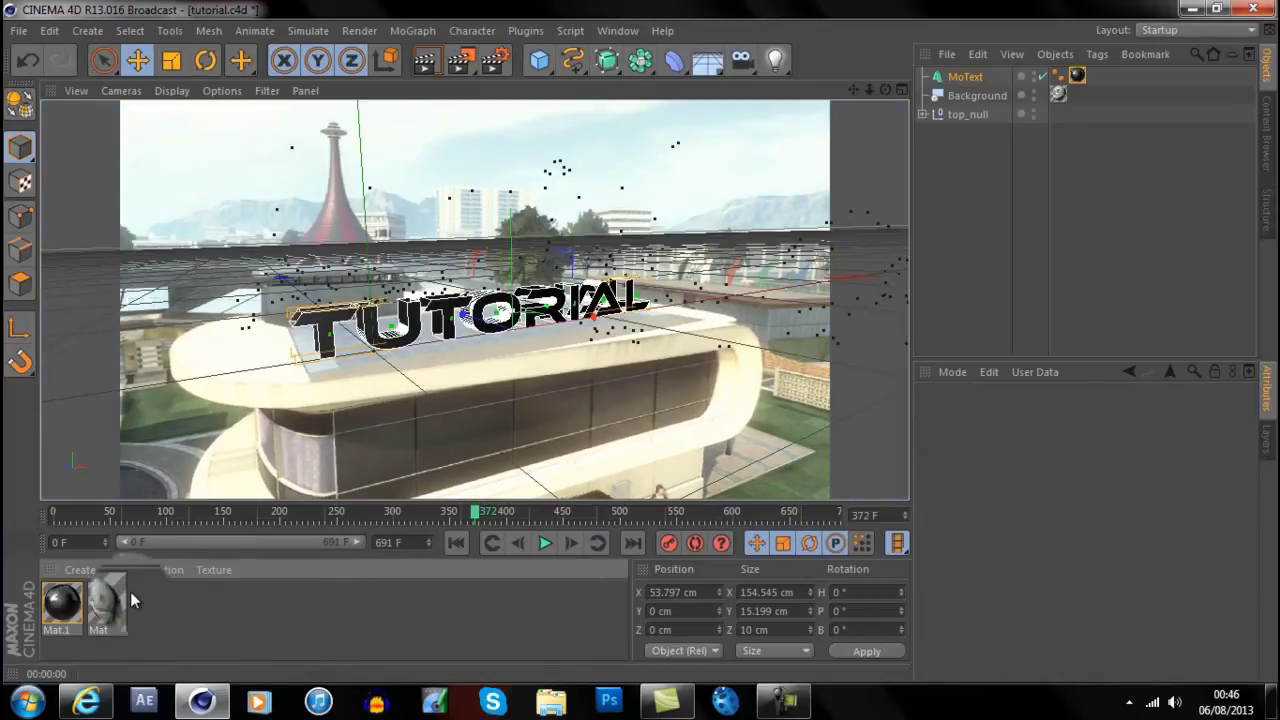
# - Add a plane, move it back along Z to about 173 cm and narrow its width to about 281 cm
pyautogui.click(540, 70)
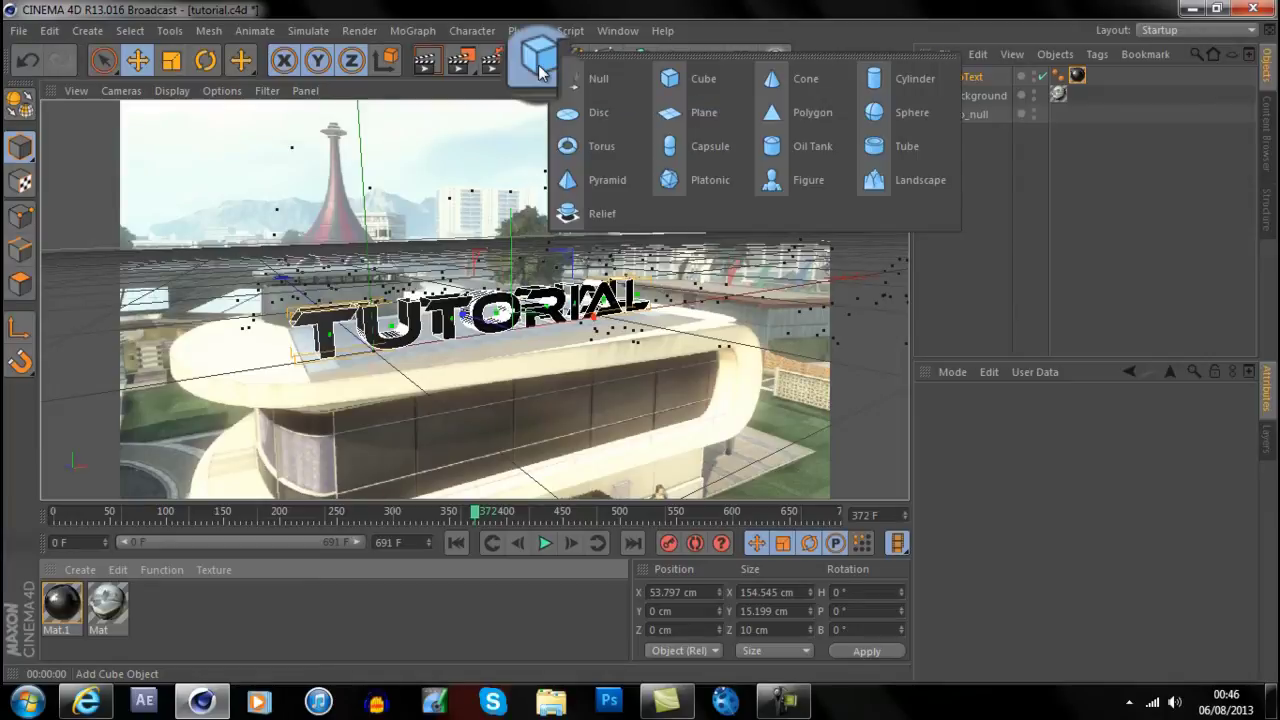
pyautogui.click(701, 118)
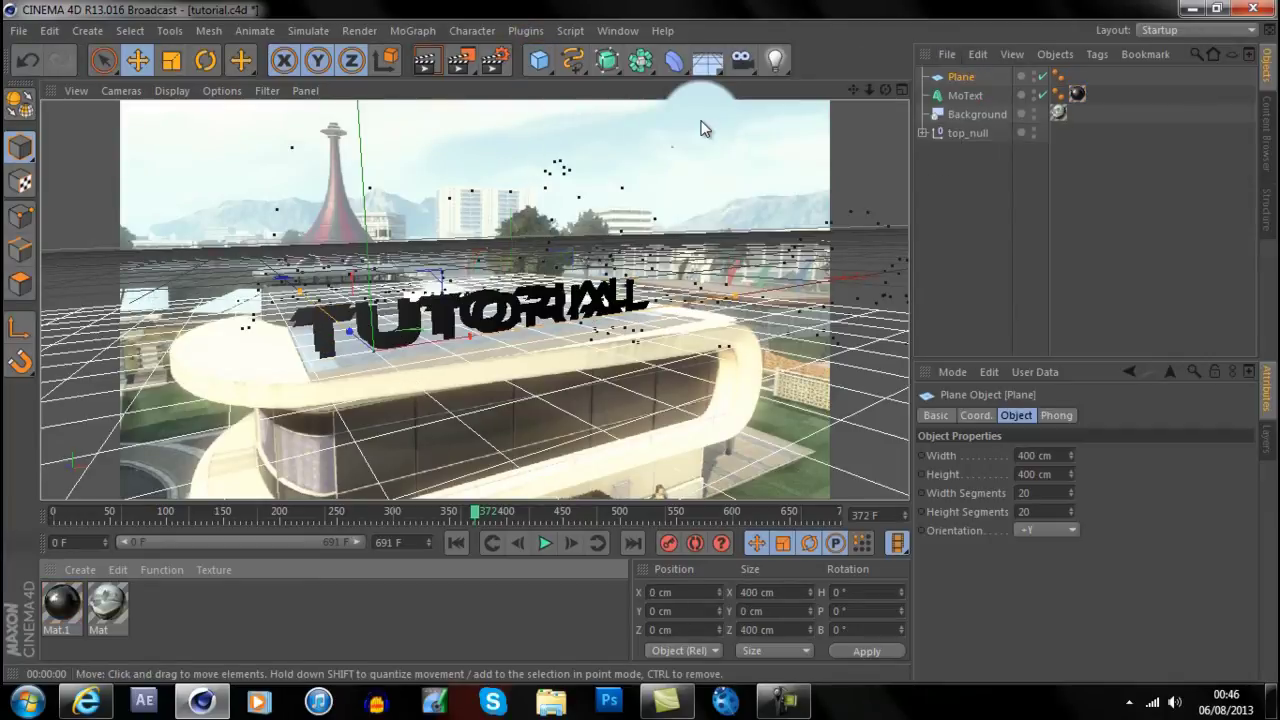
pyautogui.click(137, 60)
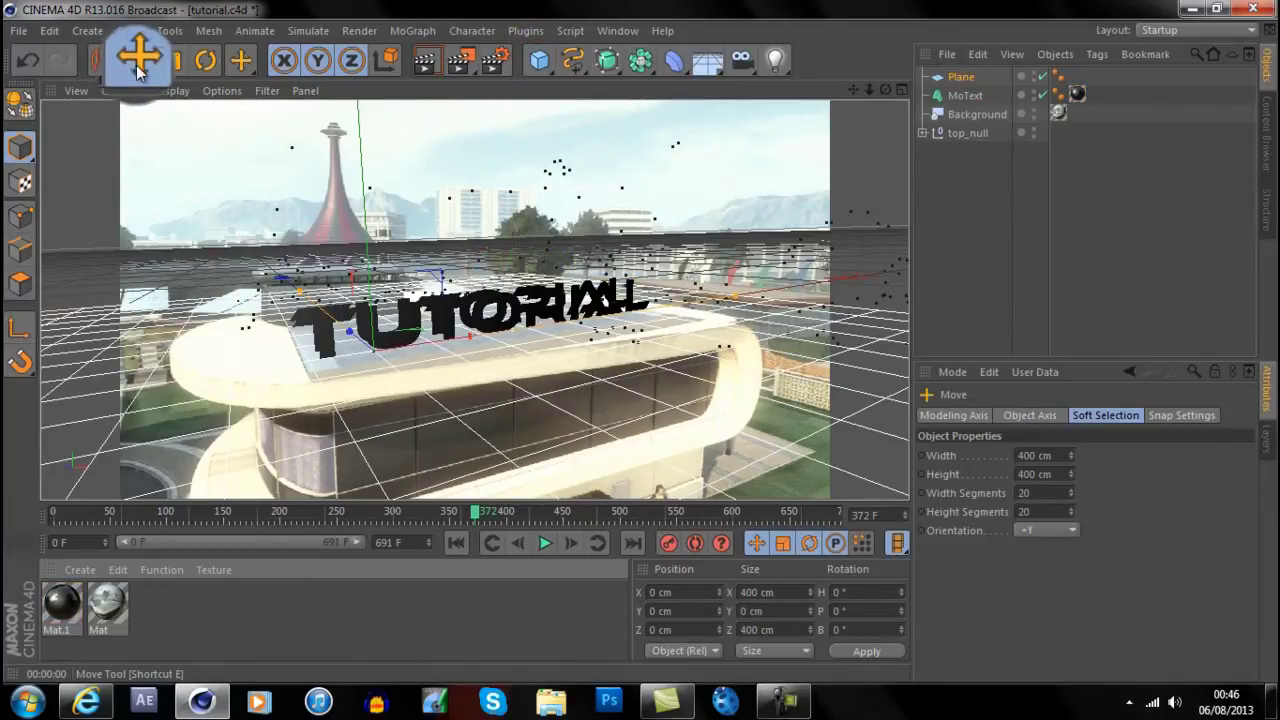
pyautogui.moveTo(326, 316); pyautogui.dragTo(321, 266)
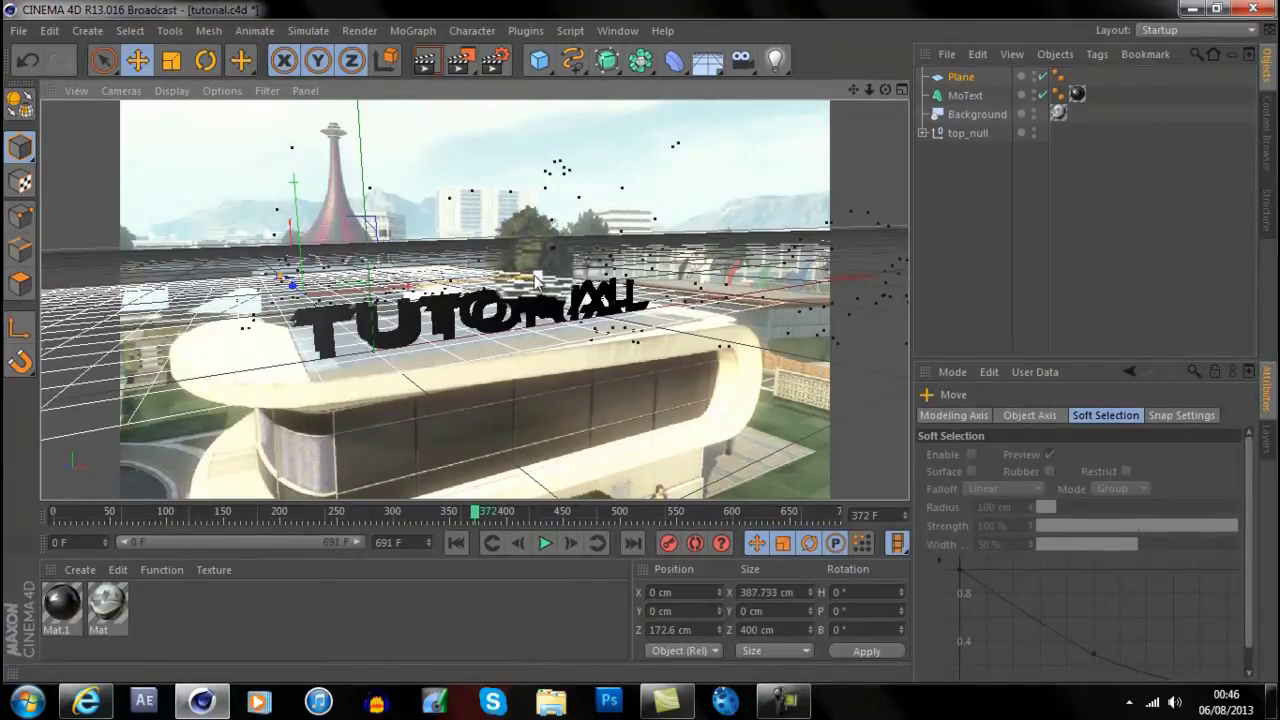
pyautogui.moveTo(474, 514); pyautogui.dragTo(795, 500)
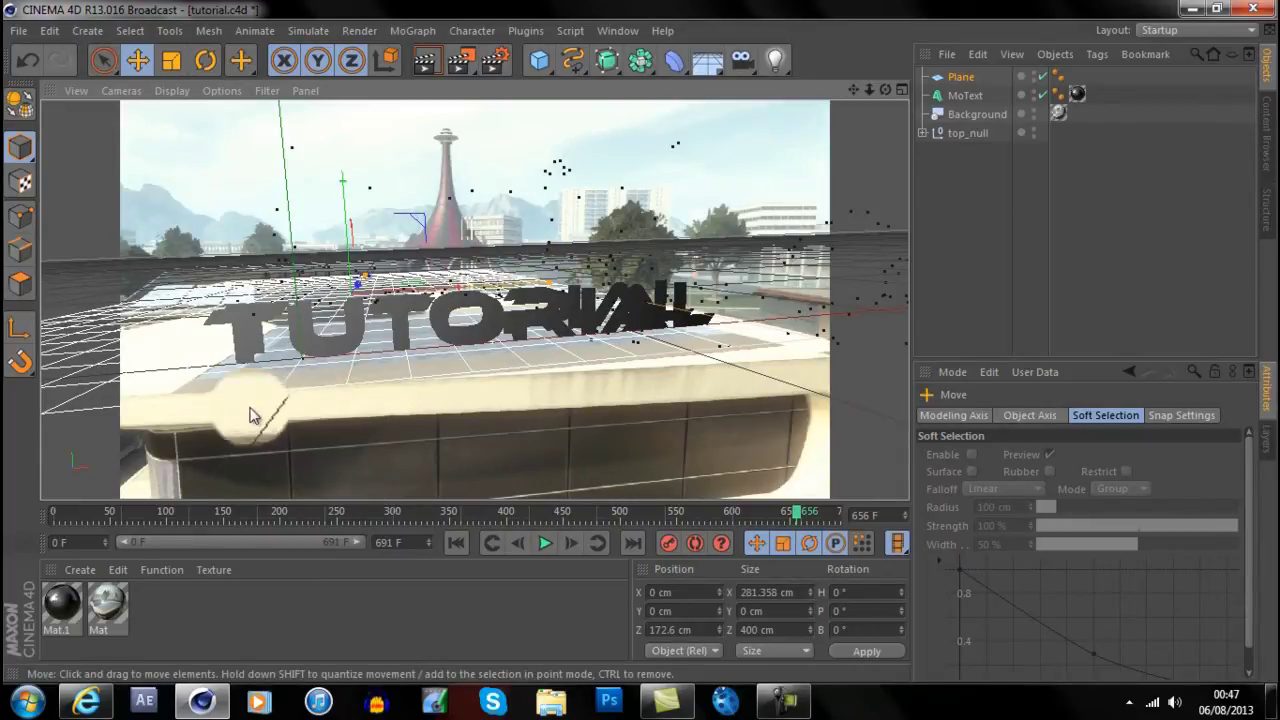
# - Rotate the plane's heading to -6° and shift it to about X 21 cm, Z 177 cm to match the roof
pyautogui.click(203, 62)
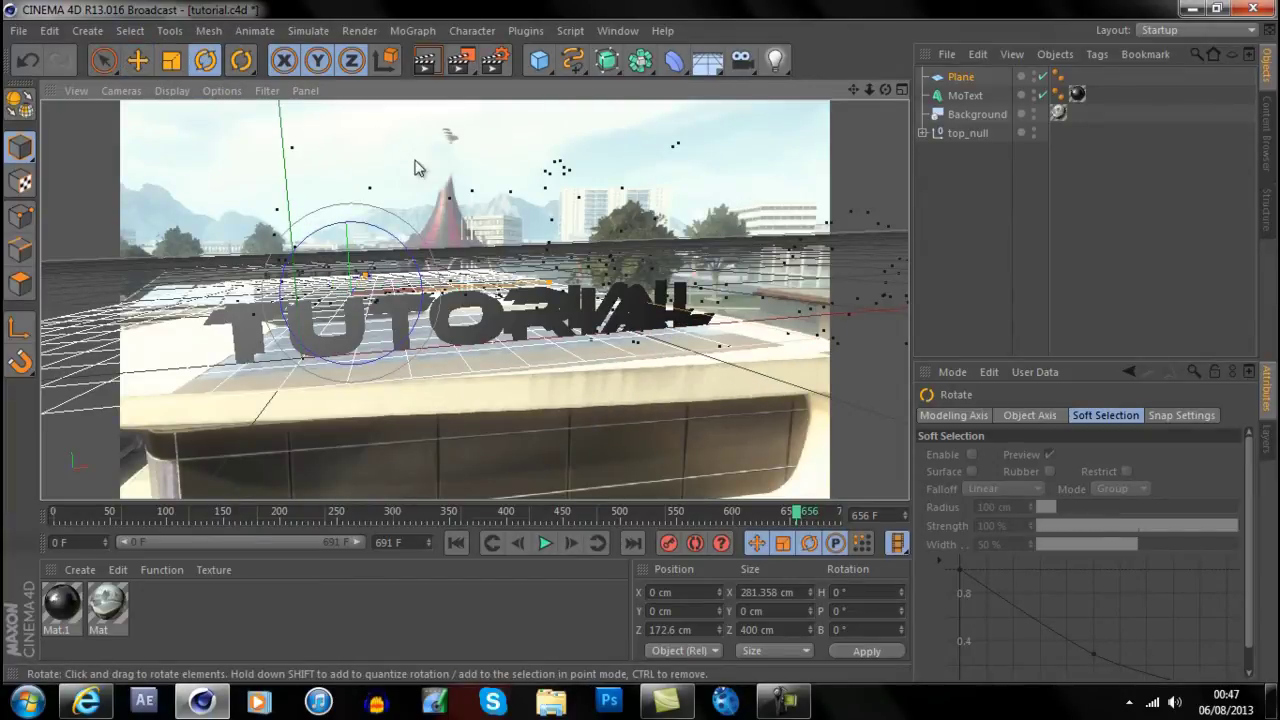
pyautogui.moveTo(346, 258); pyautogui.dragTo(332, 258)
pyautogui.click(138, 60)
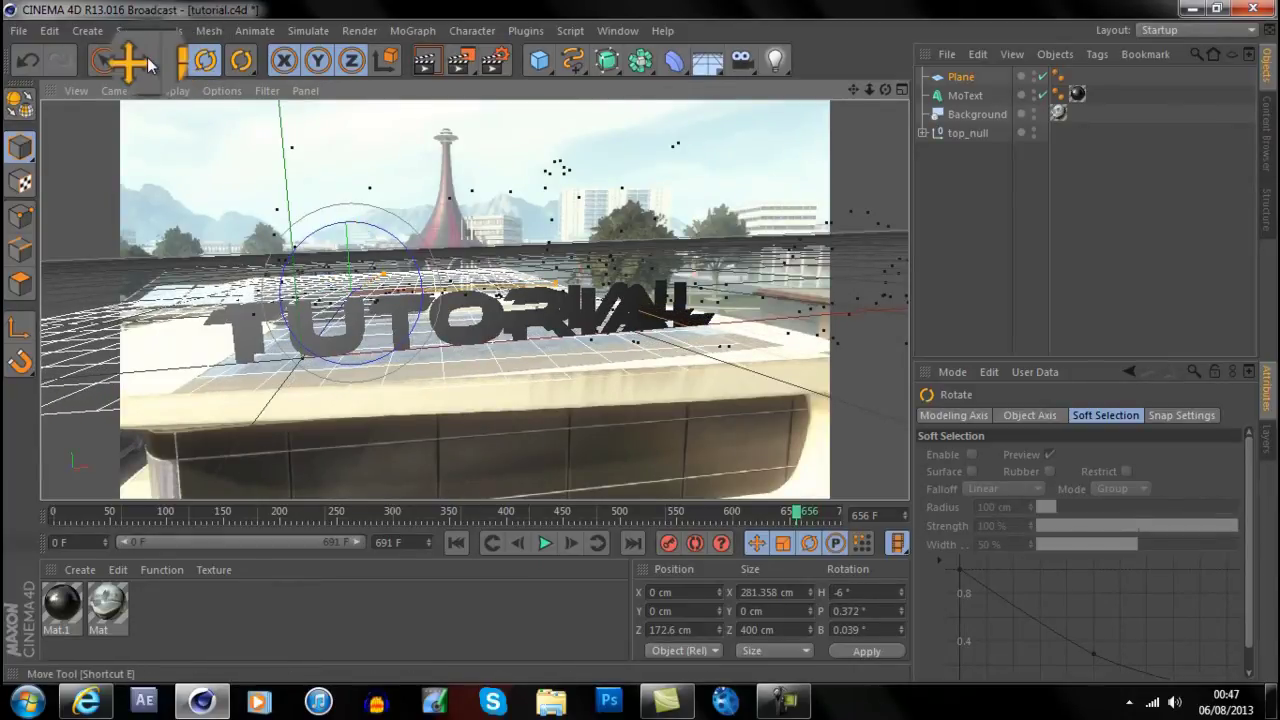
pyautogui.moveTo(370, 300); pyautogui.dragTo(400, 289)
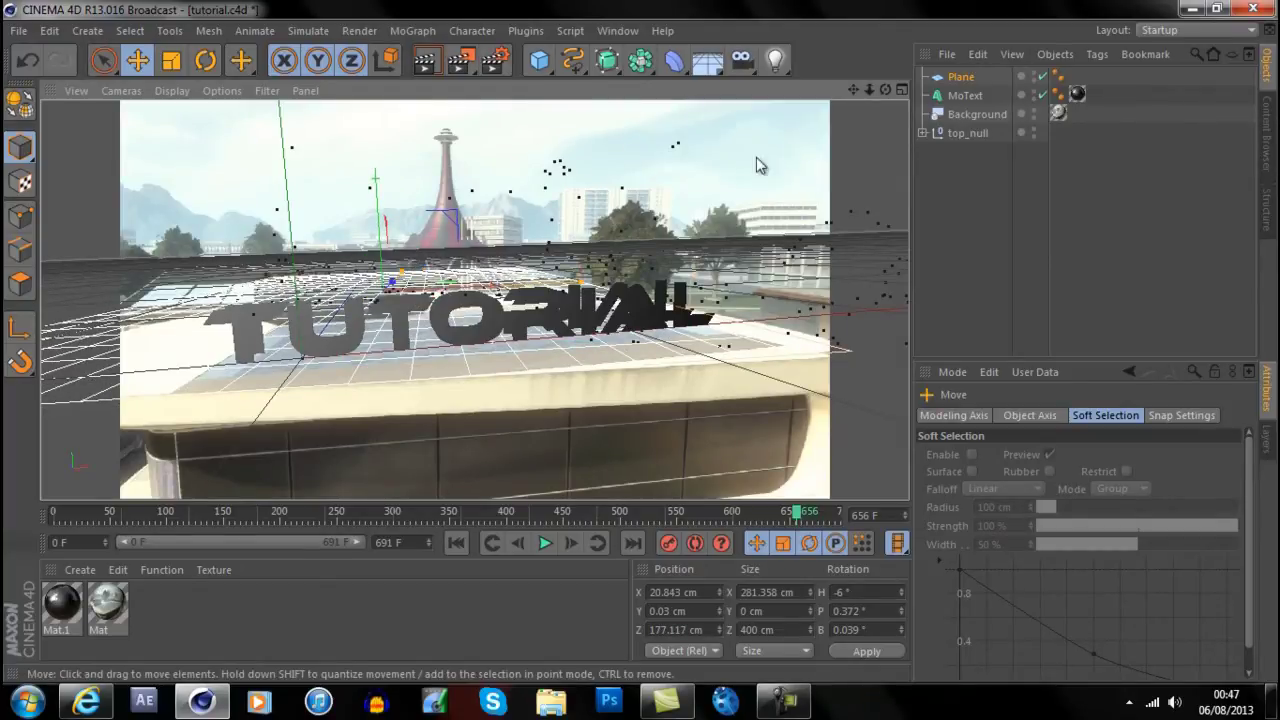
pyautogui.moveTo(853, 90); pyautogui.dragTo(542, 407)
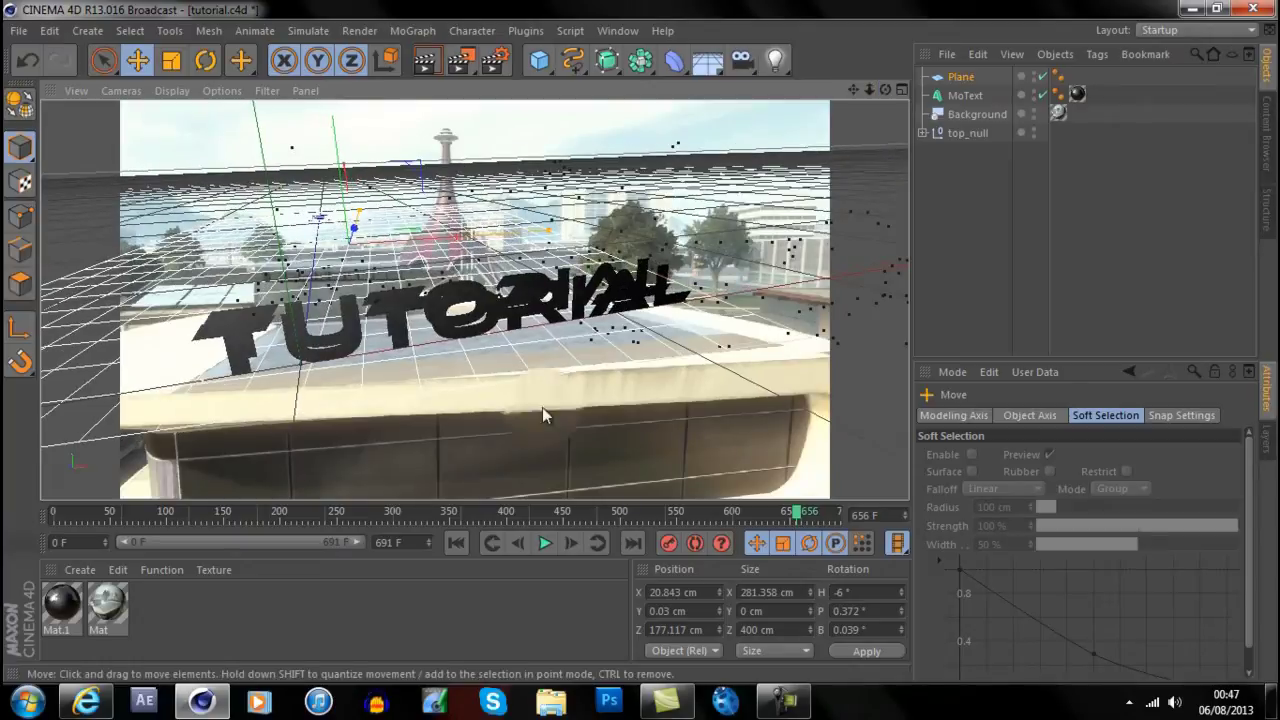
# - Apply the background footage material to the plane and render the view at frame 225
pyautogui.click(578, 517)
pyautogui.moveTo(582, 516); pyautogui.dragTo(308, 490)
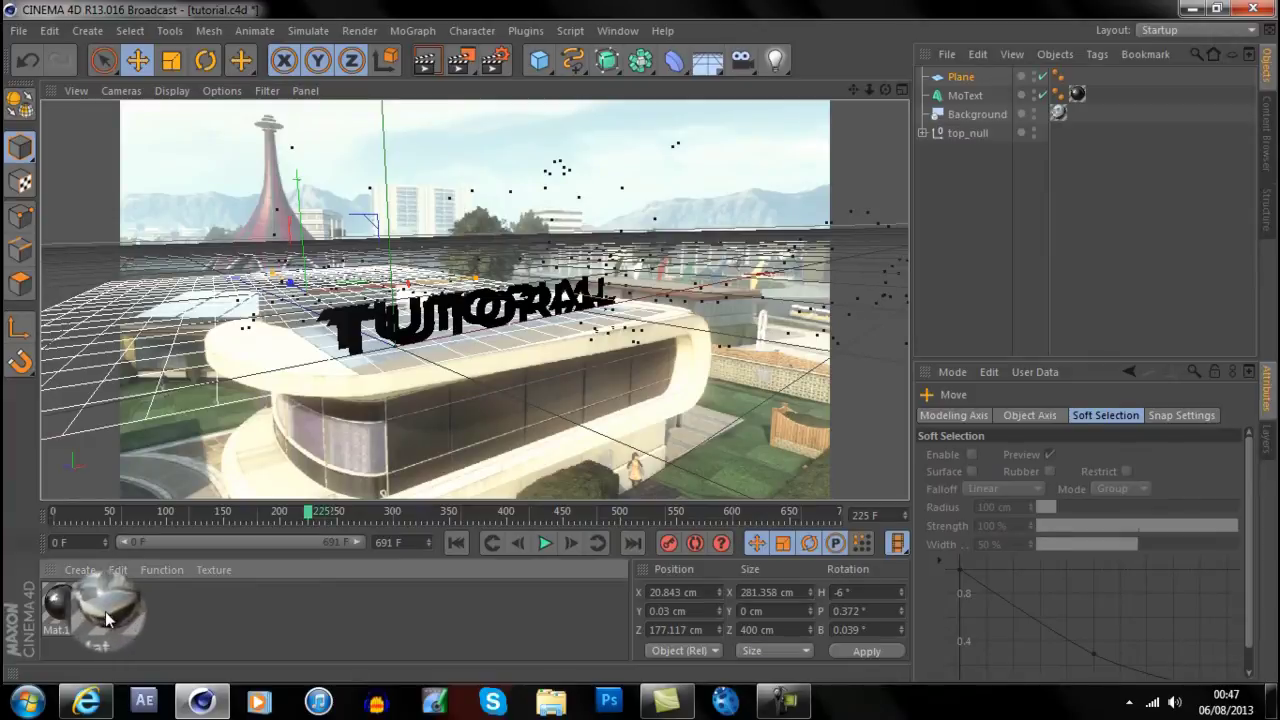
pyautogui.moveTo(107, 605); pyautogui.dragTo(972, 80)
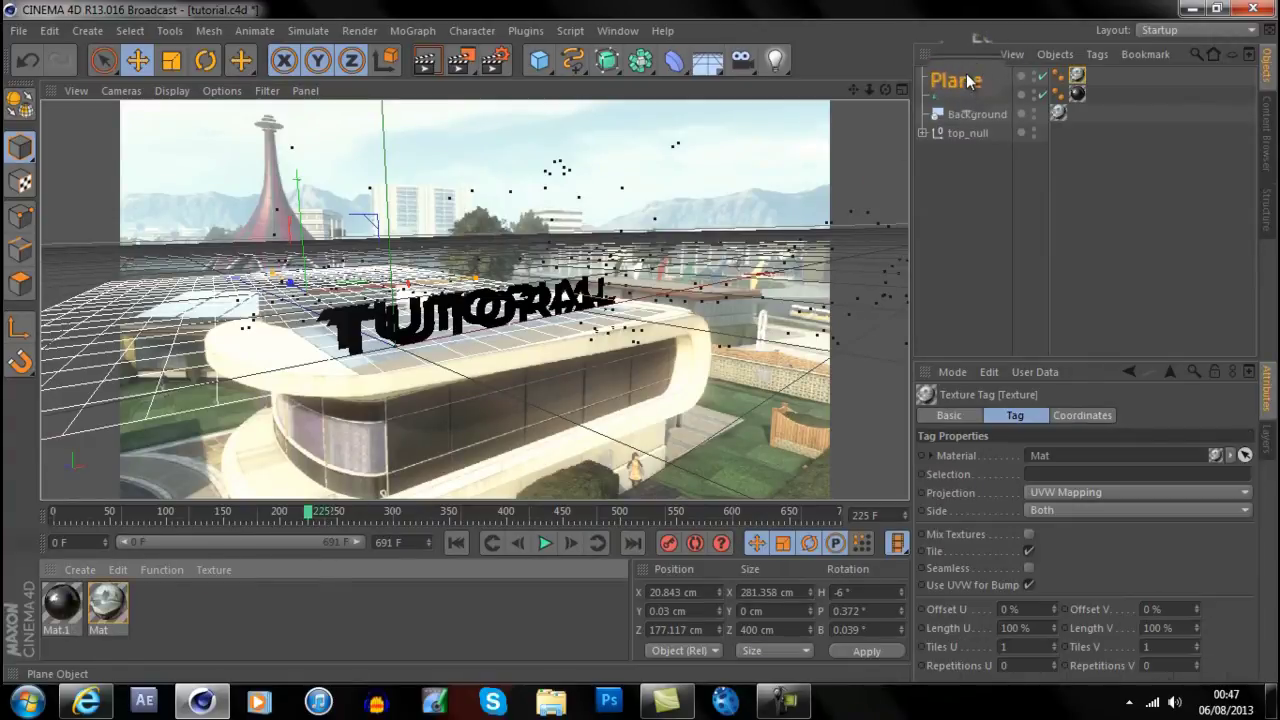
pyautogui.click(424, 64)
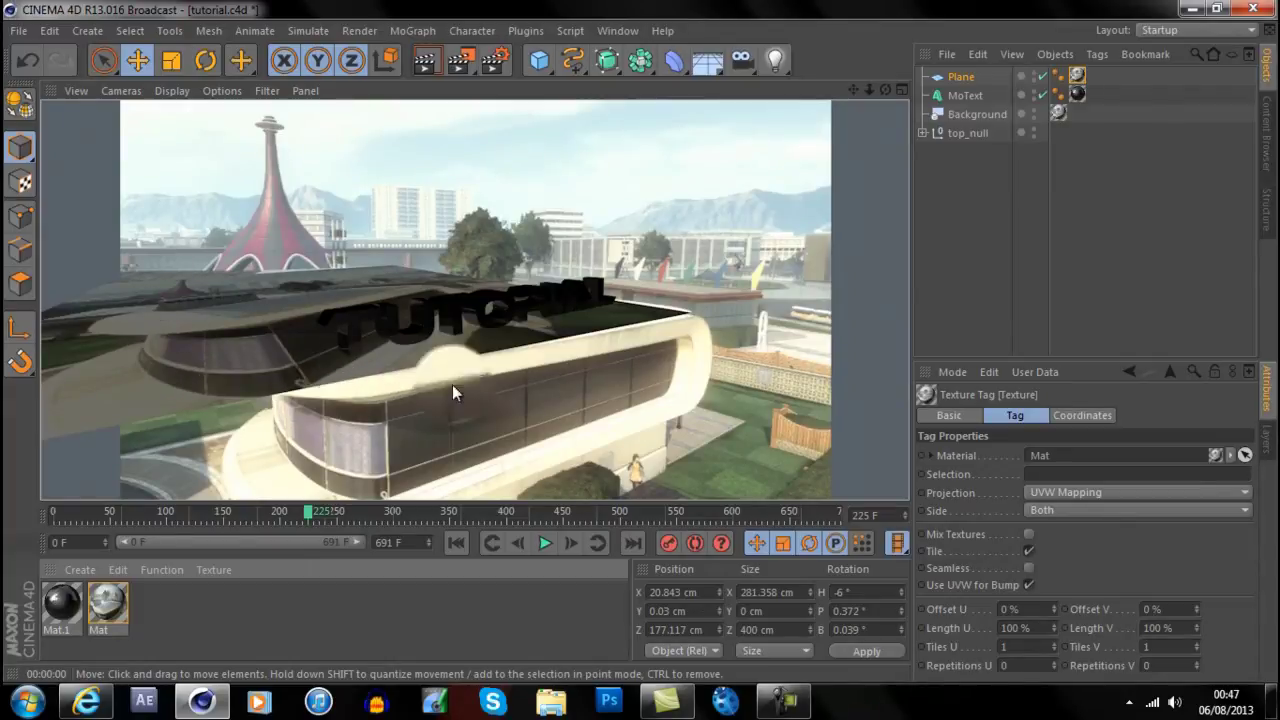
# - Add a Compositing tag to the plane with Self Shadowing off and Compositing Background on, and render the view
pyautogui.rightClick(965, 72)
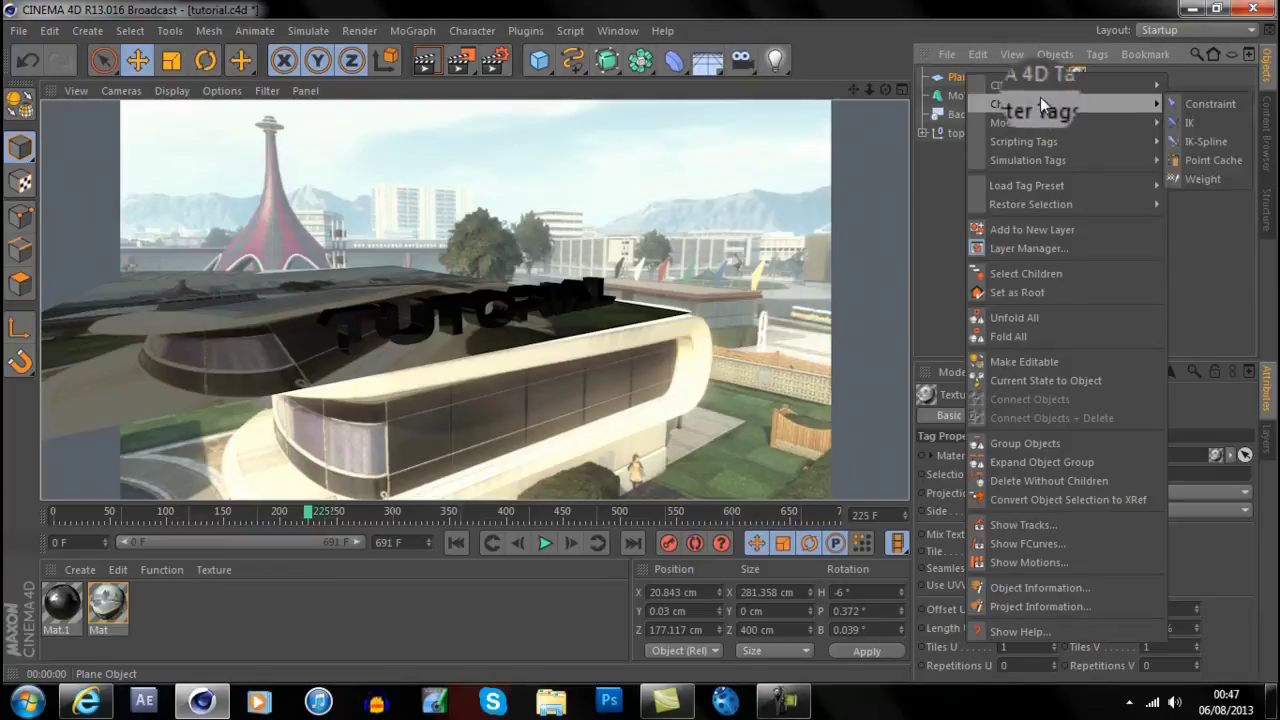
pyautogui.moveTo(1043, 87)
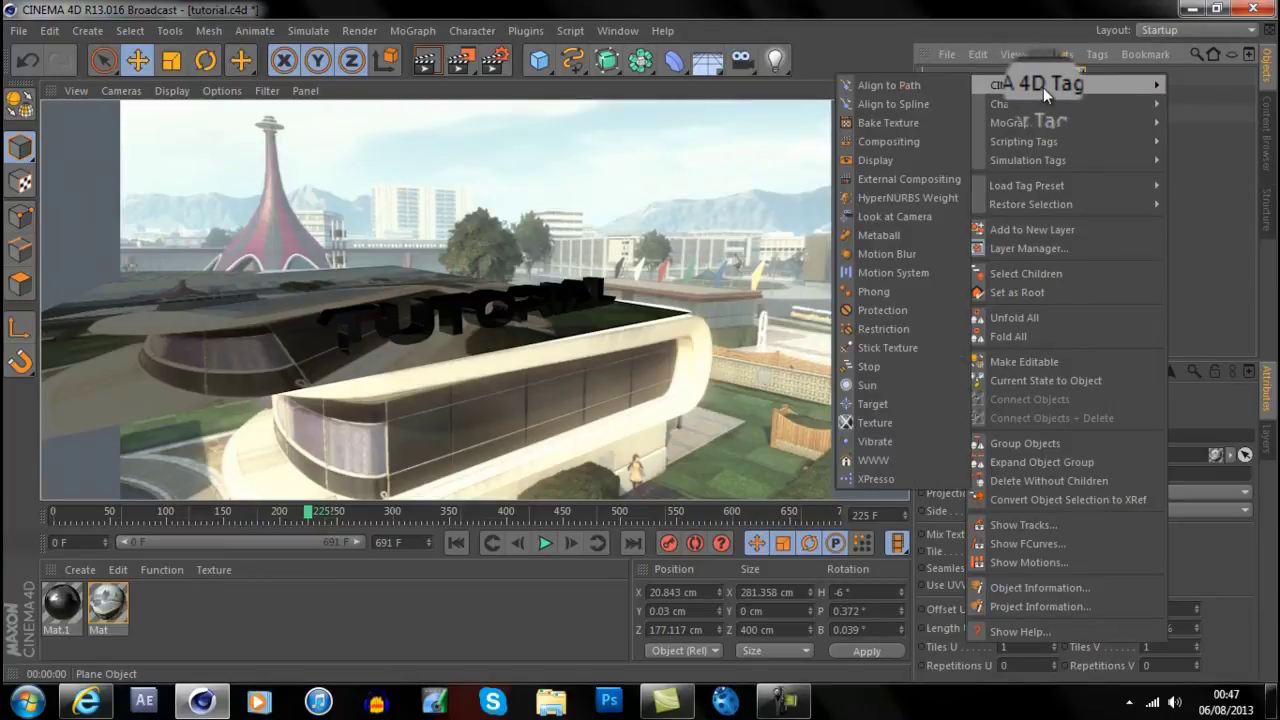
pyautogui.click(920, 144)
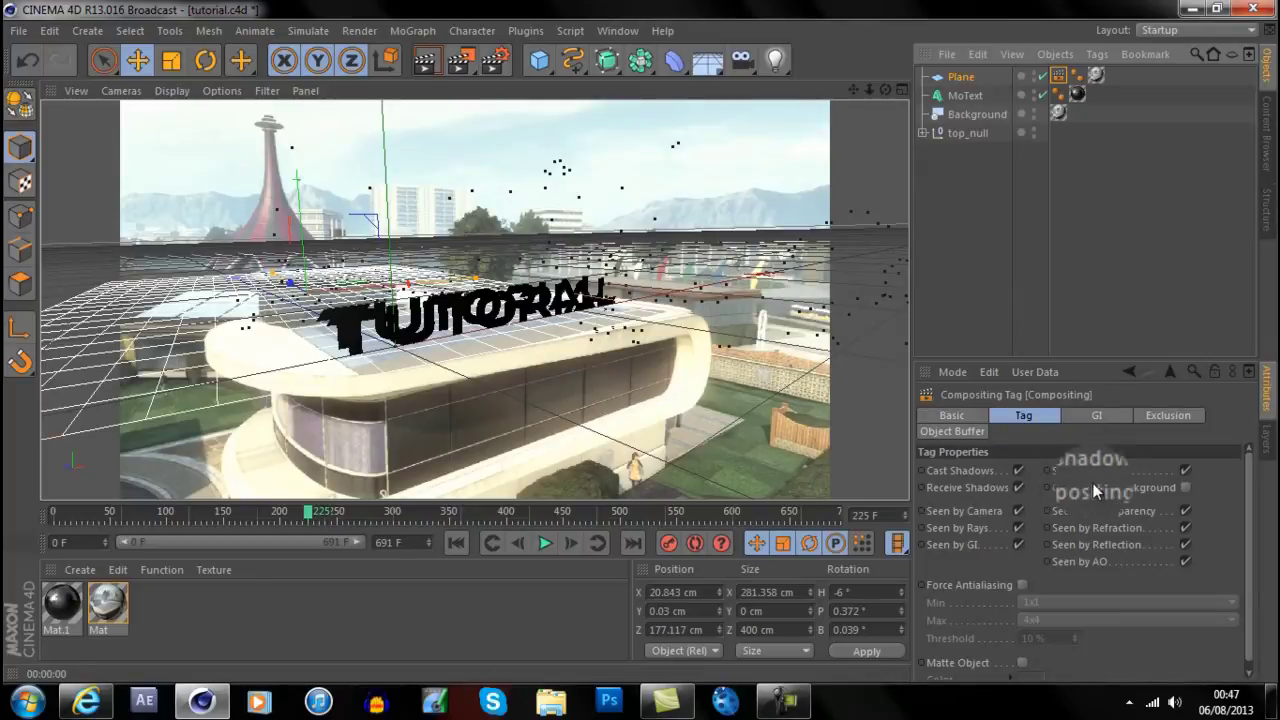
pyautogui.click(1187, 471)
pyautogui.click(1186, 488)
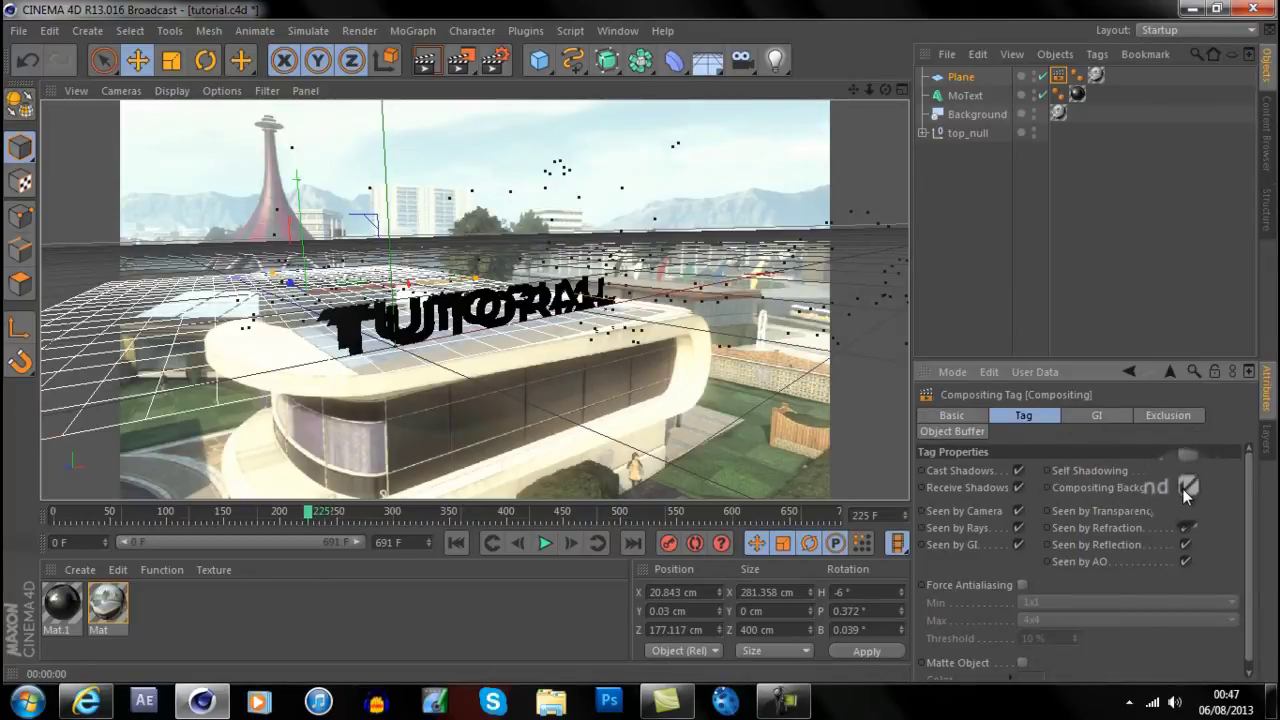
pyautogui.click(421, 61)
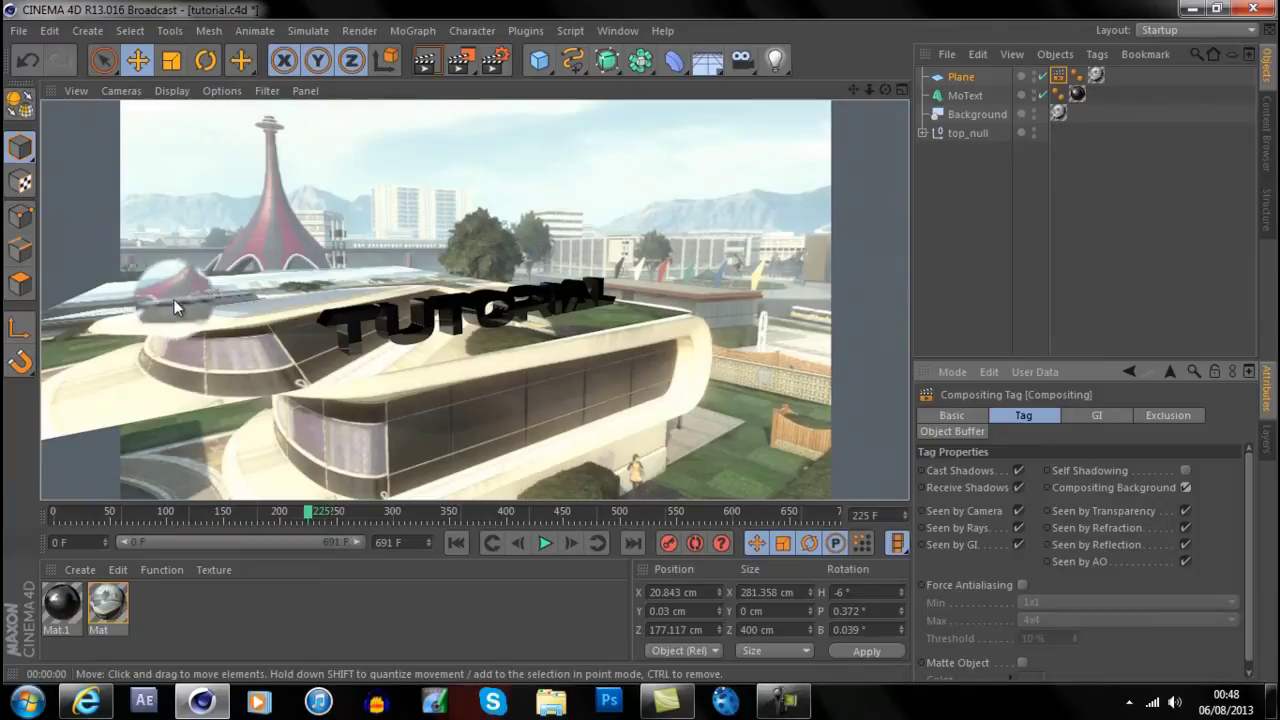
pyautogui.moveTo(567, 387); pyautogui.dragTo(480, 370)
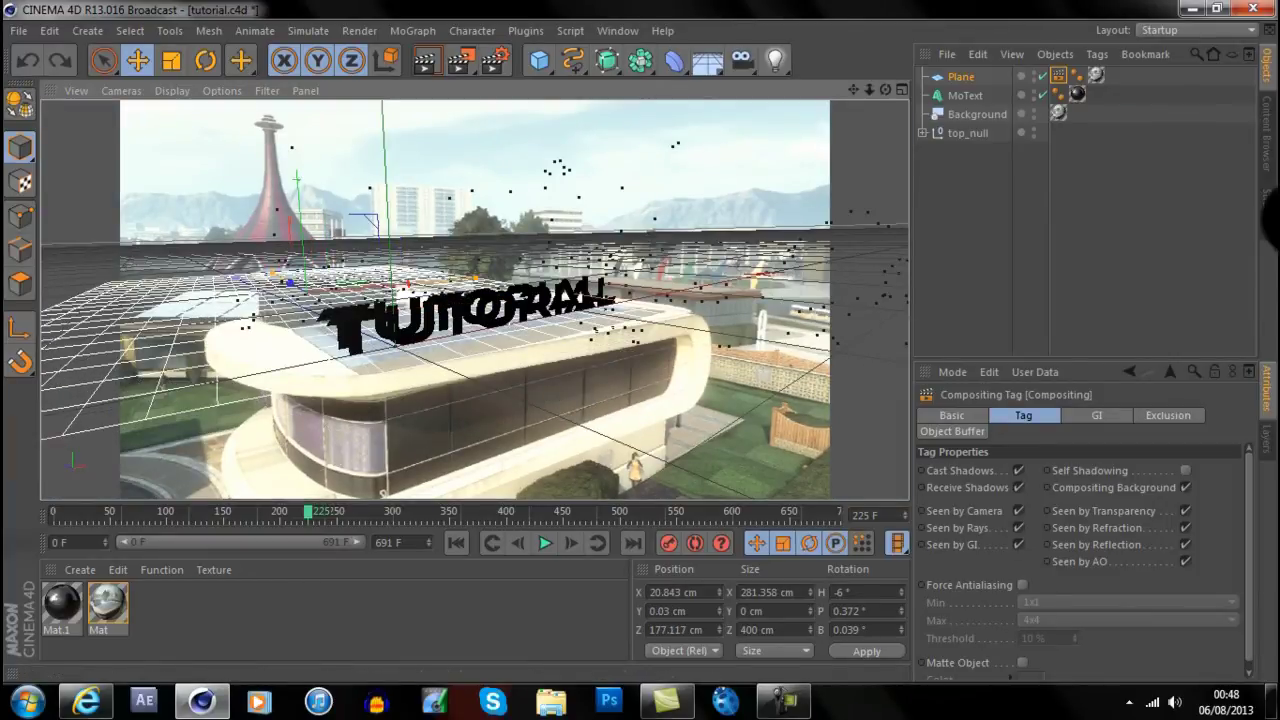
# - Set the plane's texture projection to Frontal and render the view
pyautogui.click(966, 81)
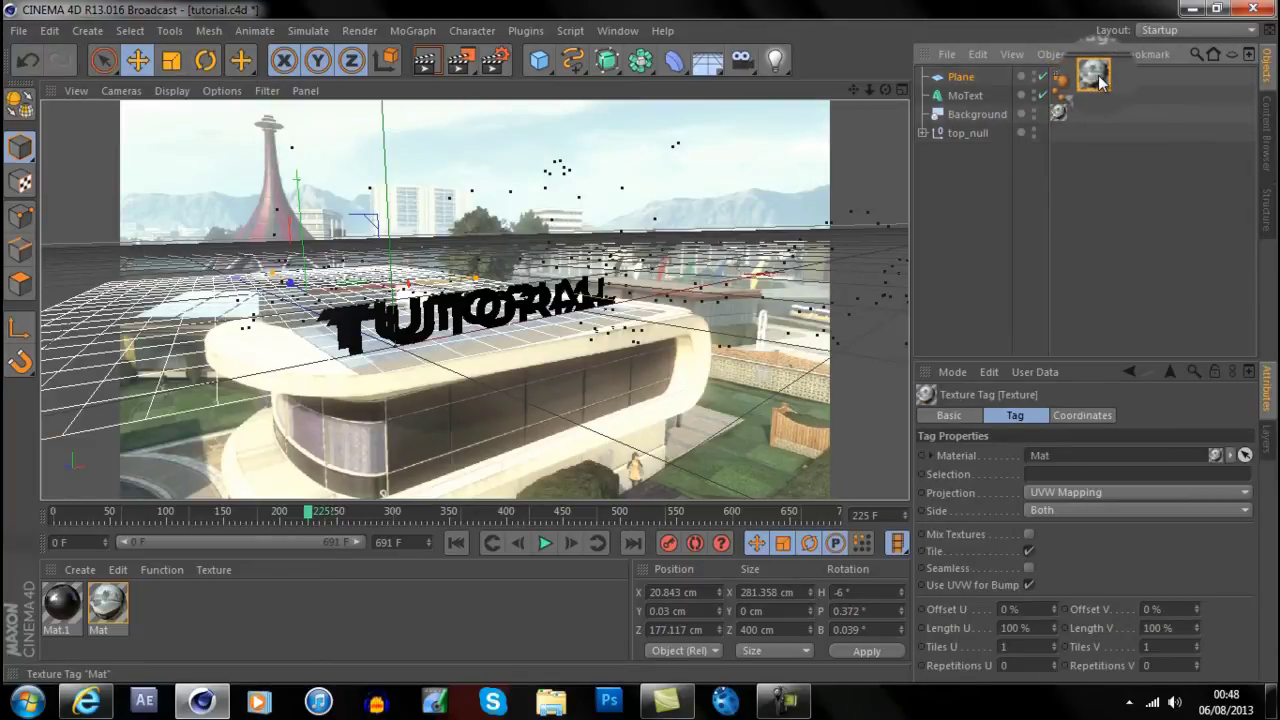
pyautogui.moveTo(1100, 82); pyautogui.dragTo(1096, 78)
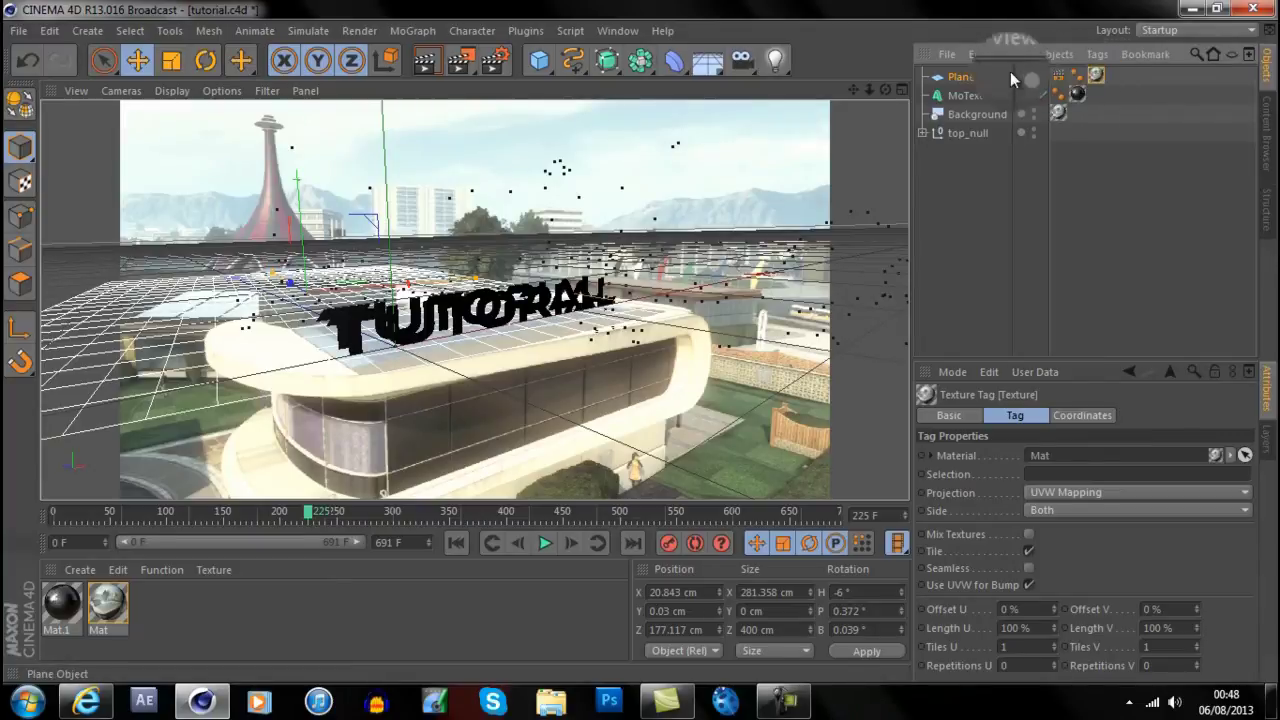
pyautogui.click(976, 74)
pyautogui.moveTo(1059, 78); pyautogui.dragTo(1104, 80)
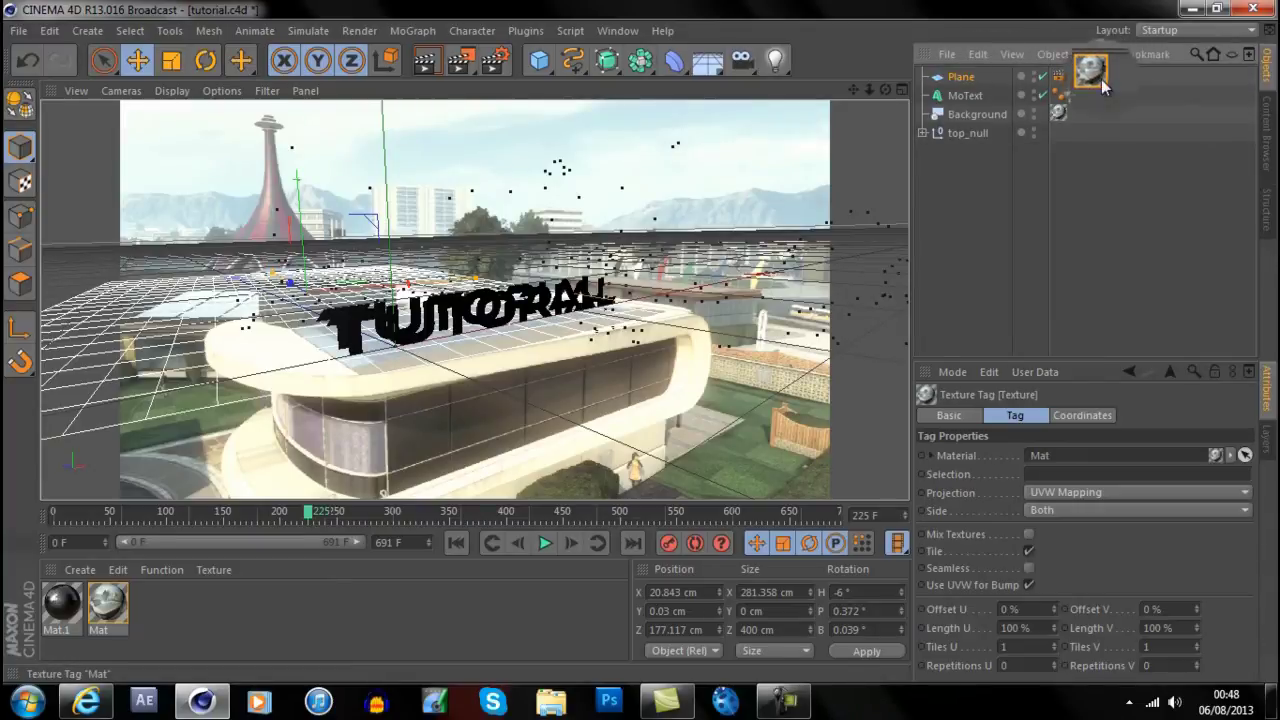
pyautogui.click(1077, 494)
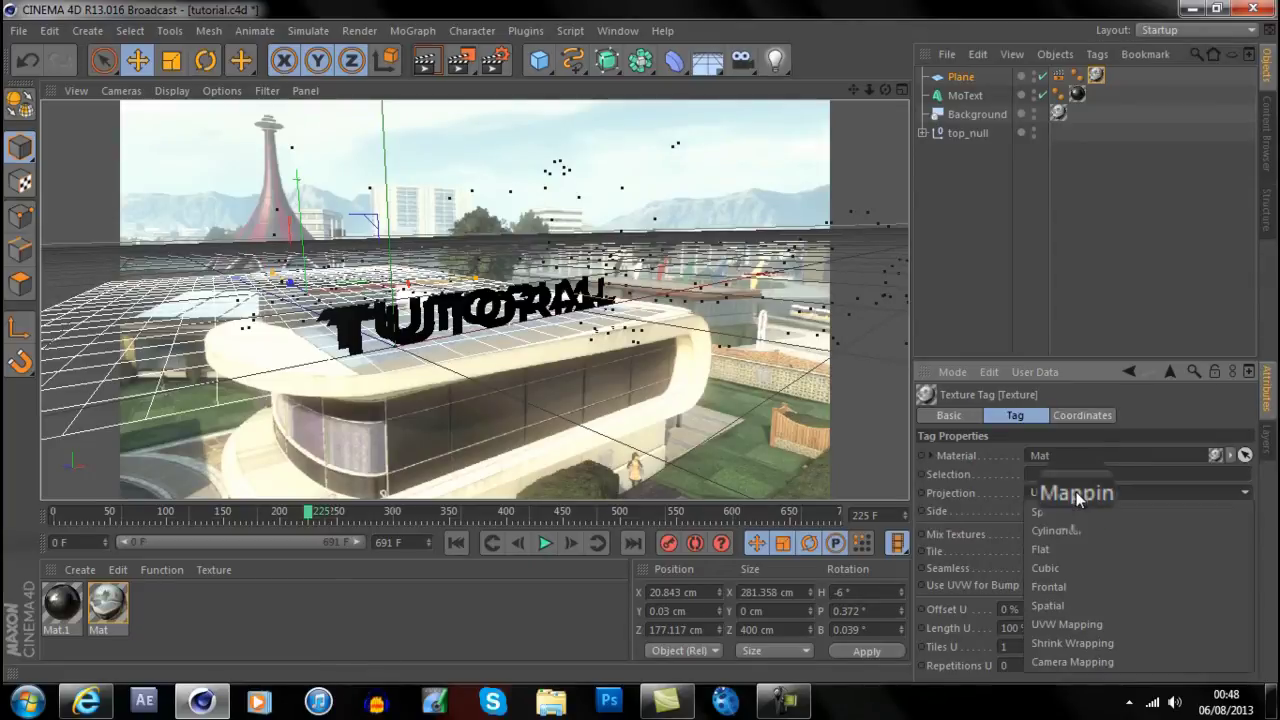
pyautogui.click(1059, 591)
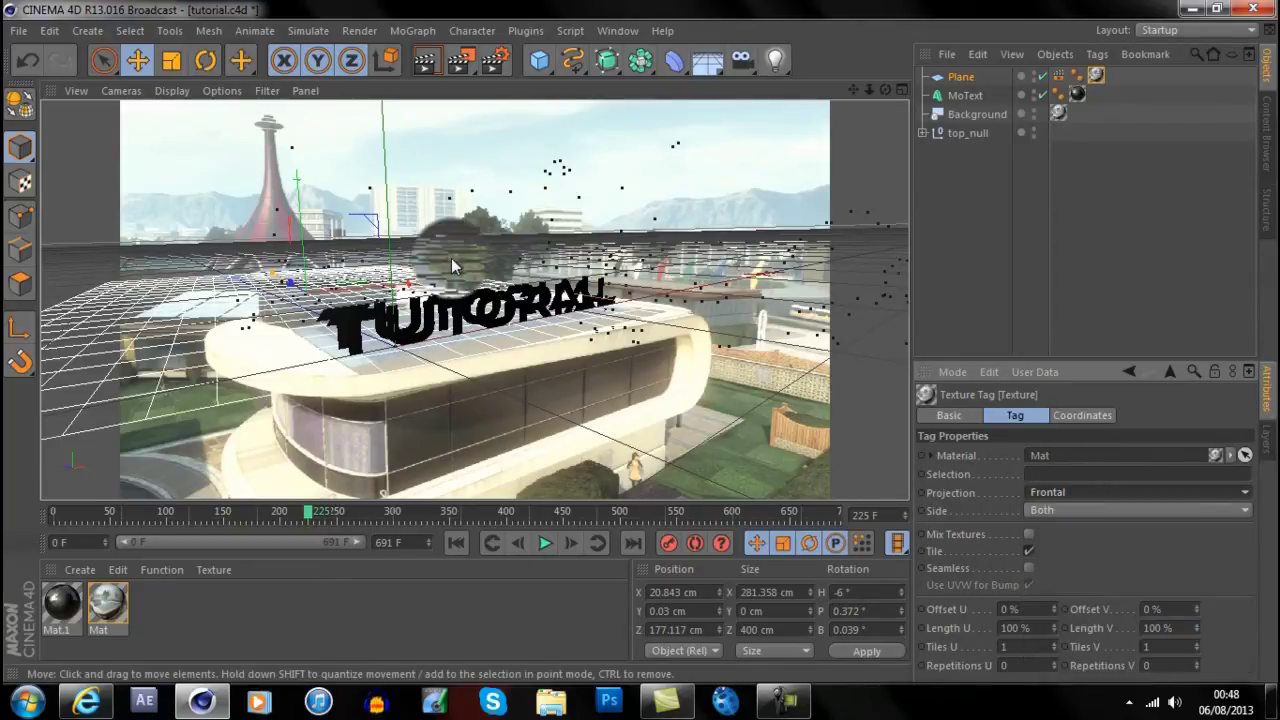
pyautogui.click(427, 68)
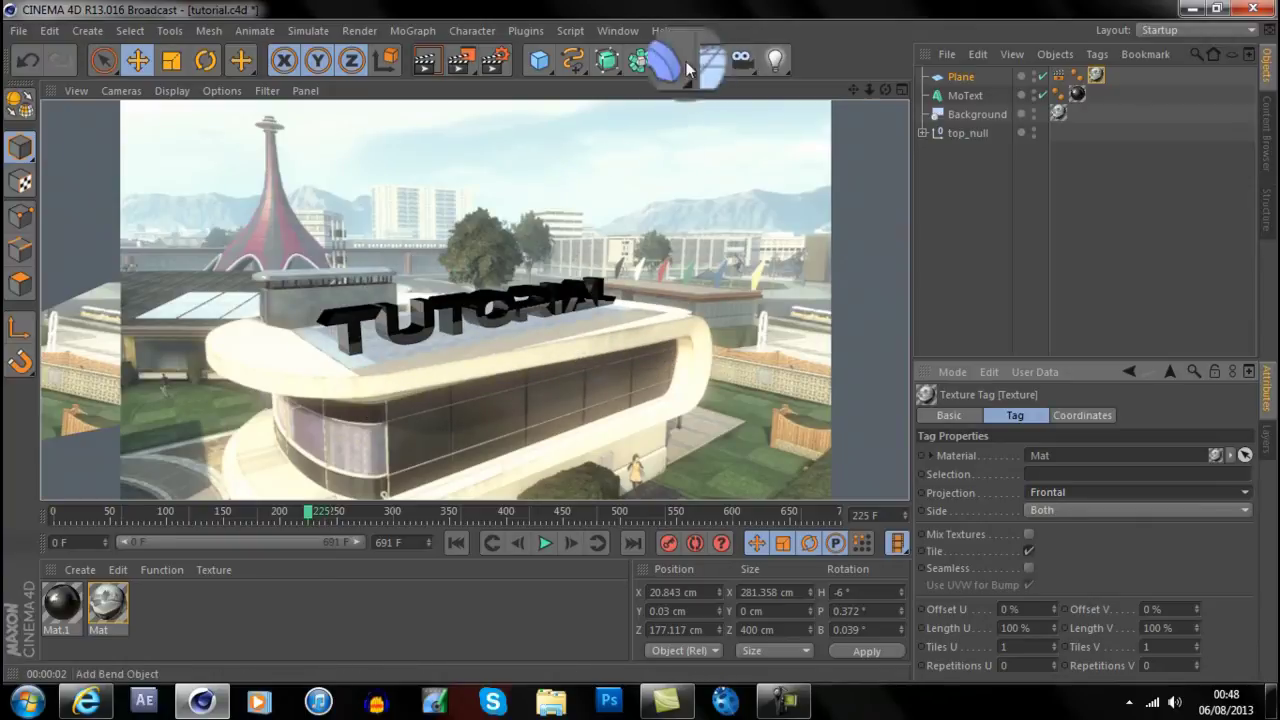
# - Nudge the plane along its Z axis to about Z 176 cm and render the view at frame 225
pyautogui.click(966, 78)
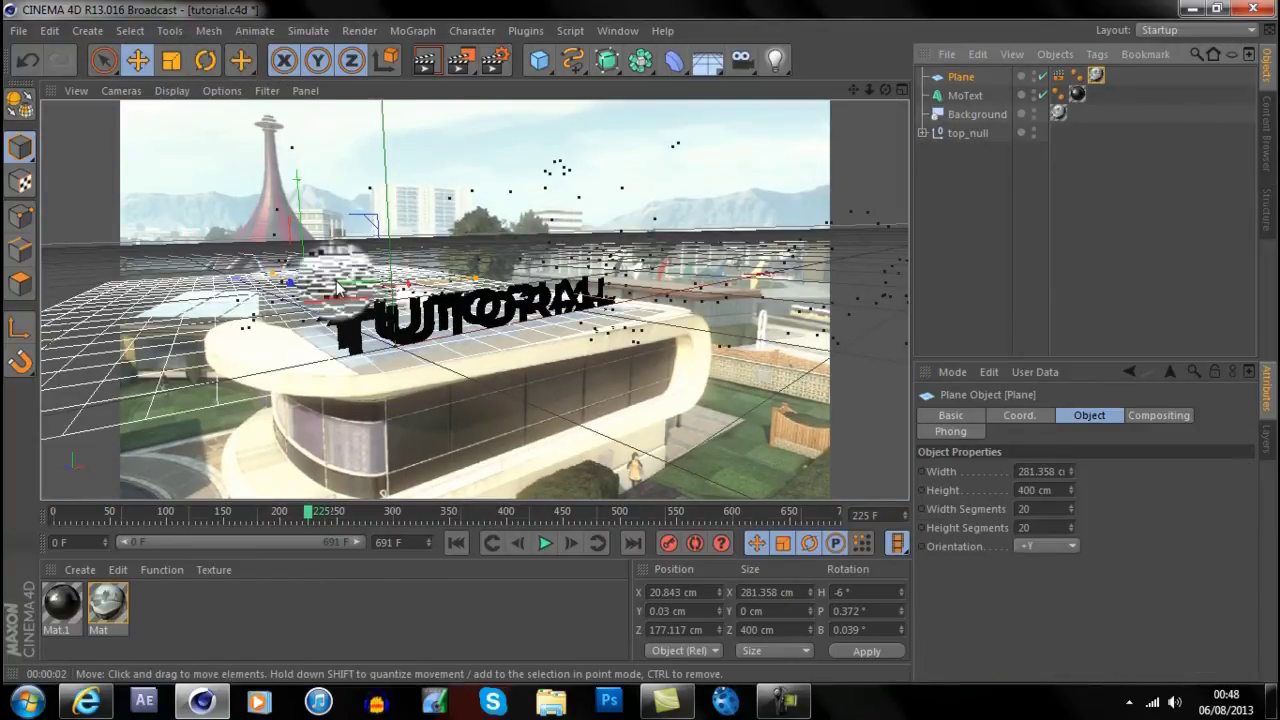
pyautogui.moveTo(300, 284)
pyautogui.mouseDown()
pyautogui.moveTo(288, 293)
pyautogui.moveTo(310, 285)
pyautogui.mouseUp()
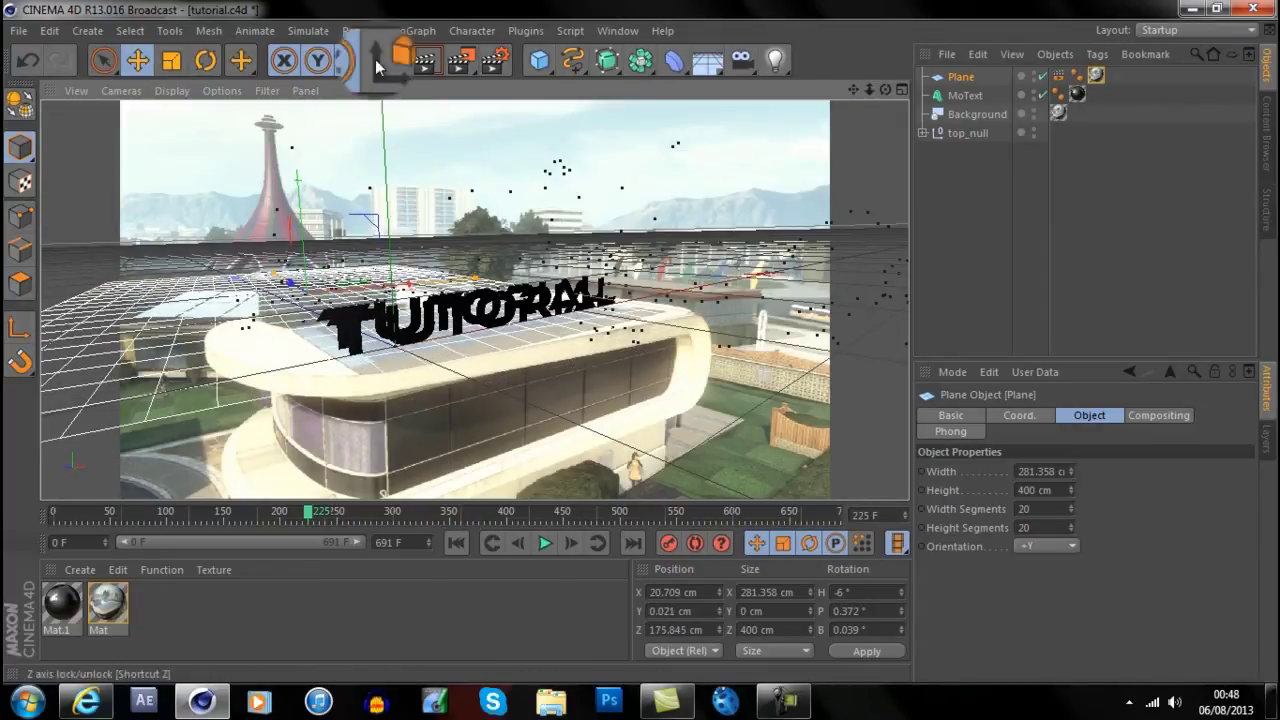
pyautogui.click(424, 66)
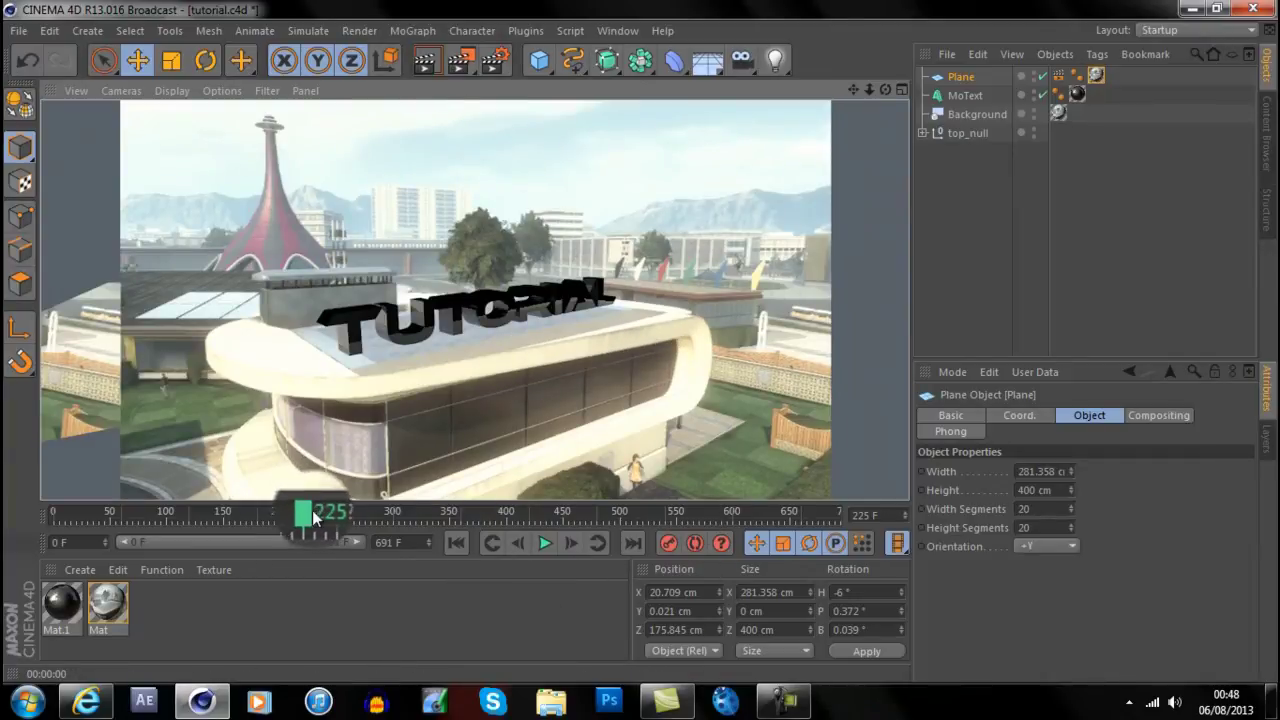
# - Render the view at the last frame, 691, to check the plane's blend, and return to frame 372
pyautogui.moveTo(312, 510); pyautogui.dragTo(840, 498)
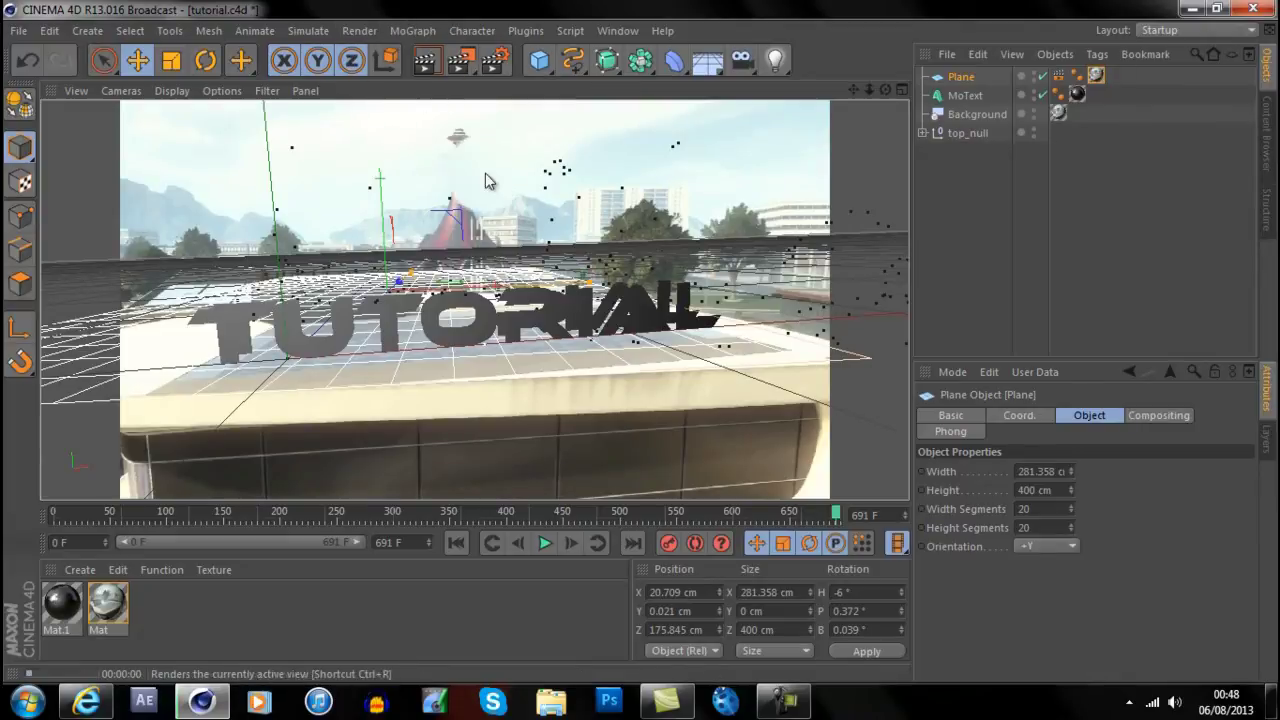
pyautogui.hotkey('ctrl', 'r')
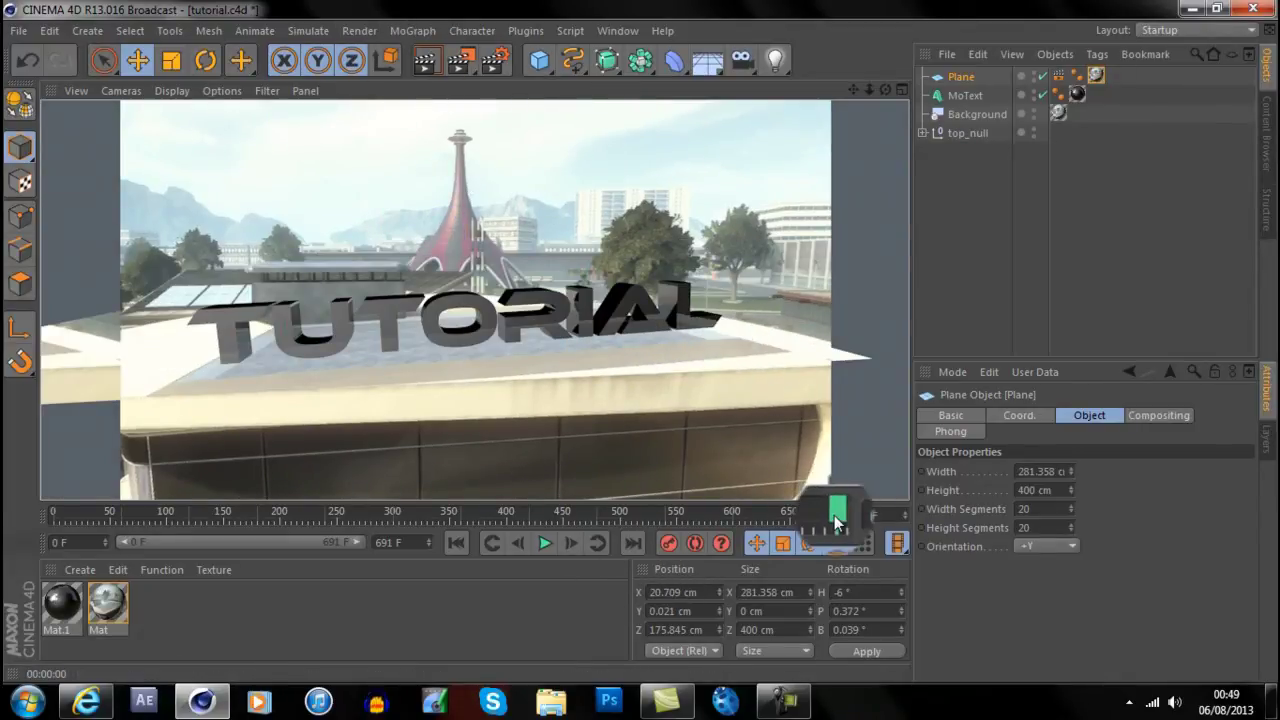
pyautogui.moveTo(835, 514); pyautogui.dragTo(474, 517)
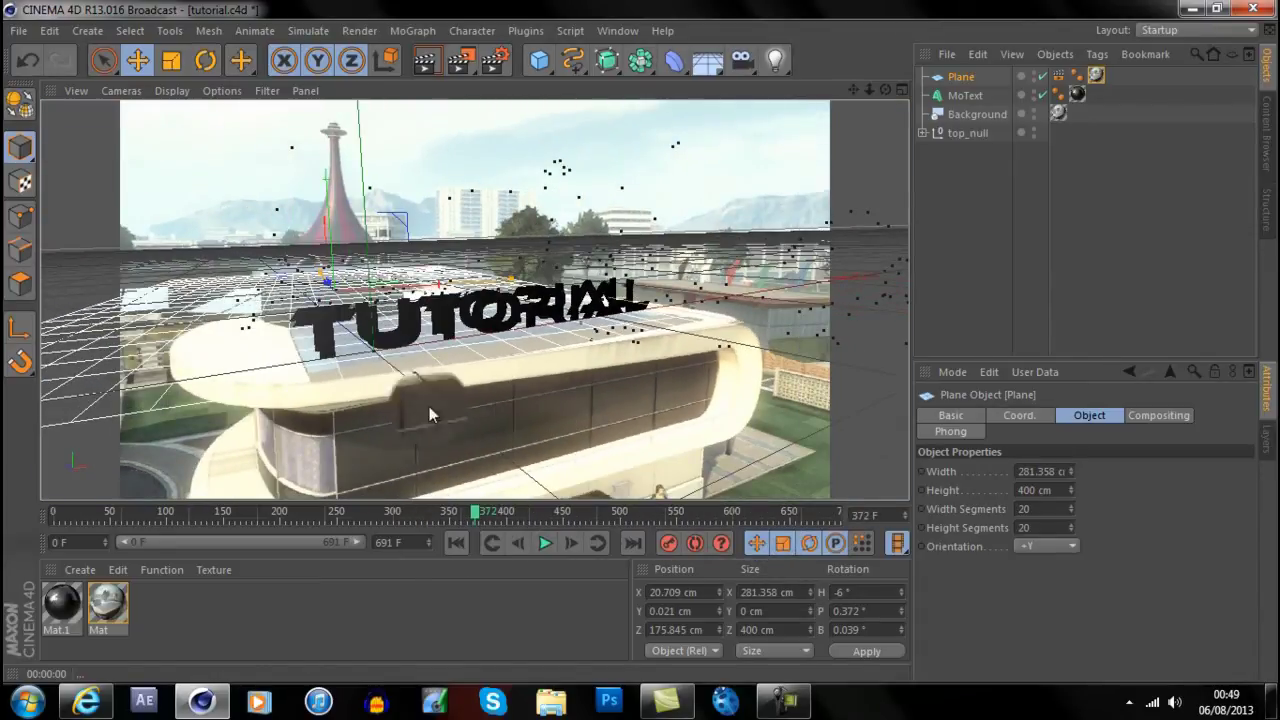
# - Move the plane farther along its Z axis to about Z 179 cm and render the view
pyautogui.click(241, 62)
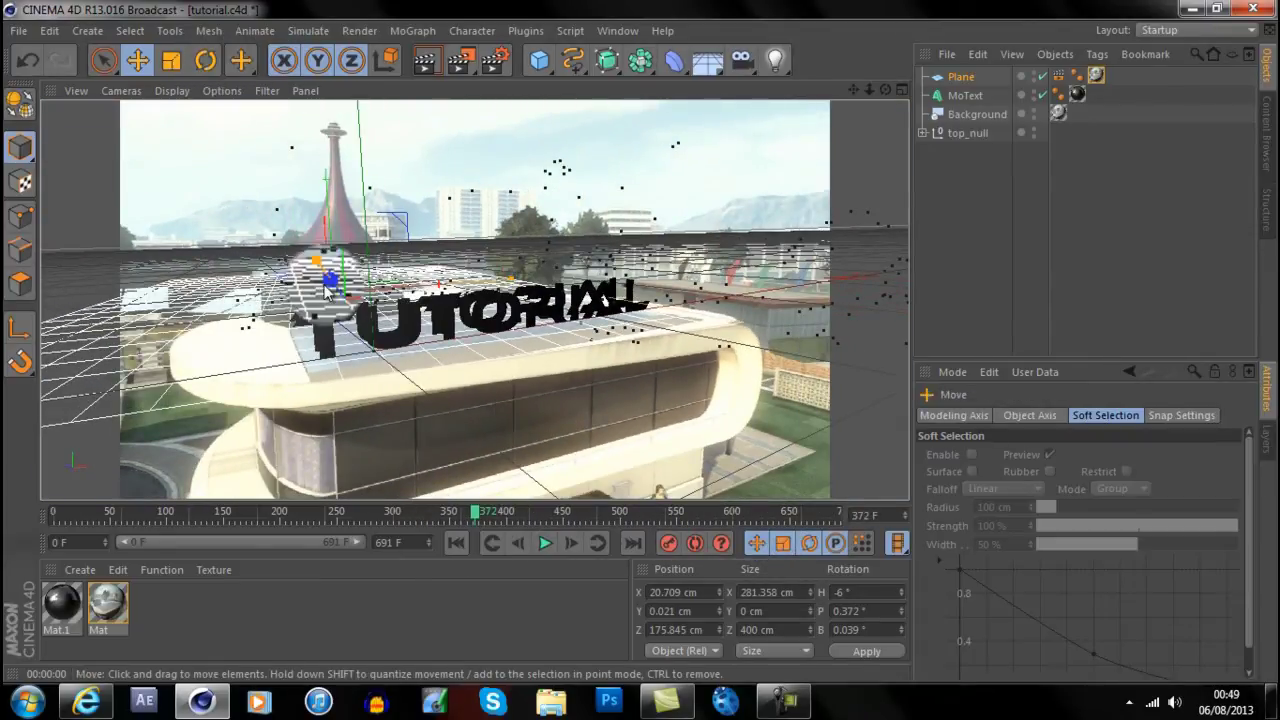
pyautogui.moveTo(325, 290); pyautogui.dragTo(344, 345)
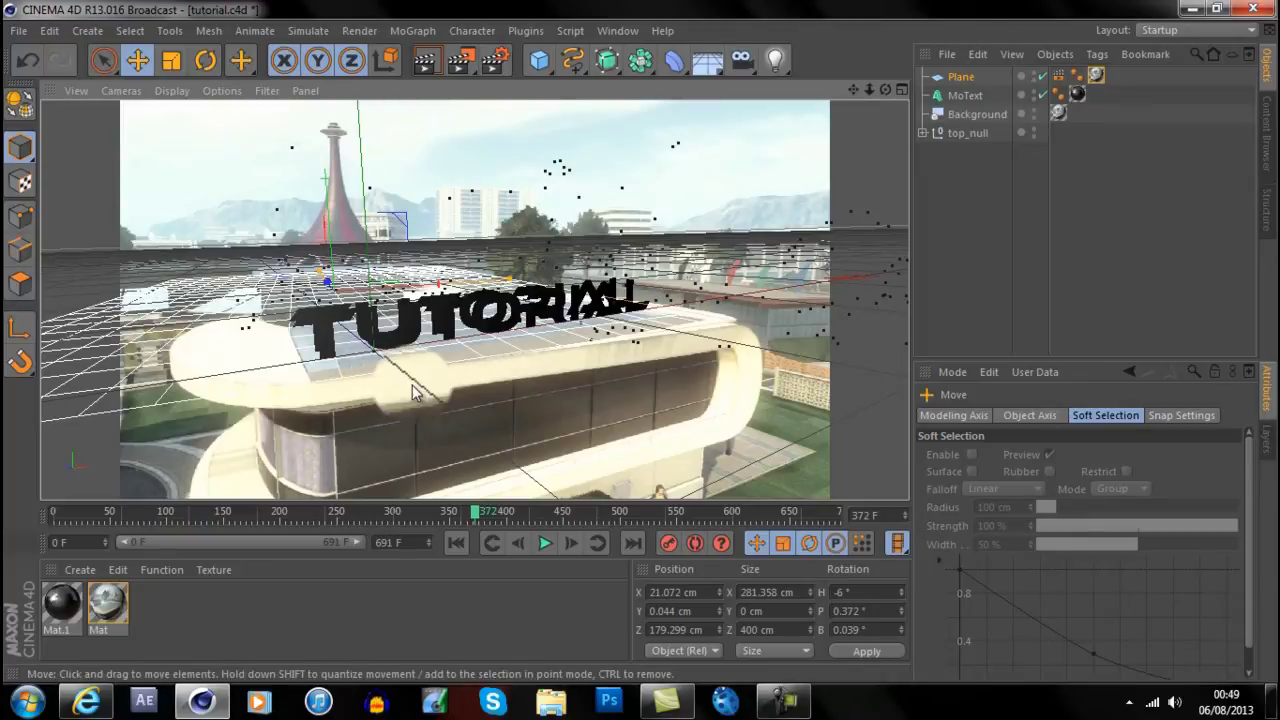
pyautogui.click(195, 620)
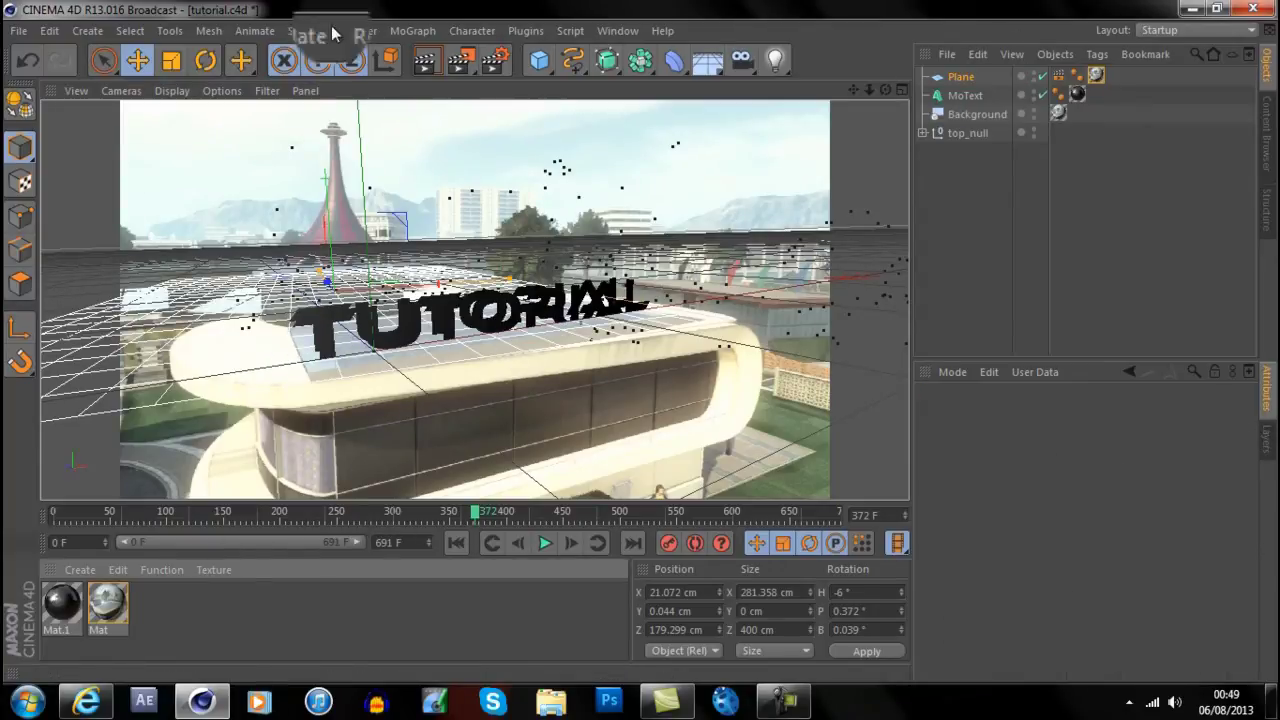
pyautogui.click(428, 69)
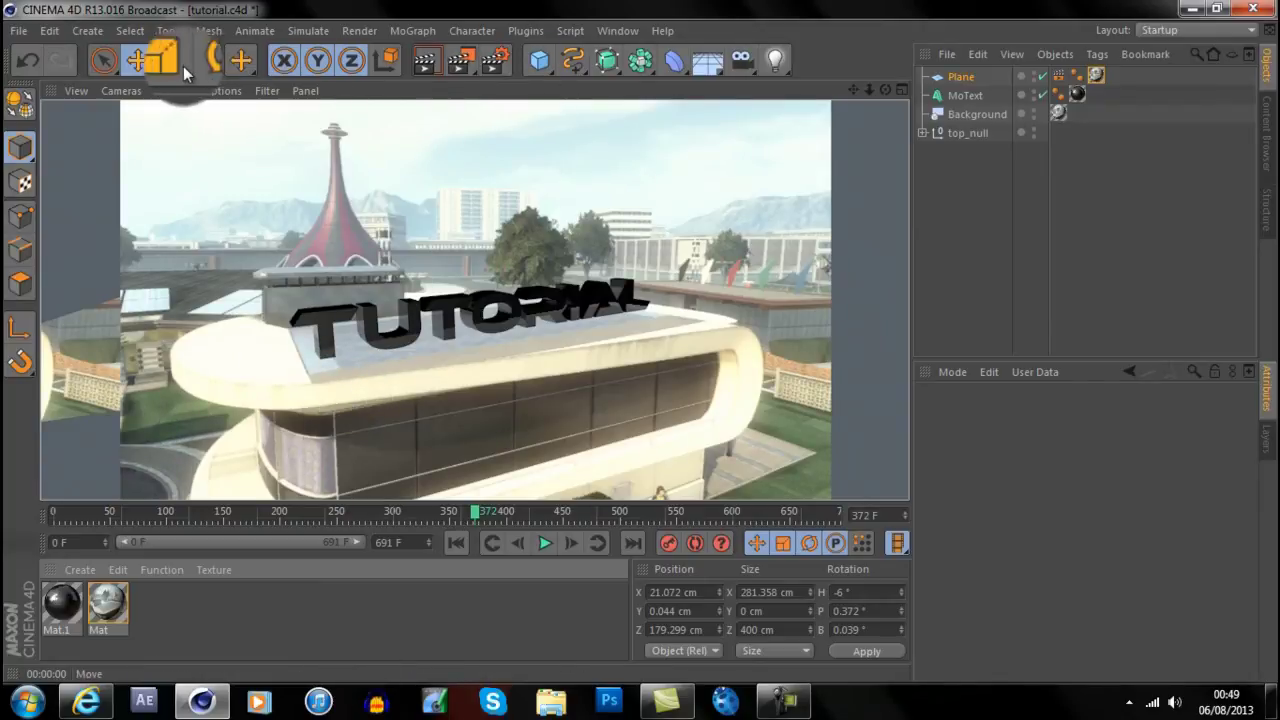
# - Raise the MoText object above the roof to about Y 11.7 cm
pyautogui.click(138, 60)
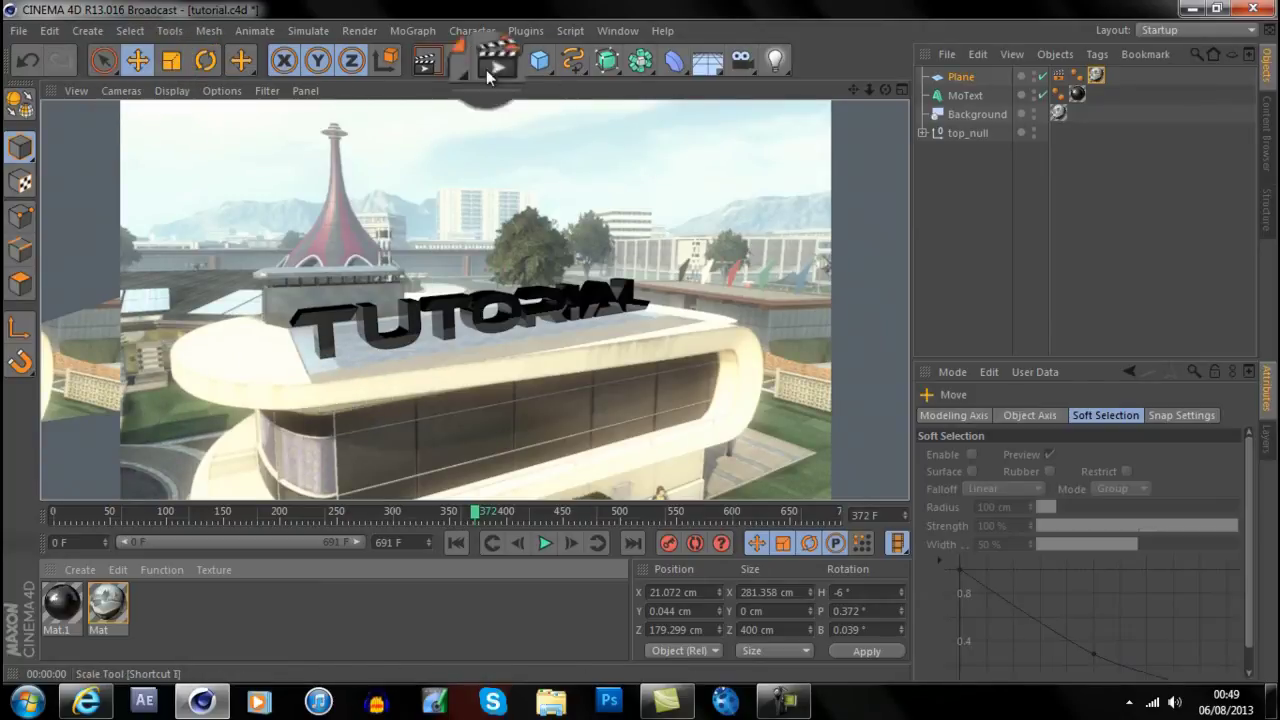
pyautogui.click(964, 97)
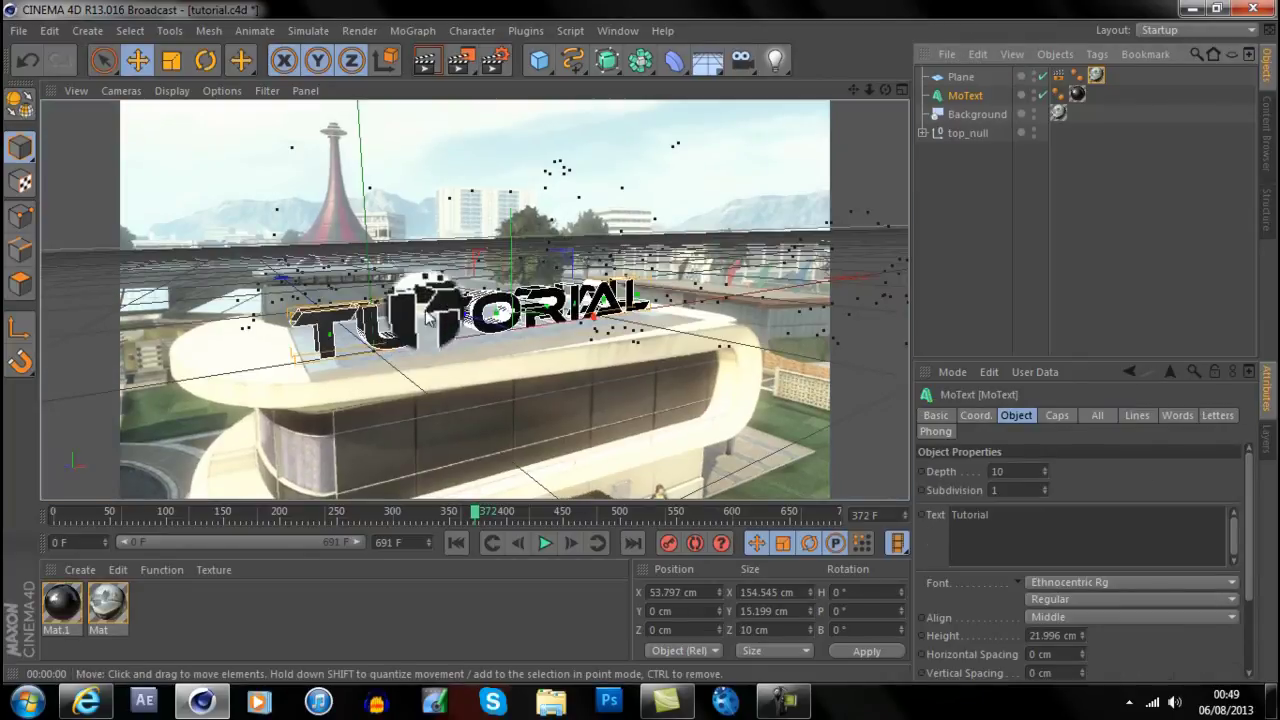
pyautogui.moveTo(515, 280); pyautogui.dragTo(499, 248)
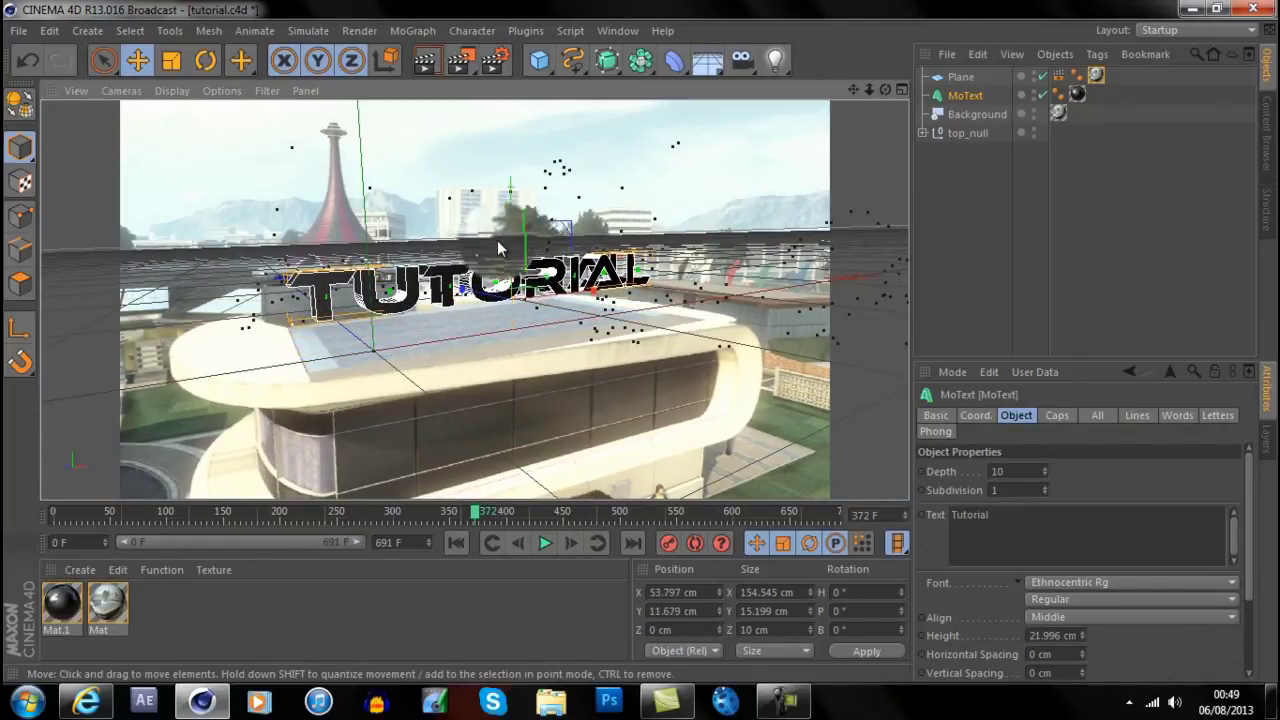
# - Add a light high above the text at about X 14.6, Y 158.4, Z 73.7 cm and go to frame 386
pyautogui.click(775, 62)
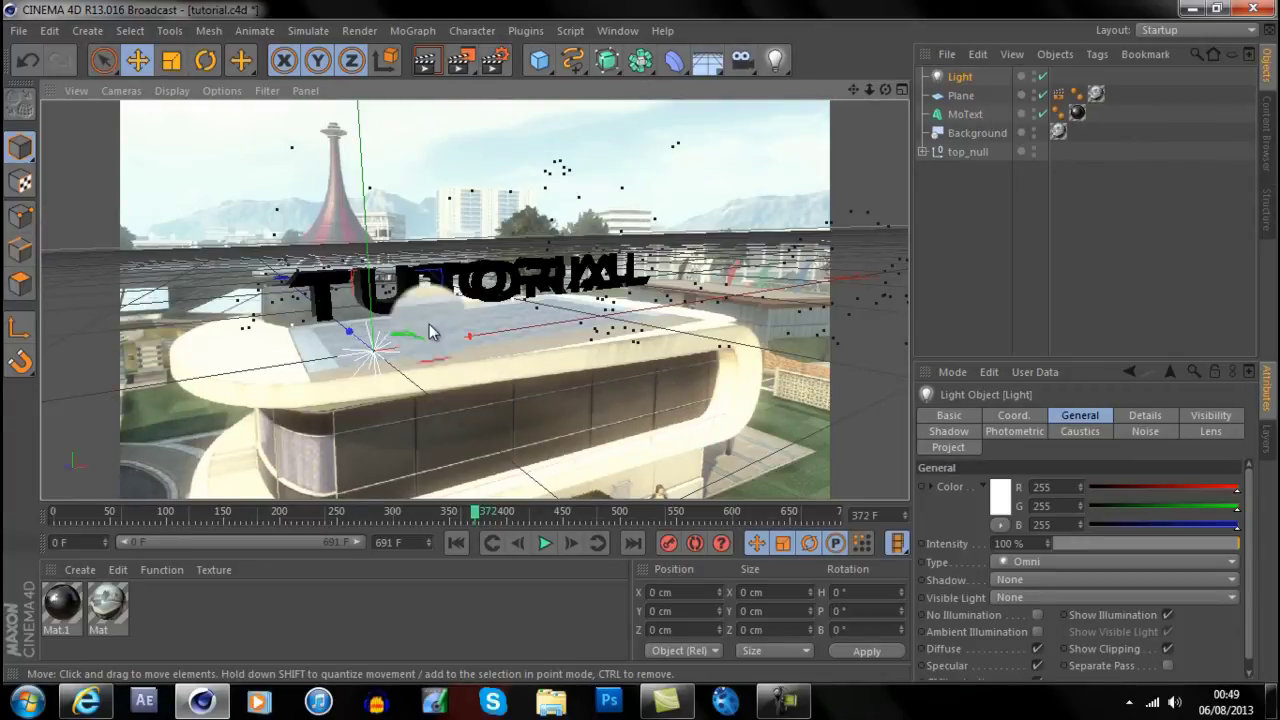
pyautogui.moveTo(429, 324); pyautogui.dragTo(236, 378)
pyautogui.moveTo(885, 90); pyautogui.dragTo(310, 168)
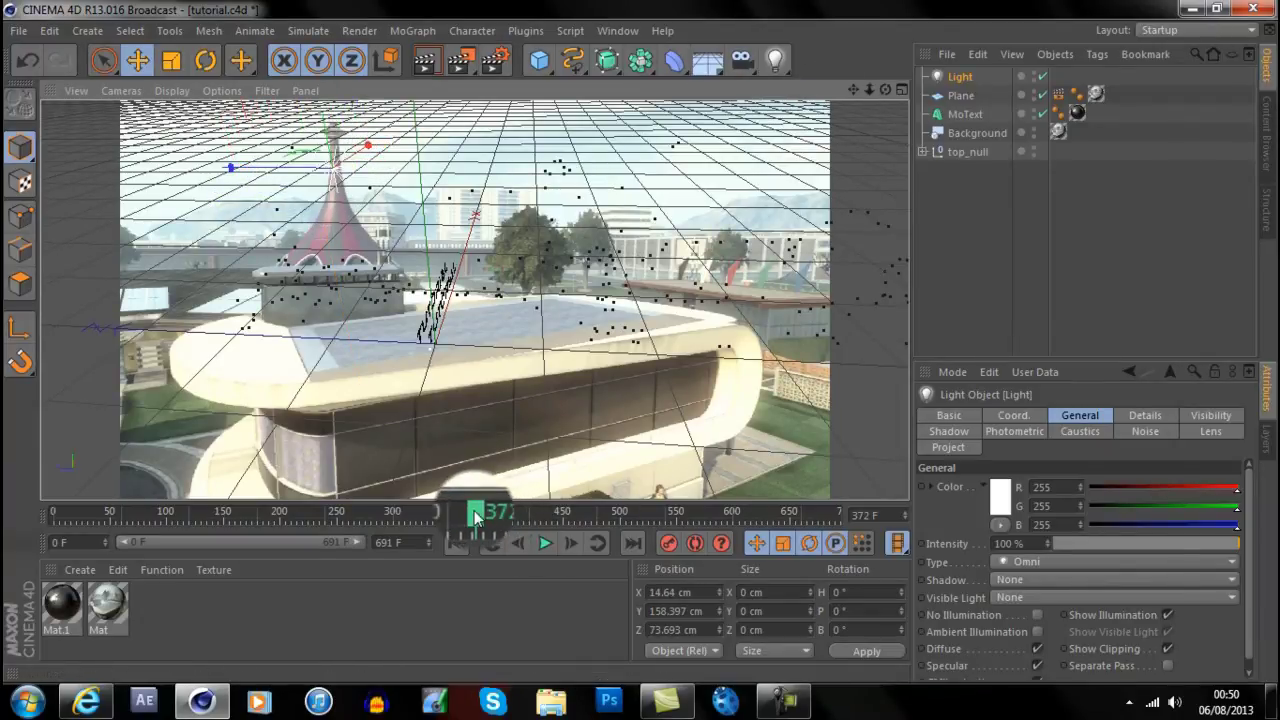
pyautogui.moveTo(476, 515); pyautogui.dragTo(491, 513)
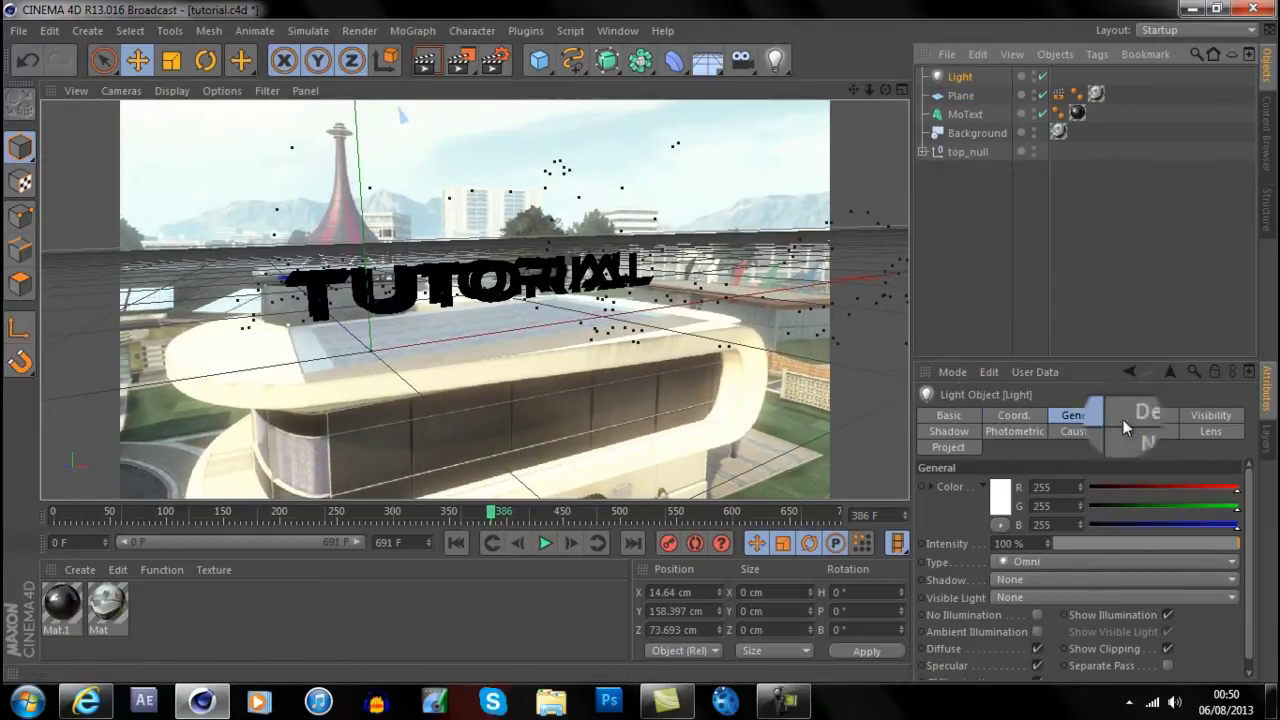
# - Set the light's shadow type to Shadow Maps (Soft) and render the view
pyautogui.click(955, 433)
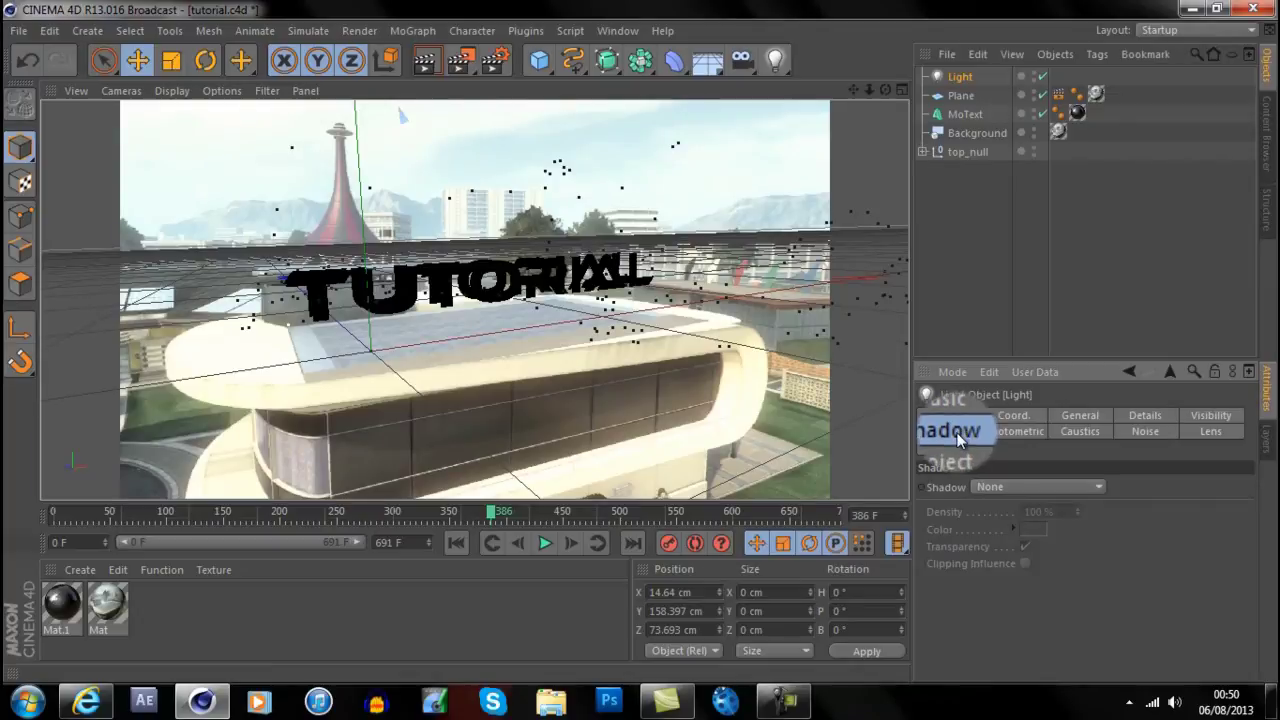
pyautogui.click(1006, 488)
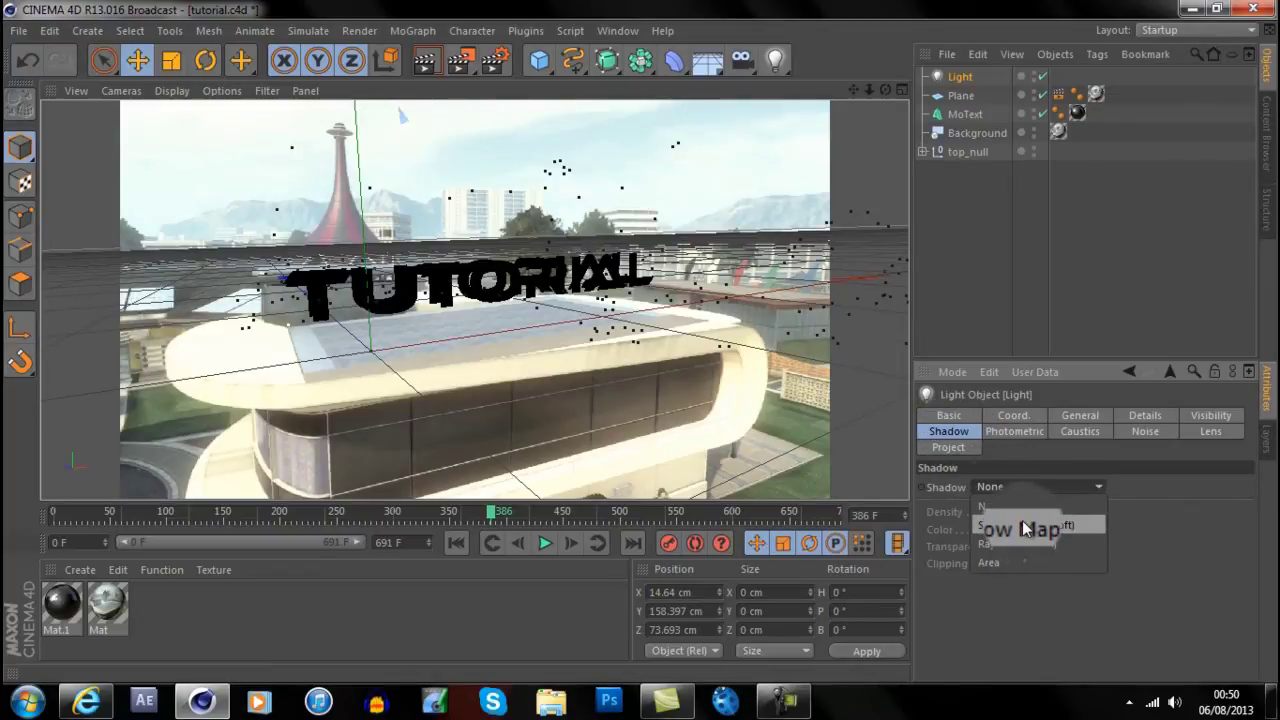
pyautogui.click(1010, 521)
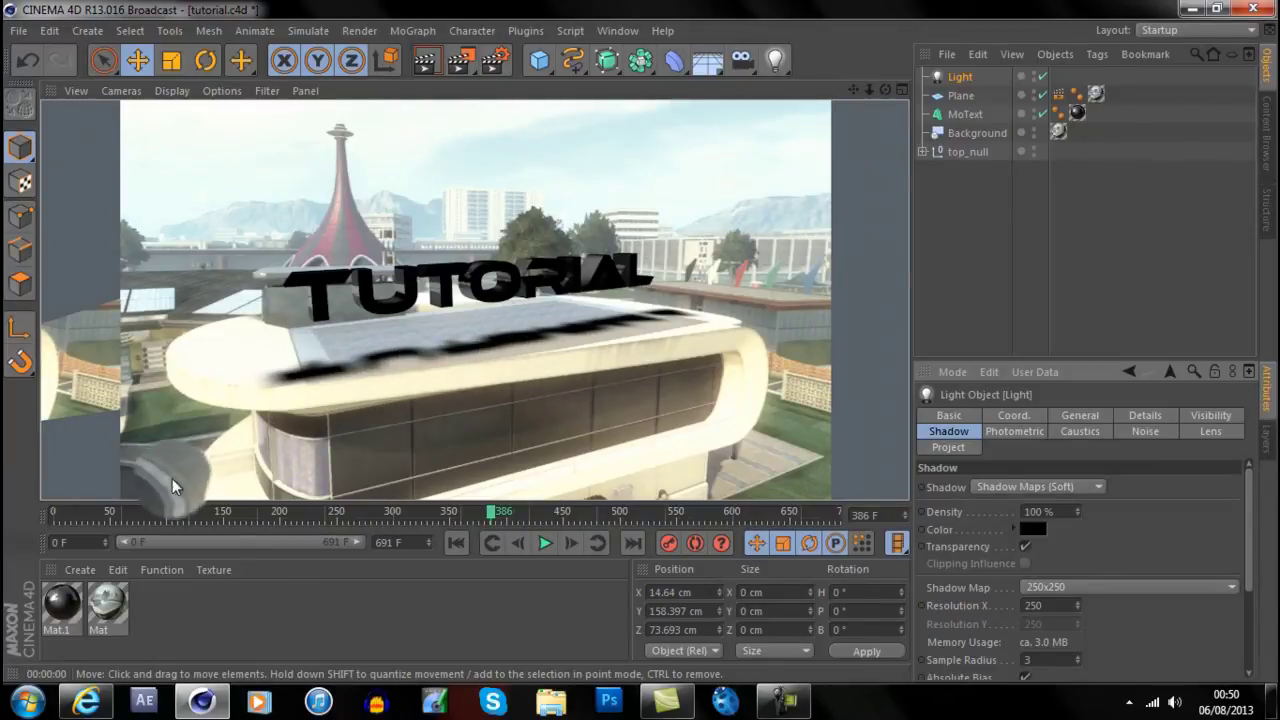
# - Try a shadow density of 50% on the light and render the view
pyautogui.click(1032, 512)
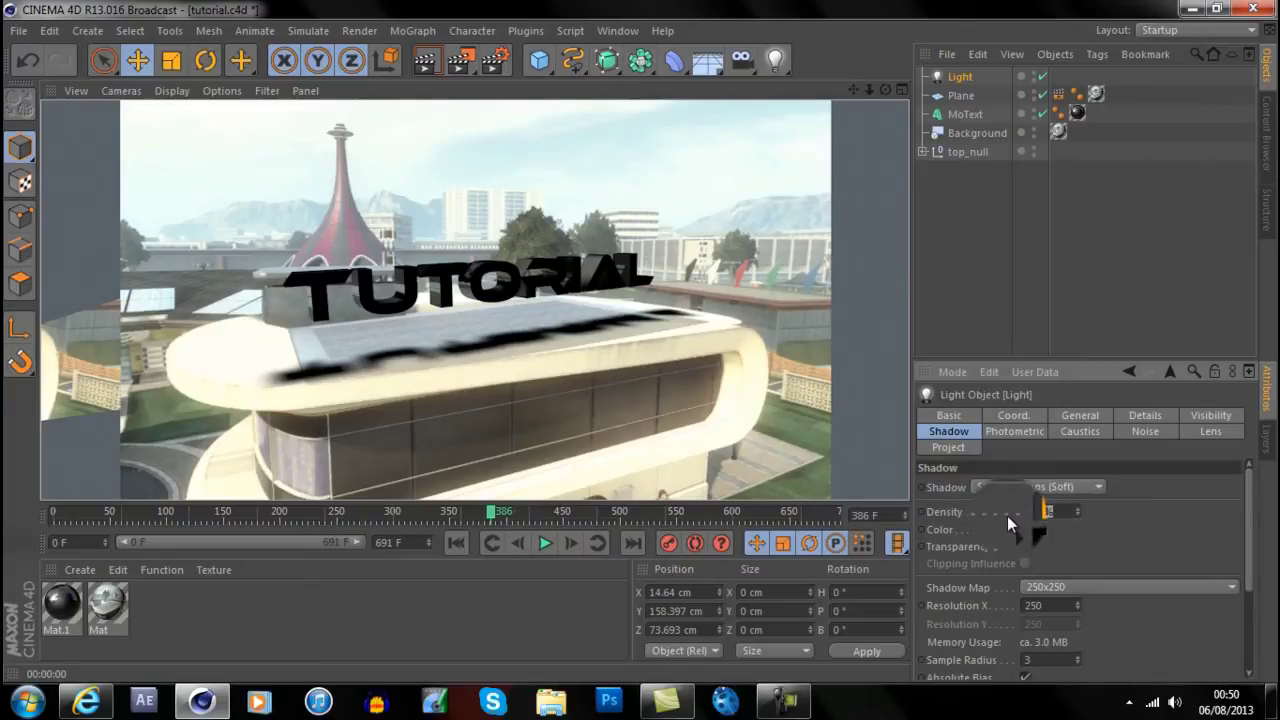
pyautogui.write('50')
pyautogui.press('Return')
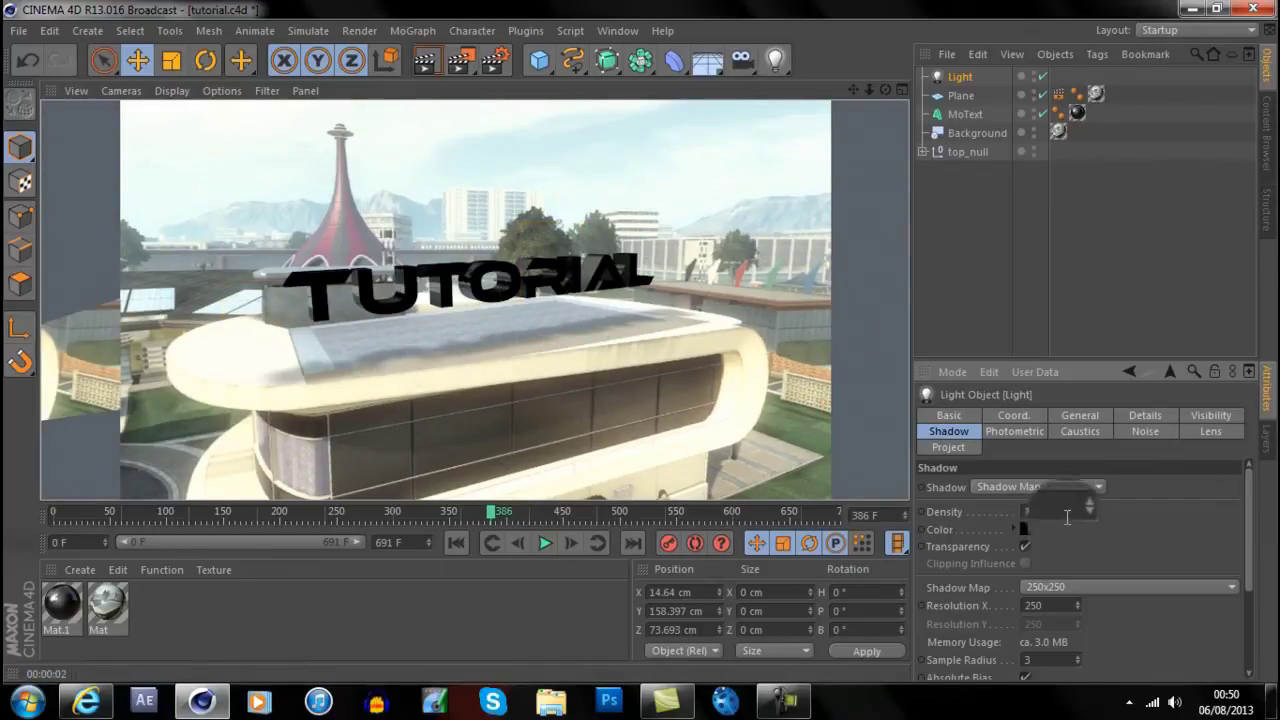
# - Set the light's shadow density to 65% and render the view
pyautogui.moveTo(1062, 513); pyautogui.dragTo(986, 506)
pyautogui.write('65')
pyautogui.press('Return')
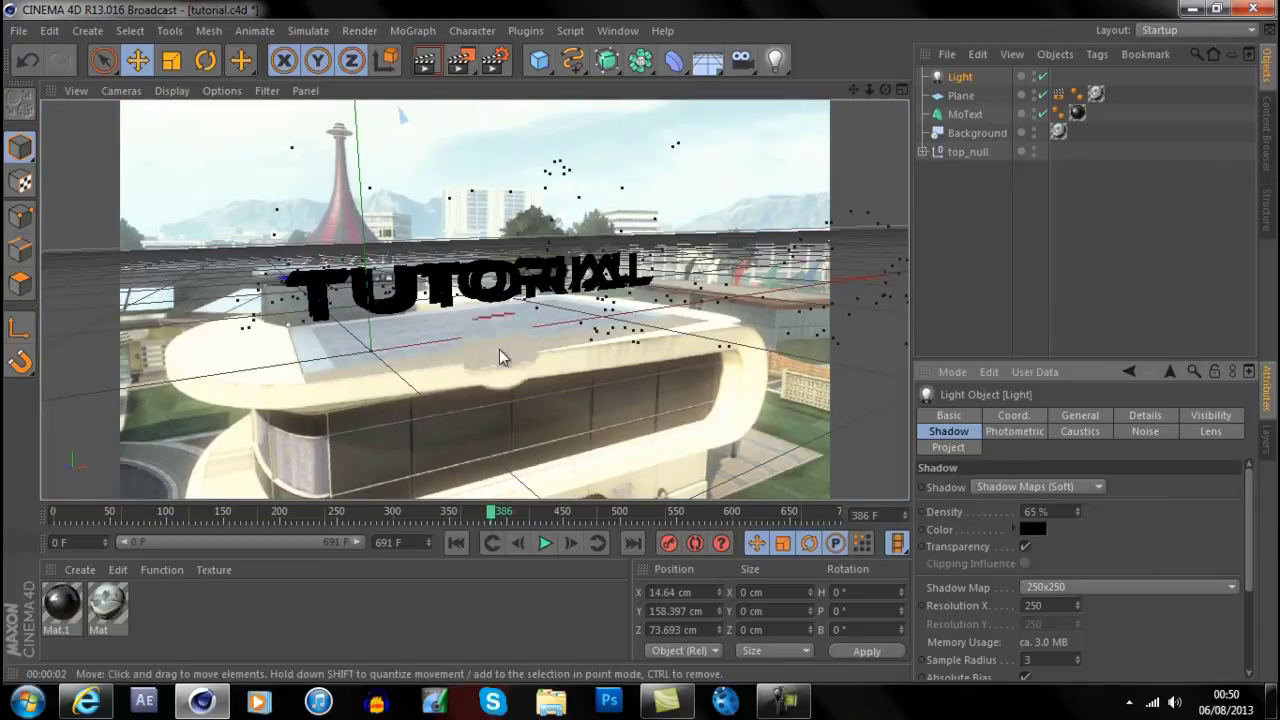
pyautogui.click(427, 75)
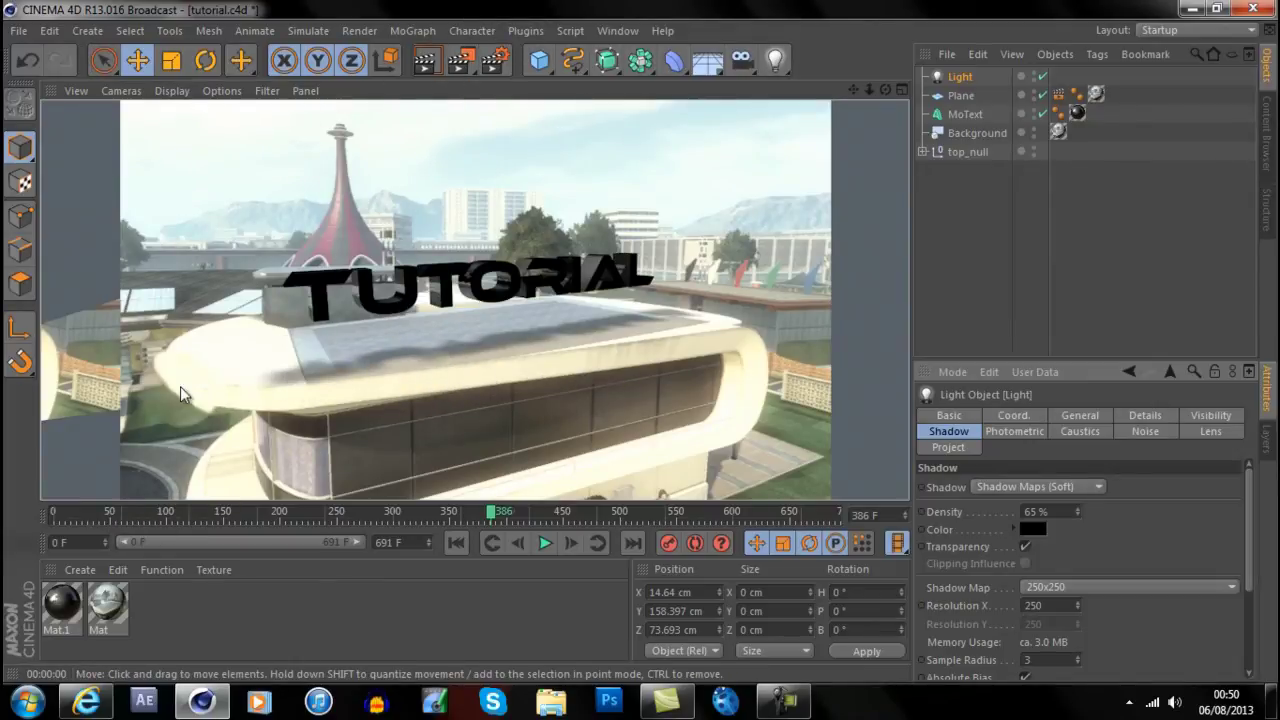
# - Try rotating the MoText object to a heading of about 50.8°, undo the rotation and render the view again
pyautogui.click(205, 60)
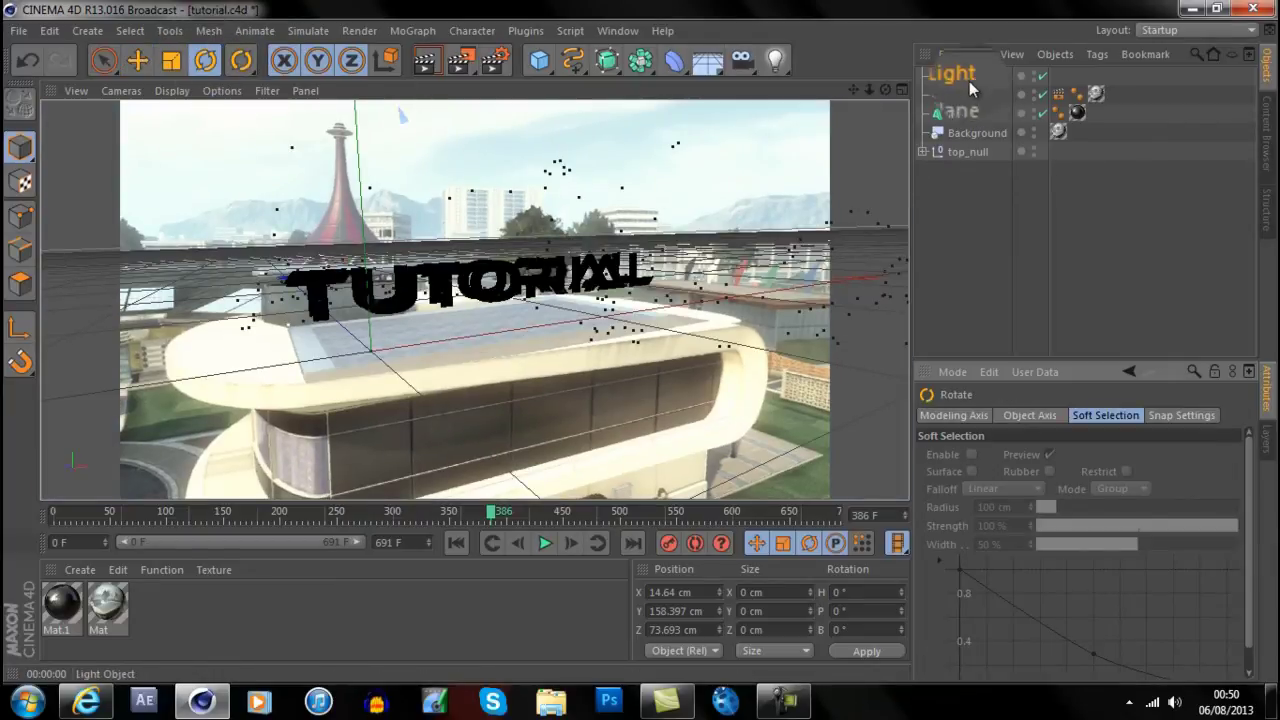
pyautogui.click(960, 118)
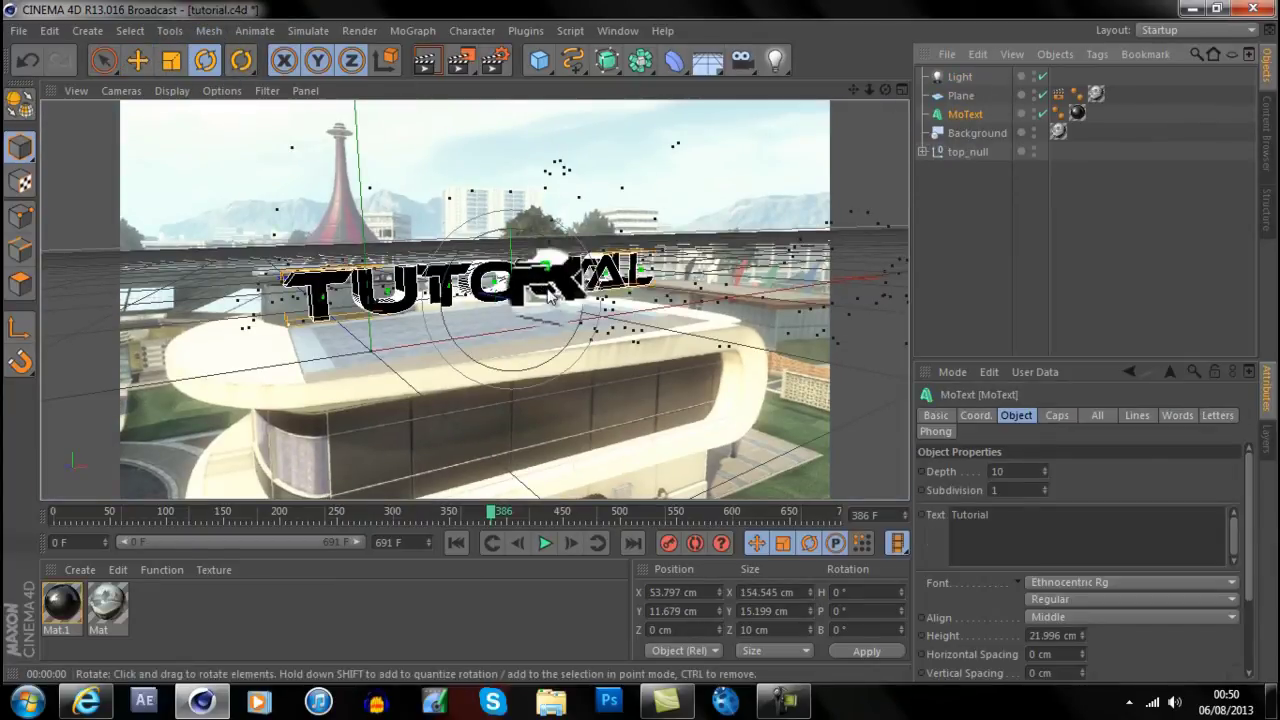
pyautogui.moveTo(505, 285); pyautogui.dragTo(609, 226)
pyautogui.click(433, 68)
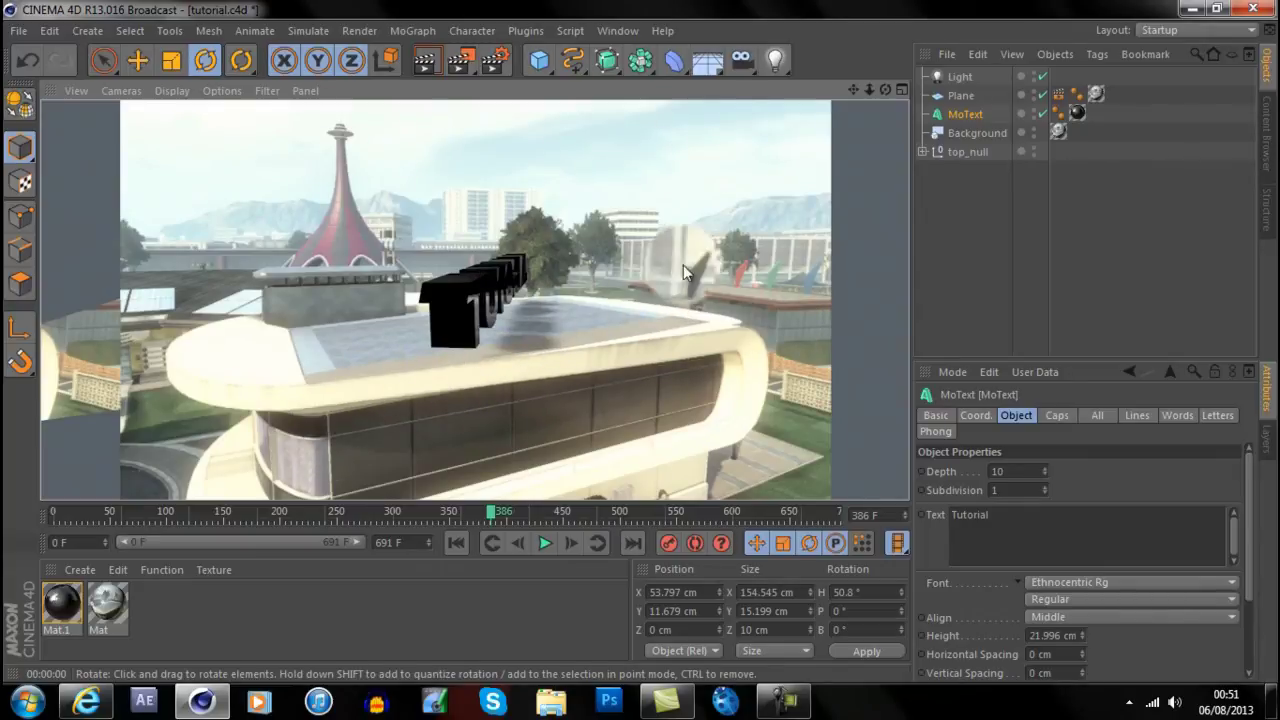
pyautogui.click(548, 75)
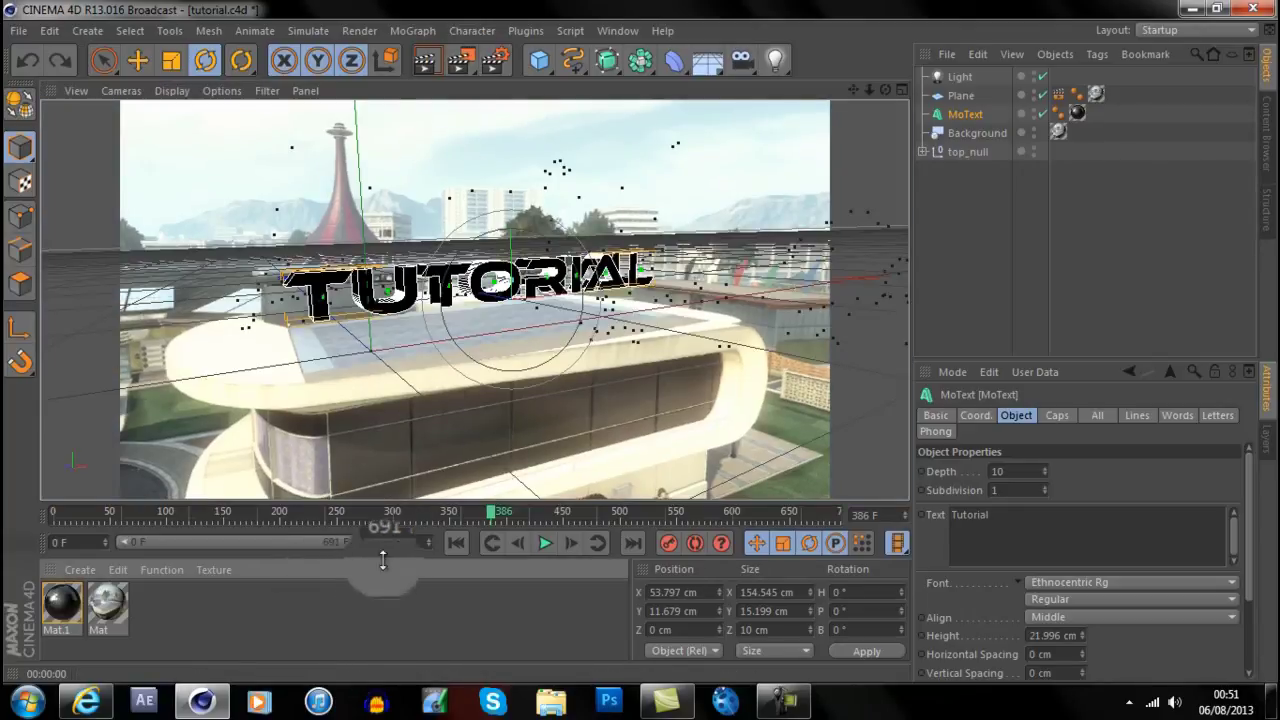
pyautogui.click(425, 60)
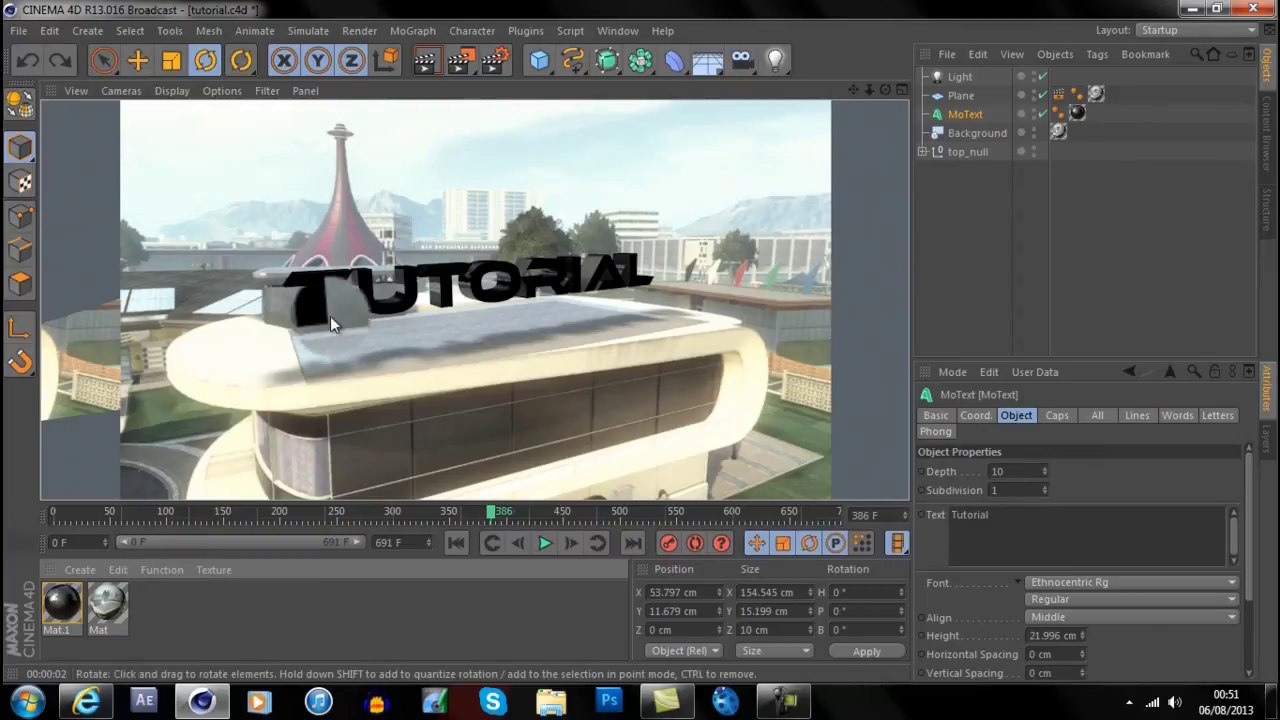
# - Change the text material Mat.1 to pure red (R 255, G 0, B 0) and render the view
pyautogui.moveTo(74, 606)
pyautogui.mouseDown()
pyautogui.moveTo(128, 607)
pyautogui.moveTo(62, 603)
pyautogui.mouseUp()
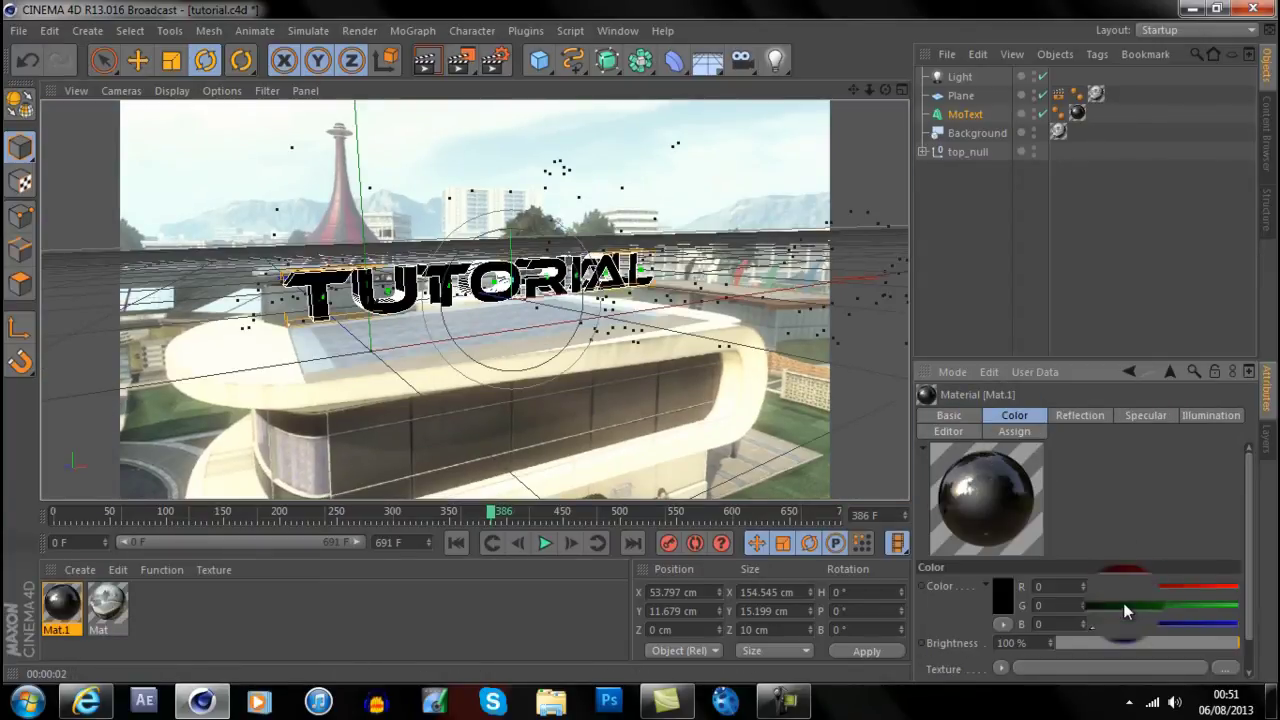
pyautogui.moveTo(1128, 588); pyautogui.dragTo(1238, 587)
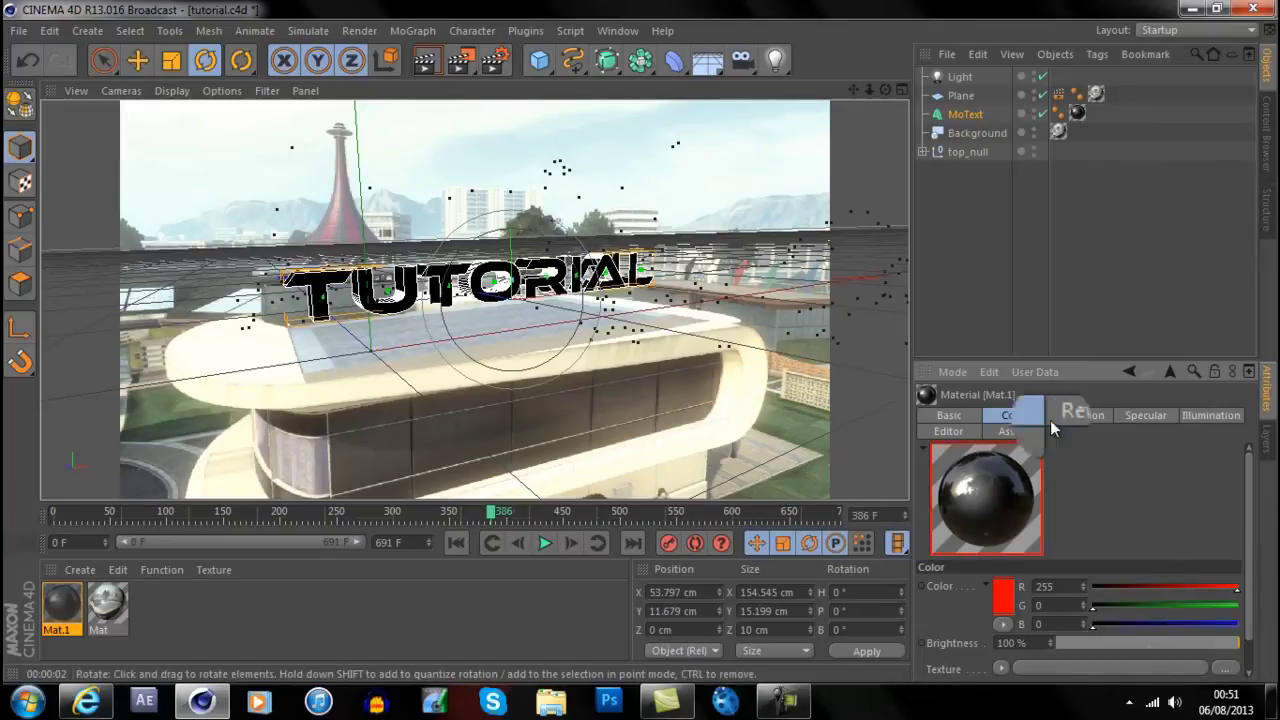
pyautogui.click(428, 74)
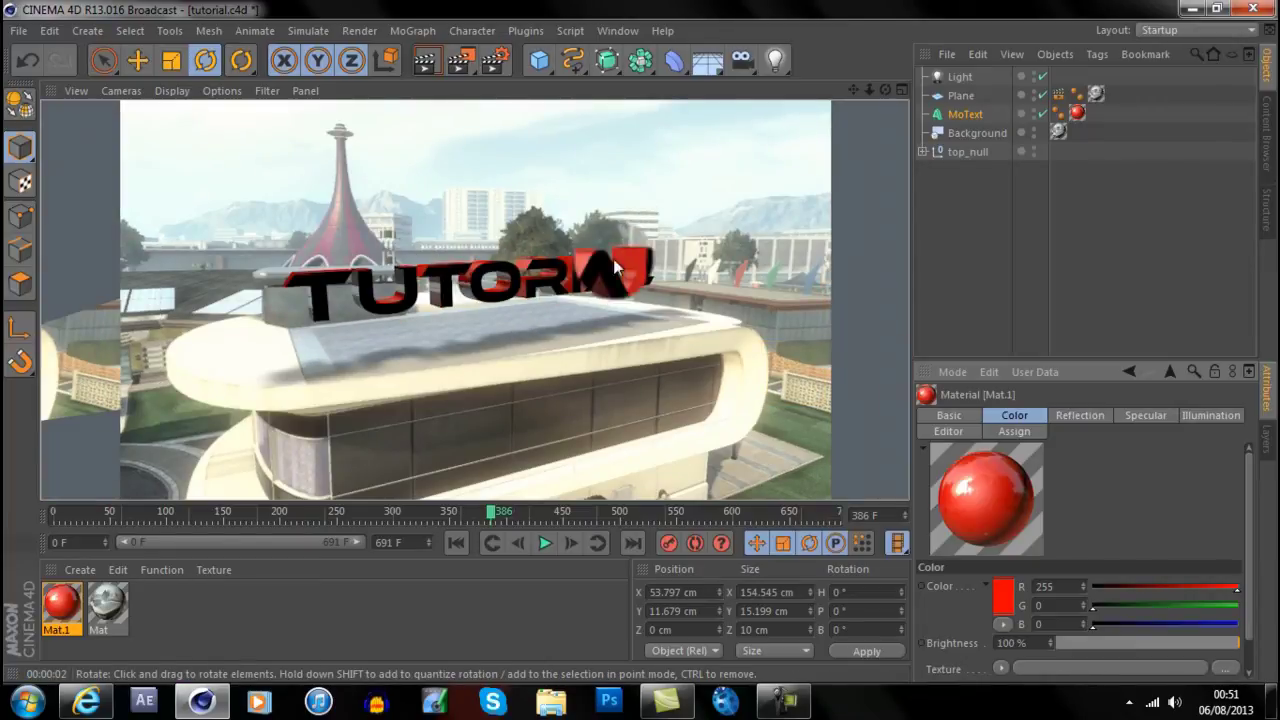
# - Add a second light in front of the text at about Y 47.3, Z -130.5 cm and render the view
pyautogui.click(775, 62)
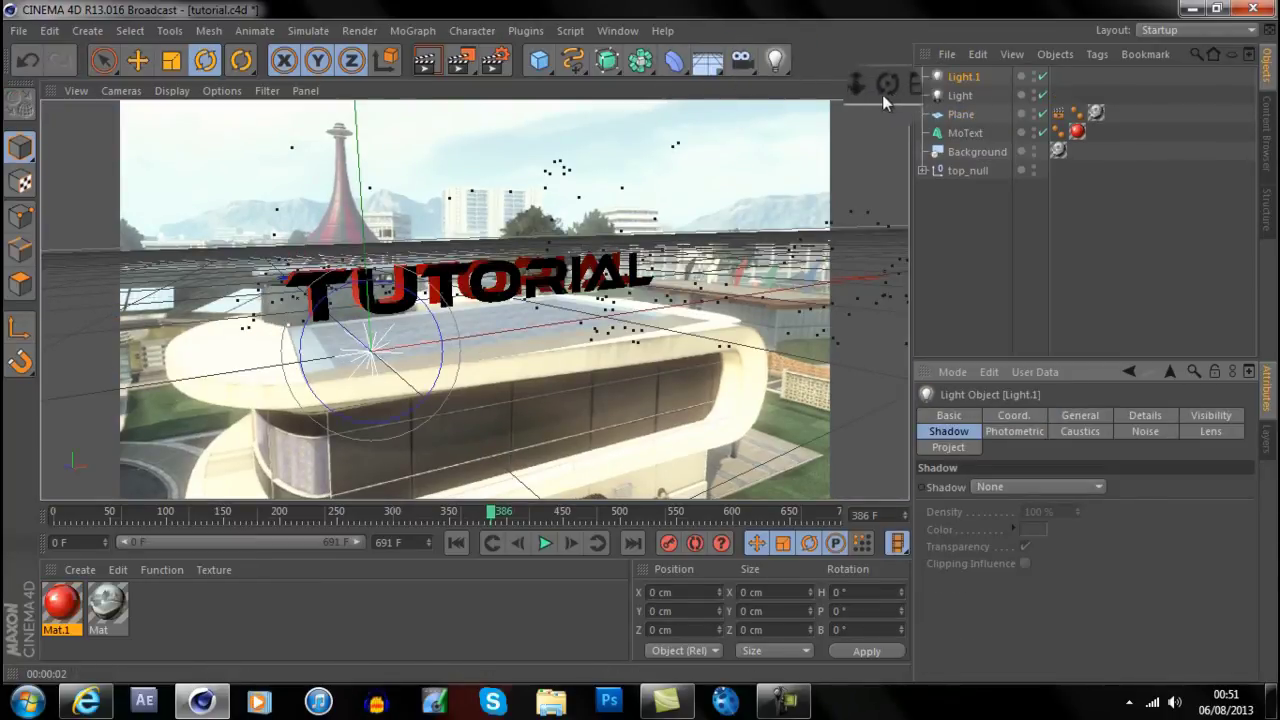
pyautogui.click(138, 60)
pyautogui.moveTo(350, 340); pyautogui.dragTo(646, 339)
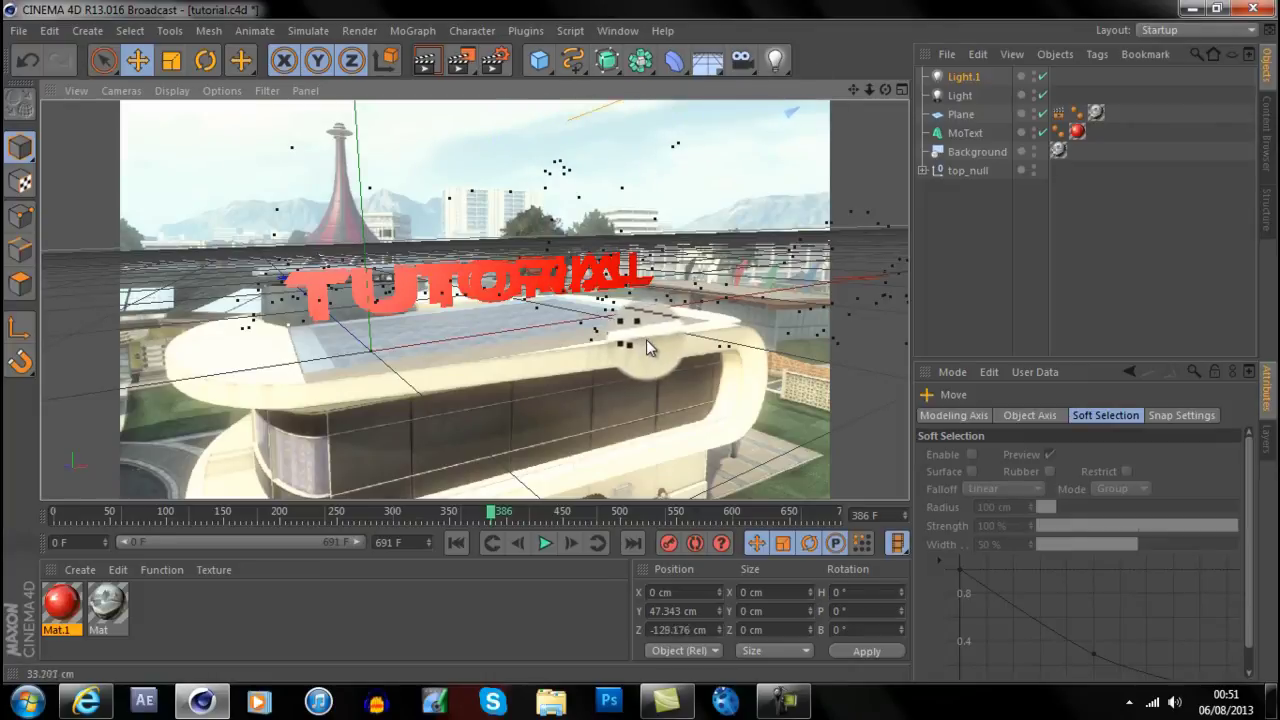
pyautogui.click(425, 64)
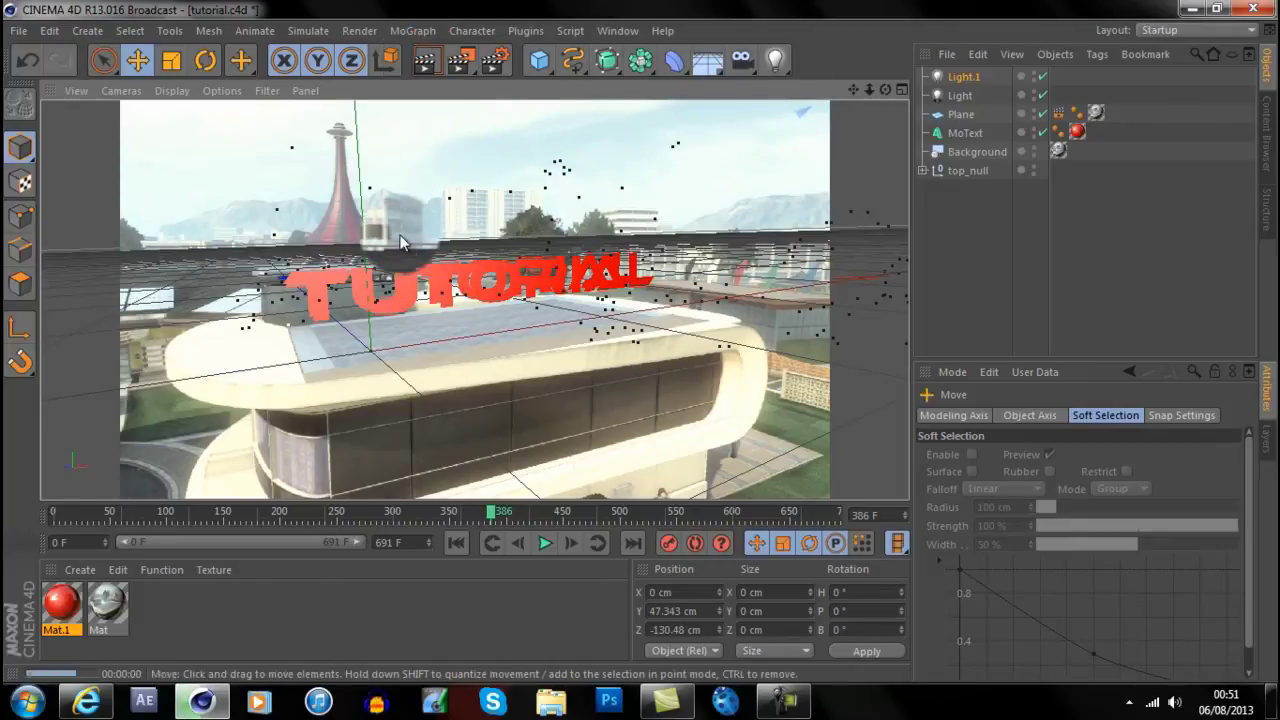
pyautogui.click(484, 288)
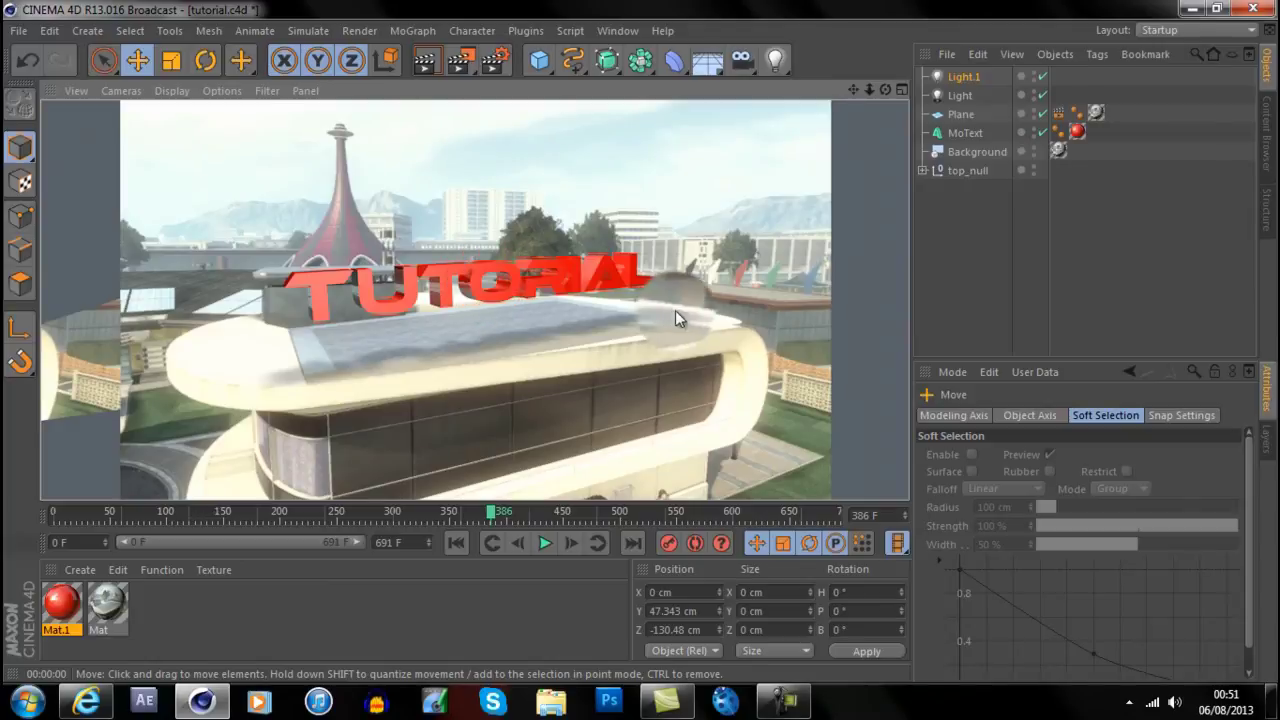
# - Set the second light's intensity to 60% and render the view
pyautogui.click(973, 80)
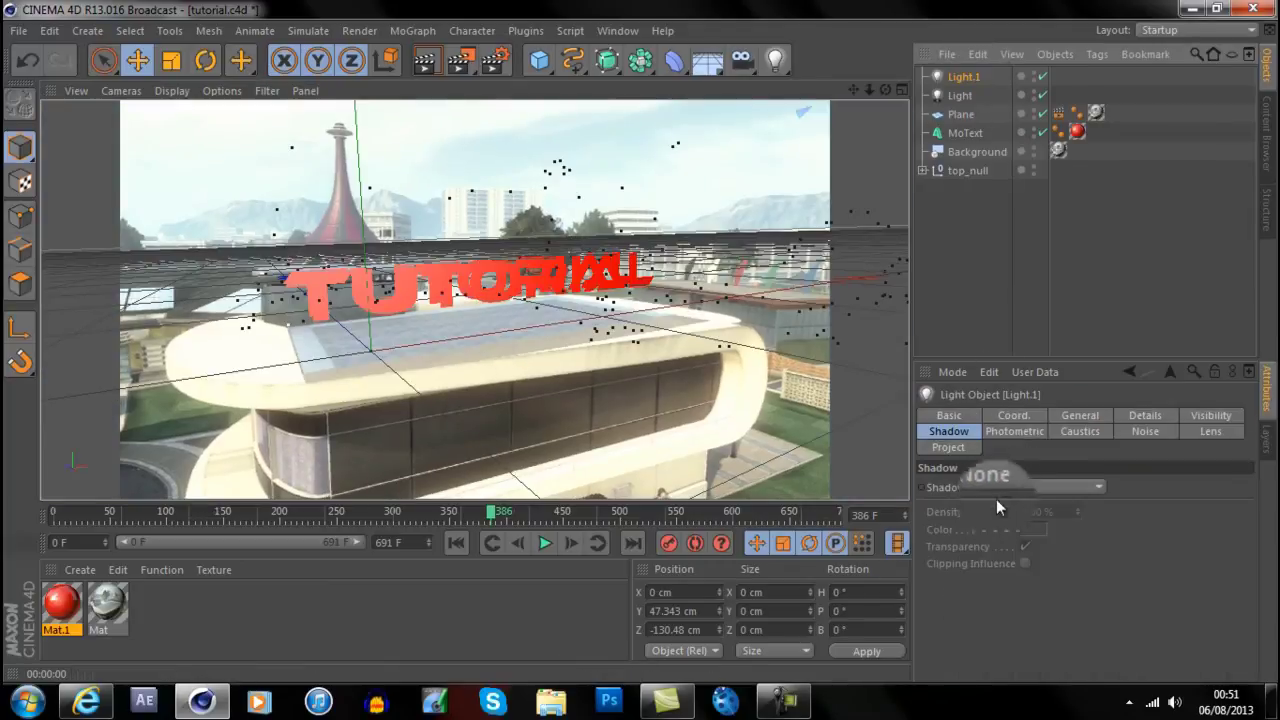
pyautogui.click(948, 418)
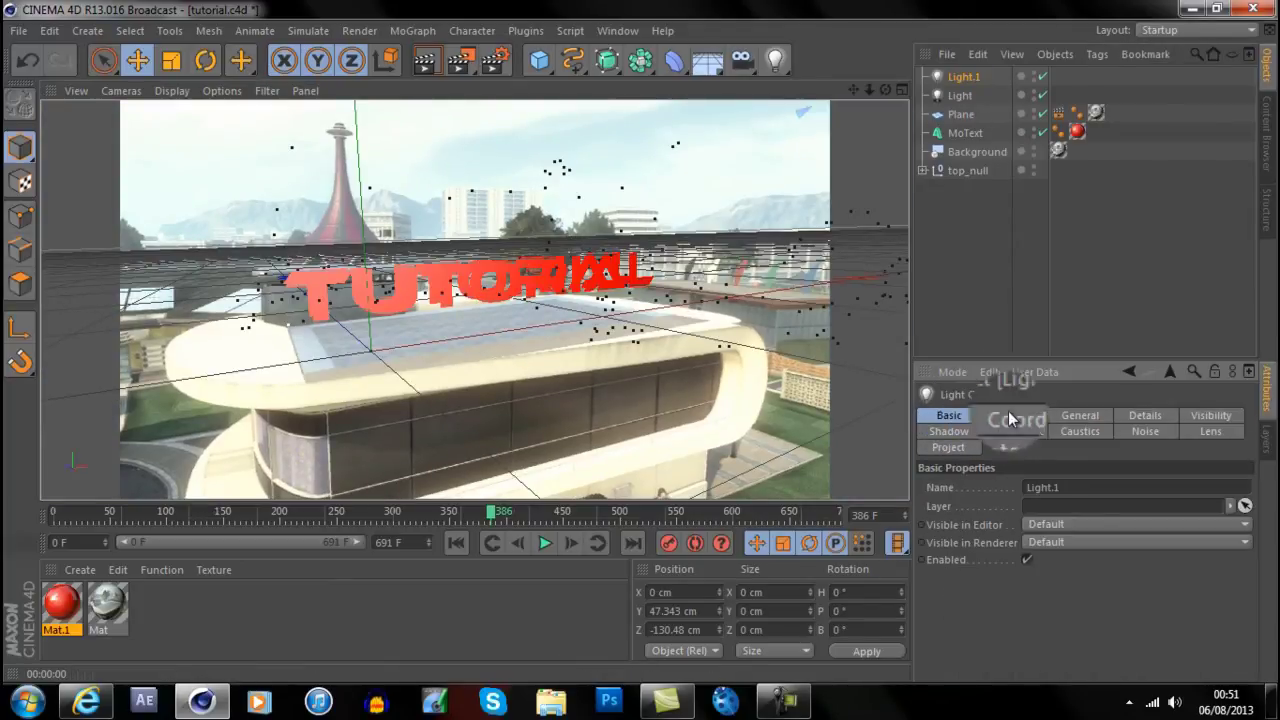
pyautogui.click(1100, 415)
pyautogui.click(1072, 433)
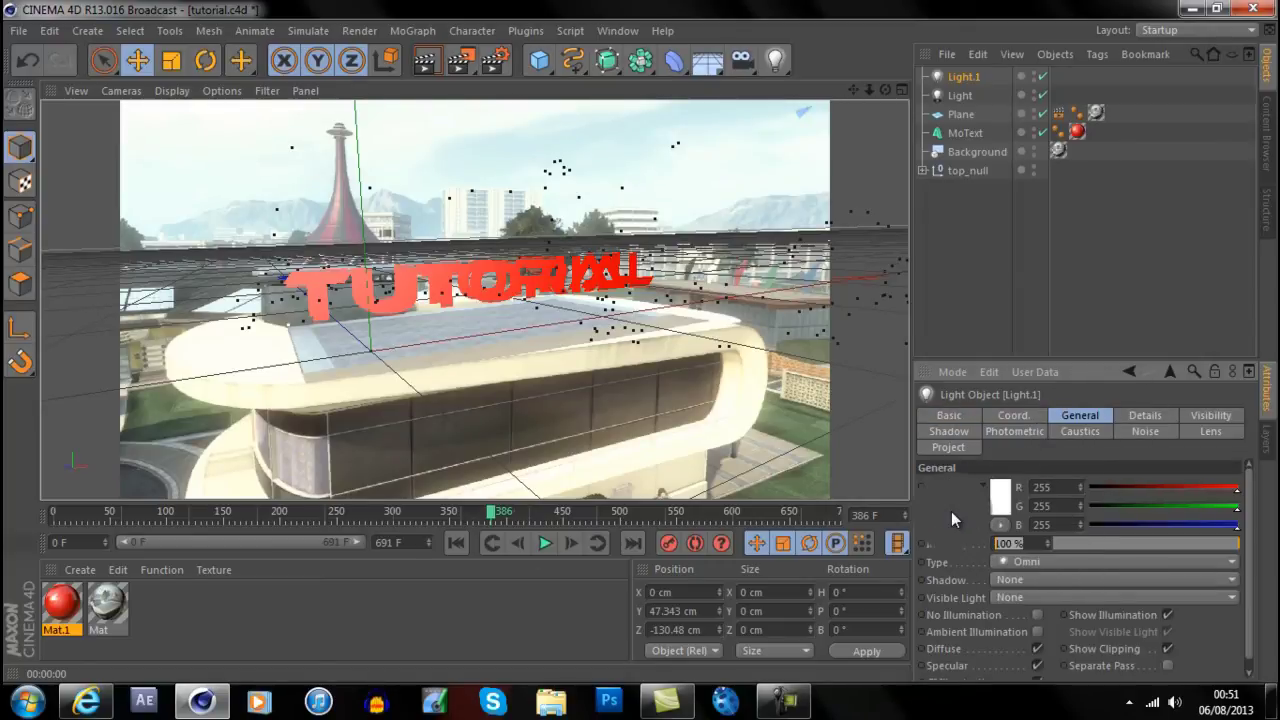
pyautogui.write('60')
pyautogui.press('Return')
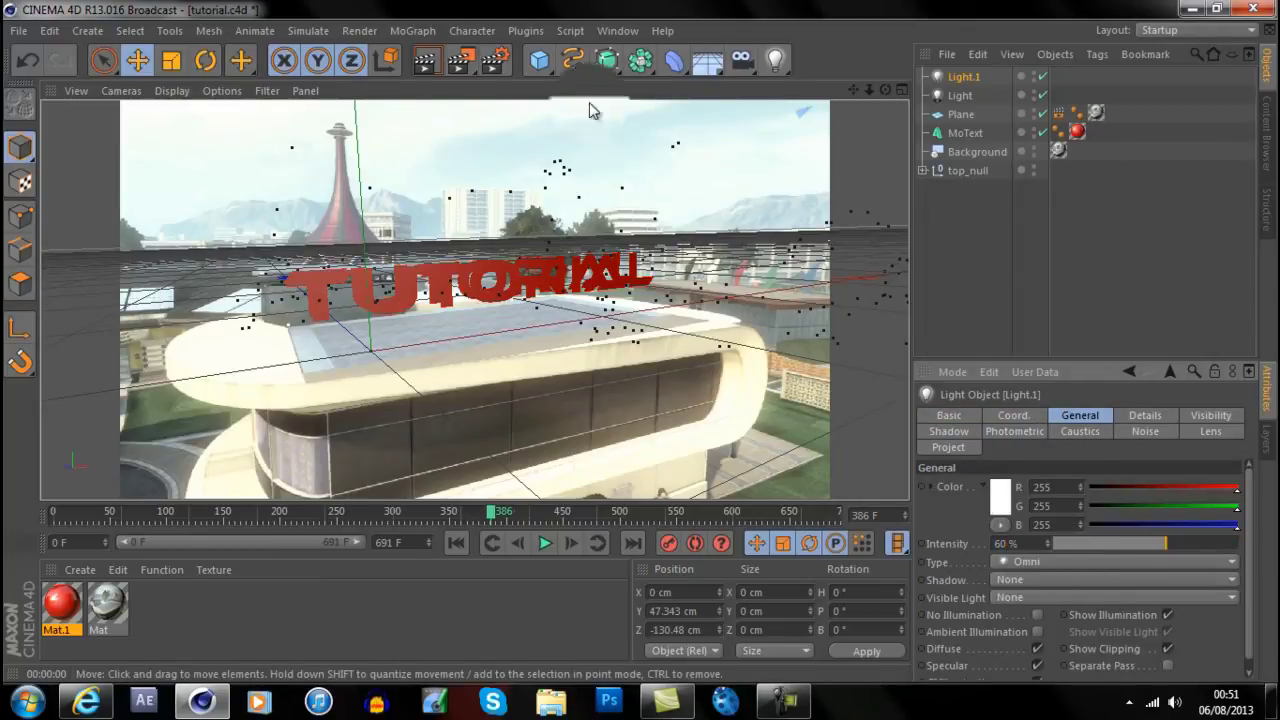
pyautogui.click(424, 60)
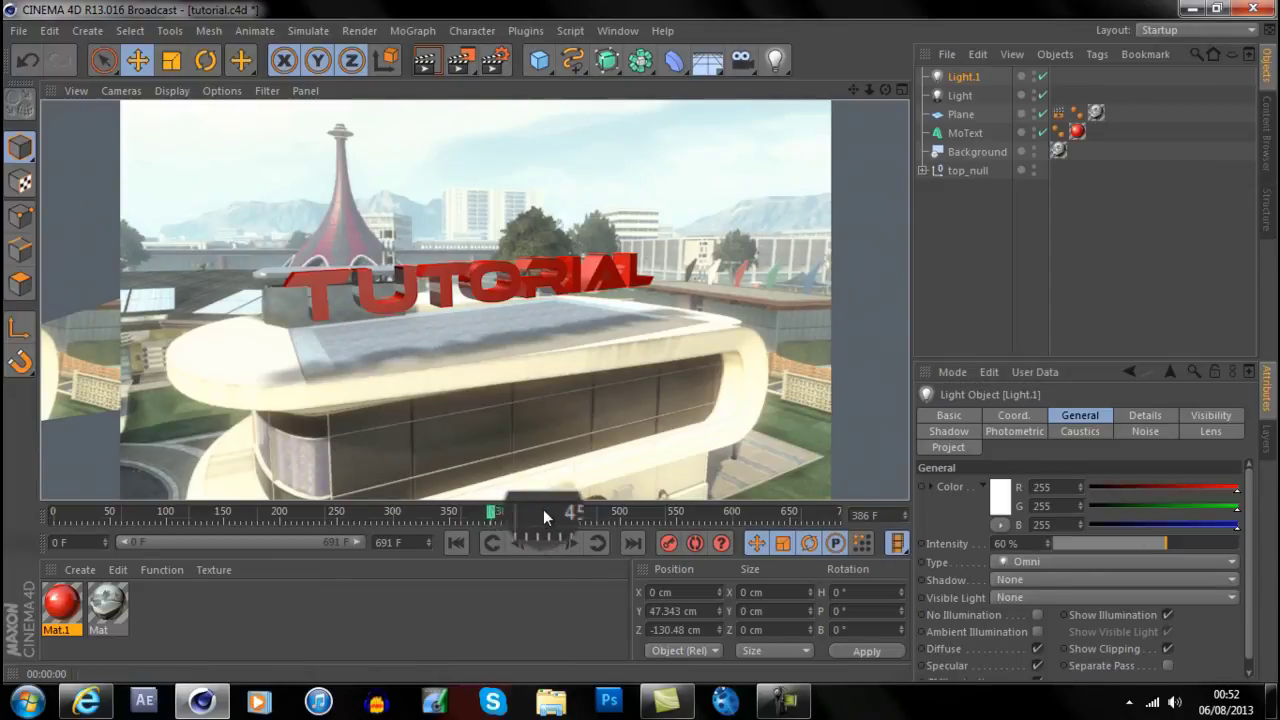
# - Render the view at the last frame, 691, to check the text's lighting and shadow, and go back to frame 319
pyautogui.moveTo(543, 509); pyautogui.dragTo(840, 505)
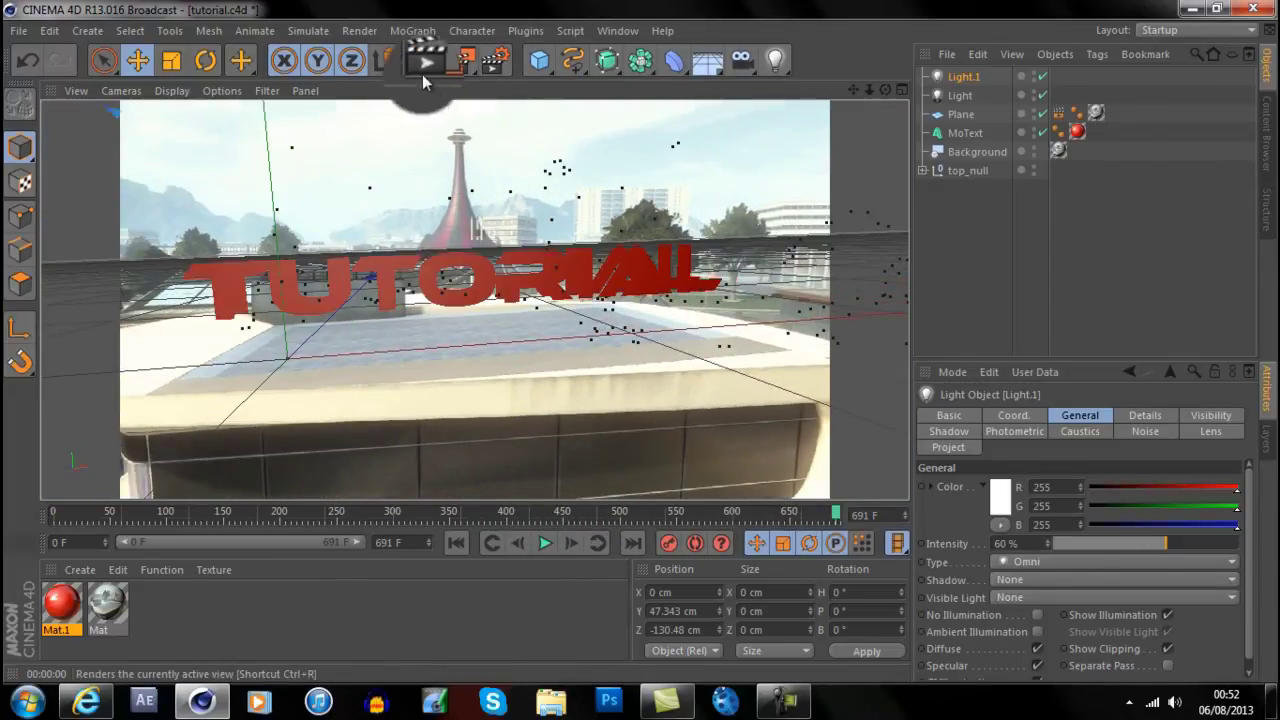
pyautogui.click(424, 60)
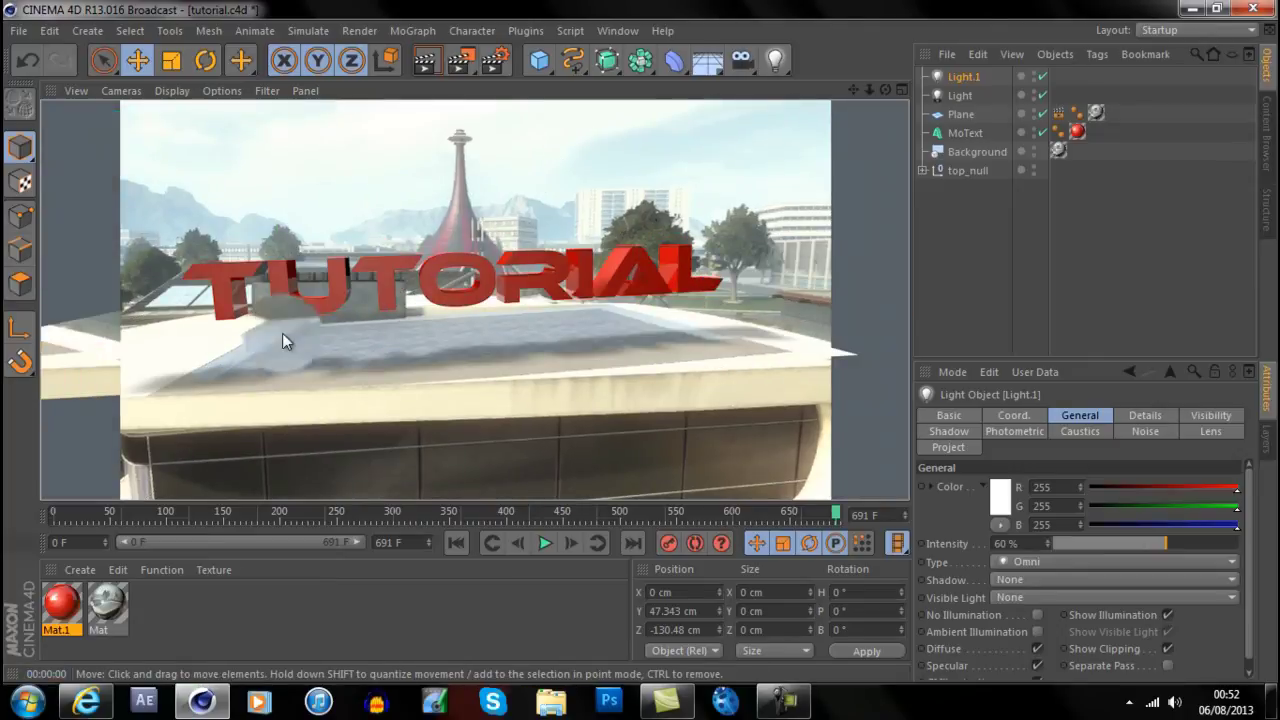
pyautogui.click(786, 704)
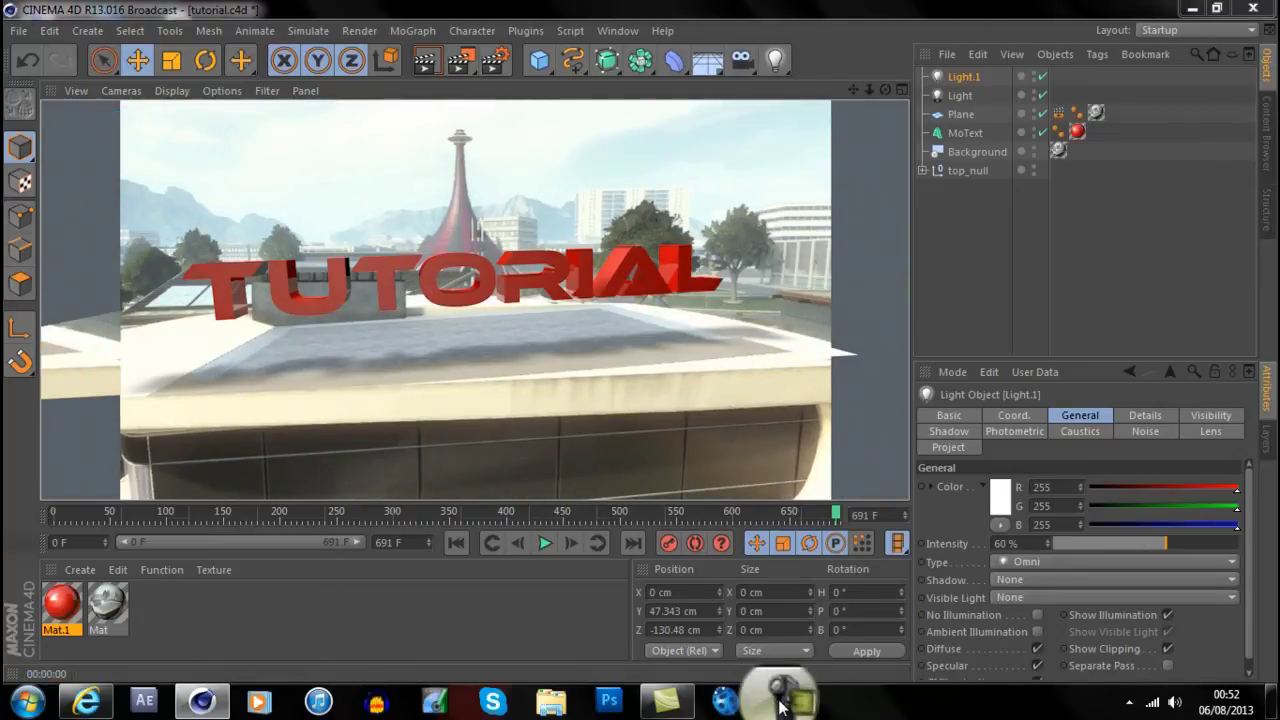
pyautogui.click(786, 704)
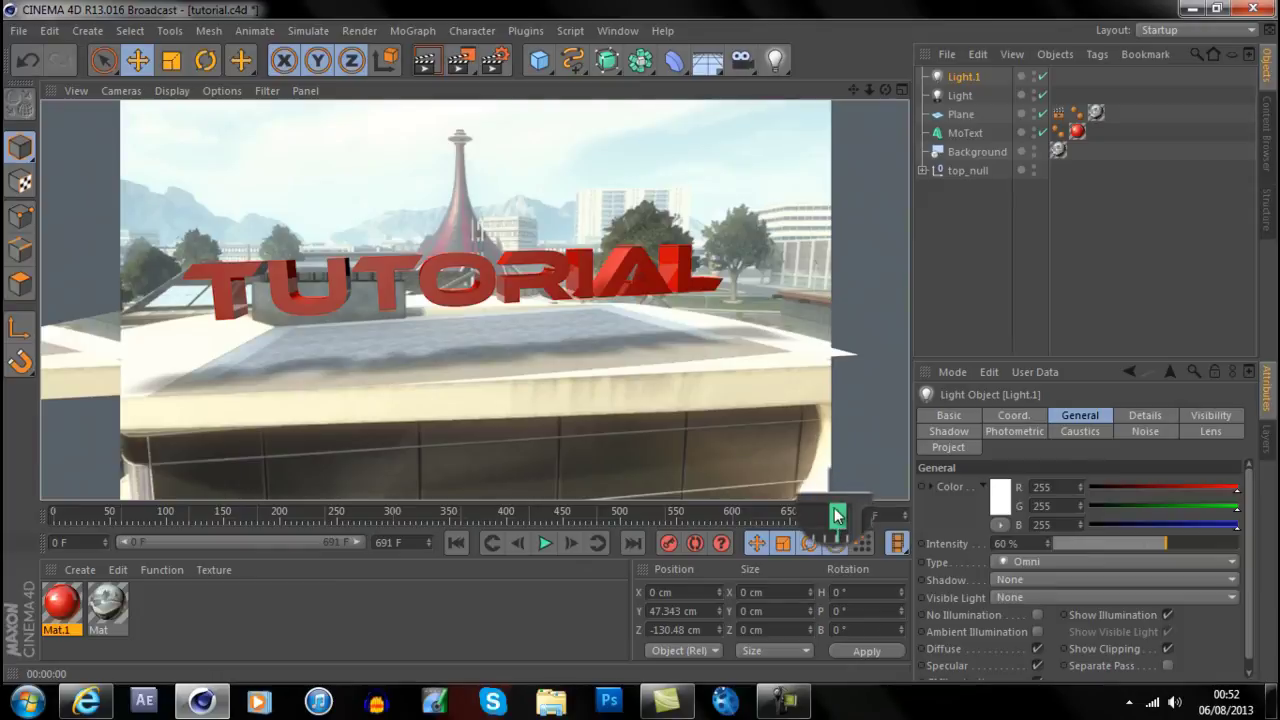
pyautogui.moveTo(837, 515); pyautogui.dragTo(420, 500)
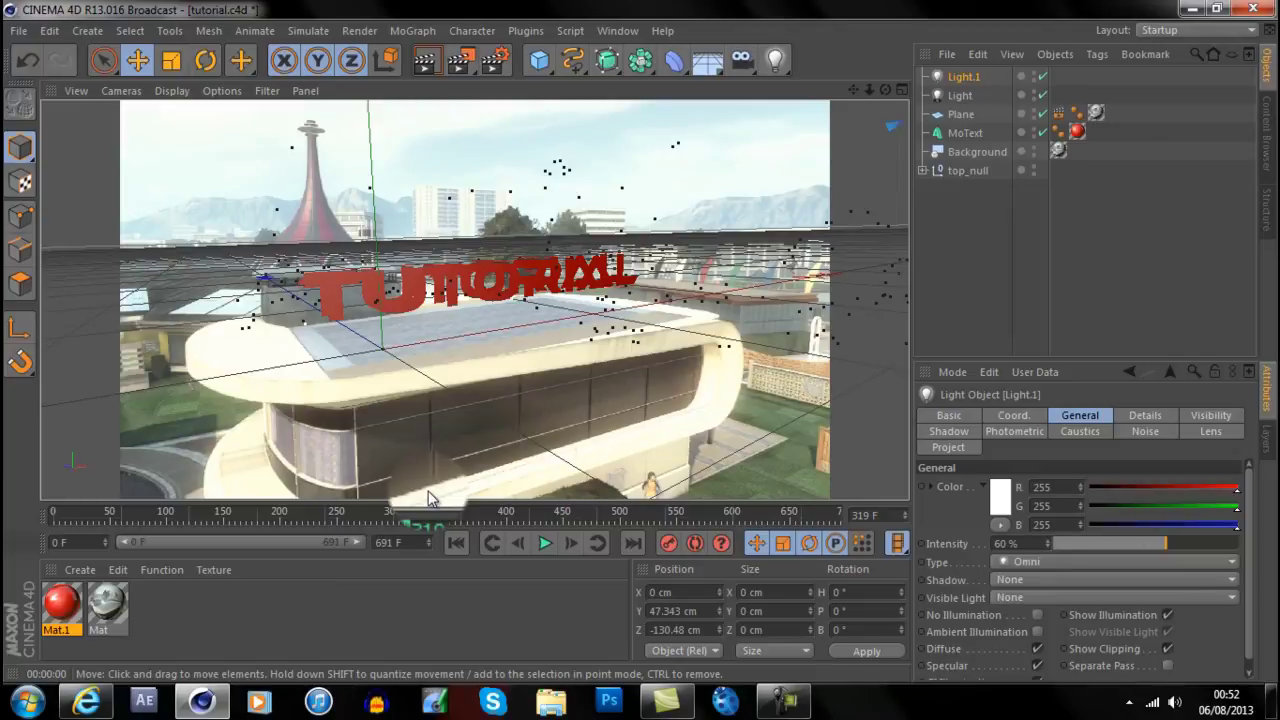